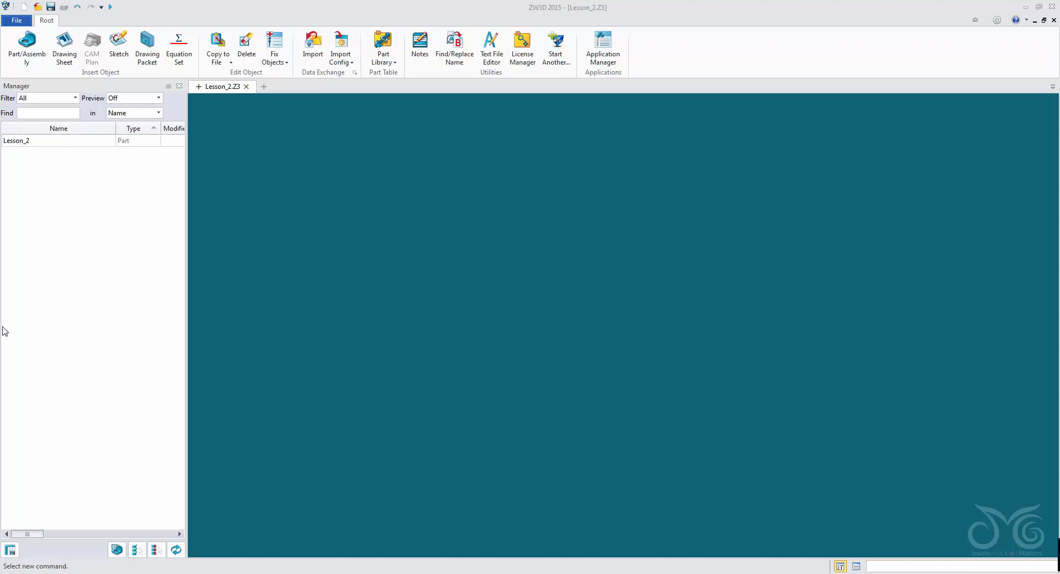
- Create a new part named "Sketching" from the Generic template
{"action": "left_click", "coordinate": [26, 52]}
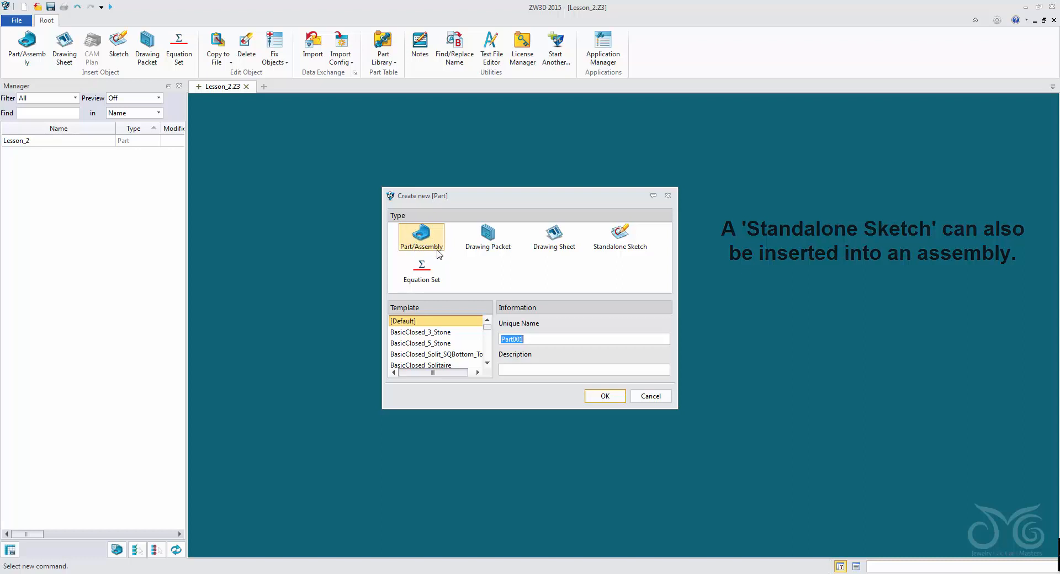
{"action": "left_click_drag", "start_coordinate": [489, 331], "coordinate": [489, 354]}
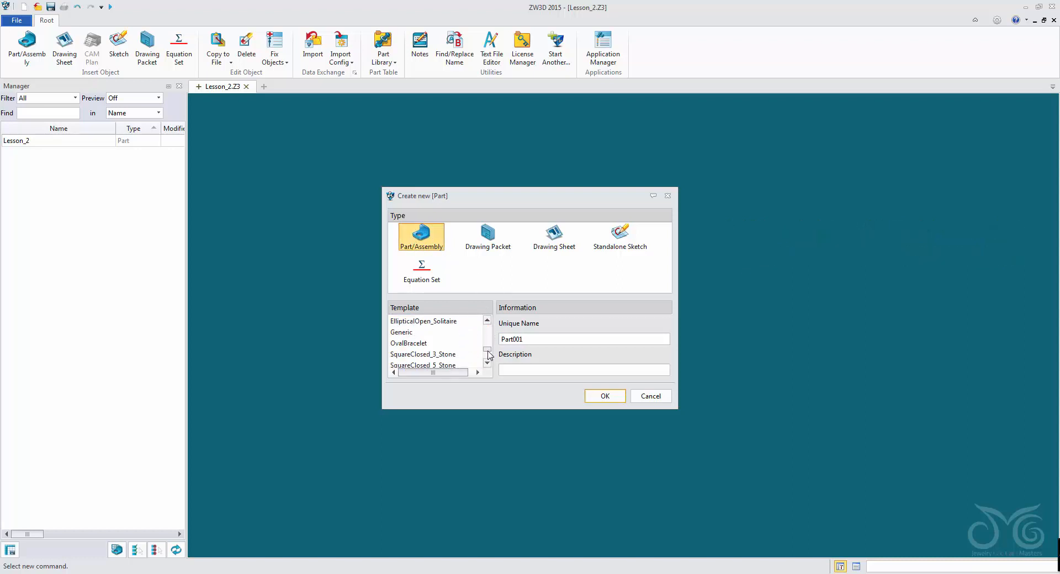
{"action": "left_click", "coordinate": [453, 332]}
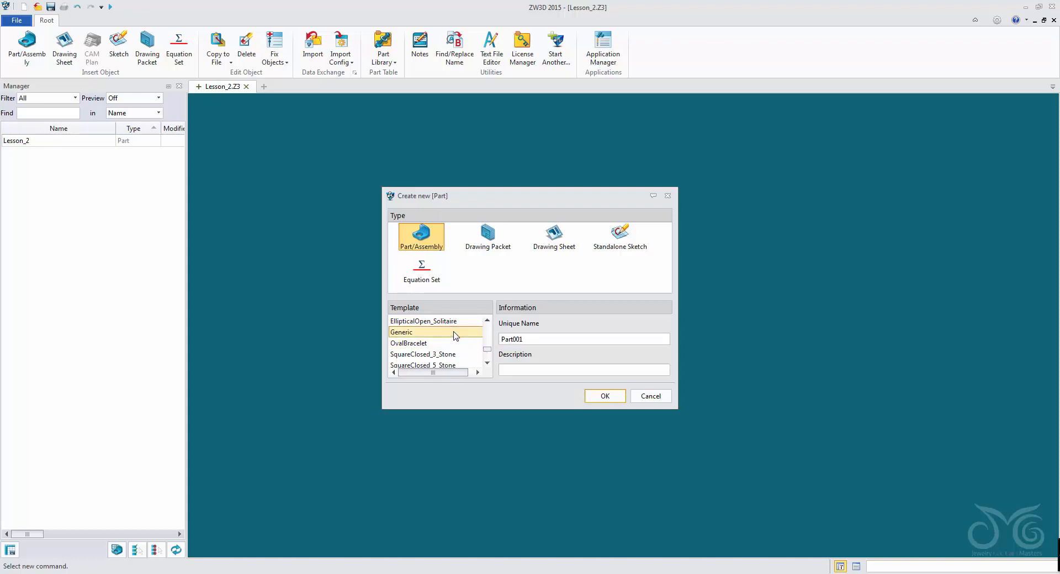
{"action": "left_click", "coordinate": [537, 339]}
{"action": "double_click", "coordinate": [537, 339]}
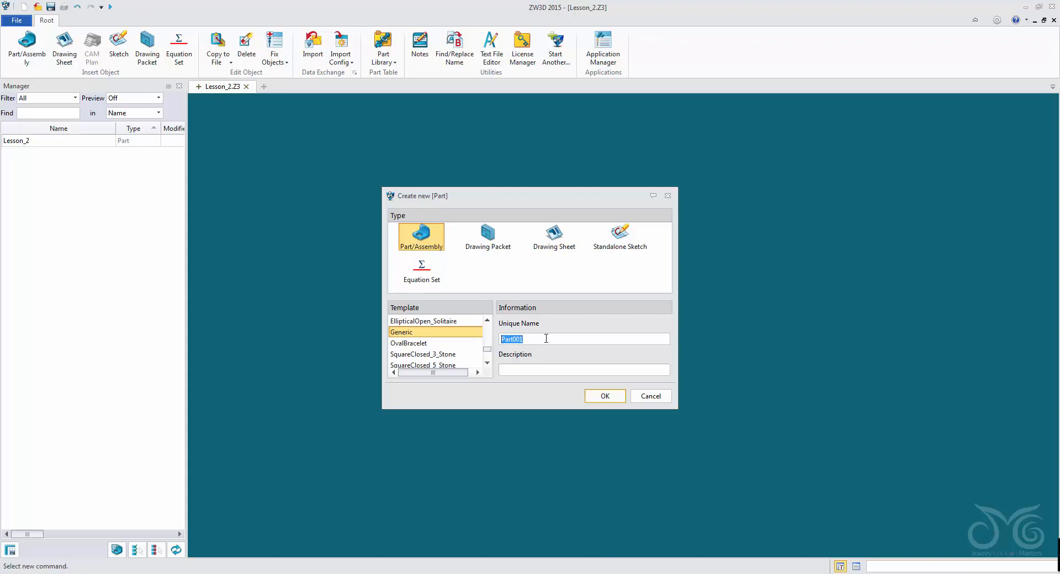
{"action": "type", "text": "Sketching"}
{"action": "left_click", "coordinate": [603, 398]}
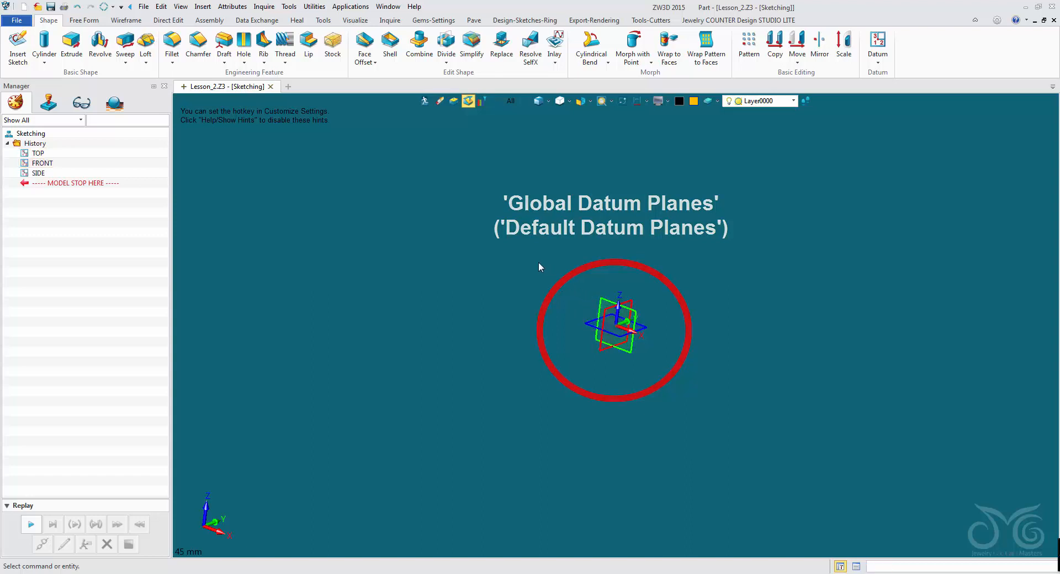
- Blank the three default datum planes (TOP, FRONT and SIDE), and unblank all entities again
{"action": "left_click_drag", "start_coordinate": [536, 260], "coordinate": [714, 405]}
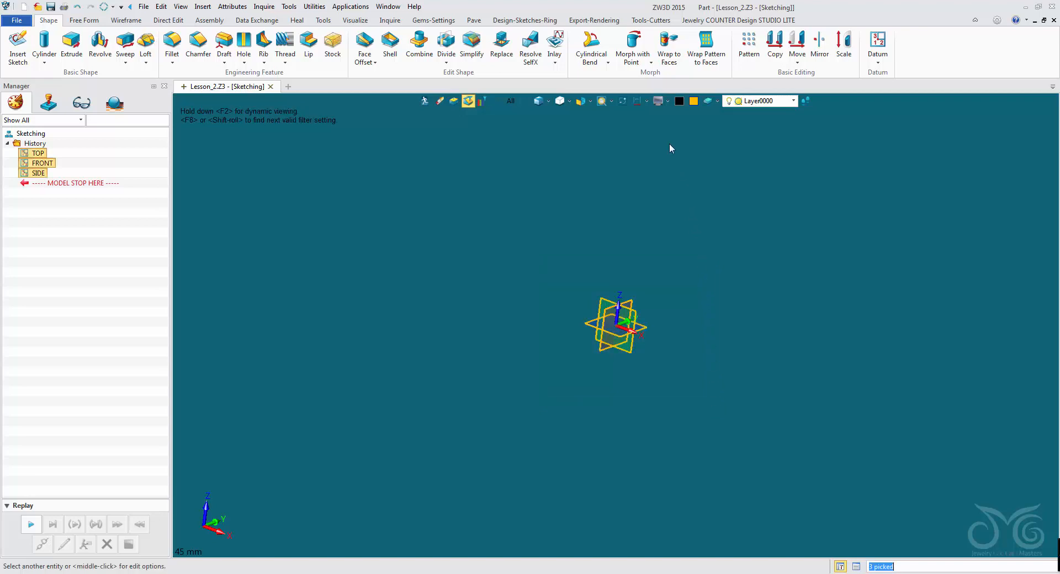
{"action": "left_click", "coordinate": [658, 101]}
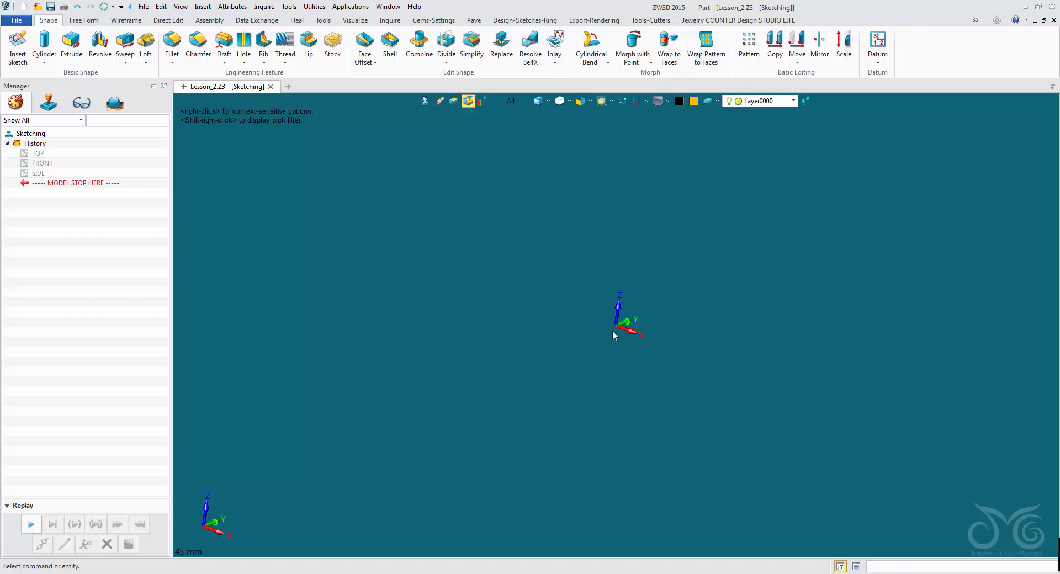
{"action": "right_click", "coordinate": [627, 187]}
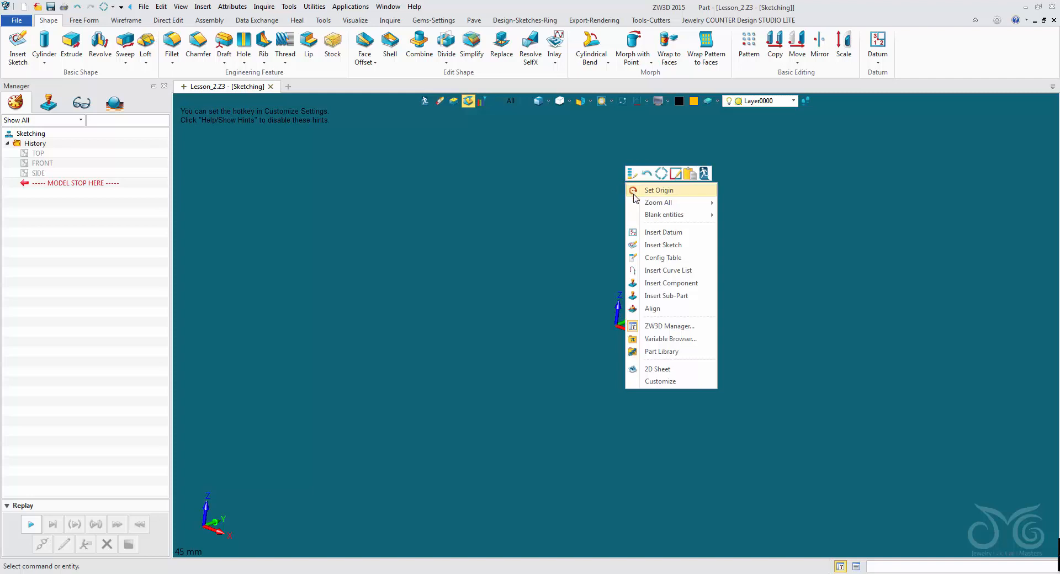
{"action": "mouse_move", "coordinate": [645, 215]}
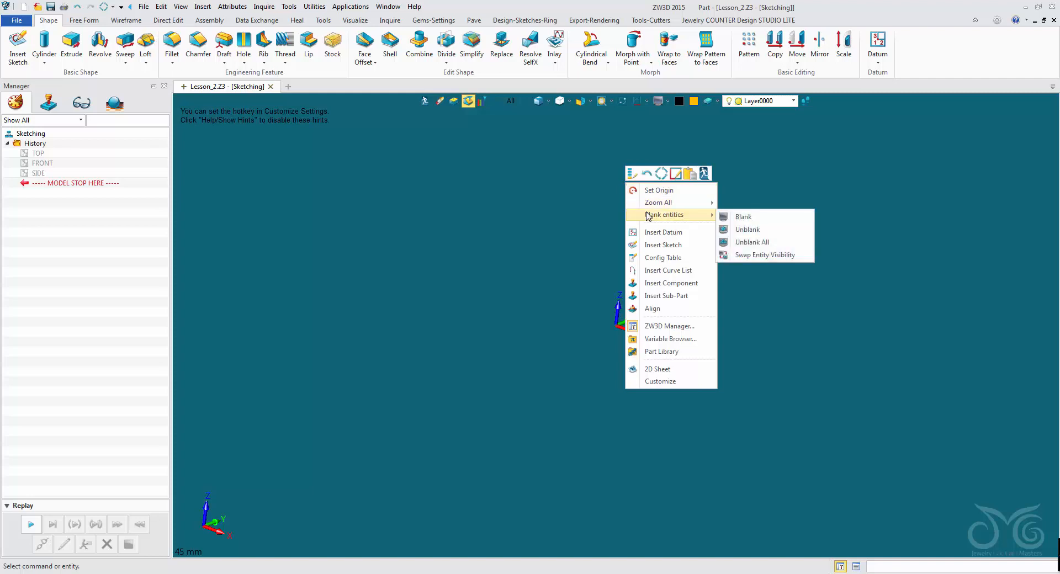
{"action": "left_click", "coordinate": [736, 244]}
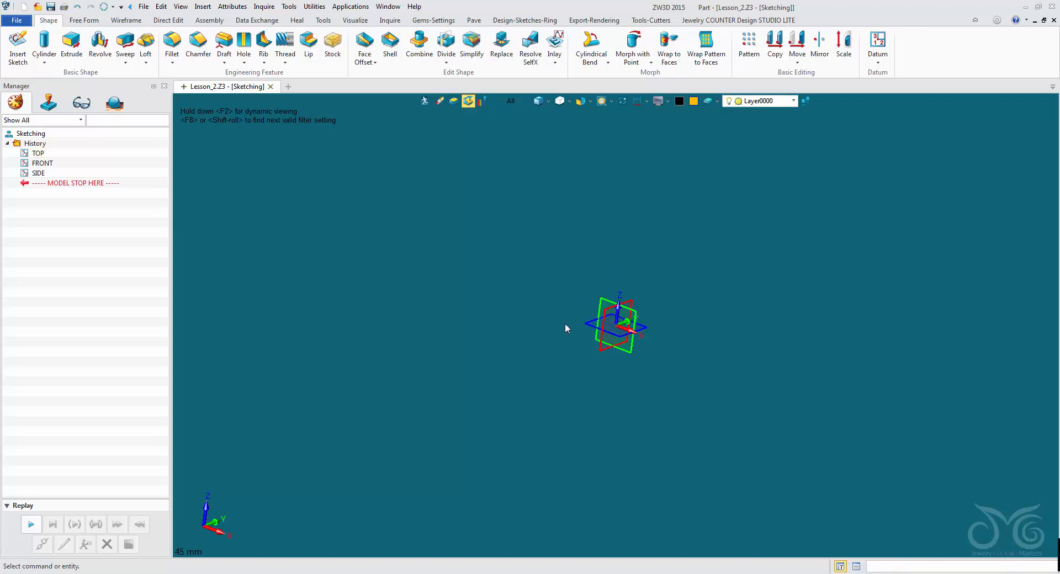
- Examine the default datum planes and axes in the top, front and left views, ending in the auxiliary view
{"action": "left_click", "coordinate": [590, 103]}
{"action": "left_click", "coordinate": [590, 127]}
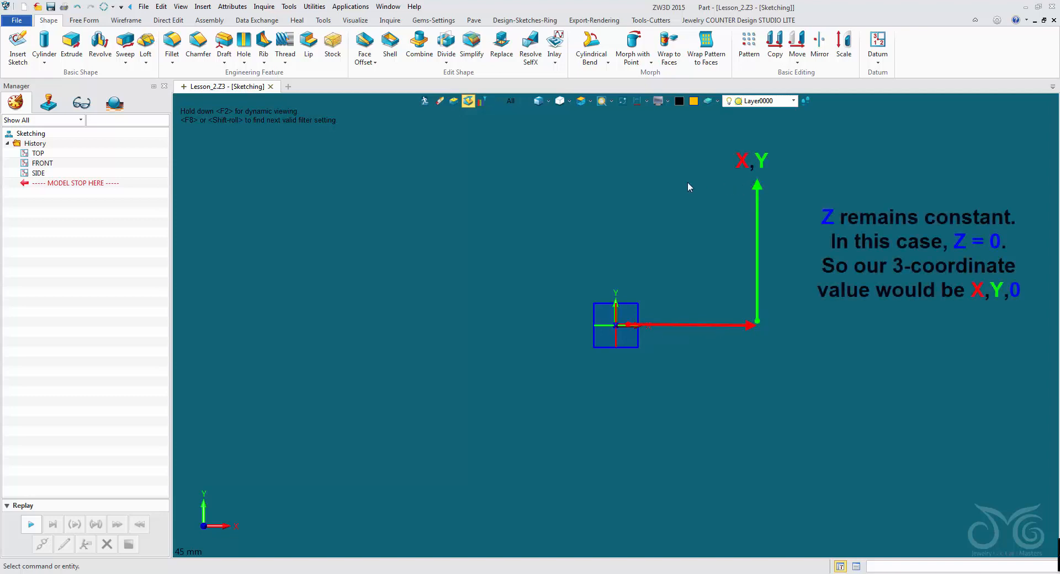
{"action": "left_click", "coordinate": [591, 101]}
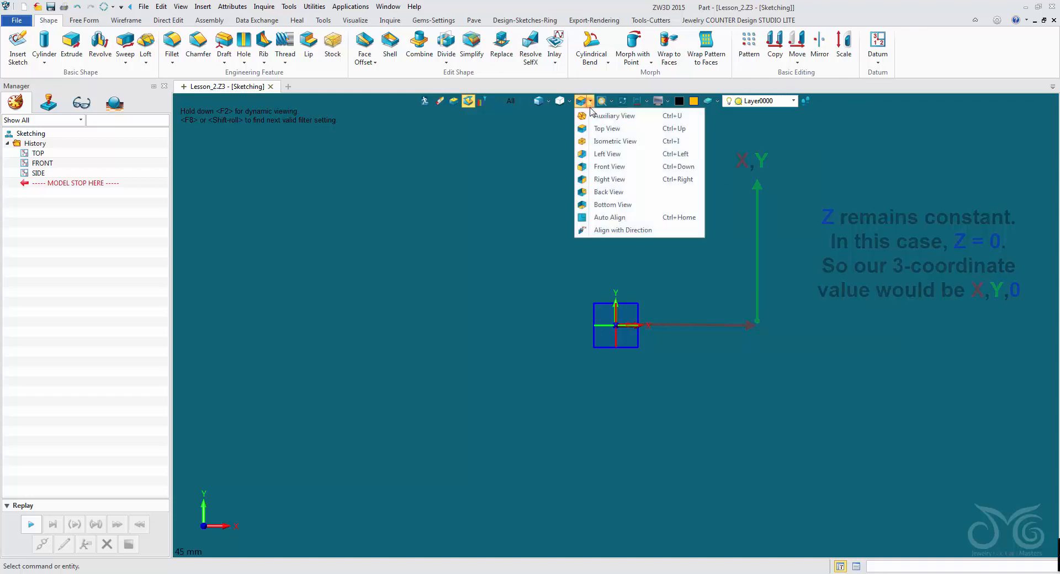
{"action": "left_click", "coordinate": [602, 167]}
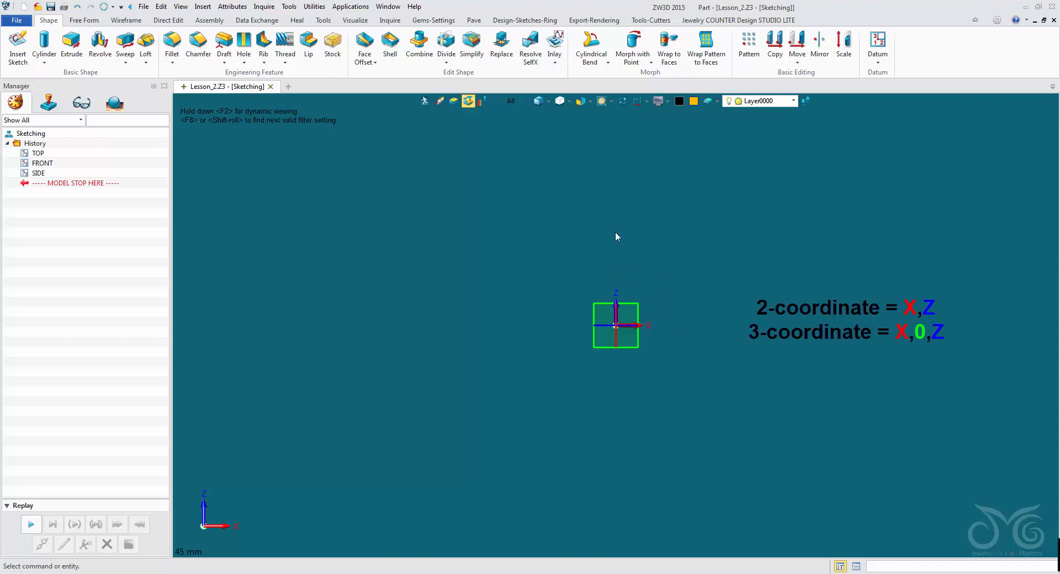
{"action": "left_click", "coordinate": [590, 103]}
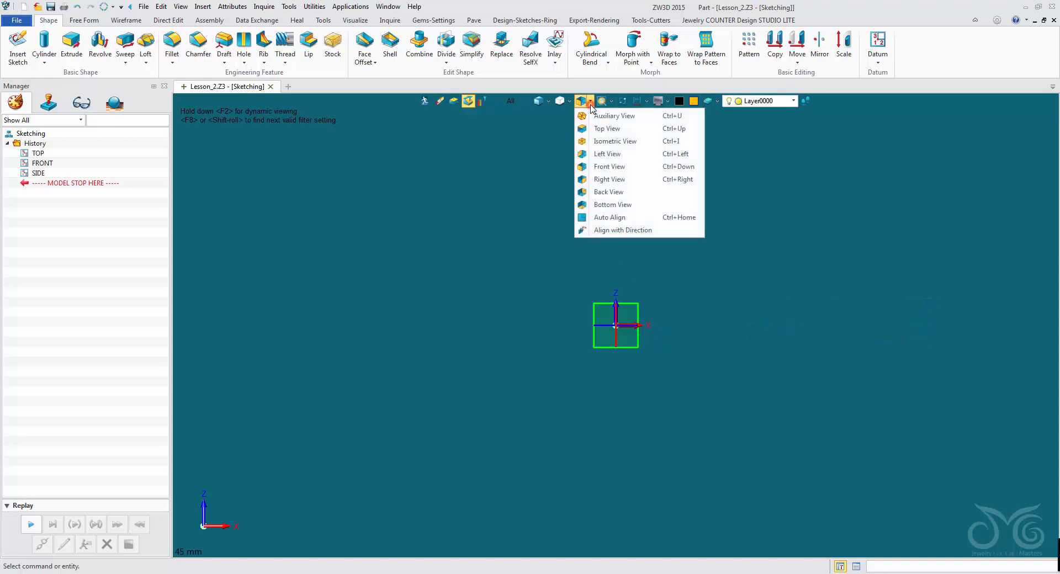
{"action": "left_click", "coordinate": [614, 152]}
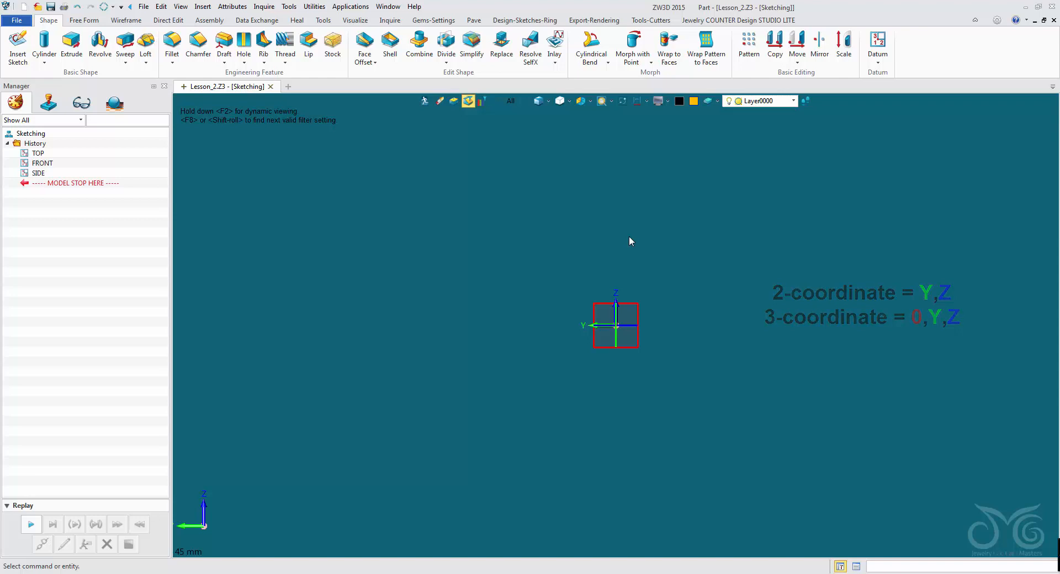
{"action": "left_click", "coordinate": [591, 101]}
{"action": "left_click", "coordinate": [595, 115]}
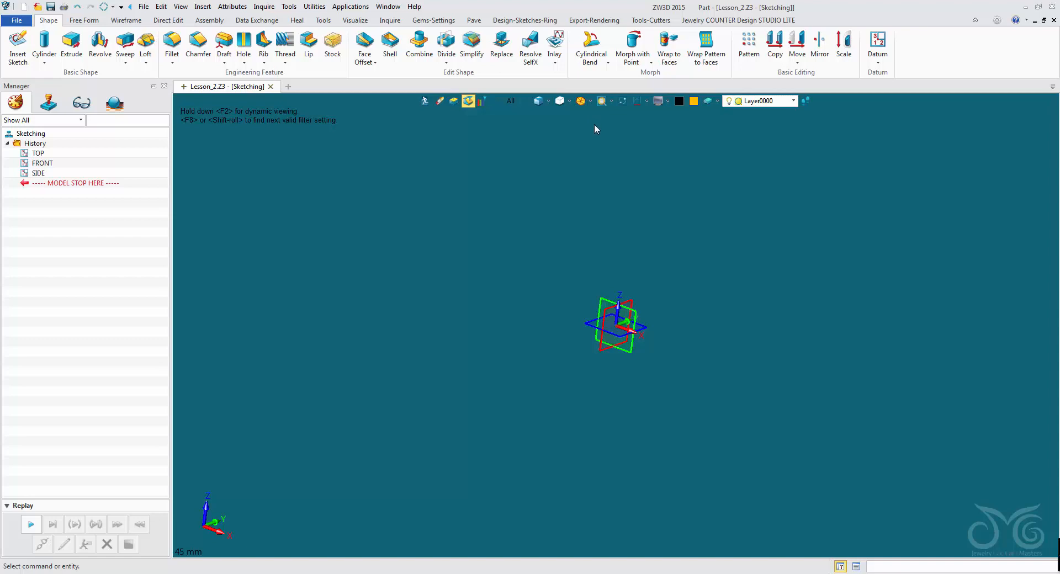
- Draw a wireframe circle centered at 0,0,0 and aligned to the TOP datum plane, with a freely picked boundary point
{"action": "left_click", "coordinate": [124, 21]}
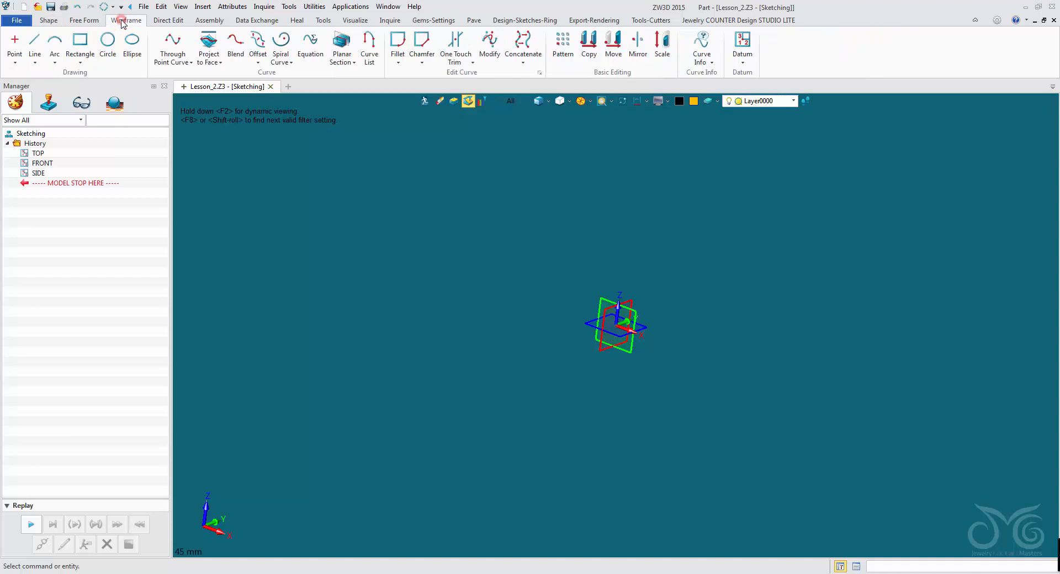
{"action": "left_click", "coordinate": [109, 50]}
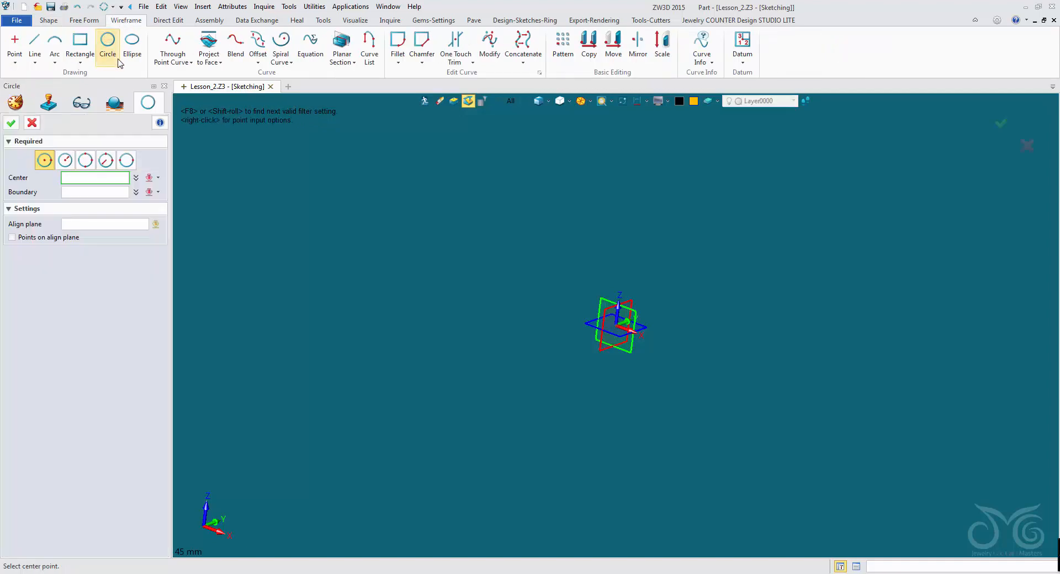
{"action": "left_click", "coordinate": [114, 224]}
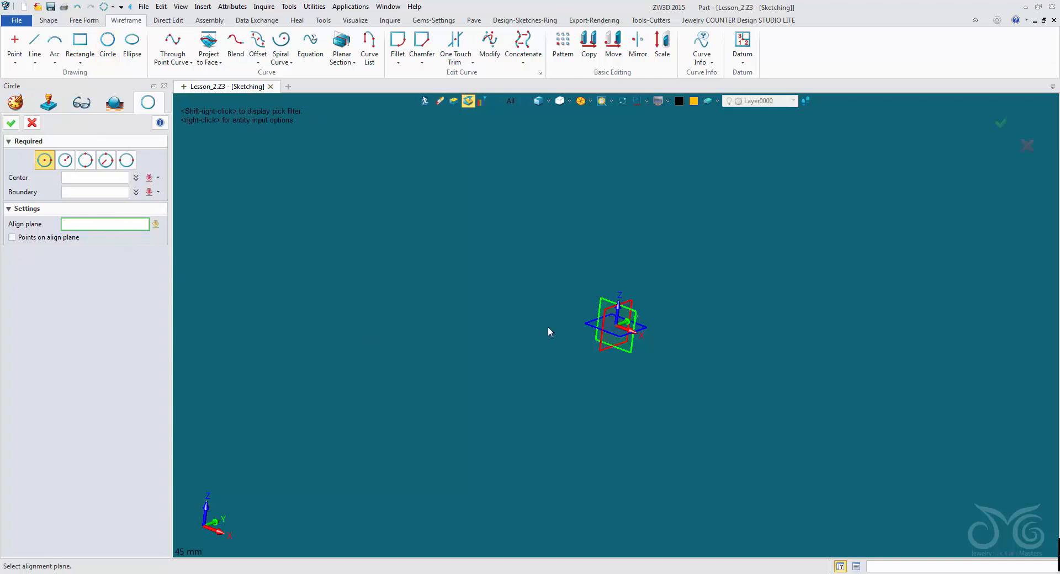
{"action": "left_click", "coordinate": [585, 325]}
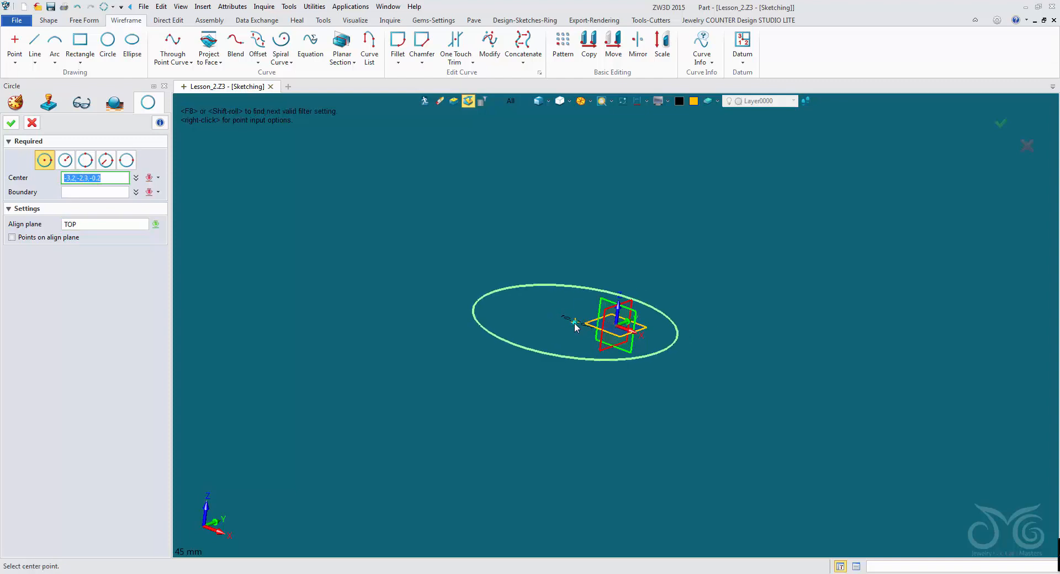
{"action": "left_click", "coordinate": [616, 336]}
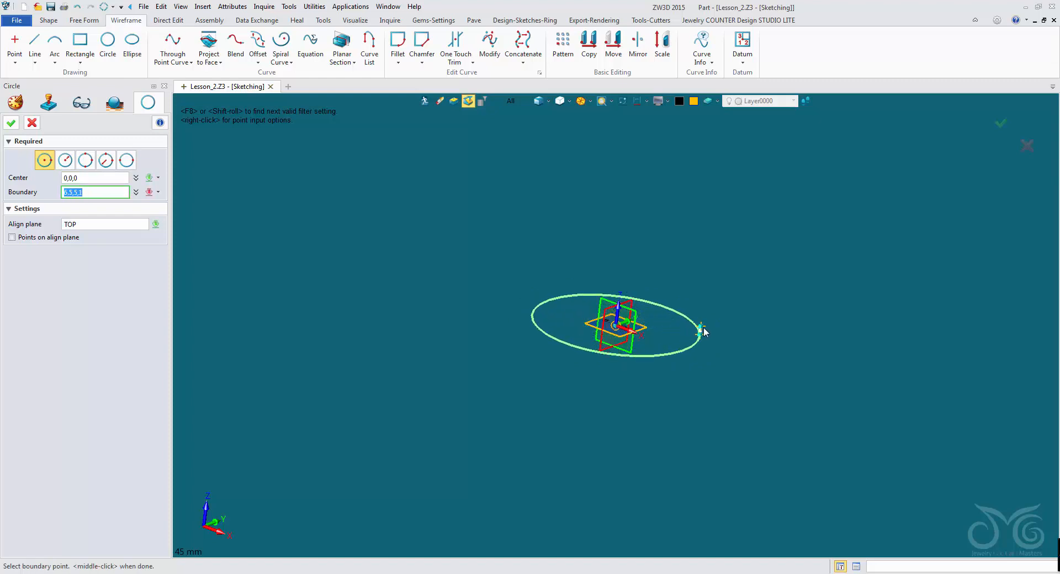
{"action": "left_click", "coordinate": [707, 332]}
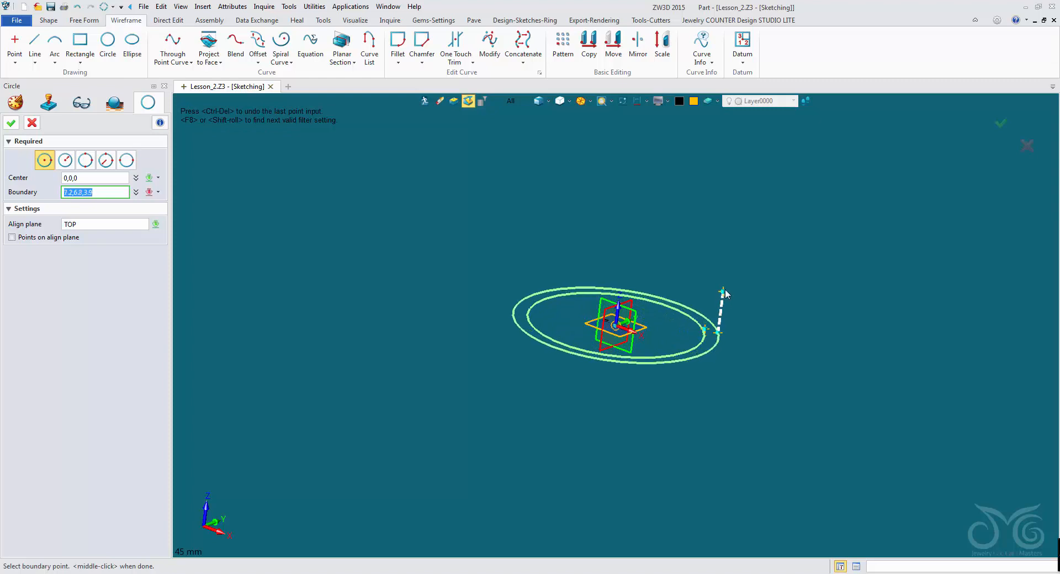
{"action": "middle_click", "coordinate": [719, 288]}
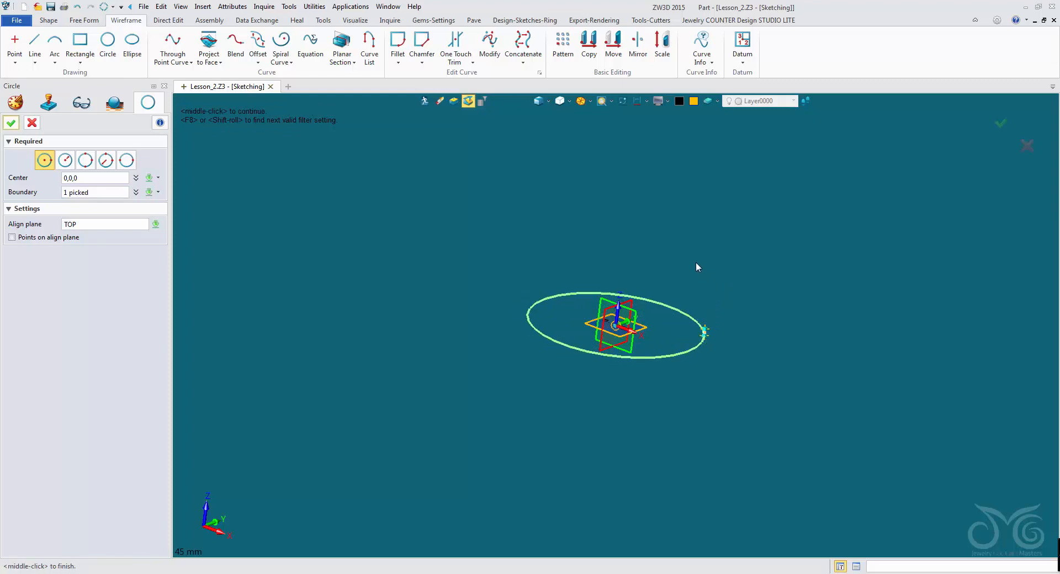
{"action": "left_click", "coordinate": [11, 122]}
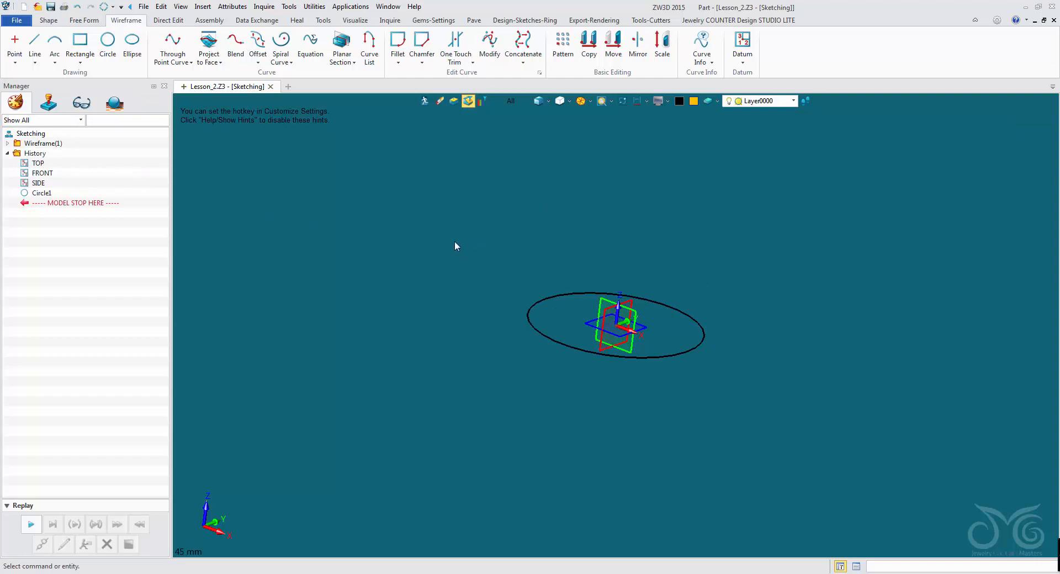
- Inspect the circle from above, edge-on and in the auxiliary view to check how it lies on the XY plane
{"action": "middle_click_drag", "start_coordinate": [455, 244], "coordinate": [521, 314]}
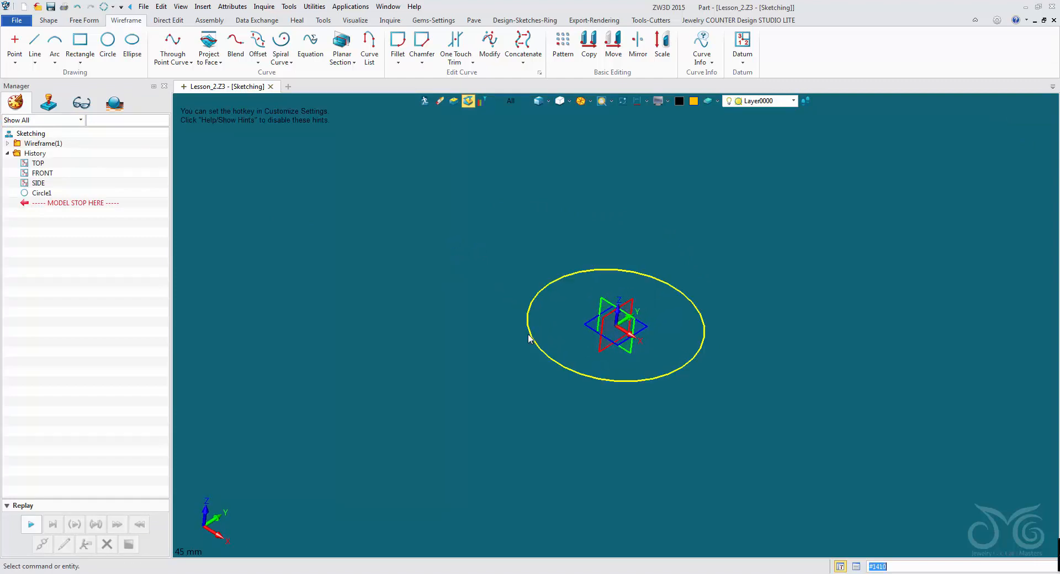
{"action": "left_click", "coordinate": [548, 102]}
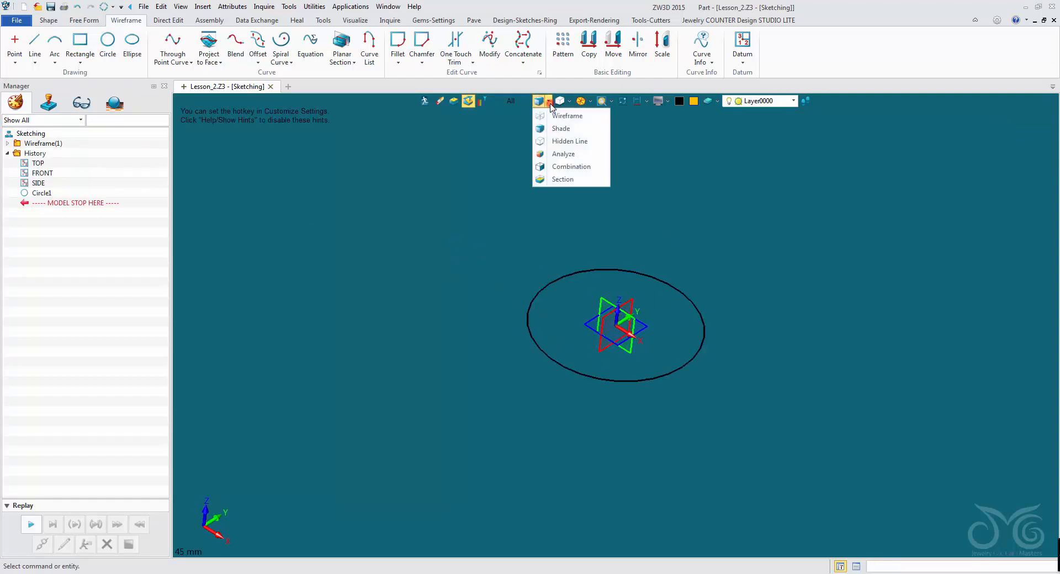
{"action": "left_click", "coordinate": [590, 102]}
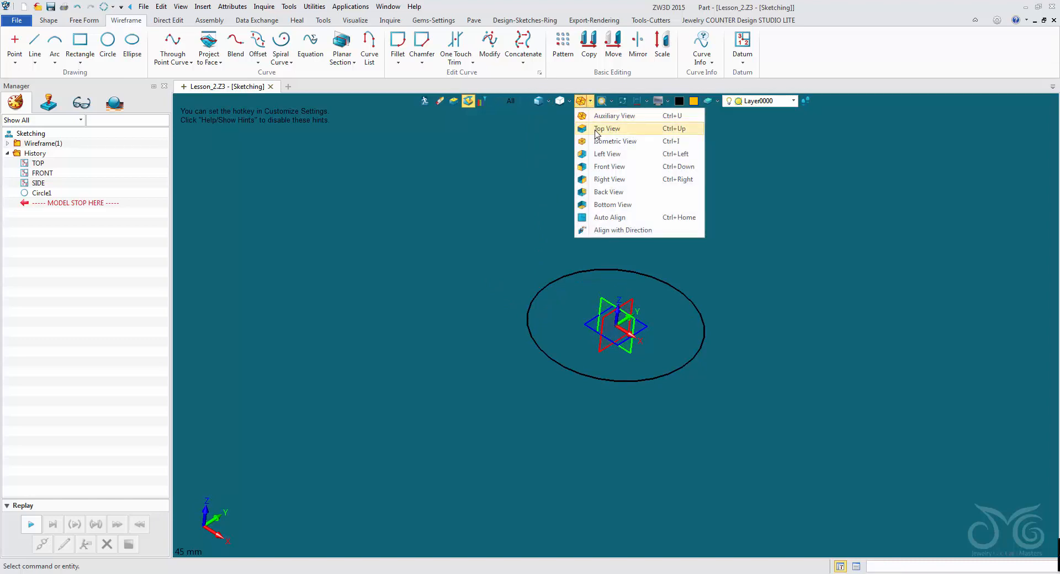
{"action": "left_click", "coordinate": [595, 129]}
{"action": "scroll", "coordinate": [609, 188], "scroll_direction": "down", "scroll_amount": 2}
{"action": "middle_click_drag", "start_coordinate": [612, 190], "coordinate": [595, 227]}
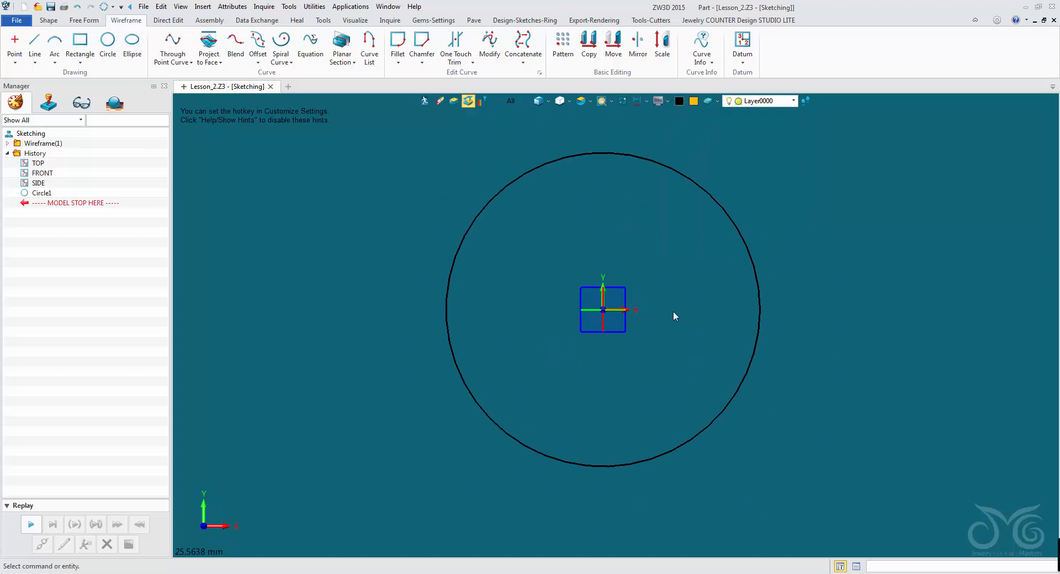
{"action": "middle_click_drag", "start_coordinate": [682, 323], "coordinate": [664, 236]}
{"action": "right_click_drag", "start_coordinate": [664, 236], "coordinate": [665, 242]}
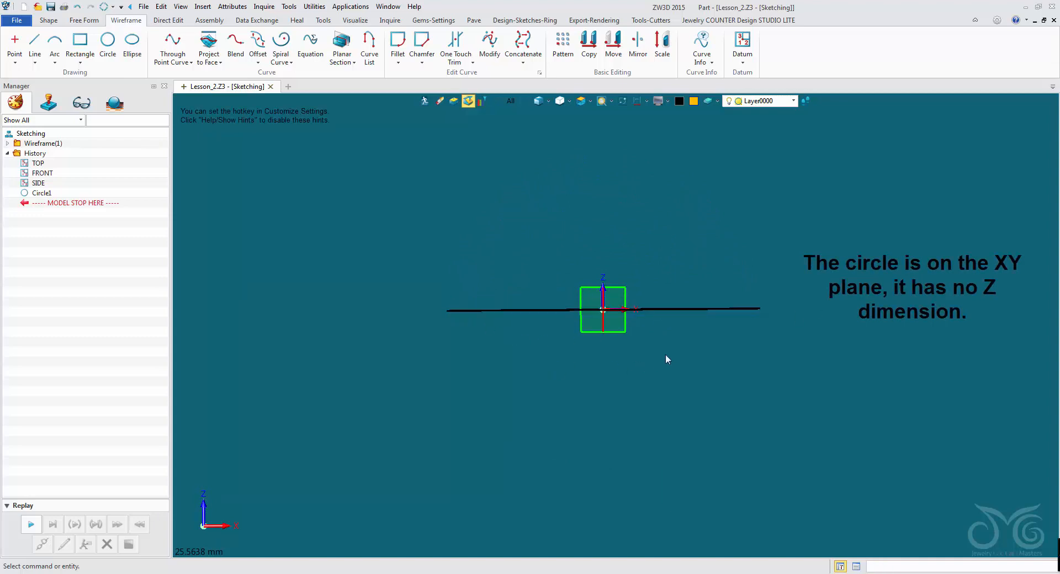
{"action": "right_click_drag", "start_coordinate": [787, 306], "coordinate": [784, 371]}
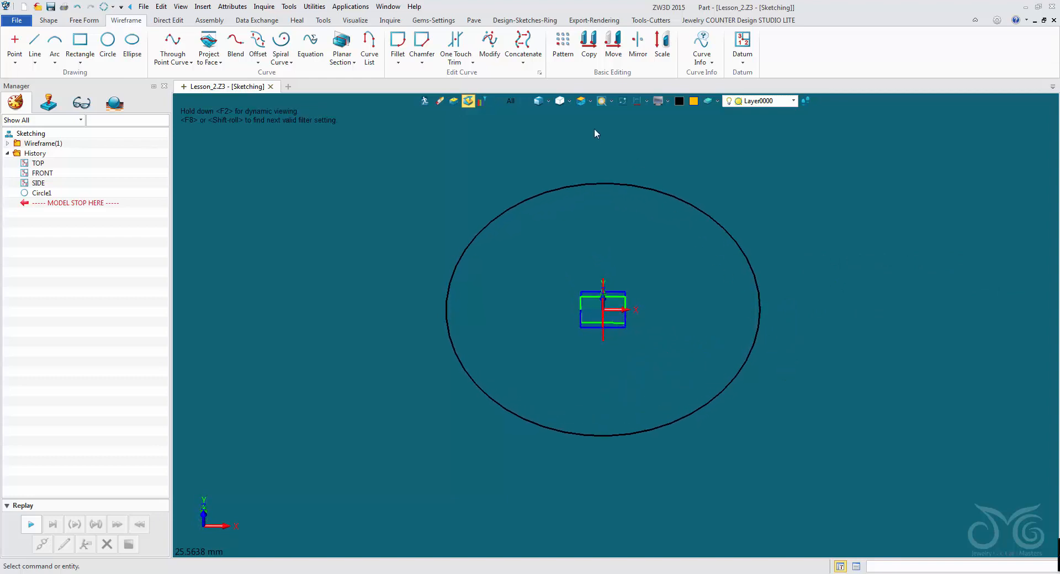
{"action": "left_click", "coordinate": [590, 102]}
{"action": "left_click", "coordinate": [592, 113]}
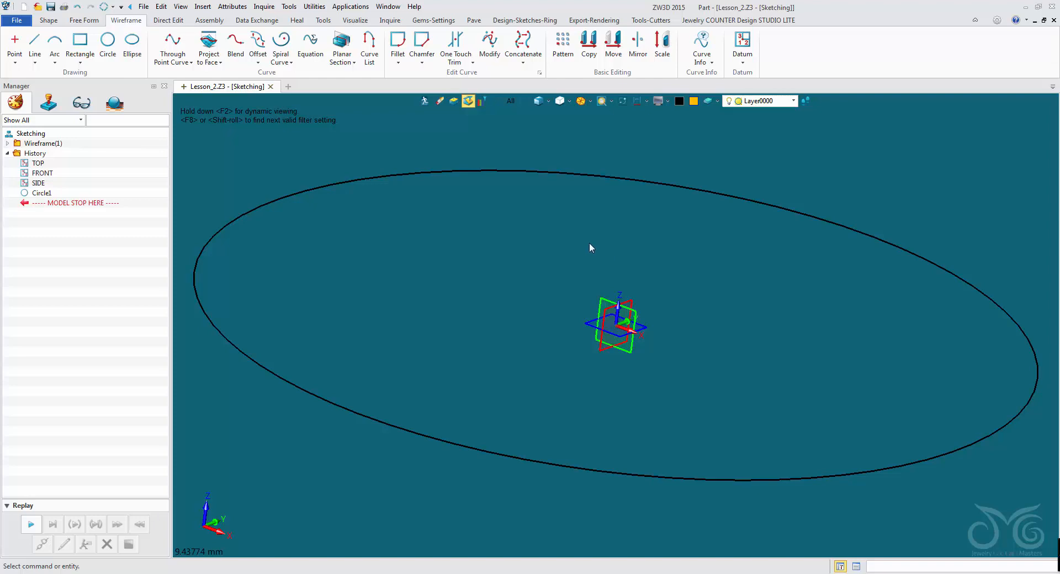
{"action": "scroll", "coordinate": [588, 243], "scroll_direction": "down", "scroll_amount": 2}
{"action": "middle_click_drag", "start_coordinate": [578, 244], "coordinate": [606, 297]}
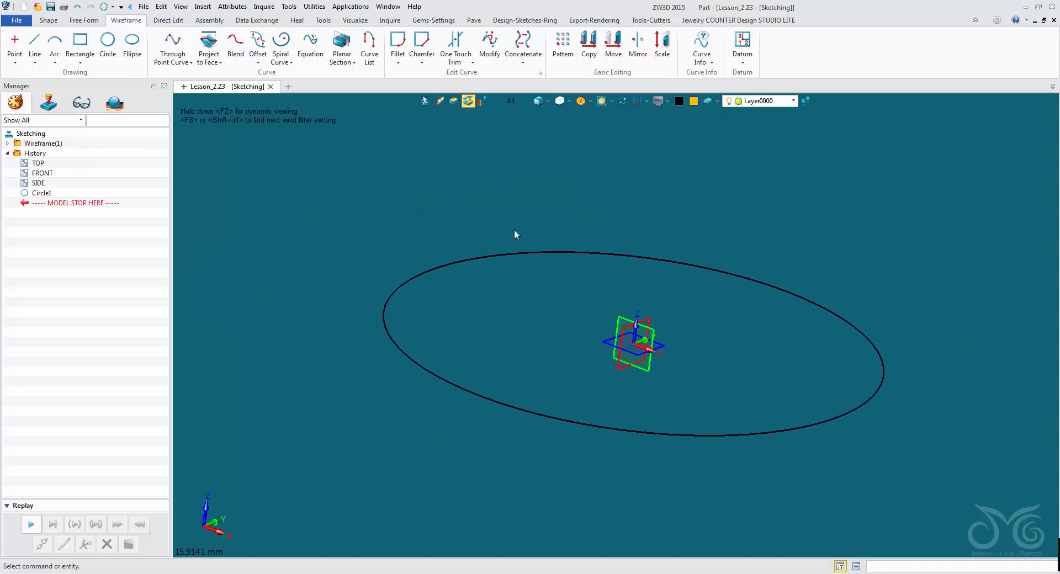
- Start a new datum plane aligned to the current view, with a freely picked origin at about -18.31,-10.16,5.96 away from the circle
{"action": "right_click", "coordinate": [353, 200]}
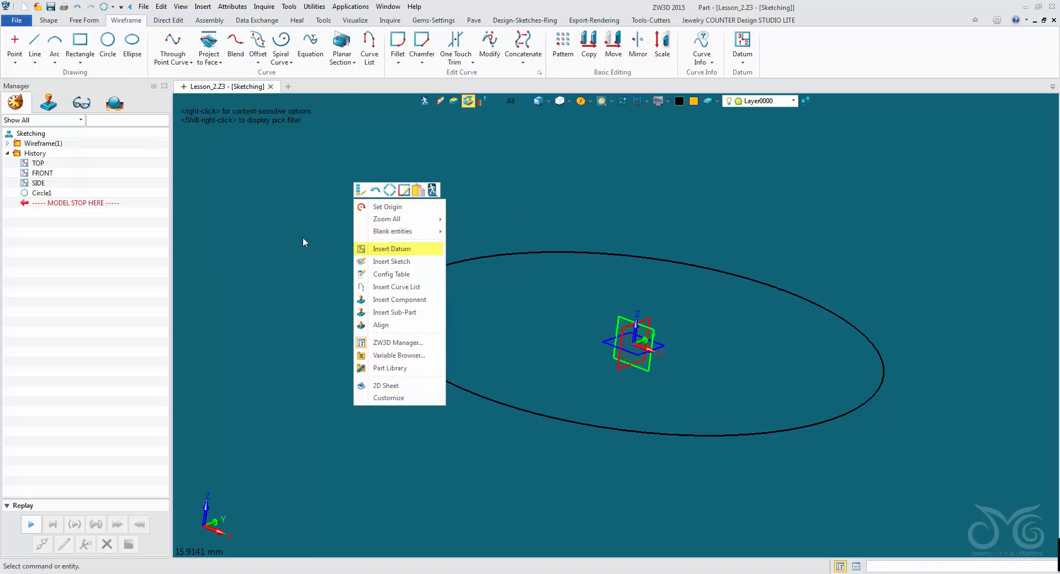
{"action": "left_click", "coordinate": [203, 7]}
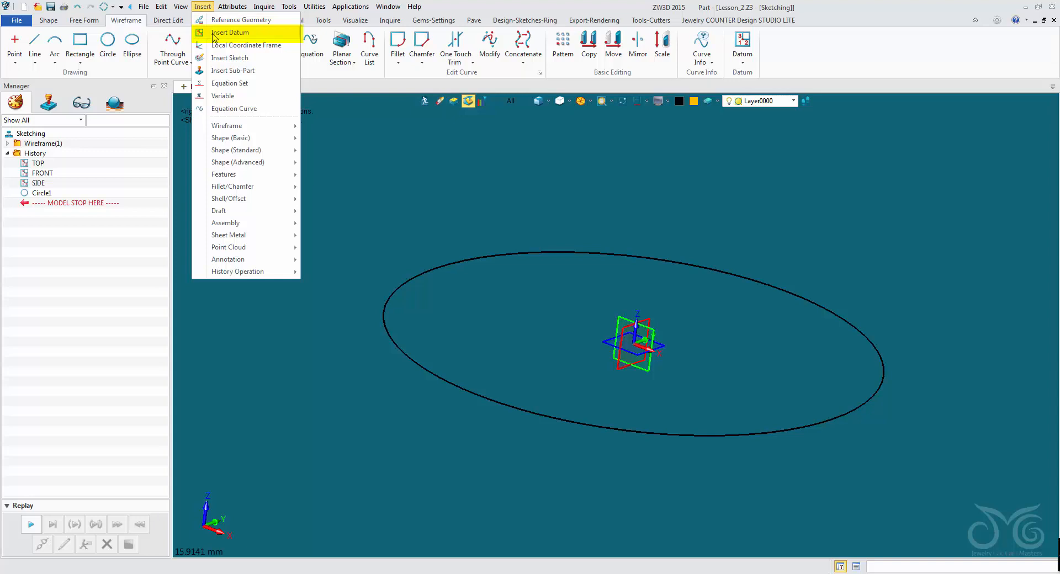
{"action": "left_click", "coordinate": [357, 171]}
{"action": "right_click", "coordinate": [356, 171]}
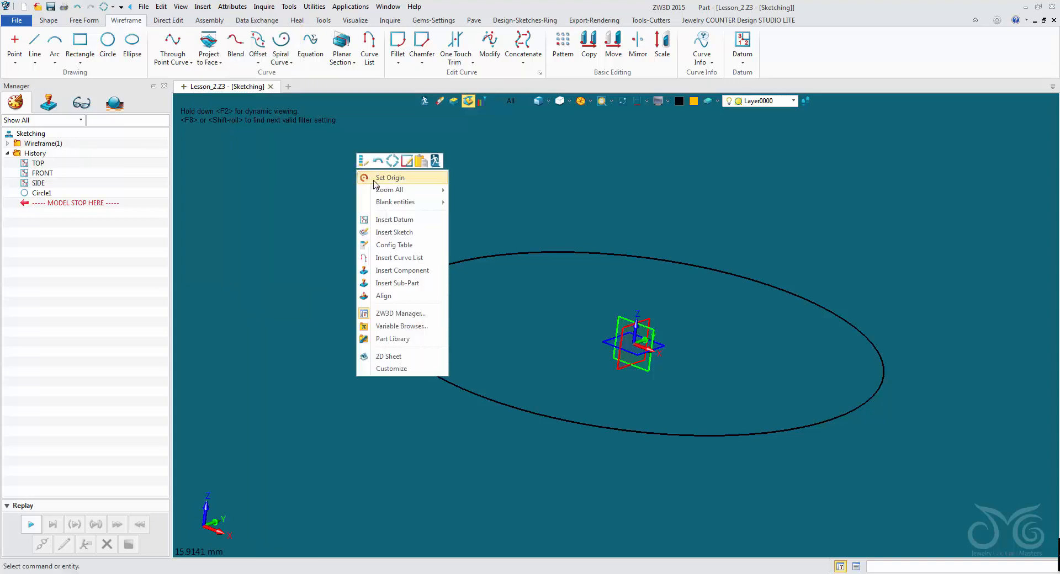
{"action": "left_click", "coordinate": [402, 220]}
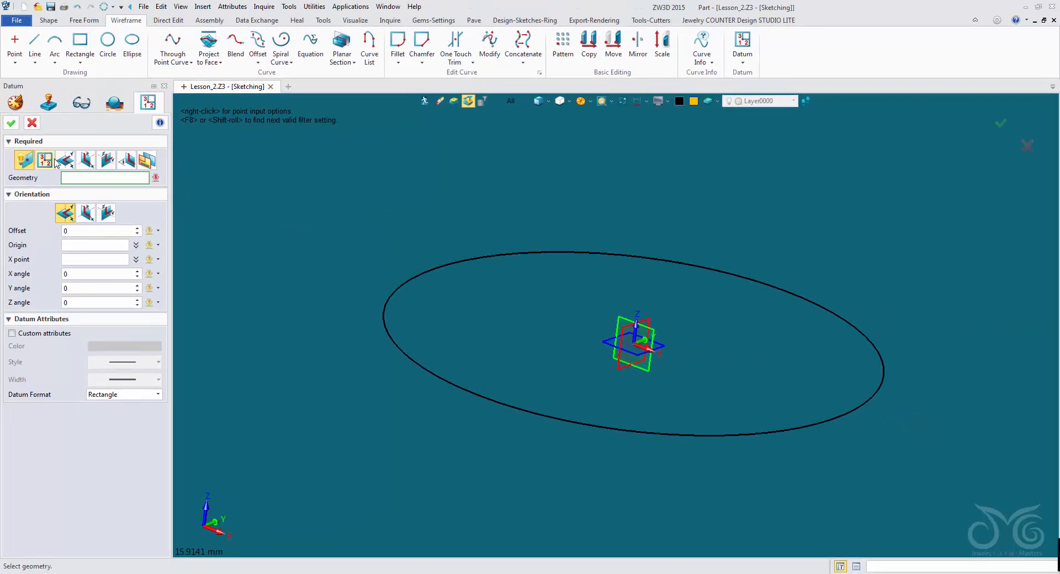
{"action": "left_click", "coordinate": [133, 164]}
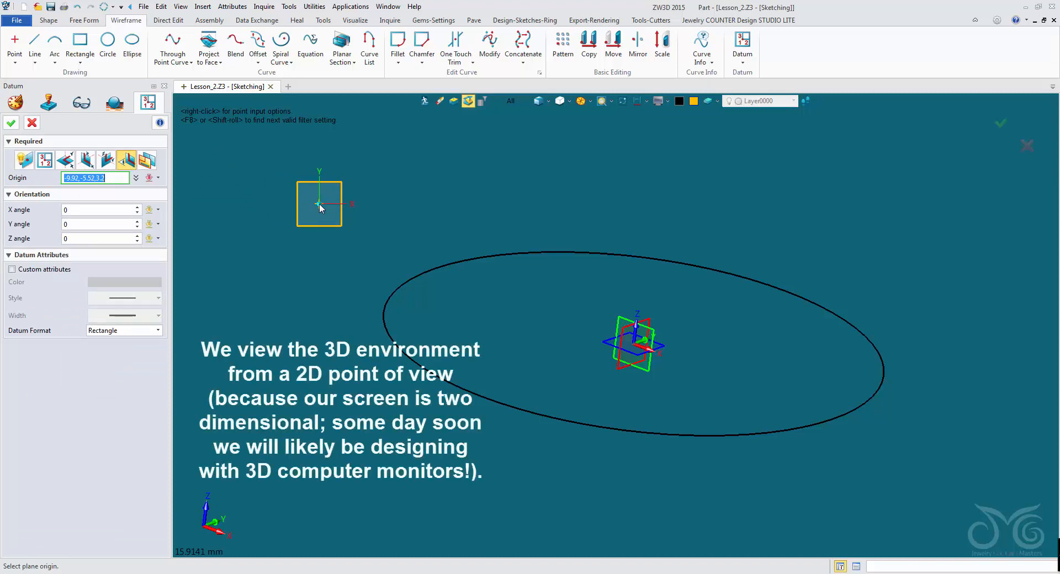
{"action": "scroll", "coordinate": [320, 207], "scroll_direction": "down", "scroll_amount": 3}
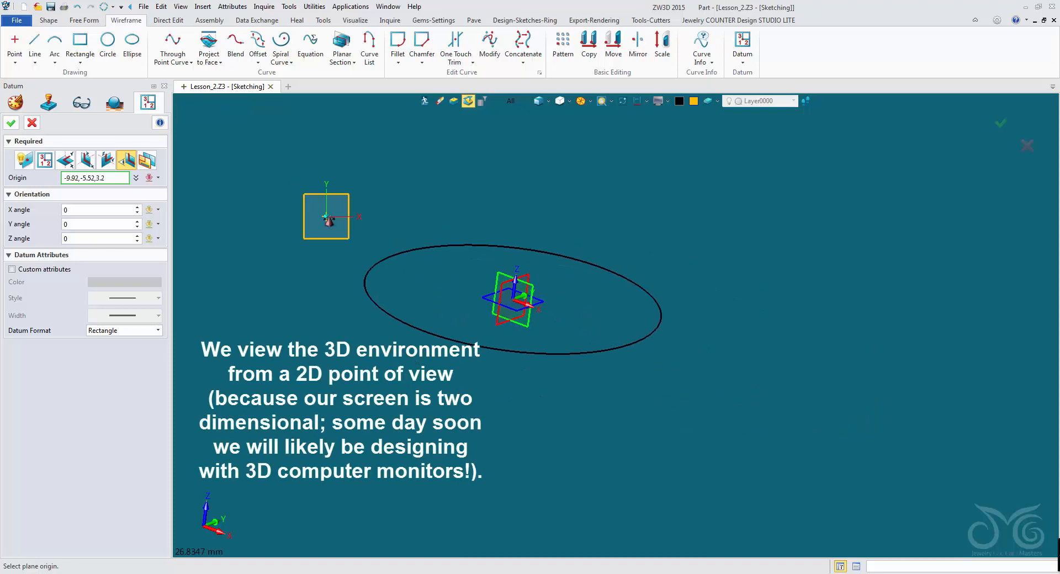
{"action": "scroll", "coordinate": [440, 256], "scroll_direction": "down", "scroll_amount": 1}
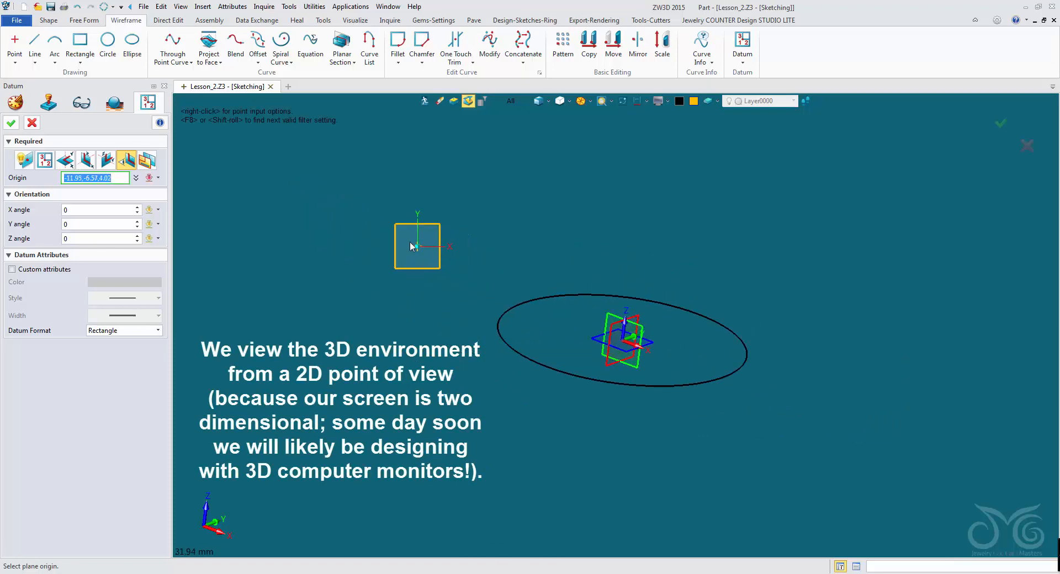
{"action": "left_click", "coordinate": [333, 212]}
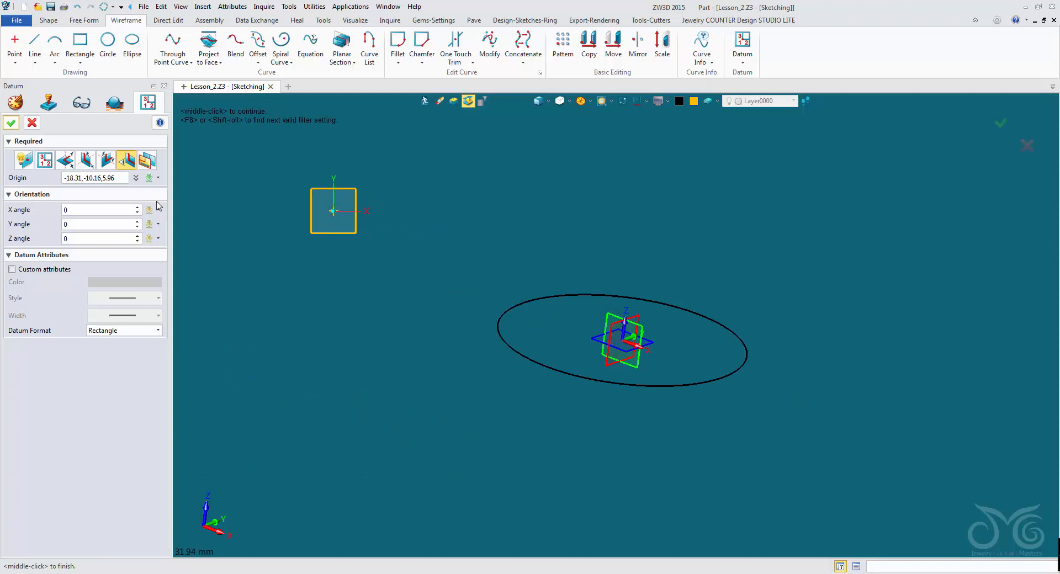
- Try tilting the new datum plane about its X axis, return the X angle to 0 and create the plane
{"action": "left_click", "coordinate": [107, 211]}
{"action": "type", "text": "-5"}
{"action": "scroll", "coordinate": [107, 212], "scroll_direction": "down", "scroll_amount": 6}
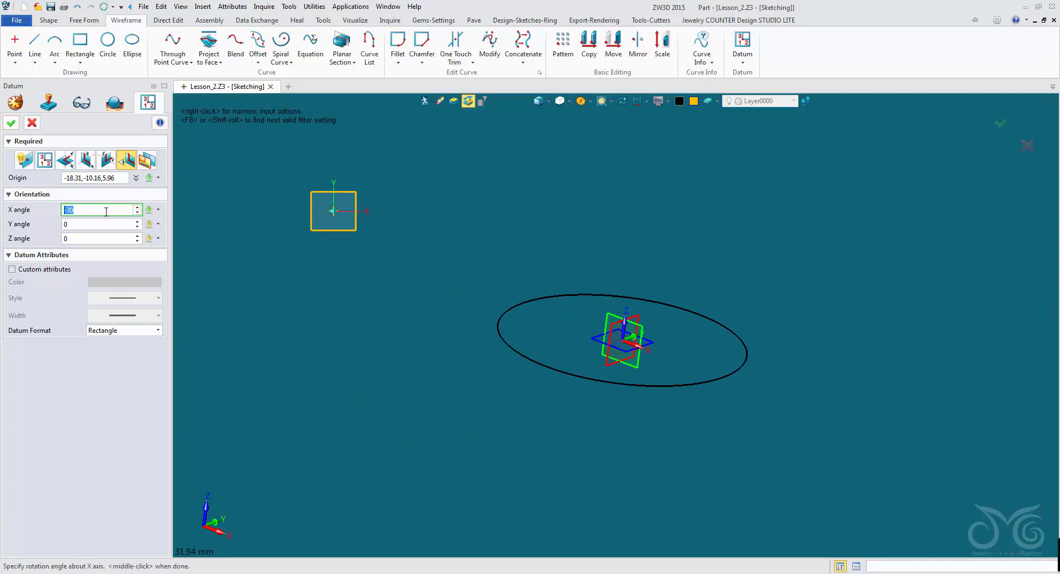
{"action": "scroll", "coordinate": [106, 212], "scroll_direction": "up", "scroll_amount": 8}
{"action": "left_click", "coordinate": [105, 224]}
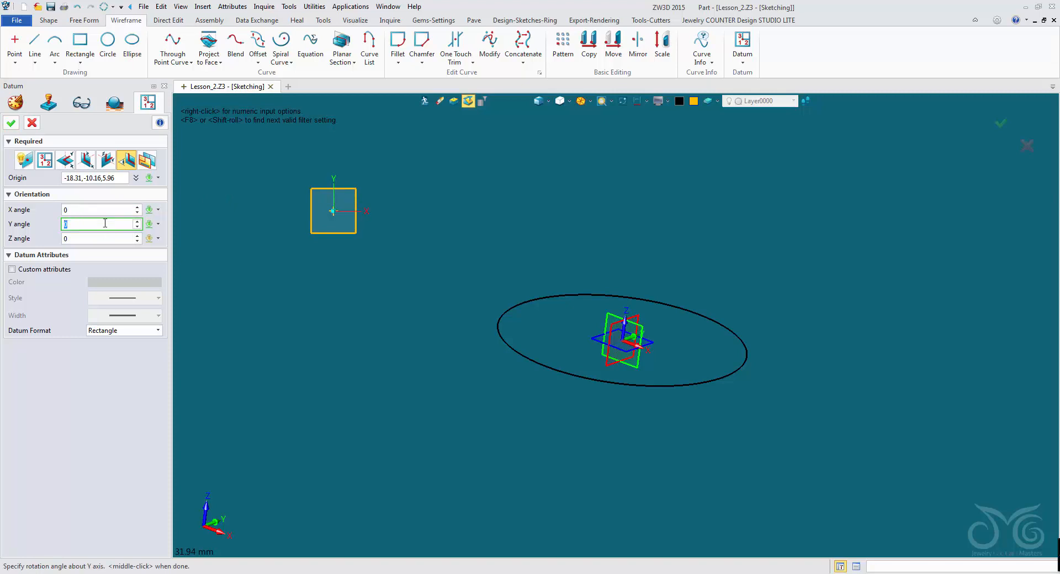
{"action": "left_click", "coordinate": [11, 124]}
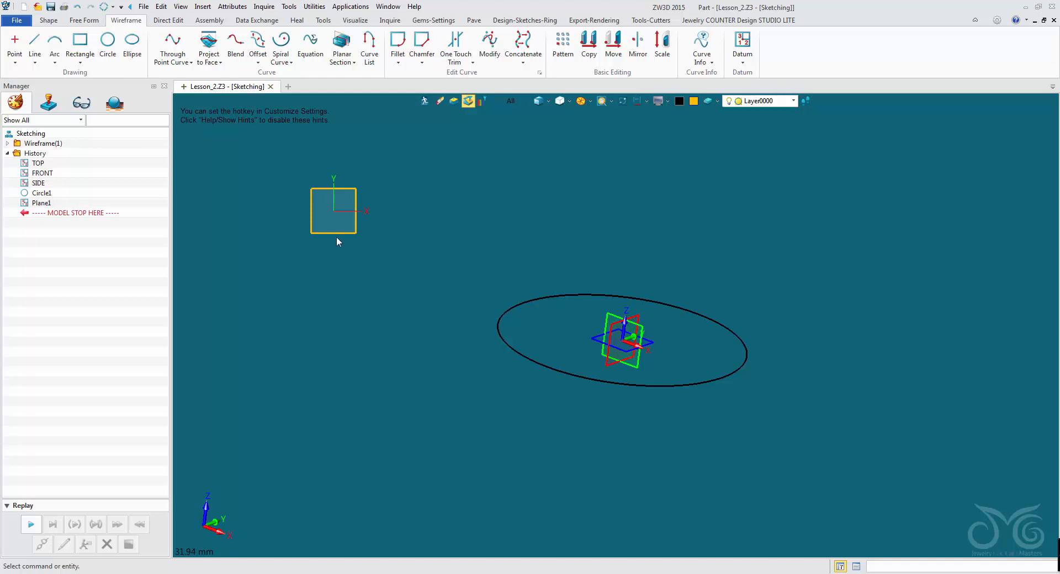
- Insert a datum plane parallel to the XY plane, offset about 10.35 mm above the origin
{"action": "middle_click", "coordinate": [394, 203]}
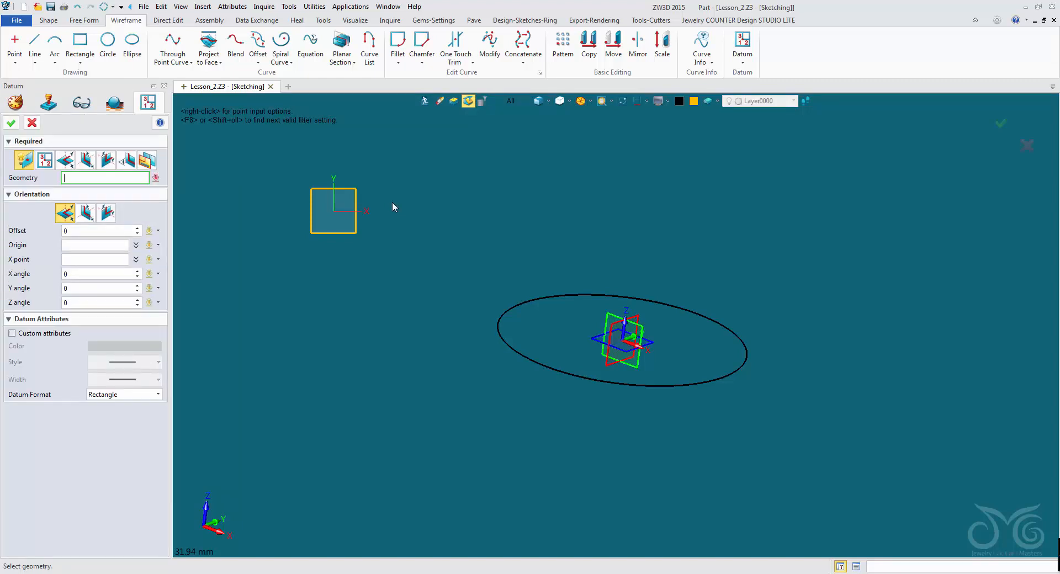
{"action": "left_click", "coordinate": [64, 161]}
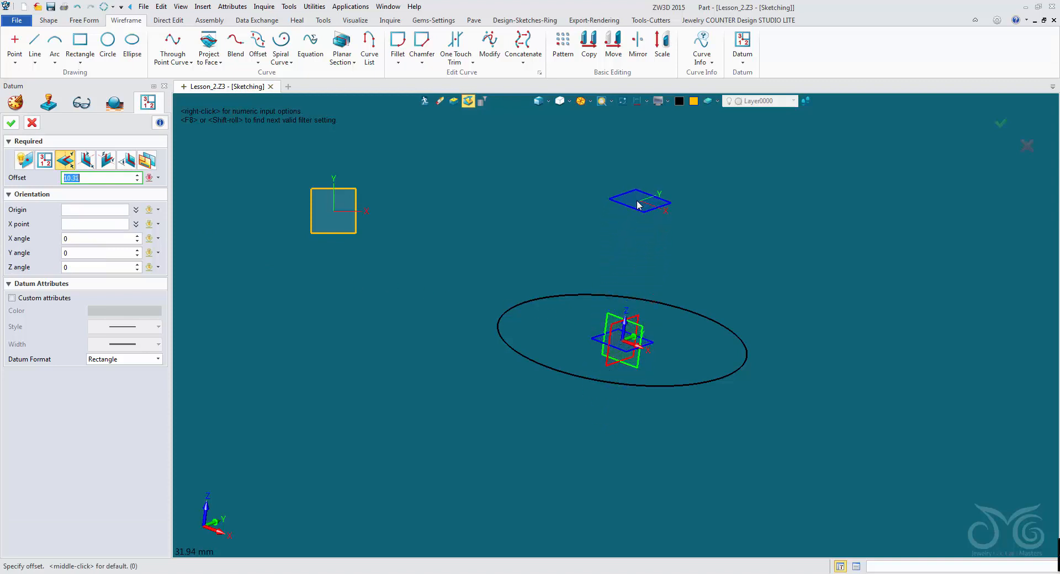
{"action": "left_click", "coordinate": [638, 205]}
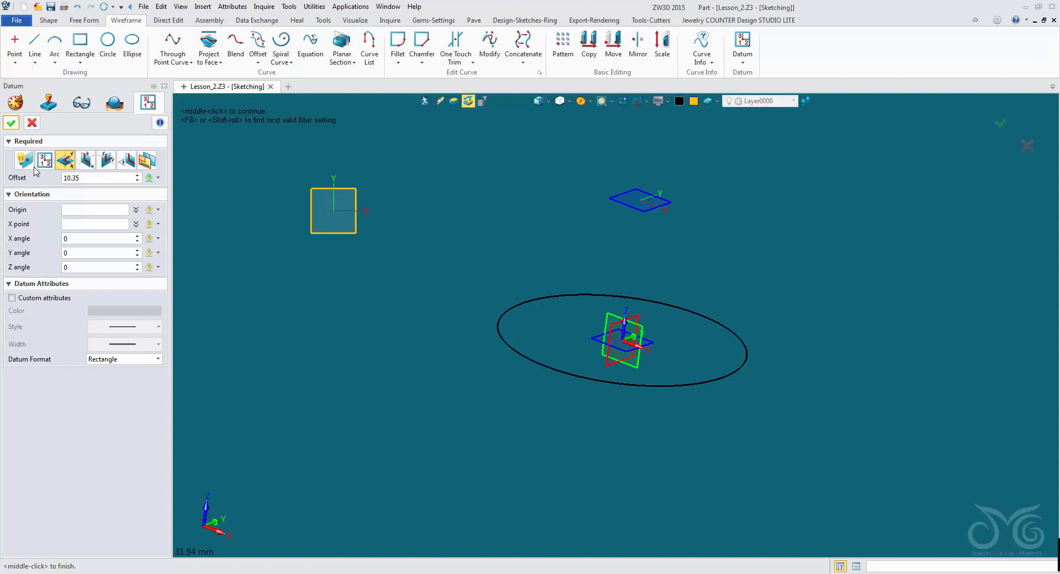
{"action": "left_click", "coordinate": [15, 126]}
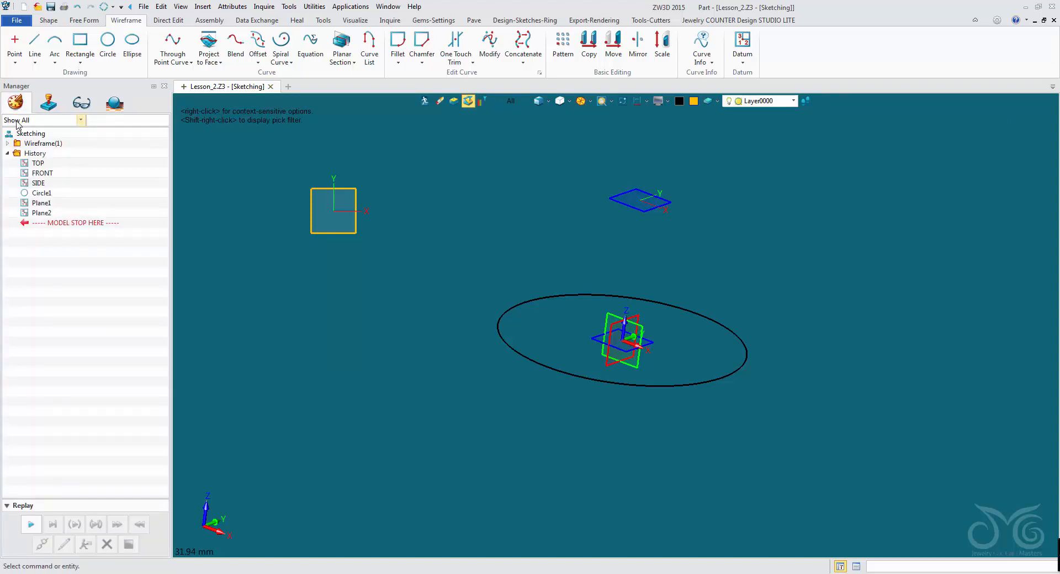
- Insert a datum plane parallel to the XZ plane with a freely picked offset of about 15.69 mm
{"action": "middle_click", "coordinate": [322, 281]}
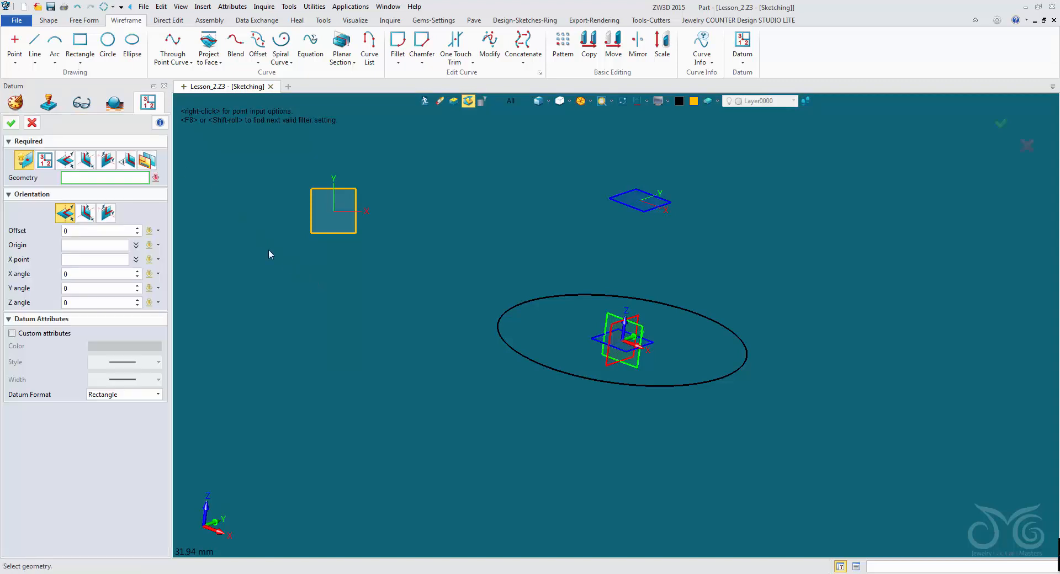
{"action": "left_click", "coordinate": [85, 161]}
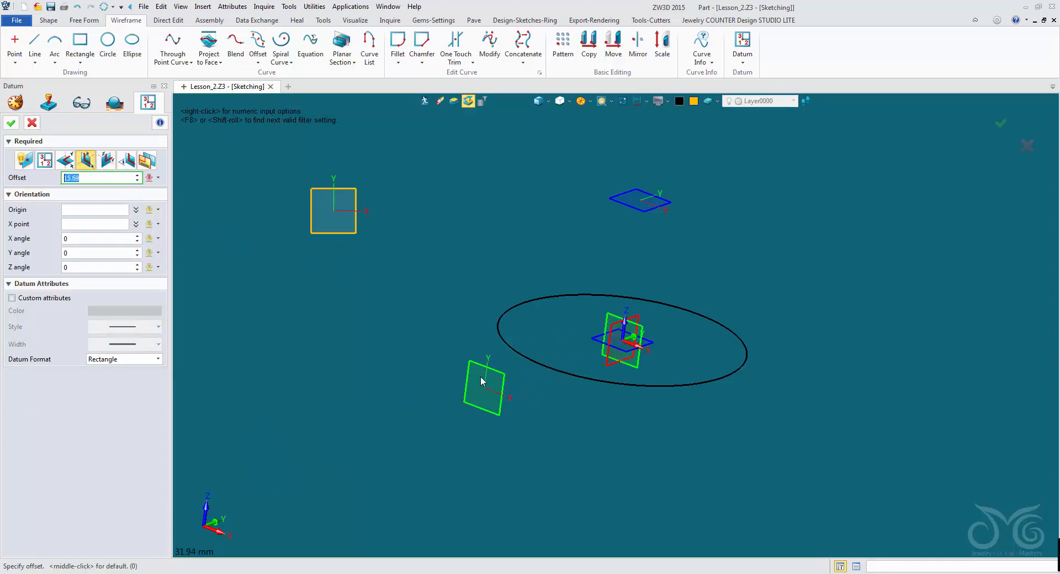
{"action": "left_click", "coordinate": [481, 376]}
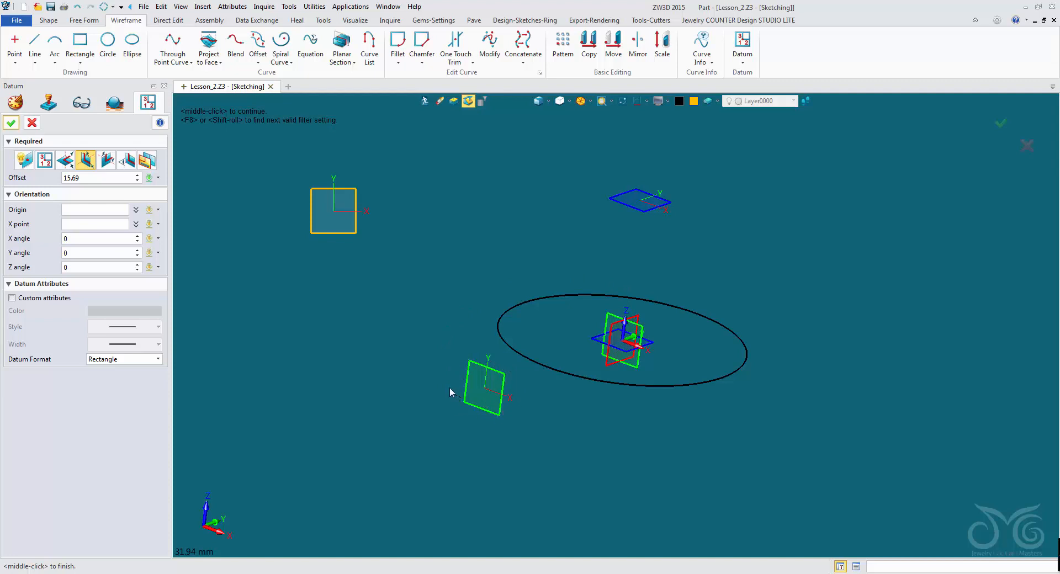
{"action": "left_click", "coordinate": [11, 123]}
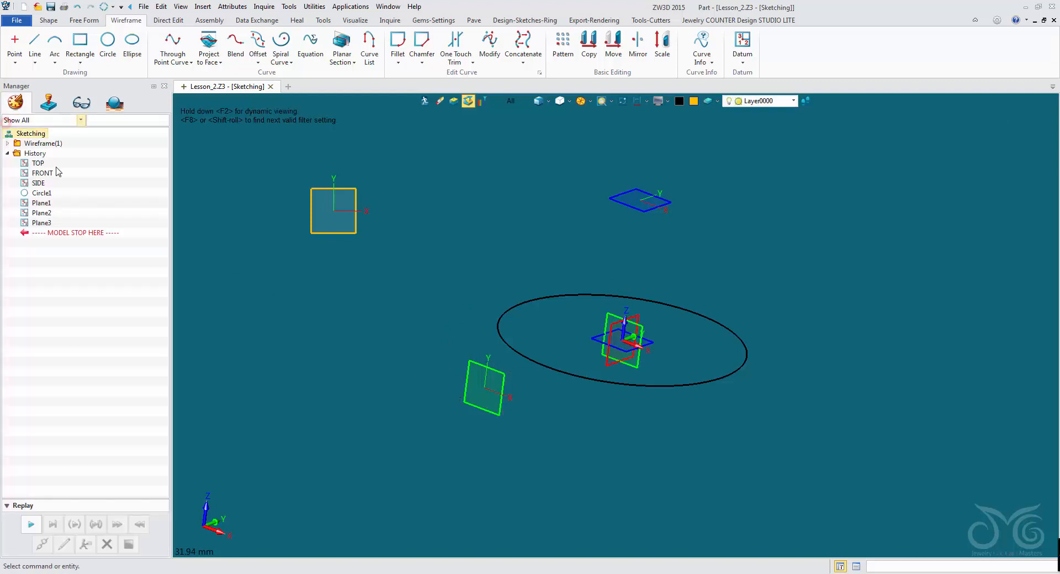
- Insert a datum plane parallel to the YZ plane with a freely picked offset of about 16.46 mm
{"action": "middle_click", "coordinate": [356, 302]}
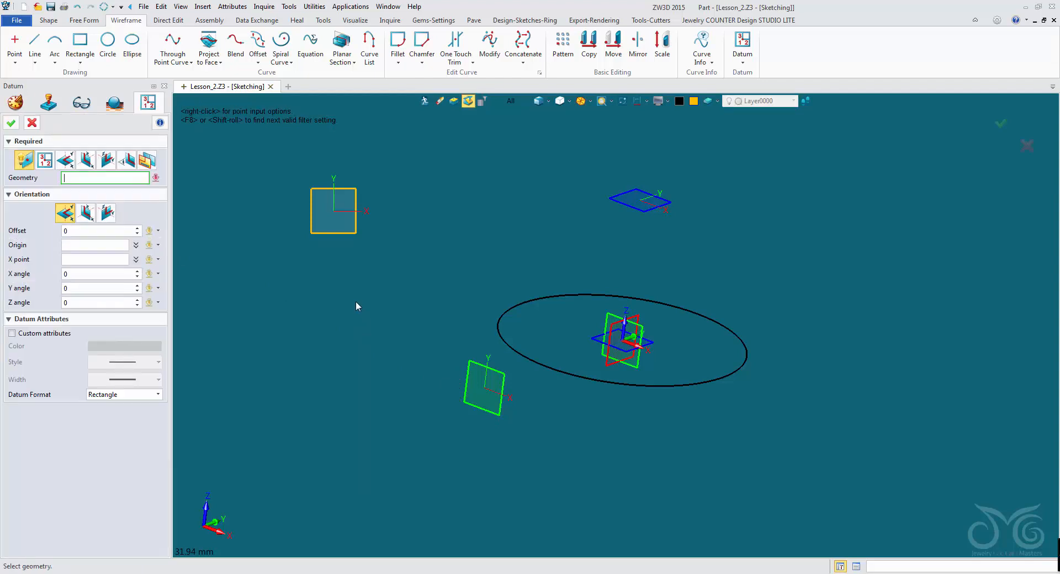
{"action": "left_click", "coordinate": [106, 160]}
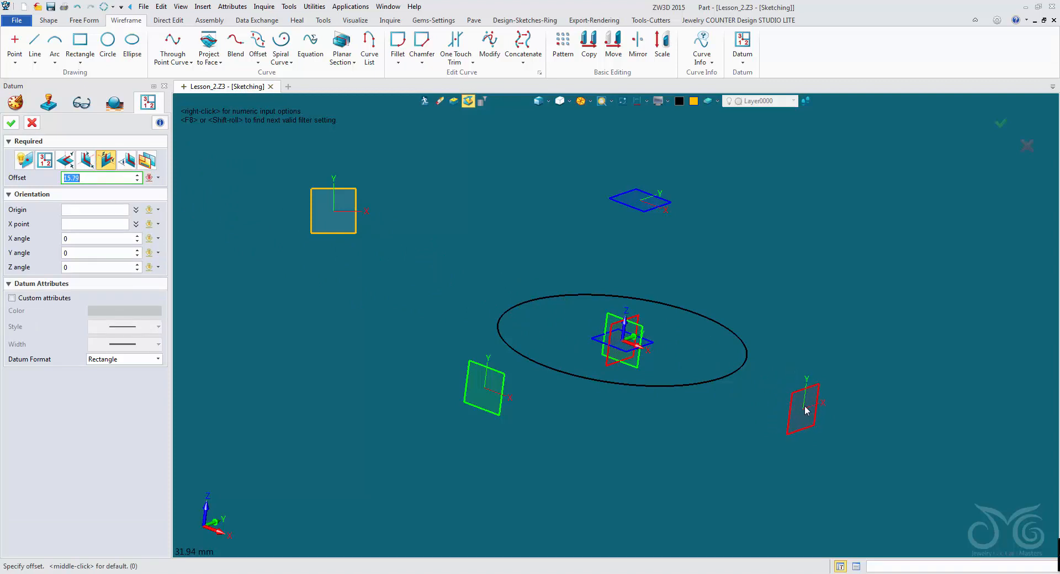
{"action": "left_click", "coordinate": [812, 413]}
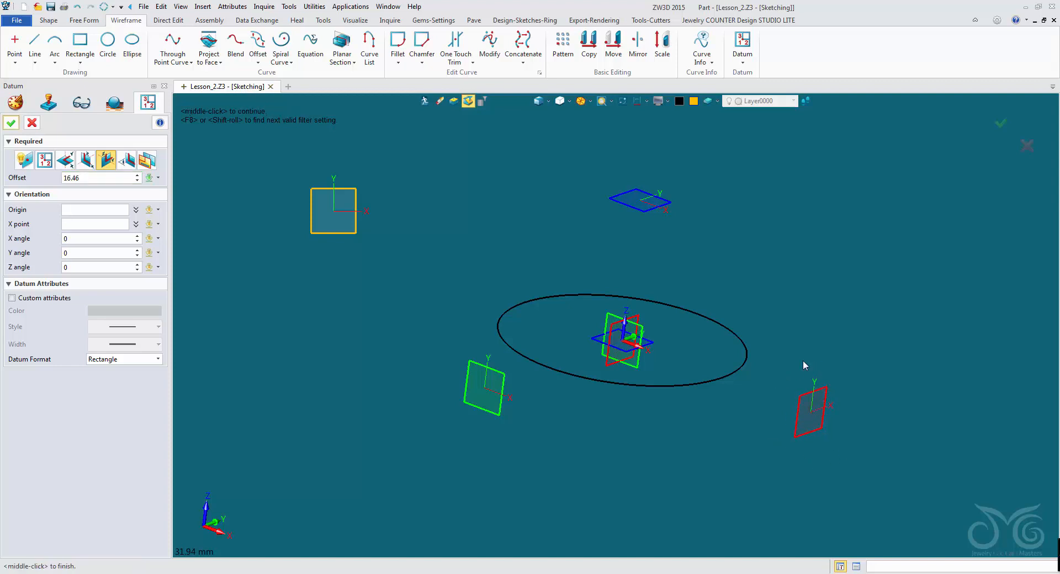
{"action": "left_click", "coordinate": [11, 122]}
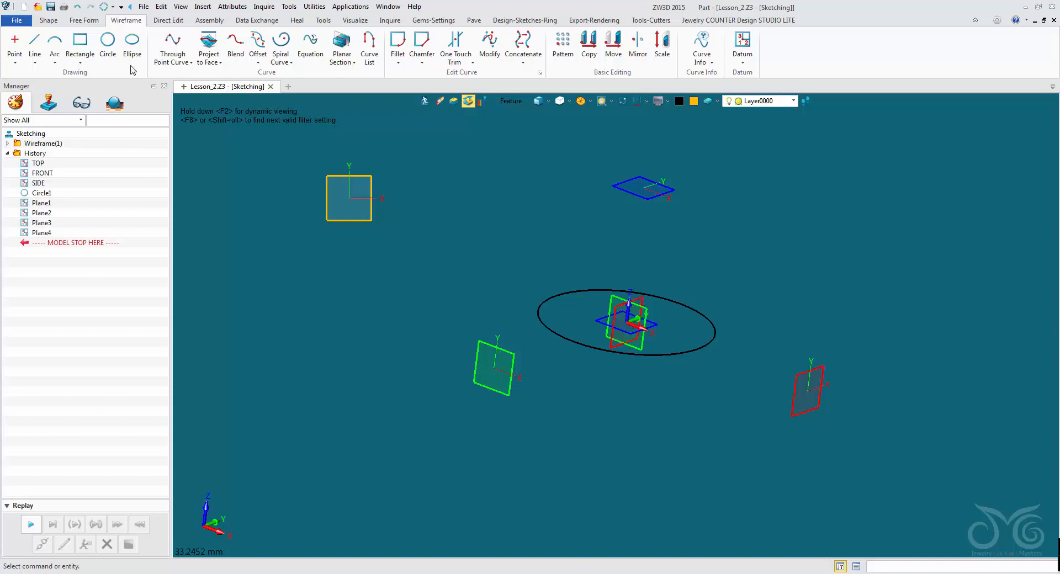
- Draw a circle aligned to the view-aligned datum Plane1, centered on that plane's origin, with a freely picked boundary point
{"action": "left_click", "coordinate": [112, 48]}
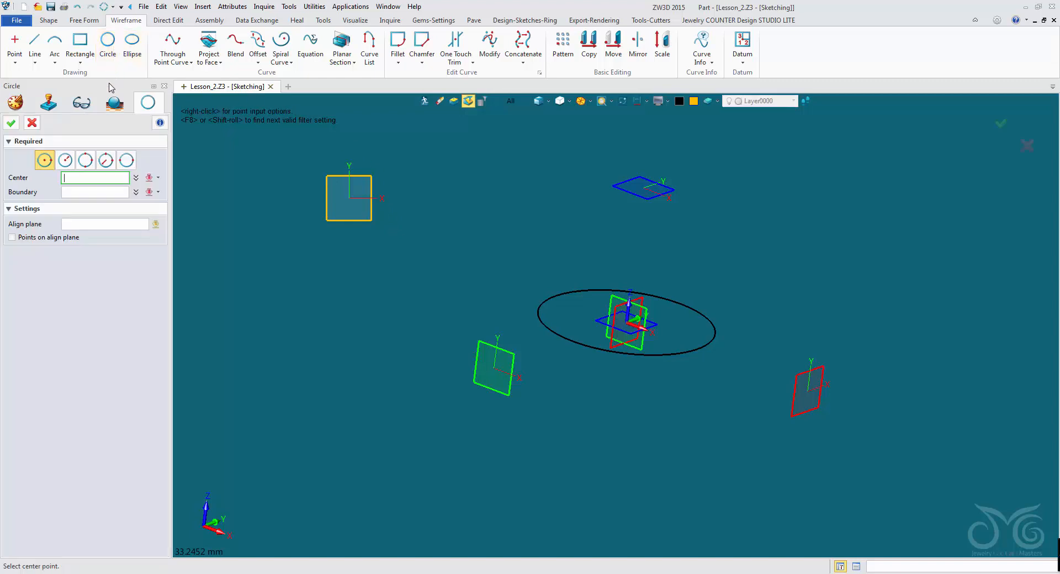
{"action": "left_click", "coordinate": [104, 224]}
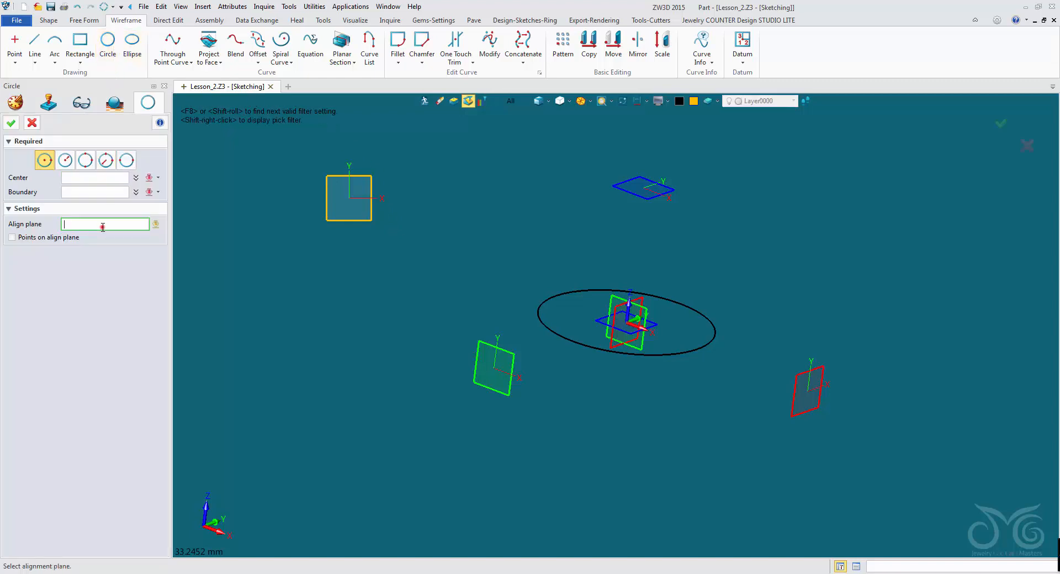
{"action": "left_click", "coordinate": [326, 206]}
{"action": "left_click", "coordinate": [349, 198]}
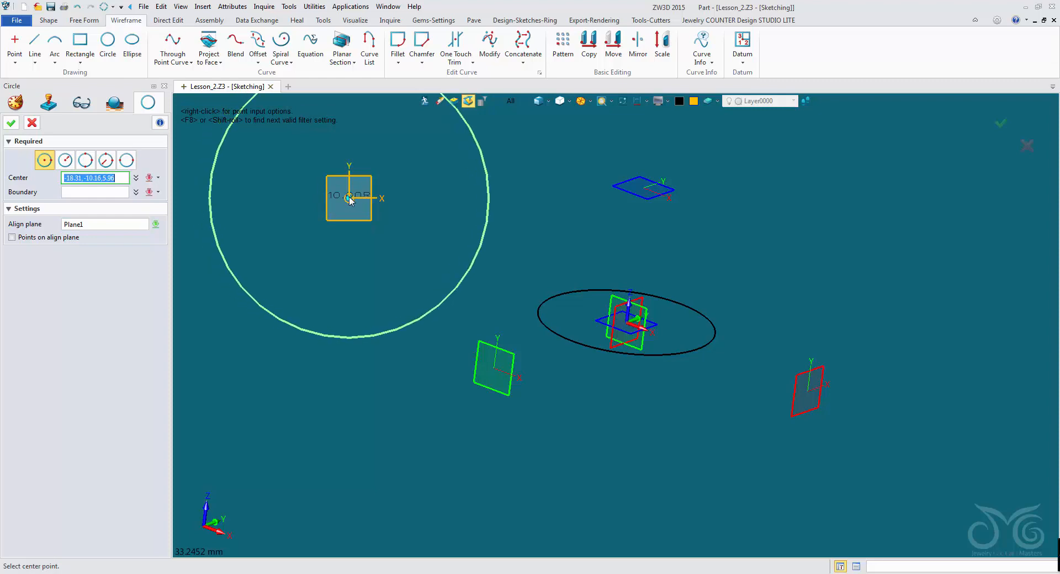
{"action": "left_click", "coordinate": [349, 197]}
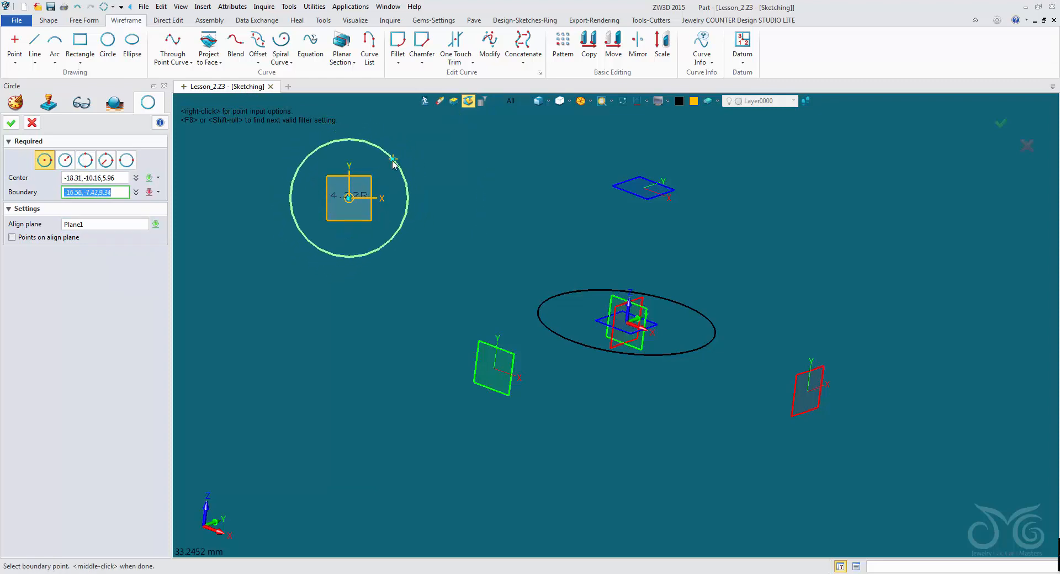
{"action": "scroll", "coordinate": [419, 166], "scroll_direction": "up", "scroll_amount": 2}
{"action": "left_click", "coordinate": [474, 167]}
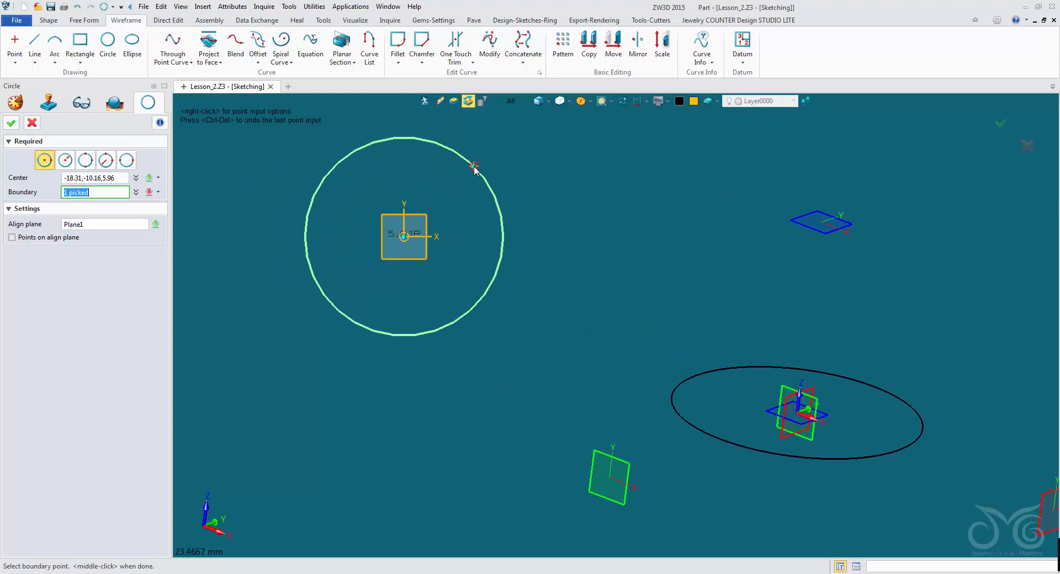
{"action": "left_click", "coordinate": [479, 168]}
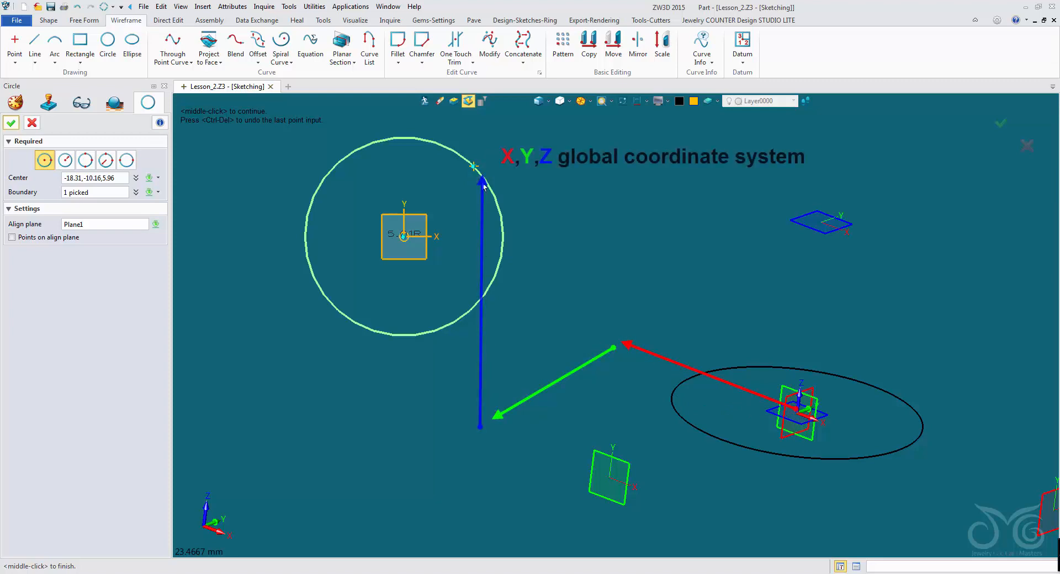
{"action": "left_click", "coordinate": [12, 123]}
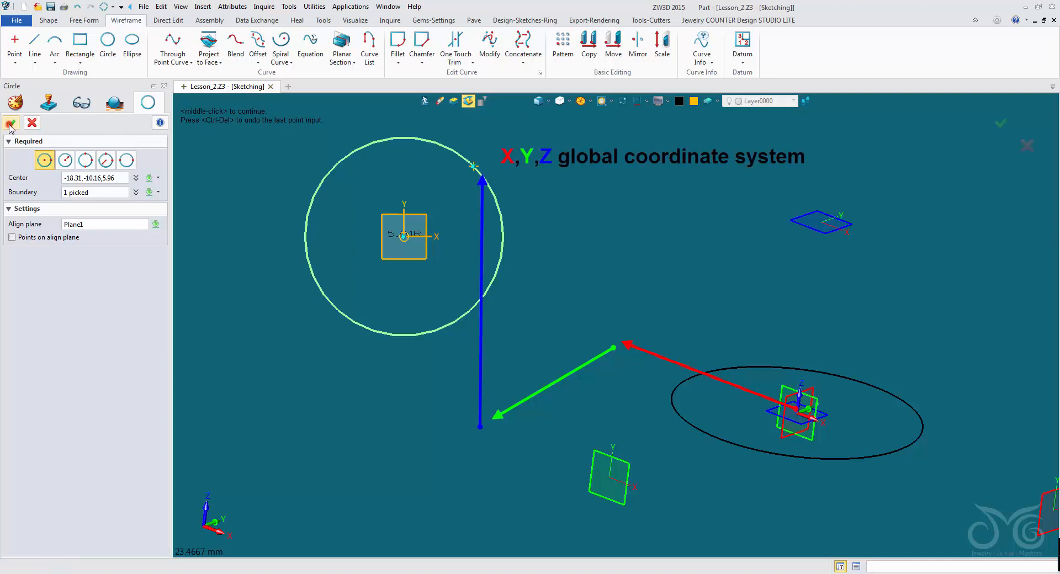
- Set up an Align Frame copy of the circle on the view-aligned datum plane, using Plane1 as the source frame
{"action": "scroll", "coordinate": [524, 359], "scroll_direction": "down", "scroll_amount": 2}
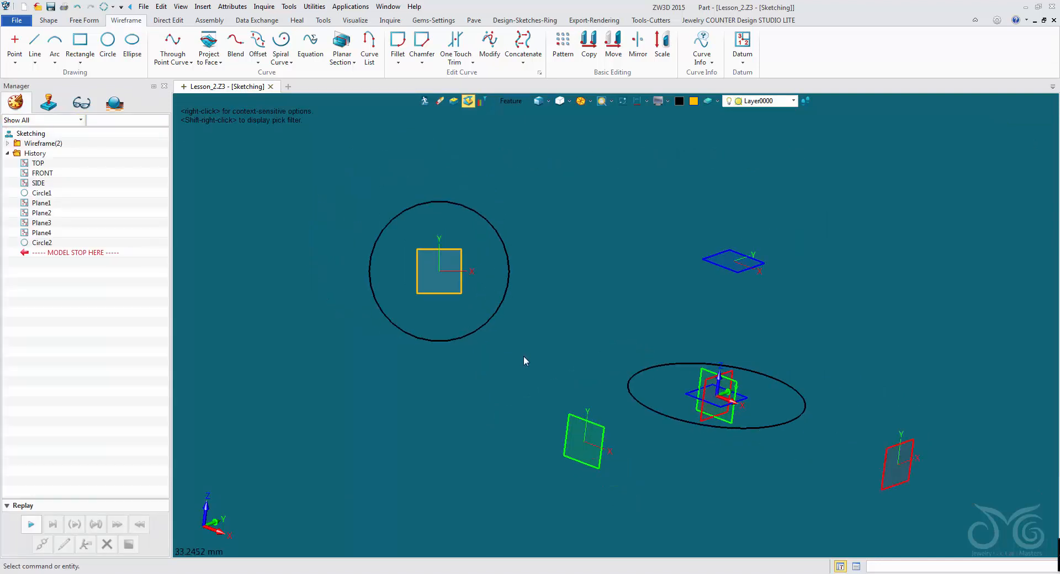
{"action": "middle_click_drag", "start_coordinate": [521, 351], "coordinate": [483, 340]}
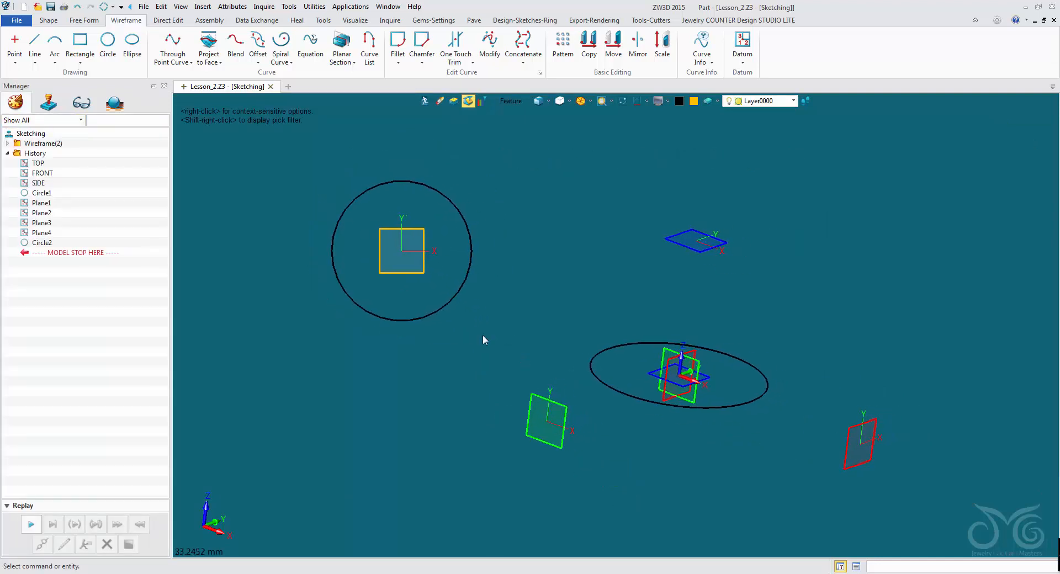
{"action": "left_click", "coordinate": [588, 58]}
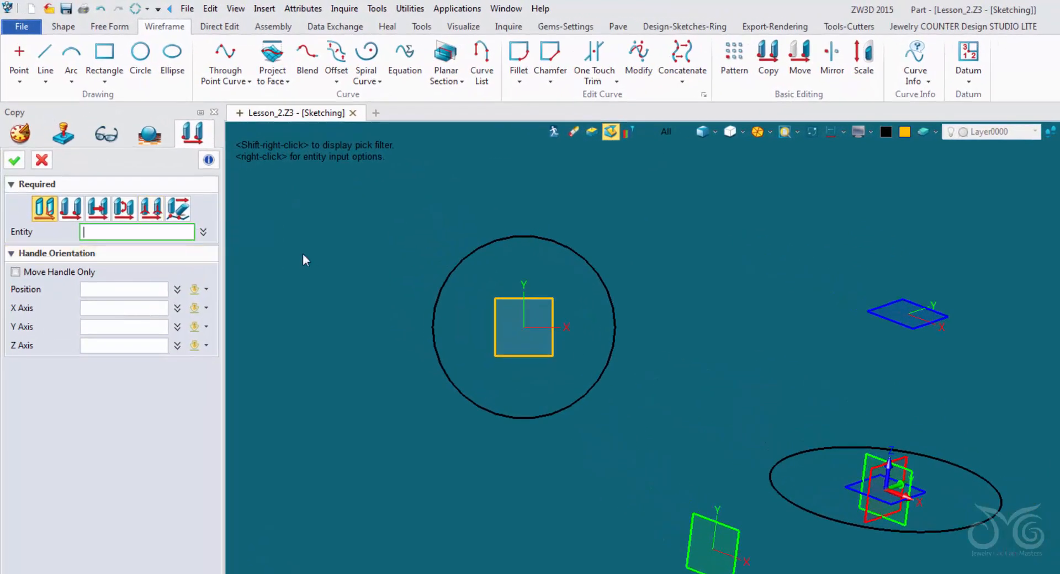
{"action": "left_click", "coordinate": [156, 216]}
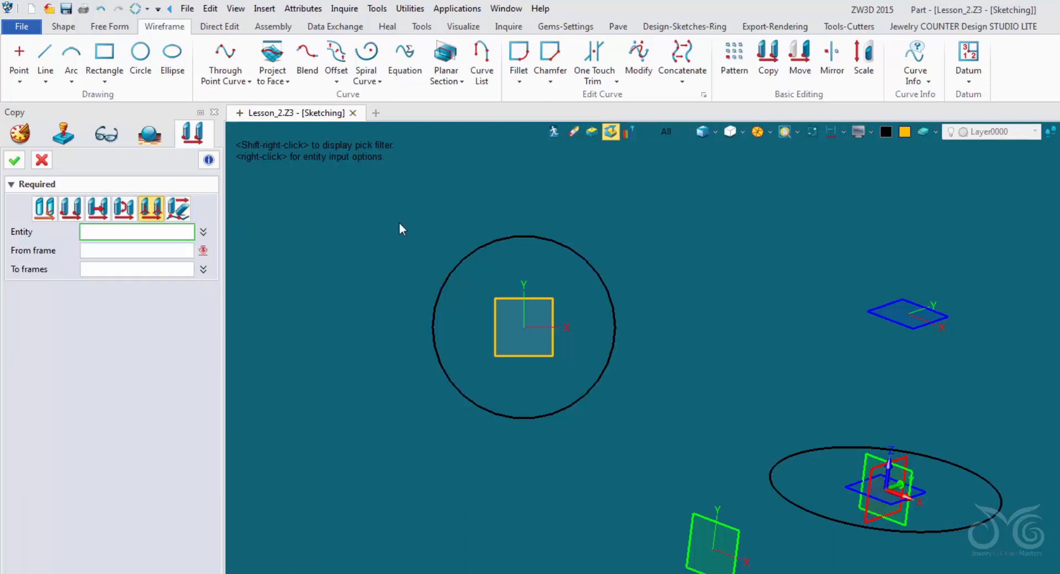
{"action": "left_click", "coordinate": [472, 246]}
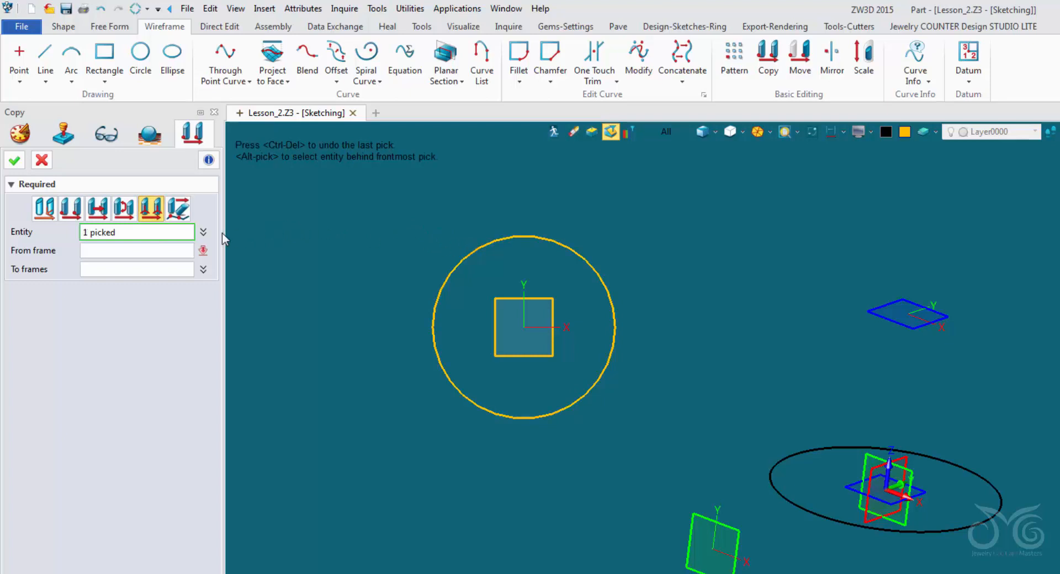
{"action": "left_click", "coordinate": [158, 250]}
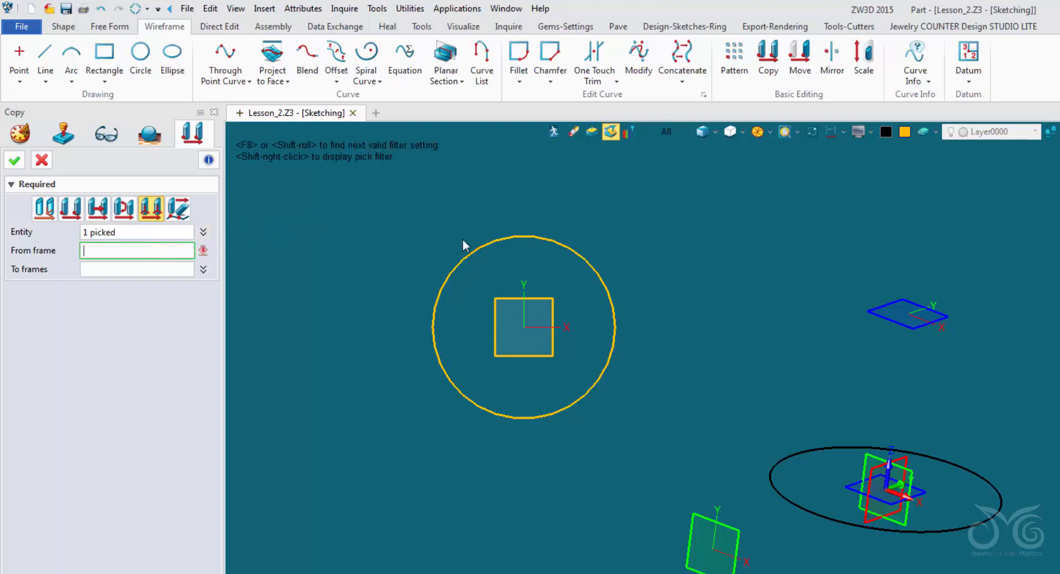
{"action": "left_click", "coordinate": [499, 302]}
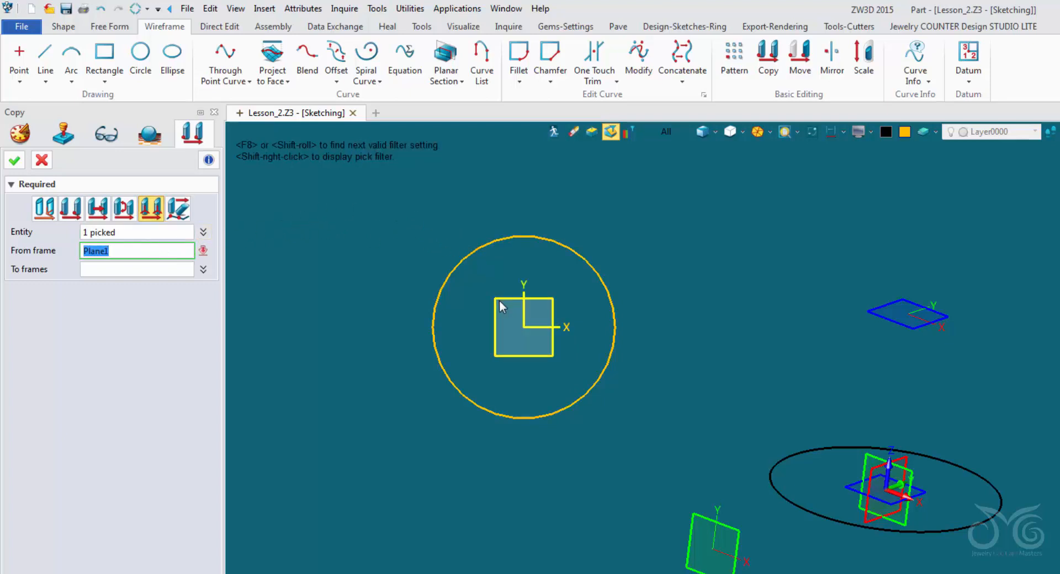
{"action": "left_click", "coordinate": [499, 300]}
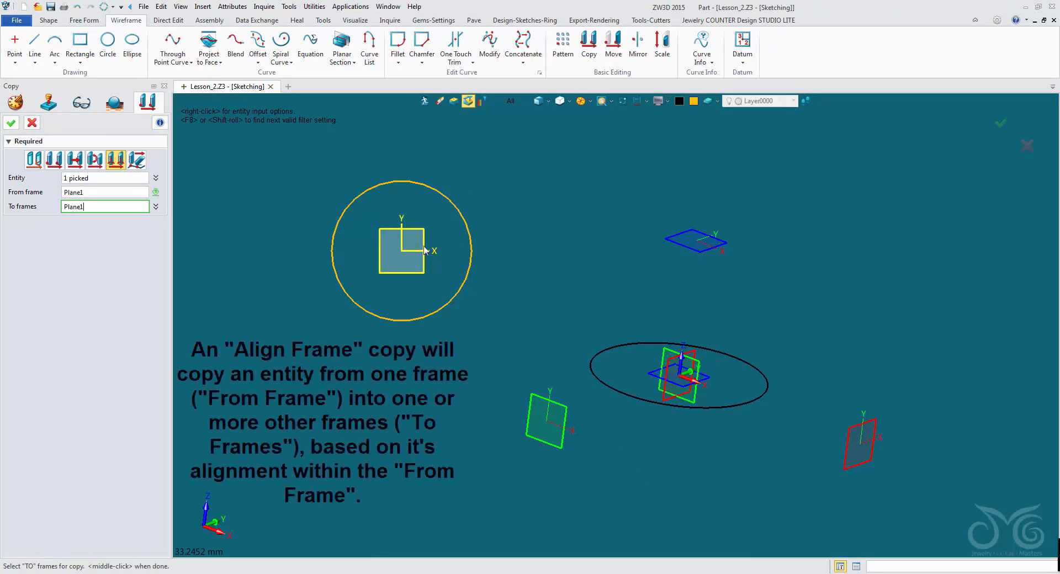
- Copy the circle onto the three offset datum planes parallel to XY, XZ and YZ as target frames
{"action": "left_click", "coordinate": [670, 236]}
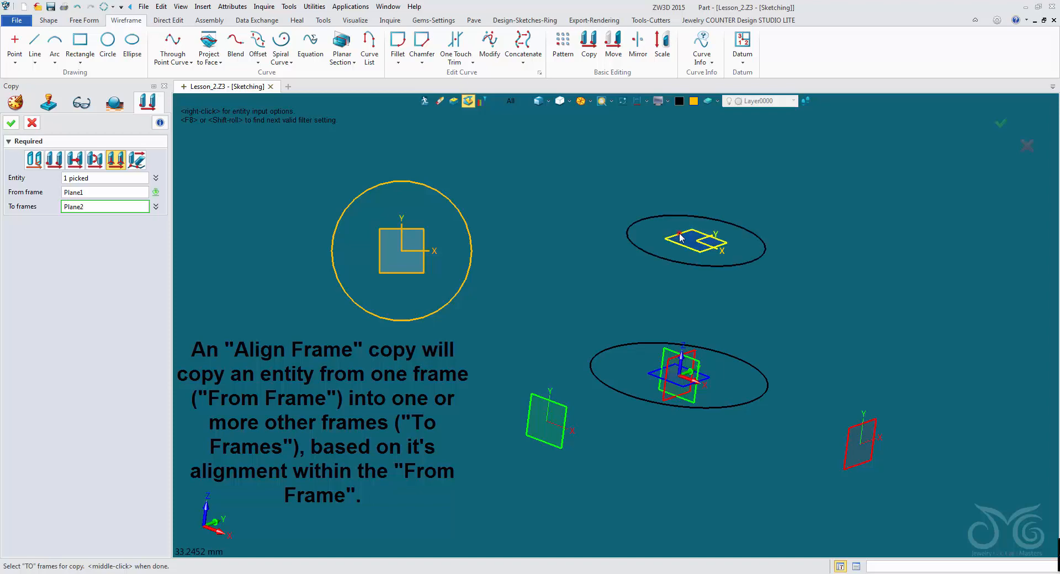
{"action": "left_click", "coordinate": [680, 238]}
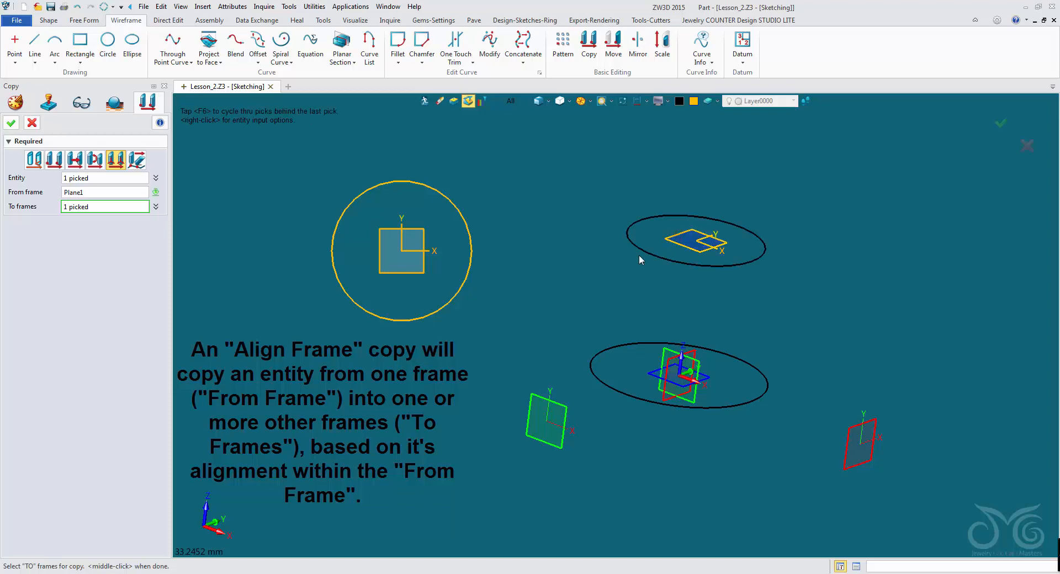
{"action": "left_click", "coordinate": [543, 424]}
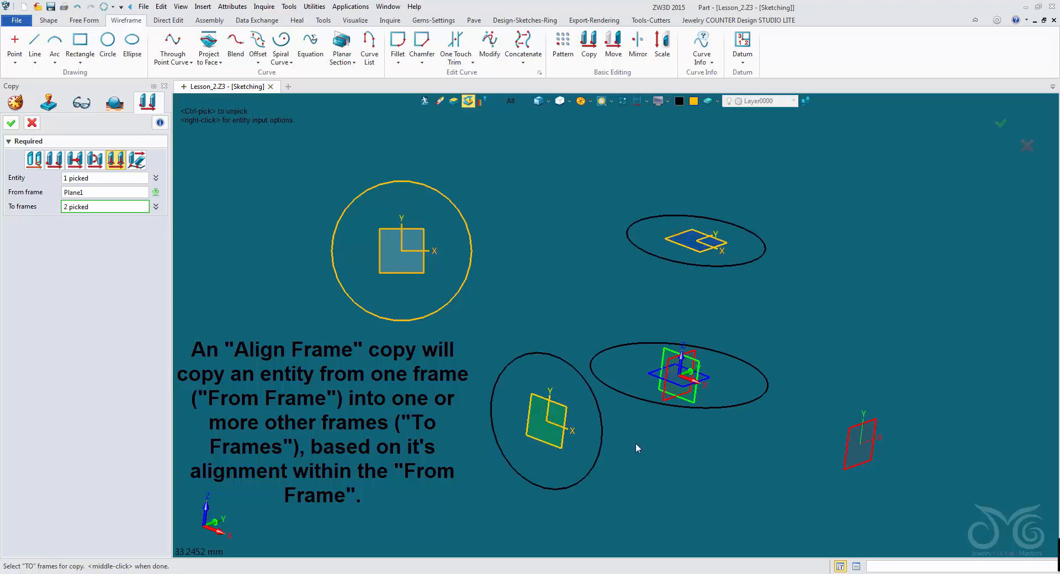
{"action": "left_click", "coordinate": [834, 439]}
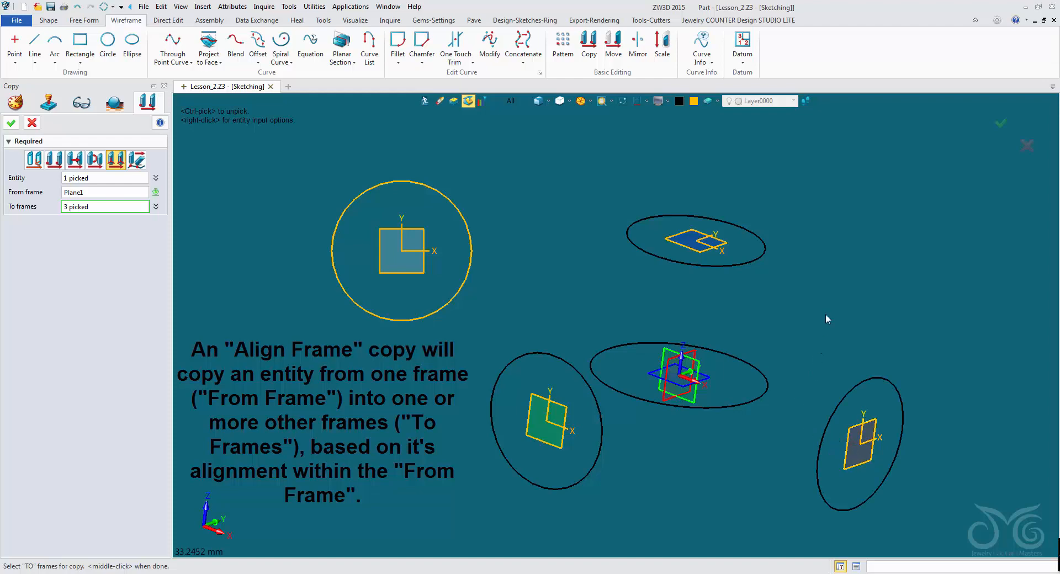
{"action": "right_click_drag", "start_coordinate": [826, 314], "coordinate": [845, 348]}
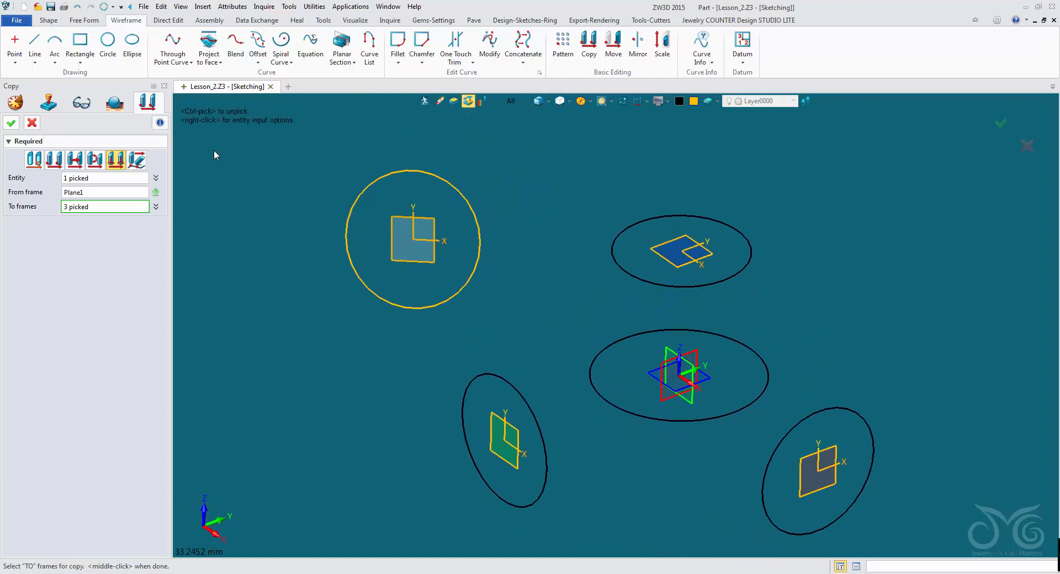
{"action": "left_click", "coordinate": [11, 122]}
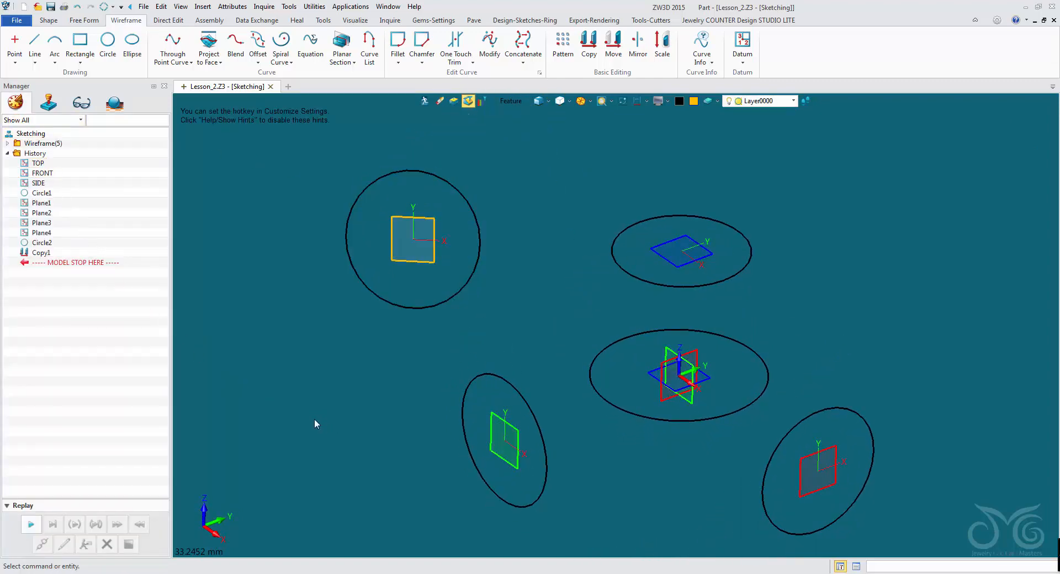
- Create a cylinder in empty space beside the circles, centered at about 11.31, 16.52, 1.98, with a radius of about 4.84 mm and a freely picked length
{"action": "middle_click_drag", "start_coordinate": [643, 440], "coordinate": [556, 425]}
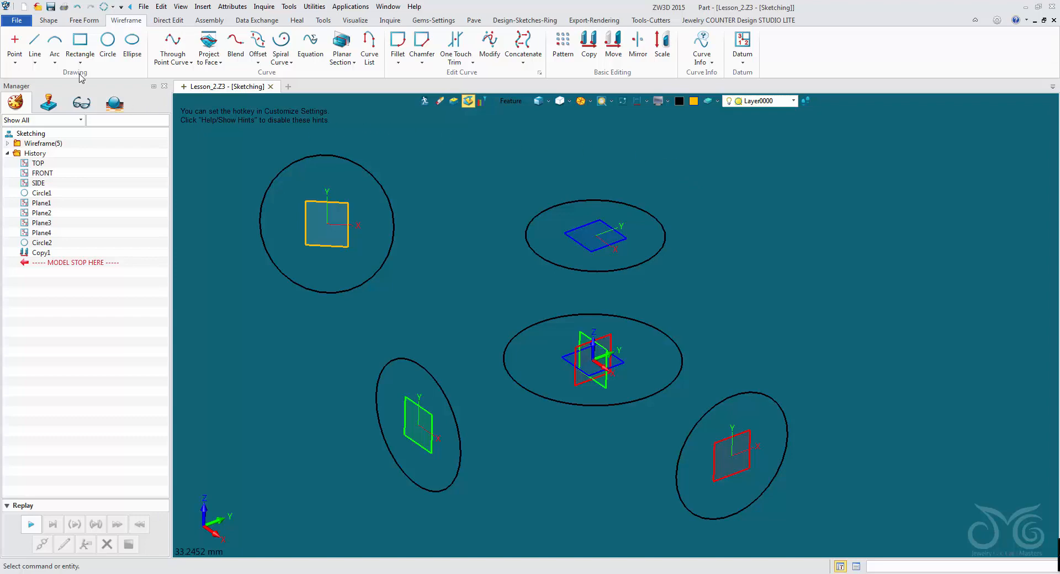
{"action": "left_click", "coordinate": [49, 20]}
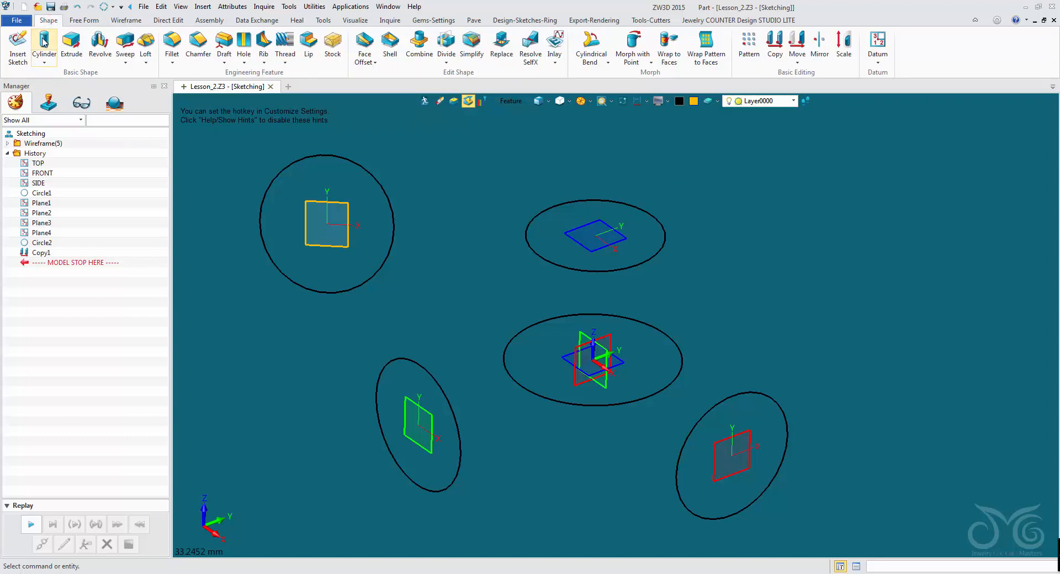
{"action": "left_click", "coordinate": [44, 43]}
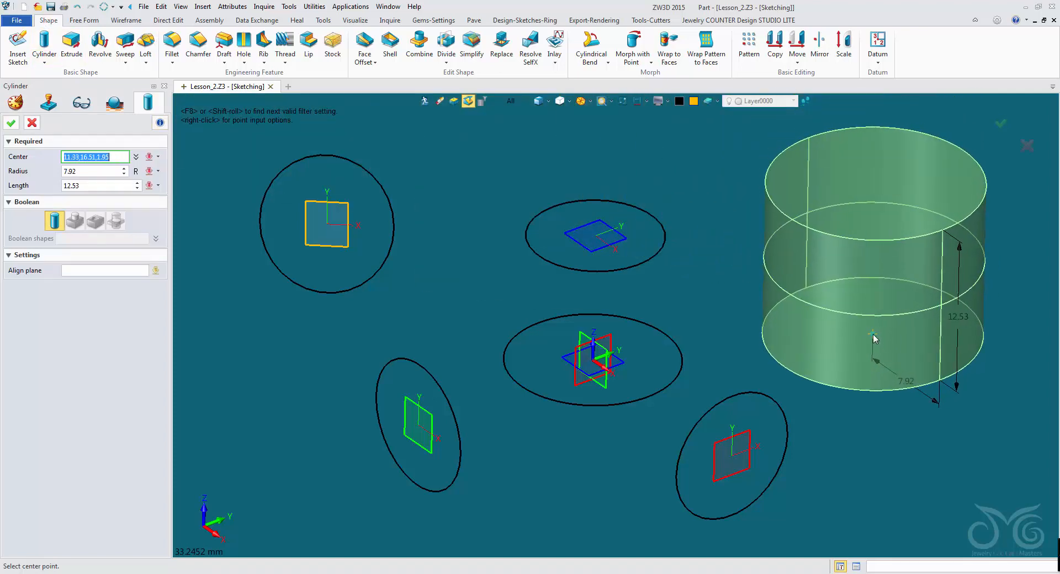
{"action": "left_click", "coordinate": [873, 335]}
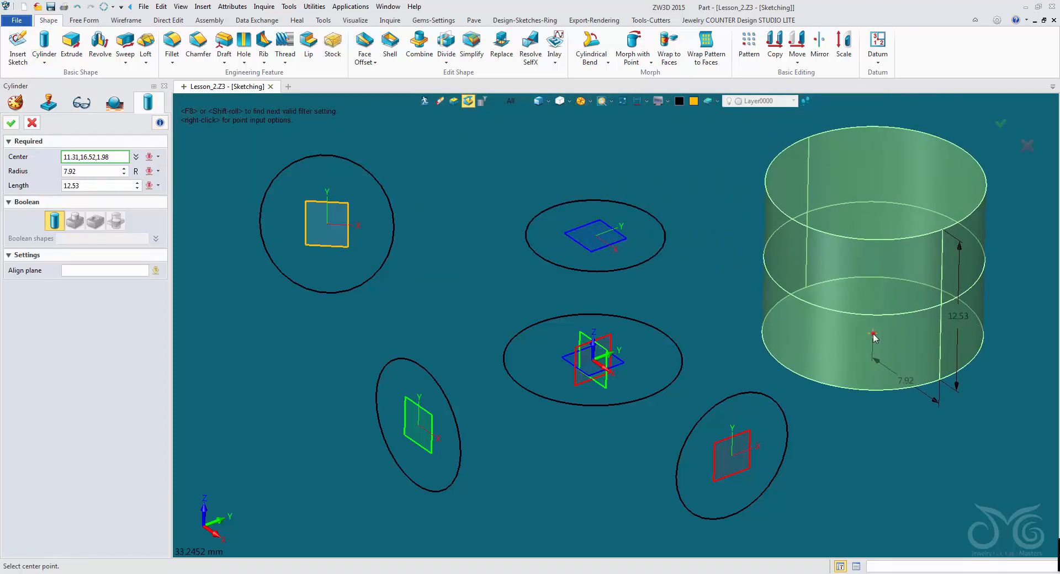
{"action": "left_click", "coordinate": [861, 304]}
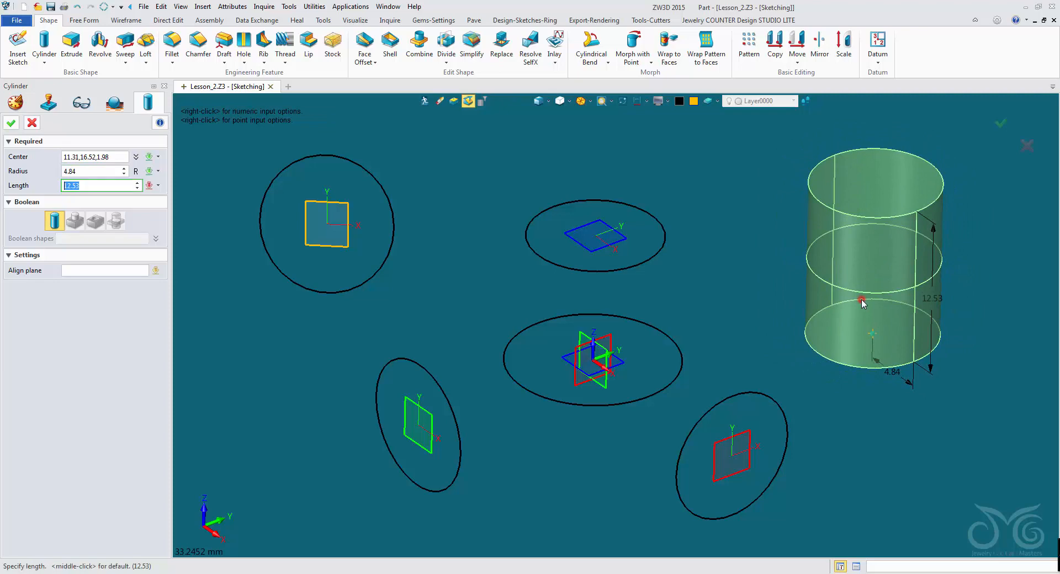
{"action": "left_click", "coordinate": [864, 201]}
{"action": "middle_click", "coordinate": [735, 174]}
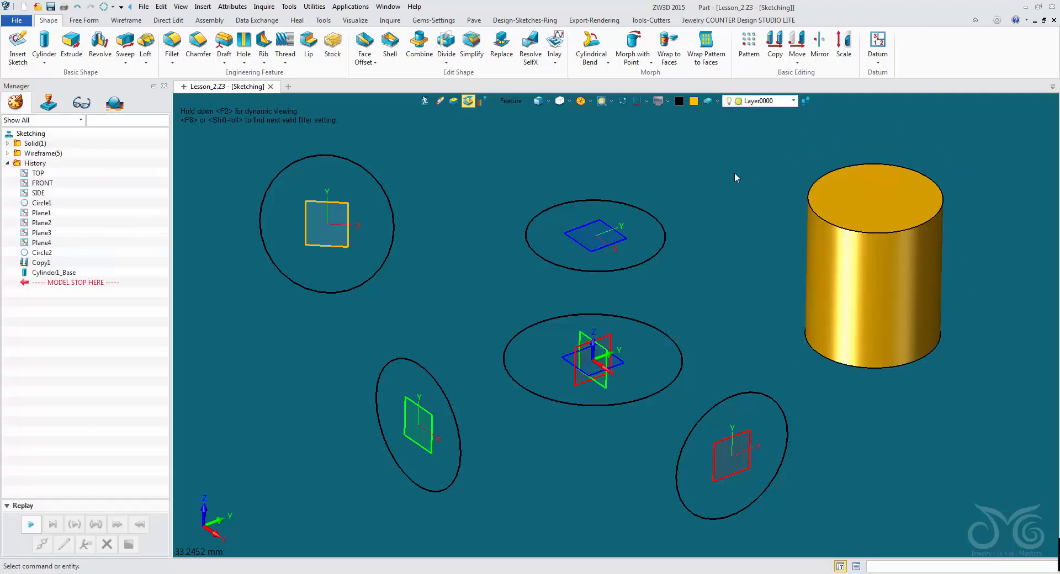
- Restrict picking to faces and color the cylinder's curved side face green
{"action": "left_click", "coordinate": [511, 102]}
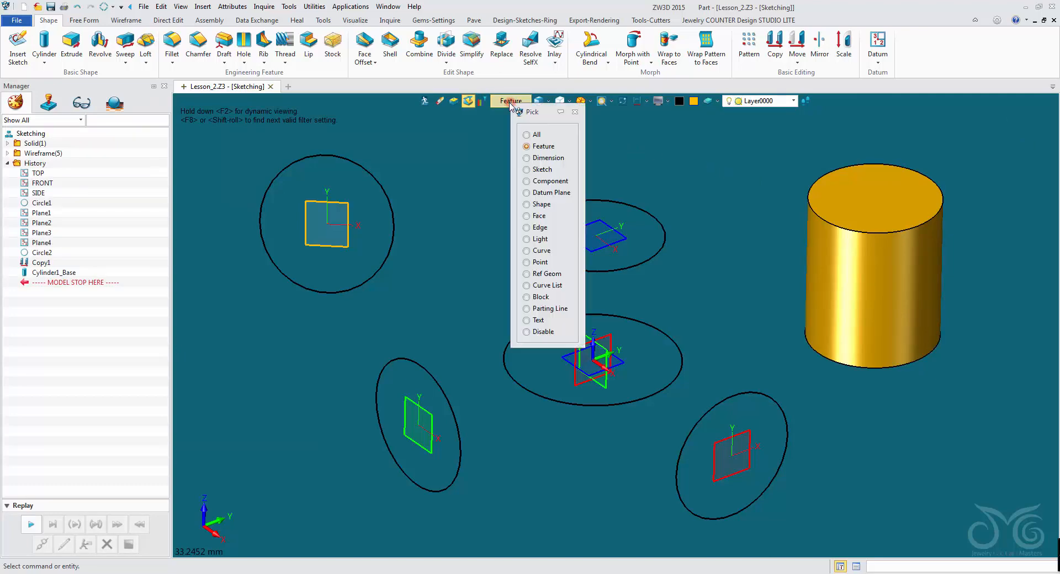
{"action": "left_click", "coordinate": [527, 216]}
{"action": "middle_click_drag", "start_coordinate": [702, 219], "coordinate": [726, 208]}
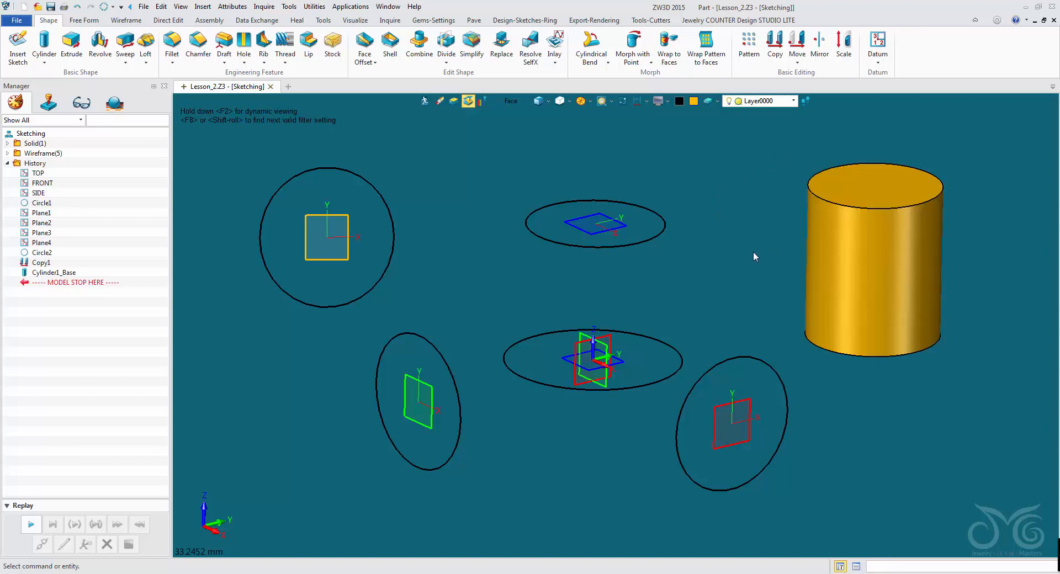
{"action": "middle_click_drag", "start_coordinate": [755, 256], "coordinate": [819, 315]}
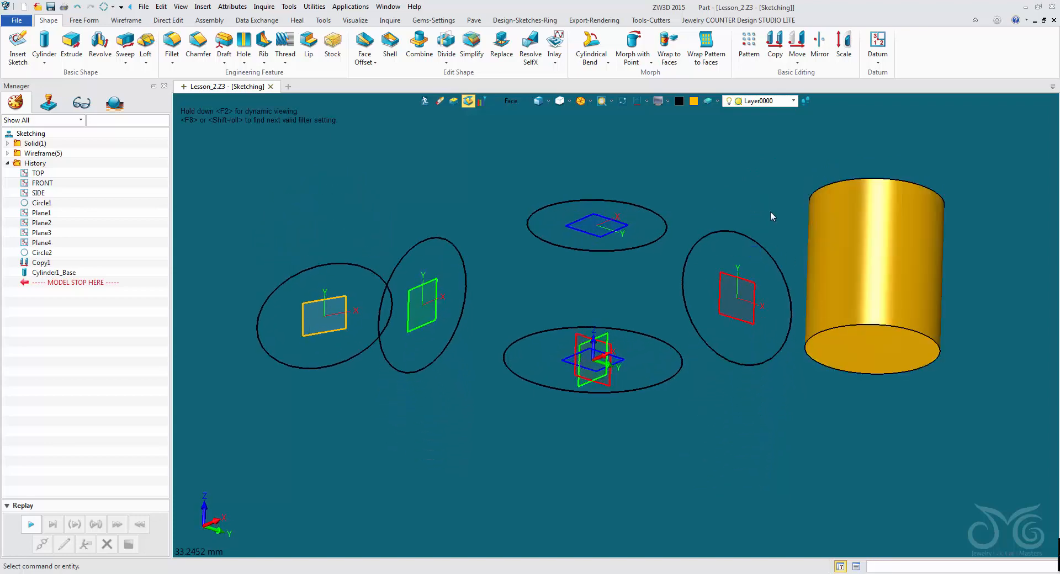
{"action": "middle_click_drag", "start_coordinate": [770, 212], "coordinate": [748, 241]}
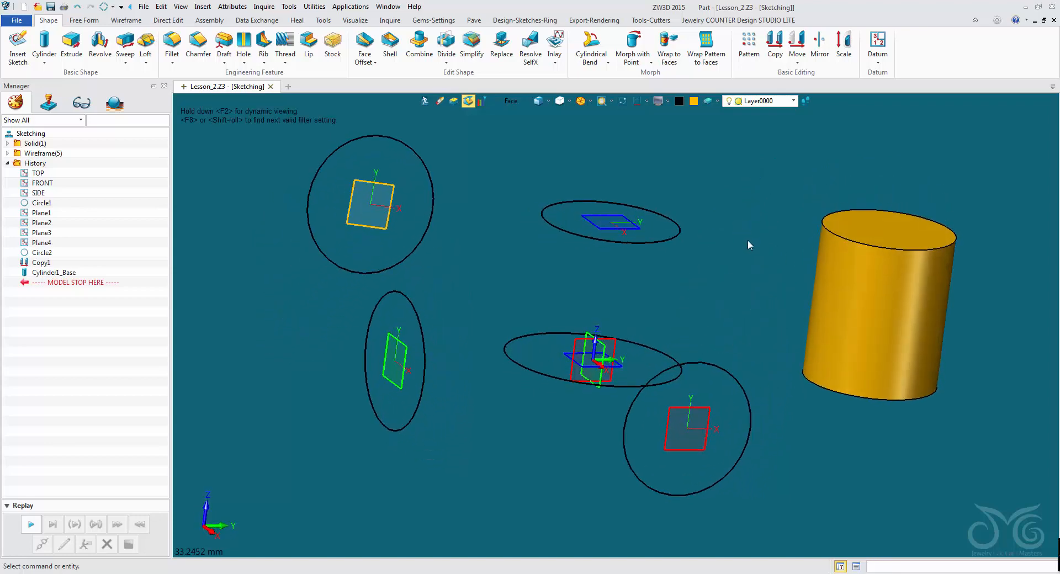
{"action": "left_click", "coordinate": [817, 271]}
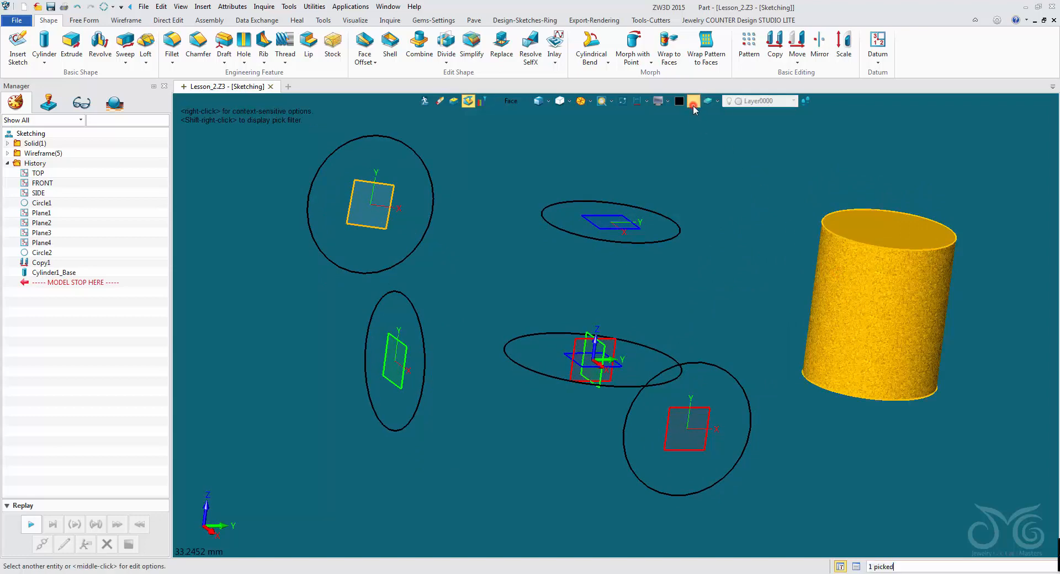
{"action": "left_click", "coordinate": [694, 101]}
{"action": "left_click", "coordinate": [703, 126]}
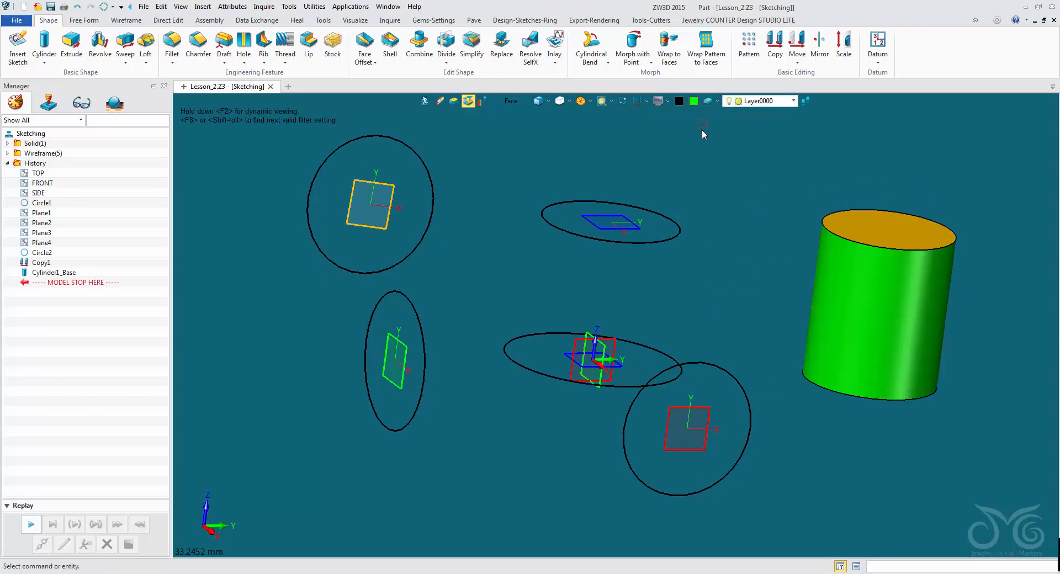
- Color the cylinder's flat bottom face blue
{"action": "middle_click_drag", "start_coordinate": [753, 243], "coordinate": [783, 269]}
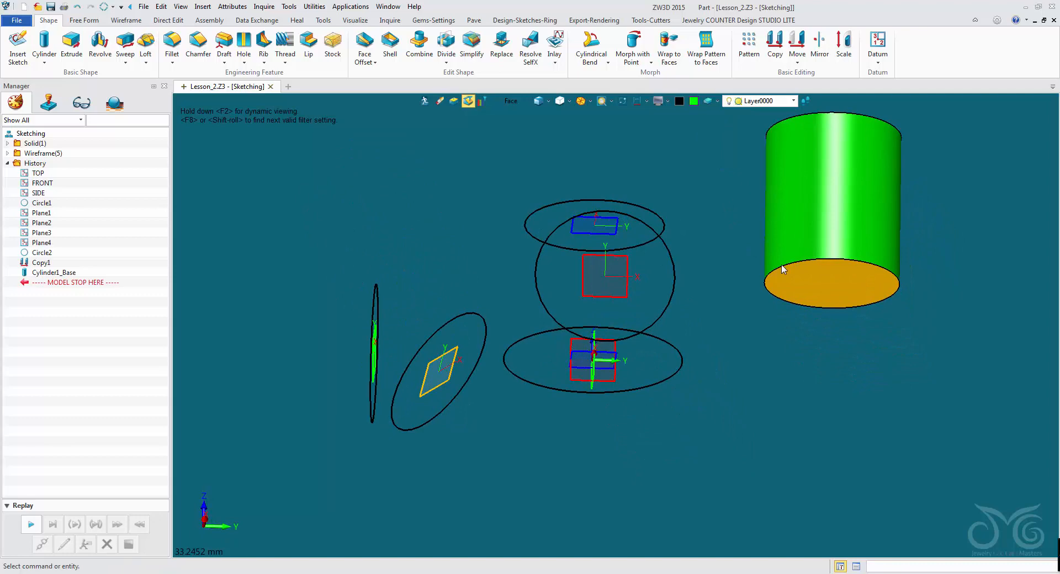
{"action": "left_click", "coordinate": [806, 284]}
{"action": "left_click", "coordinate": [693, 101]}
{"action": "left_click", "coordinate": [710, 132]}
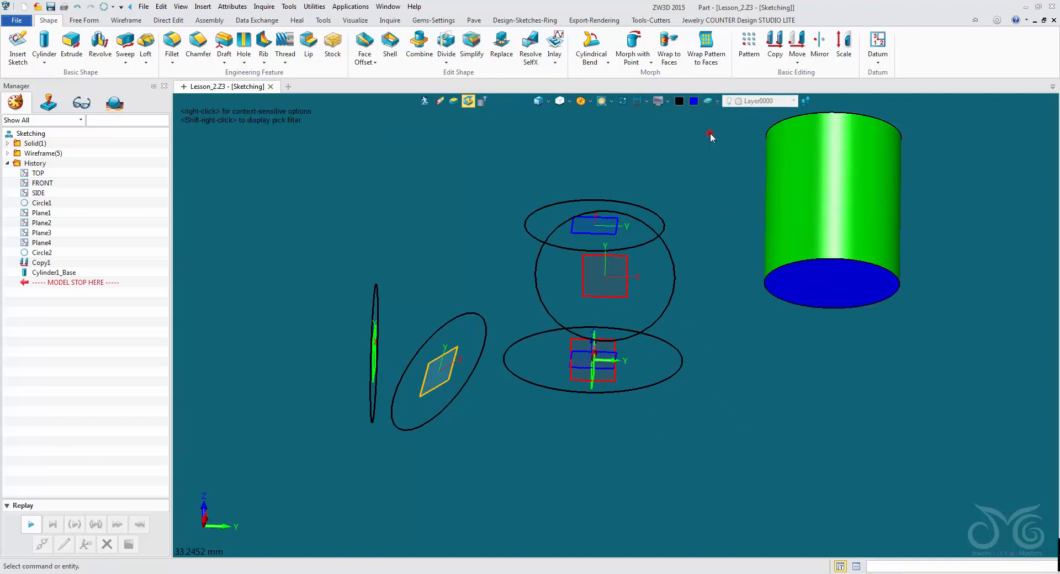
- Start an Align Frame copy of the circle on the offset plane parallel to XY, picking by curve, with that plane as source frame
{"action": "middle_click_drag", "start_coordinate": [710, 132], "coordinate": [731, 213]}
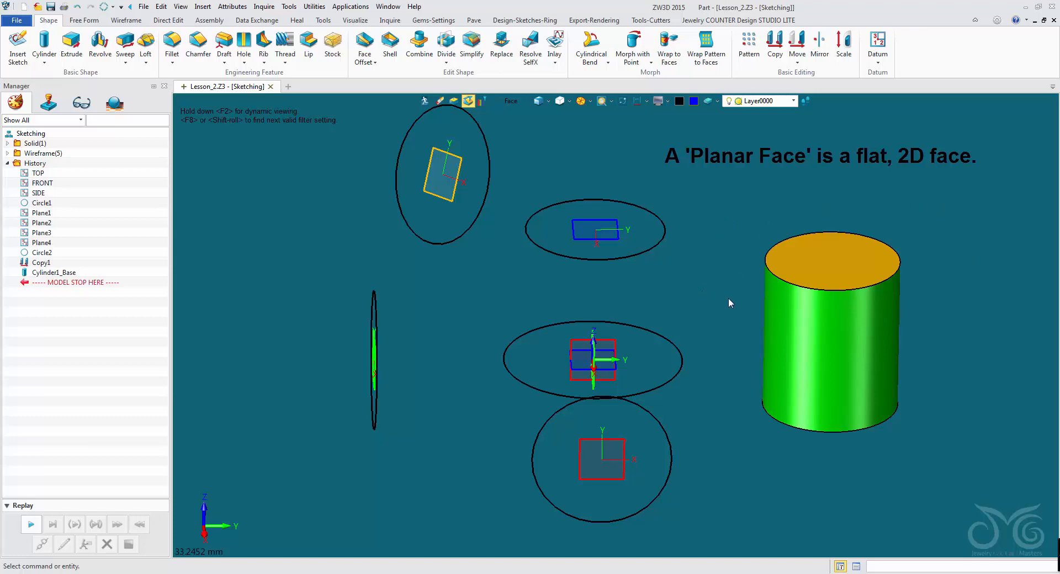
{"action": "middle_click_drag", "start_coordinate": [729, 299], "coordinate": [729, 247]}
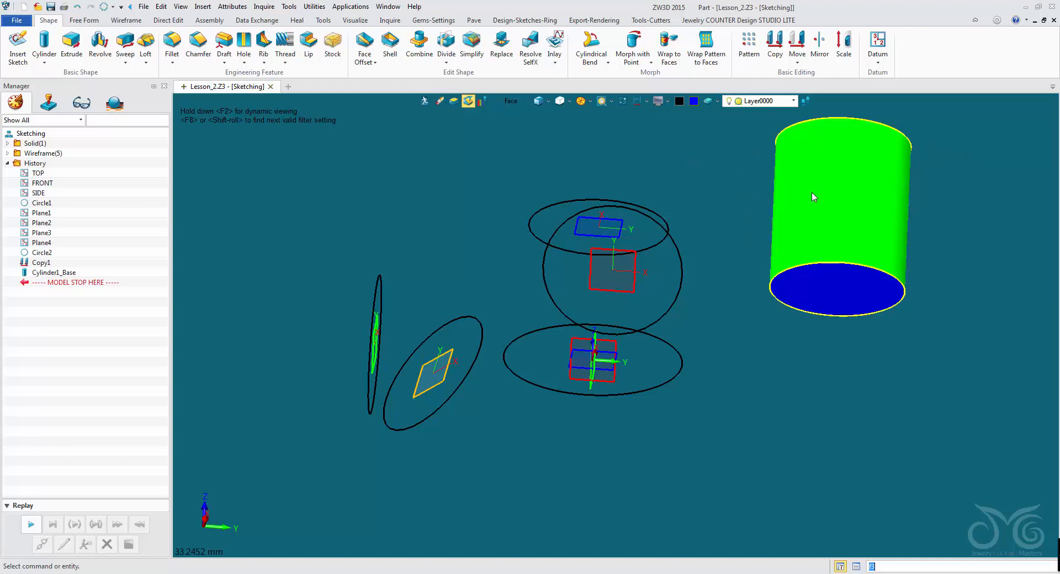
{"action": "mouse_move", "coordinate": [741, 190]}
{"action": "middle_mouse_down"}
{"action": "mouse_move", "coordinate": [724, 227]}
{"action": "mouse_move", "coordinate": [731, 246]}
{"action": "middle_mouse_up"}
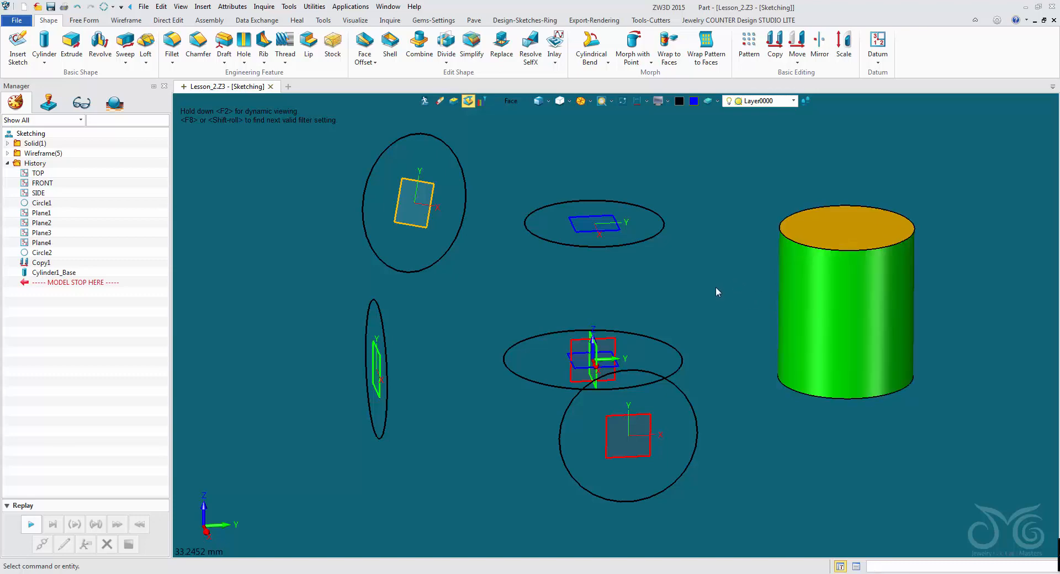
{"action": "left_click", "coordinate": [774, 49]}
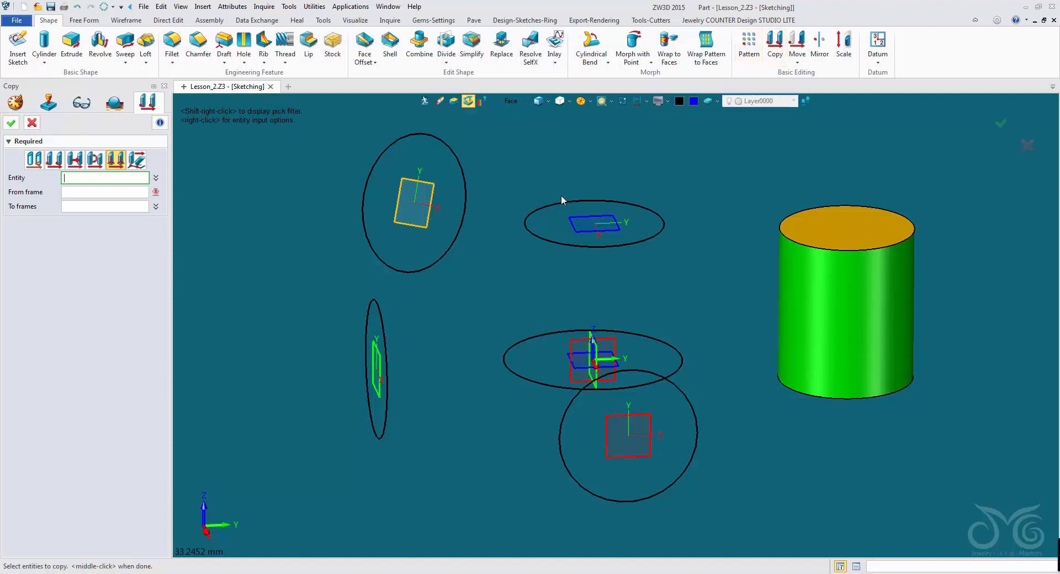
{"action": "right_click", "coordinate": [518, 104], "text": "shift"}
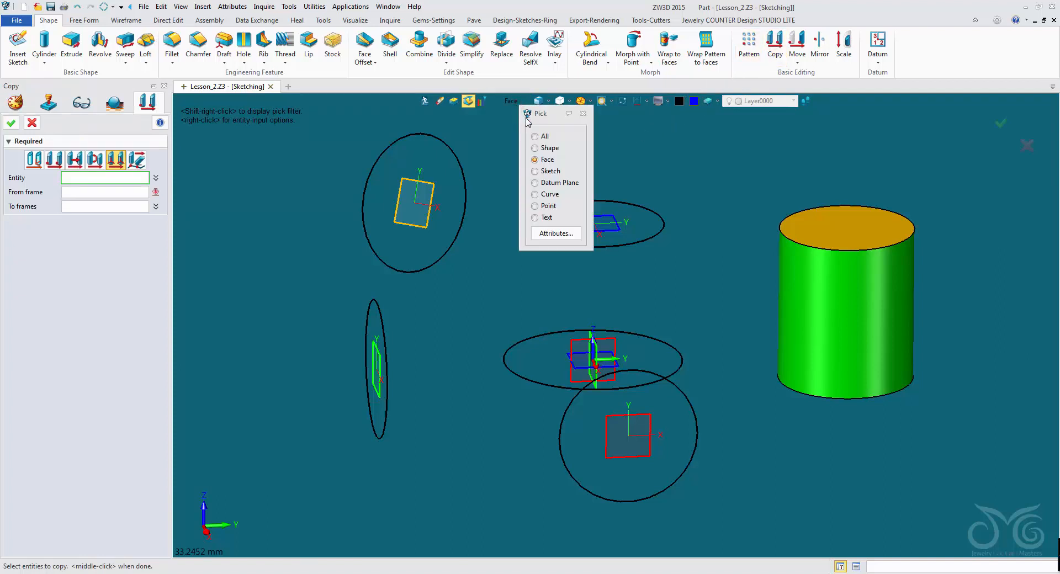
{"action": "left_click", "coordinate": [541, 194]}
{"action": "left_click", "coordinate": [543, 204]}
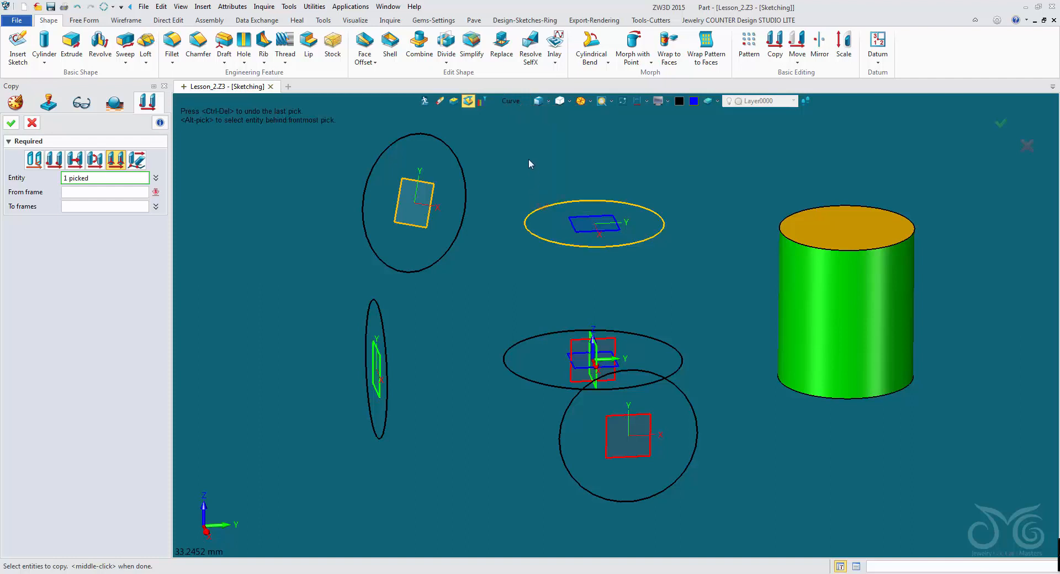
{"action": "middle_click", "coordinate": [203, 178]}
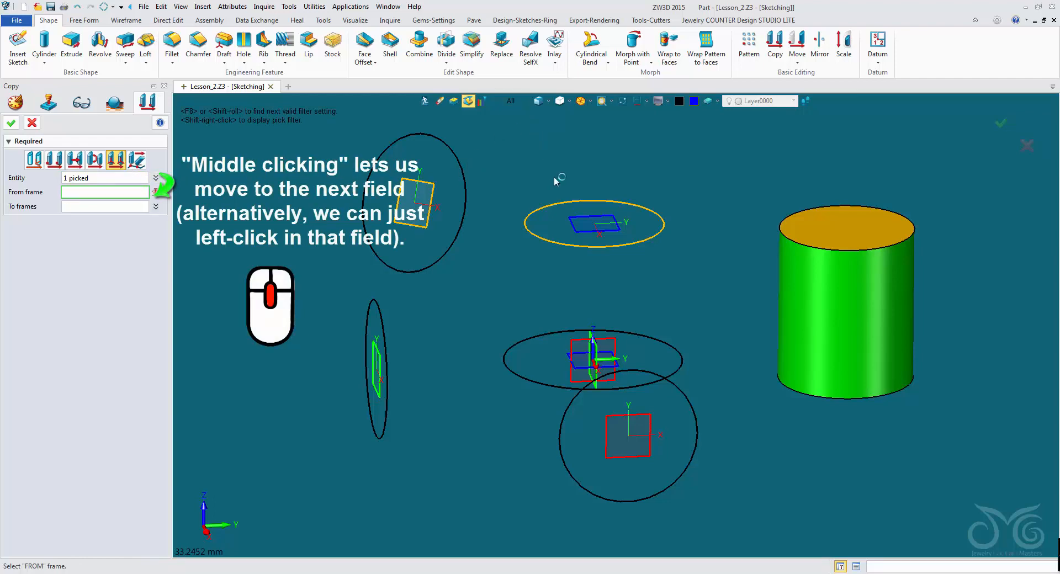
{"action": "left_click", "coordinate": [578, 225]}
{"action": "left_click", "coordinate": [576, 226]}
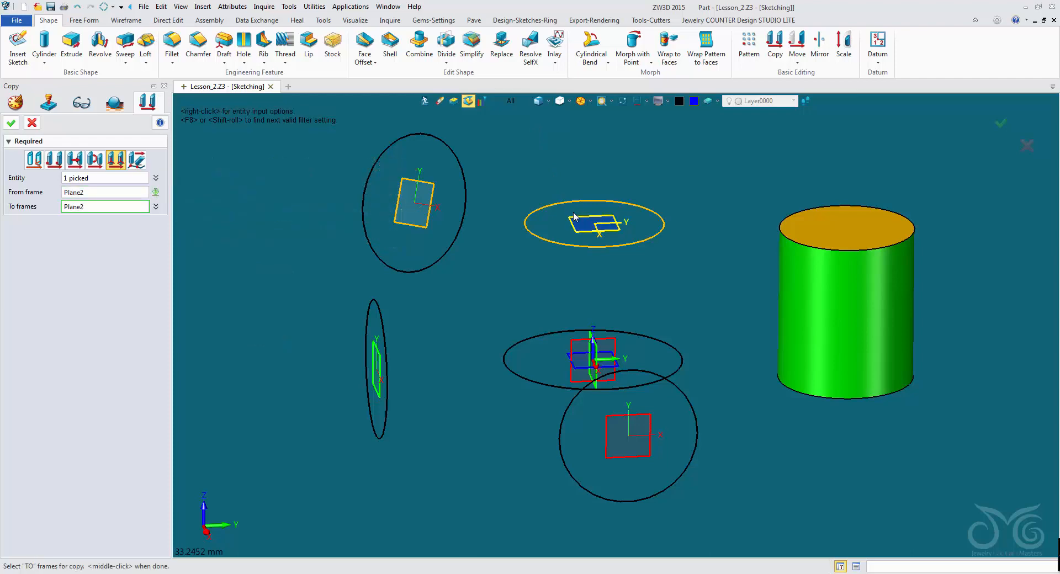
- Use the cylinder's flat top face as the target frame and complete the circle copy
{"action": "middle_click_drag", "start_coordinate": [574, 217], "coordinate": [671, 196]}
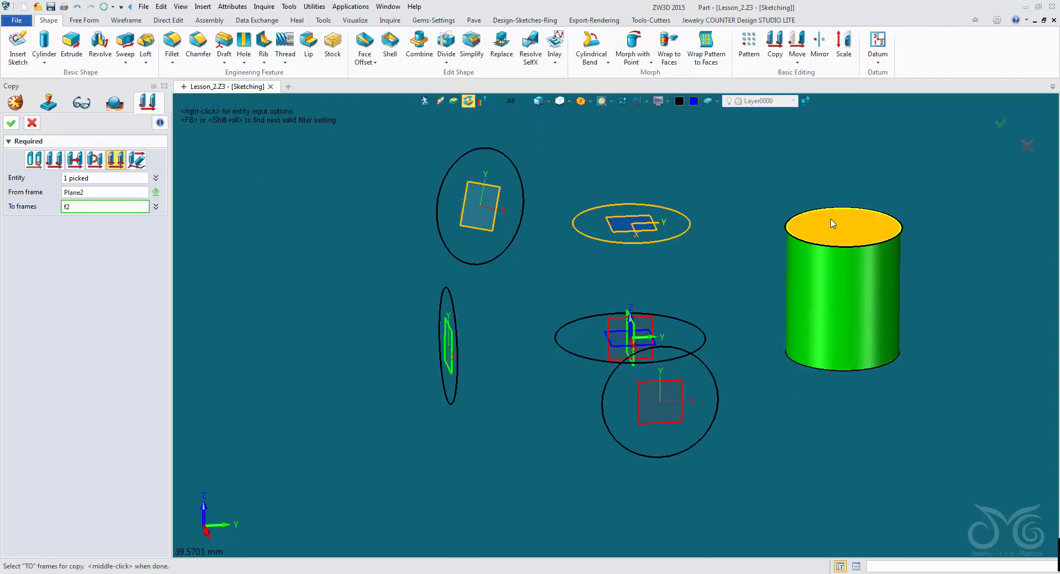
{"action": "scroll", "coordinate": [834, 226], "scroll_direction": "up", "scroll_amount": 5}
{"action": "scroll", "coordinate": [834, 226], "scroll_direction": "up", "scroll_amount": 2}
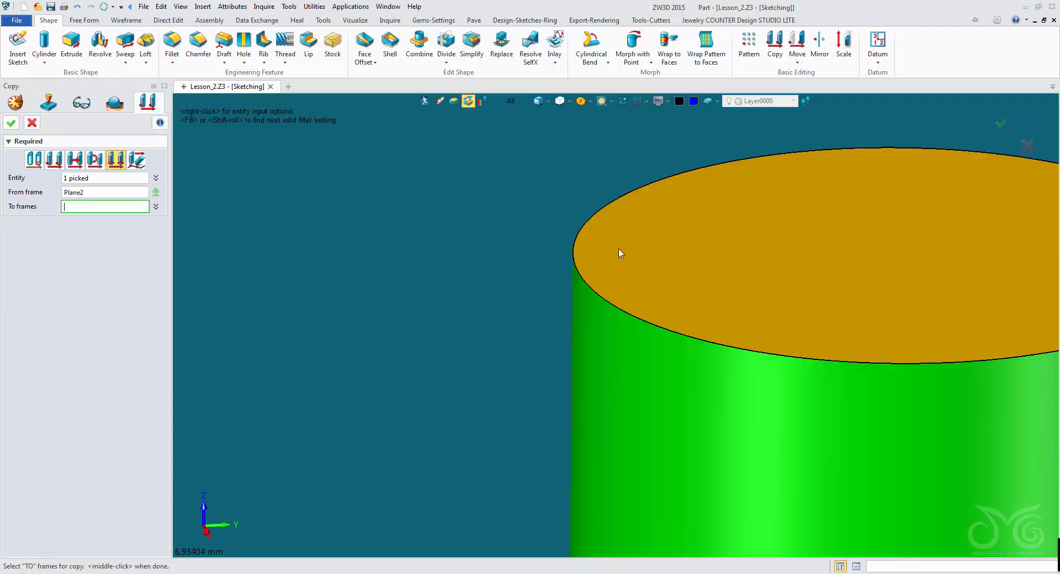
{"action": "left_click", "coordinate": [622, 252]}
{"action": "scroll", "coordinate": [635, 252], "scroll_direction": "down", "scroll_amount": 3}
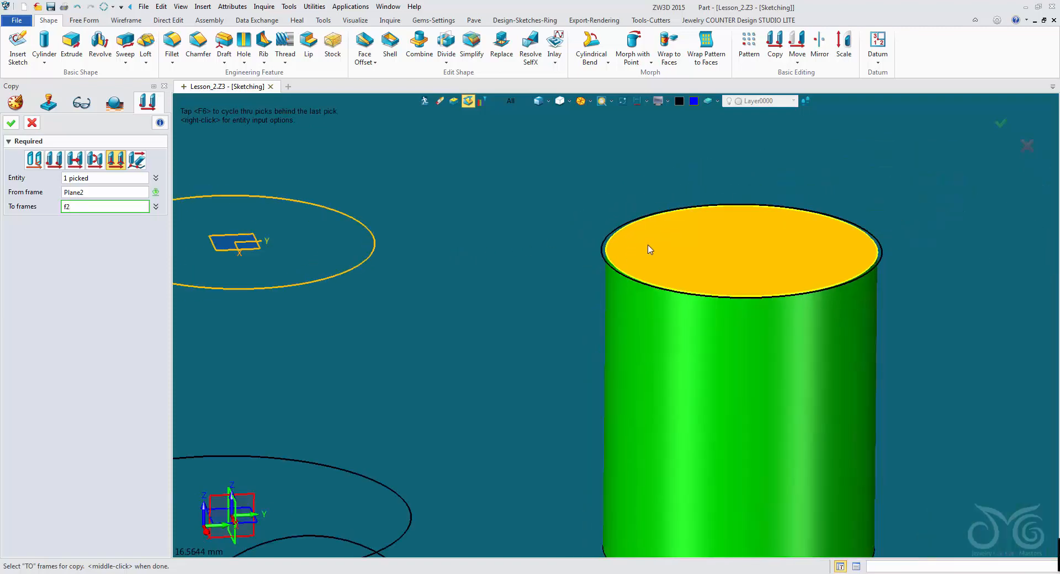
{"action": "left_click", "coordinate": [651, 250]}
{"action": "scroll", "coordinate": [529, 296], "scroll_direction": "down", "scroll_amount": 5}
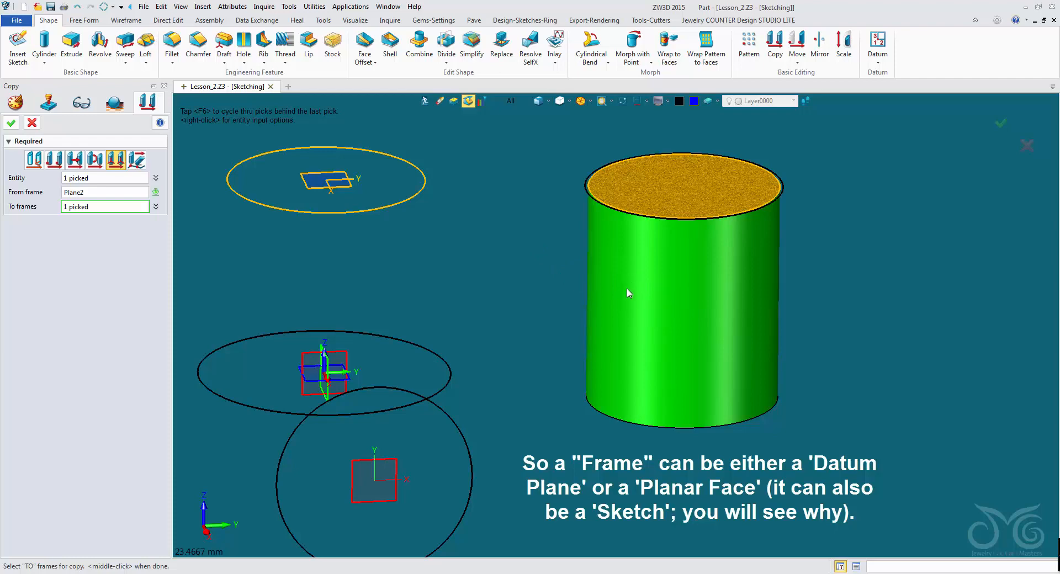
{"action": "left_click", "coordinate": [13, 124]}
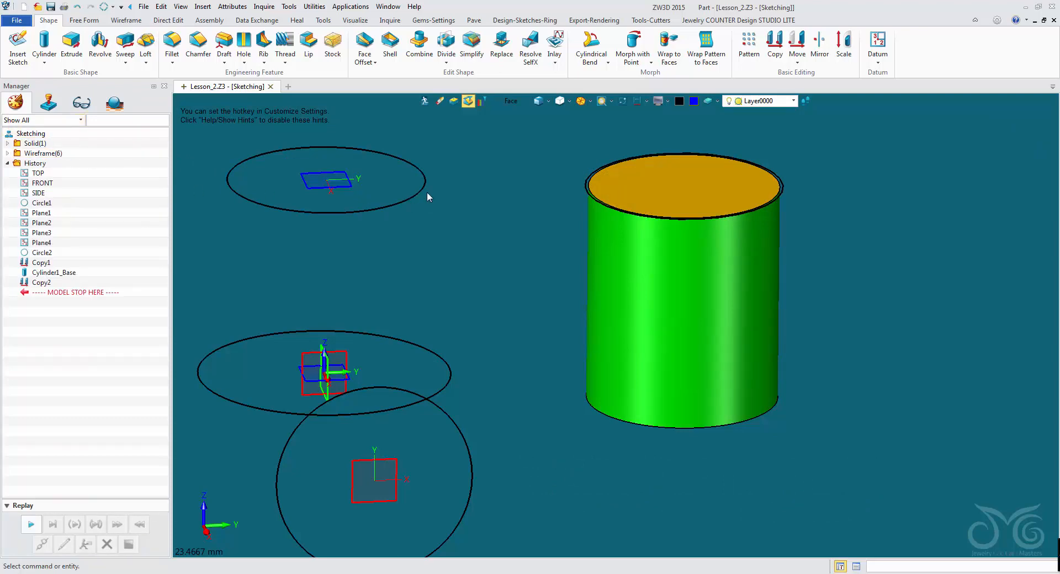
- Insert a datum plane at the center of the cylinder's top circular edge with zero offset
{"action": "scroll", "coordinate": [501, 200], "scroll_direction": "down", "scroll_amount": 3}
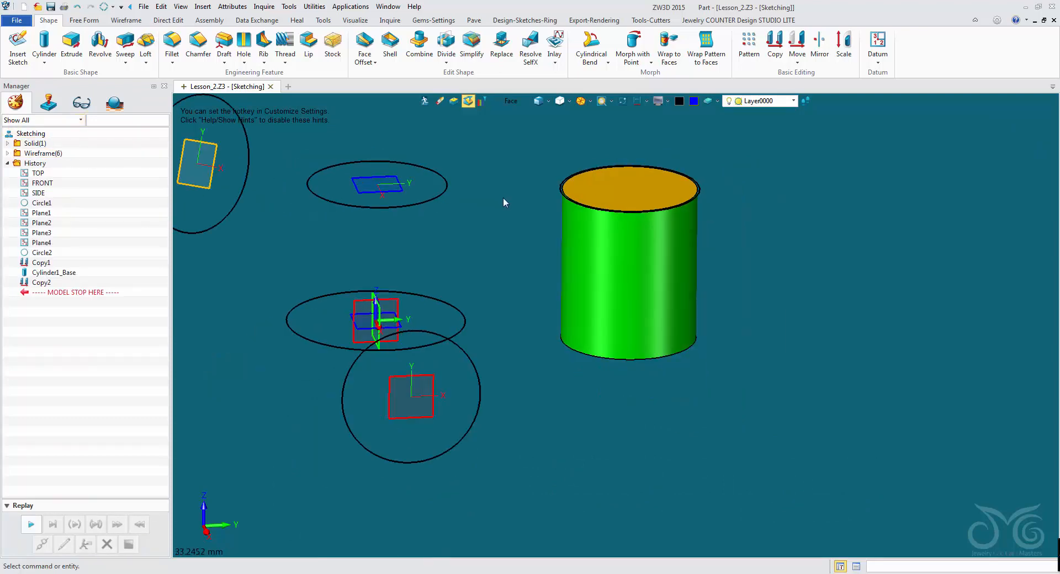
{"action": "right_click", "coordinate": [503, 202]}
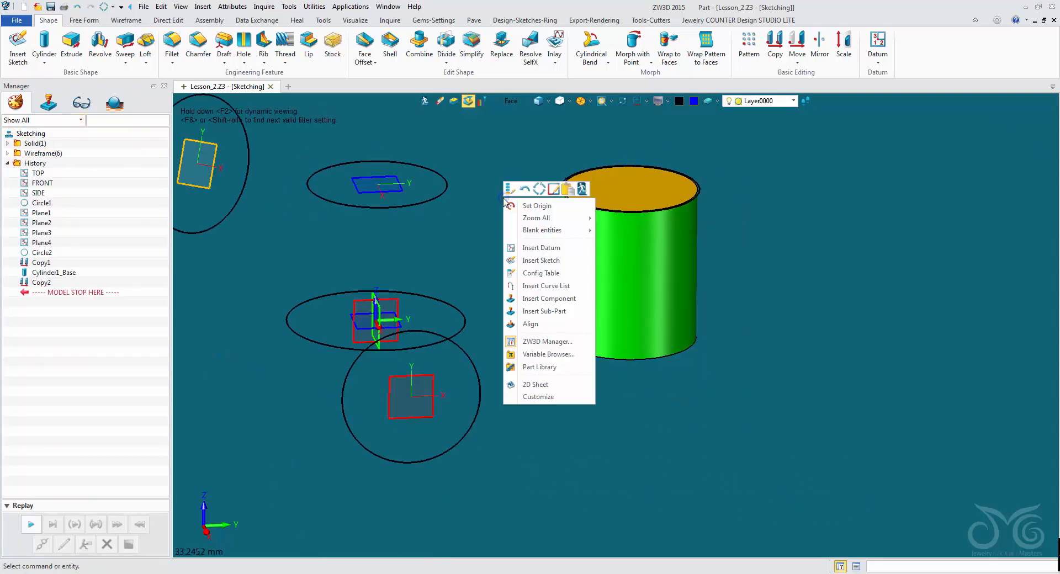
{"action": "left_click", "coordinate": [538, 248]}
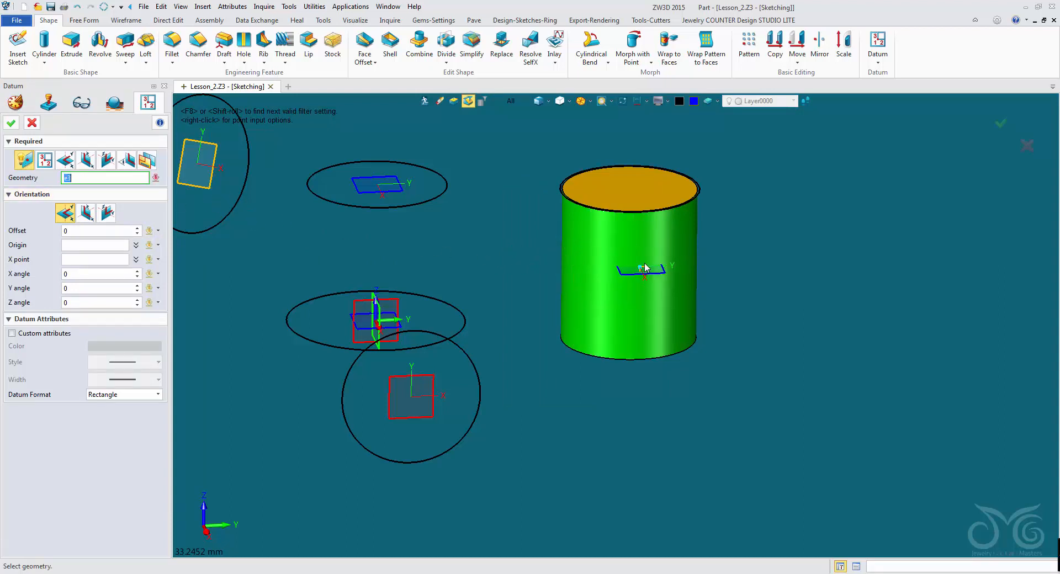
{"action": "left_click", "coordinate": [643, 210]}
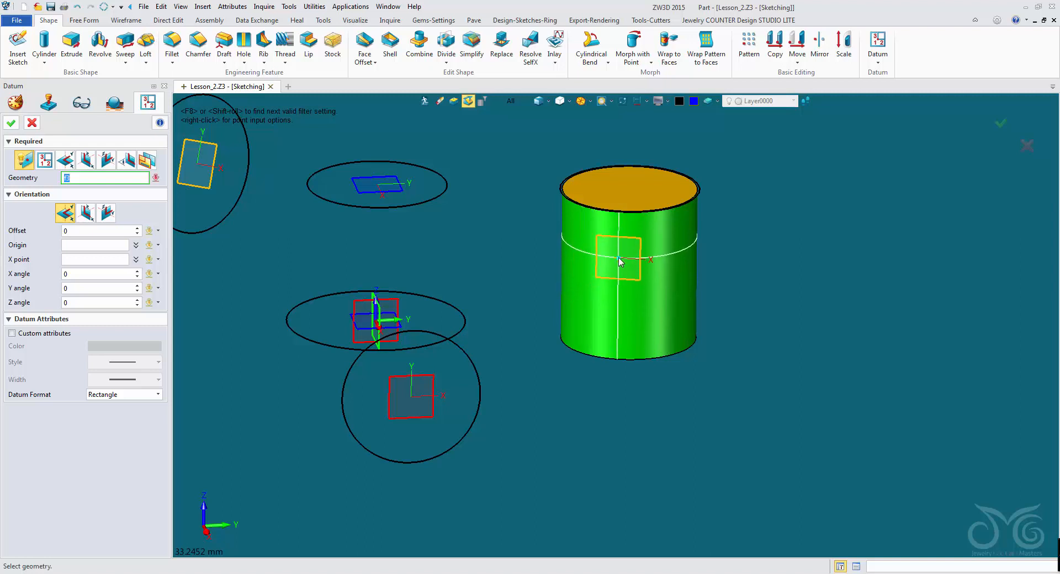
{"action": "left_click", "coordinate": [630, 190]}
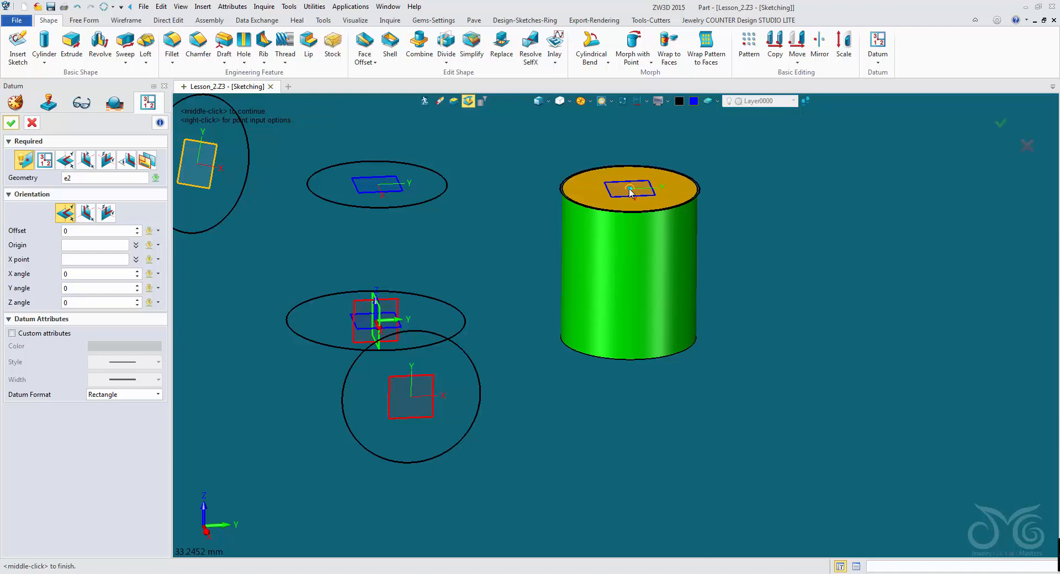
{"action": "middle_click", "coordinate": [630, 191]}
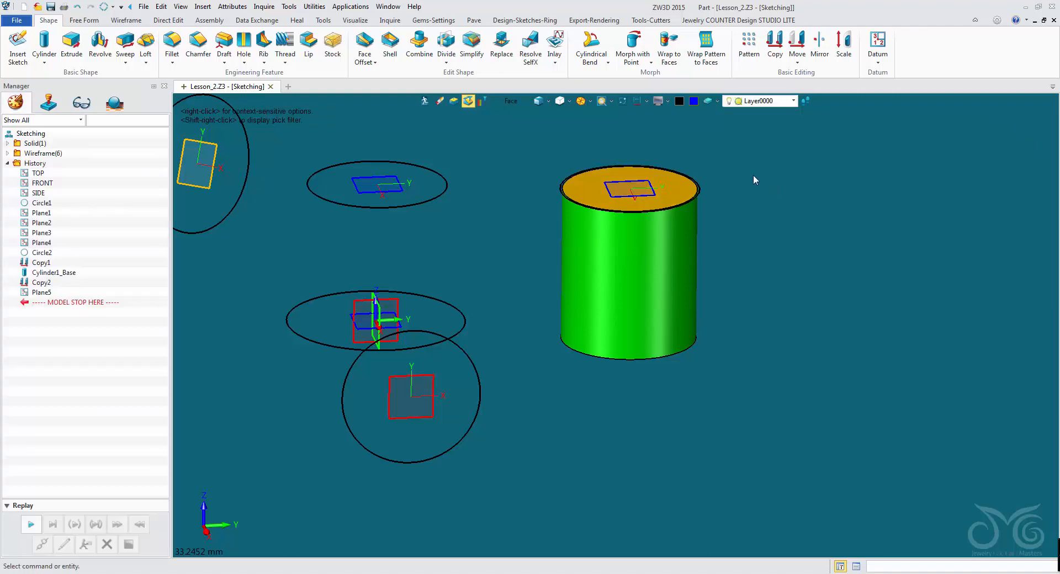
- Insert a datum plane tangent to the front of the cylinder's green curved face, slightly below mid-height, with zero offset
{"action": "scroll", "coordinate": [728, 172], "scroll_direction": "up", "scroll_amount": 2}
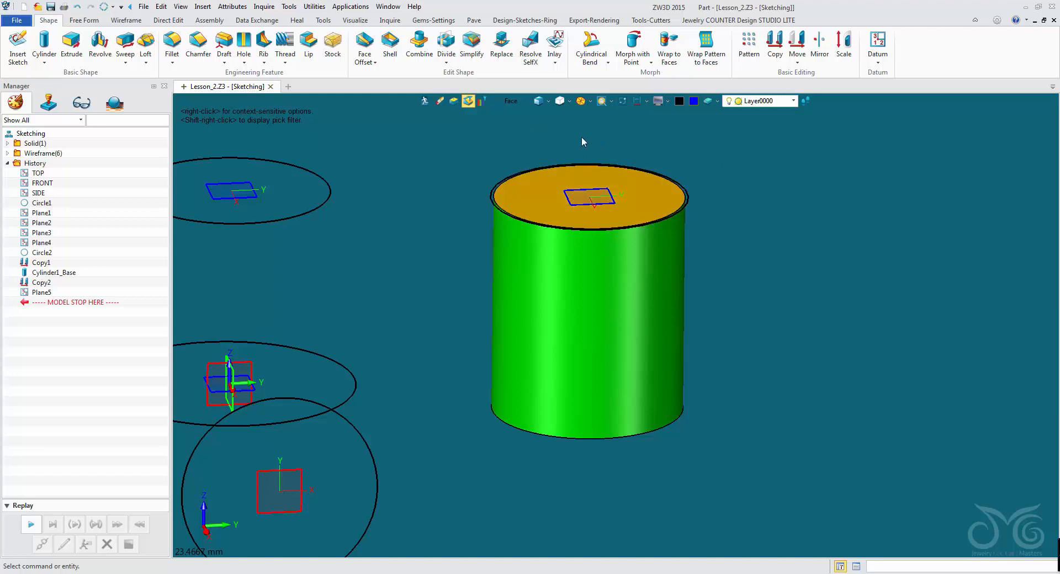
{"action": "left_click", "coordinate": [592, 217]}
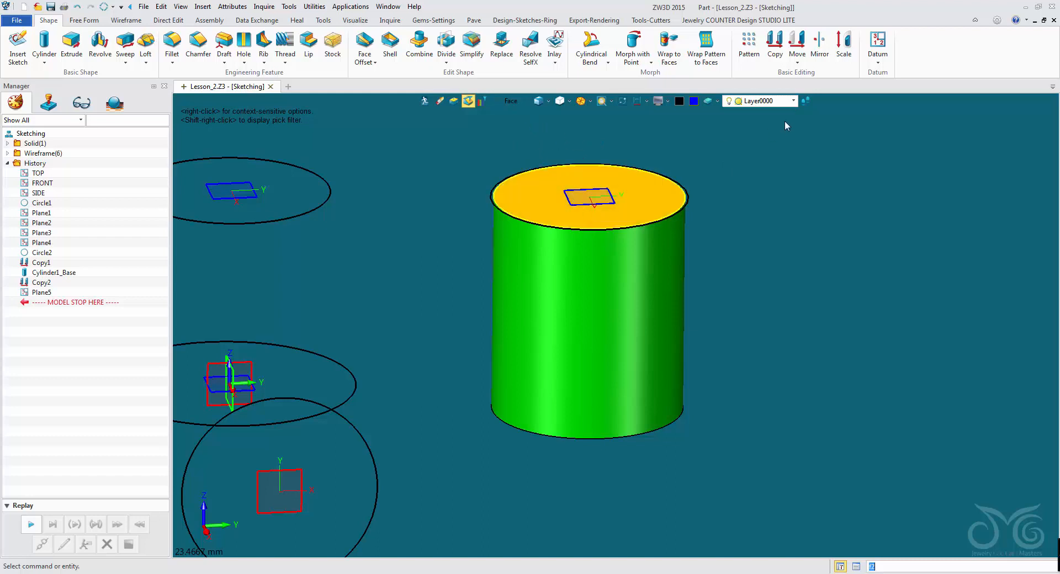
{"action": "key", "text": "Escape"}
{"action": "left_click", "coordinate": [678, 206]}
{"action": "middle_click", "coordinate": [475, 147]}
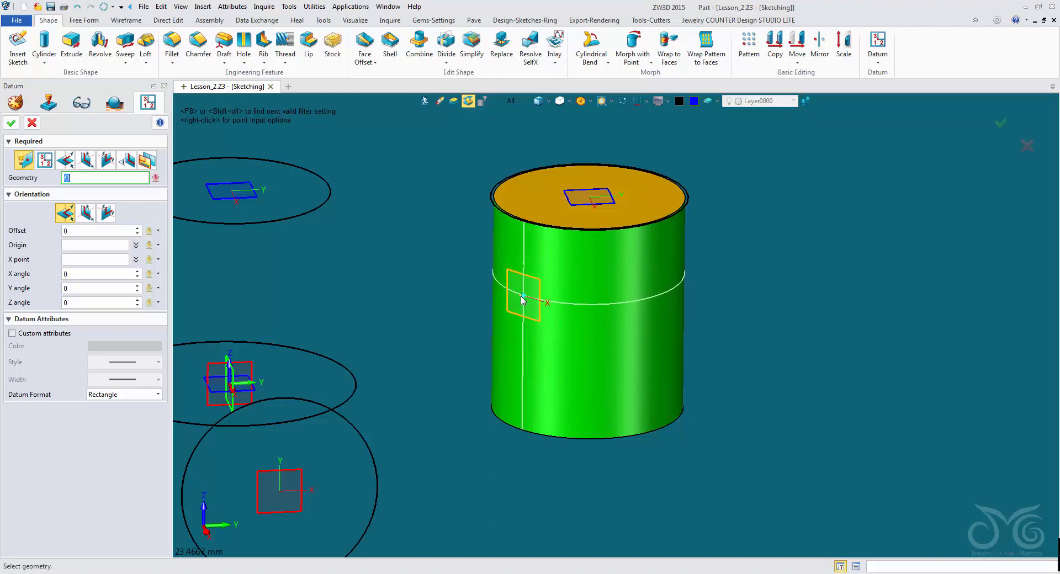
{"action": "left_click", "coordinate": [544, 340]}
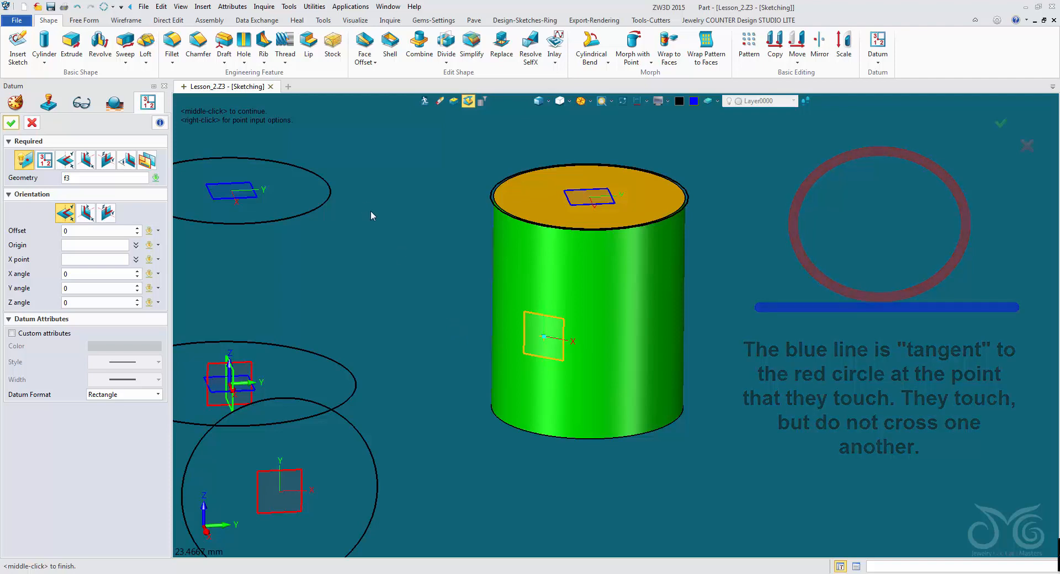
{"action": "left_click", "coordinate": [9, 125]}
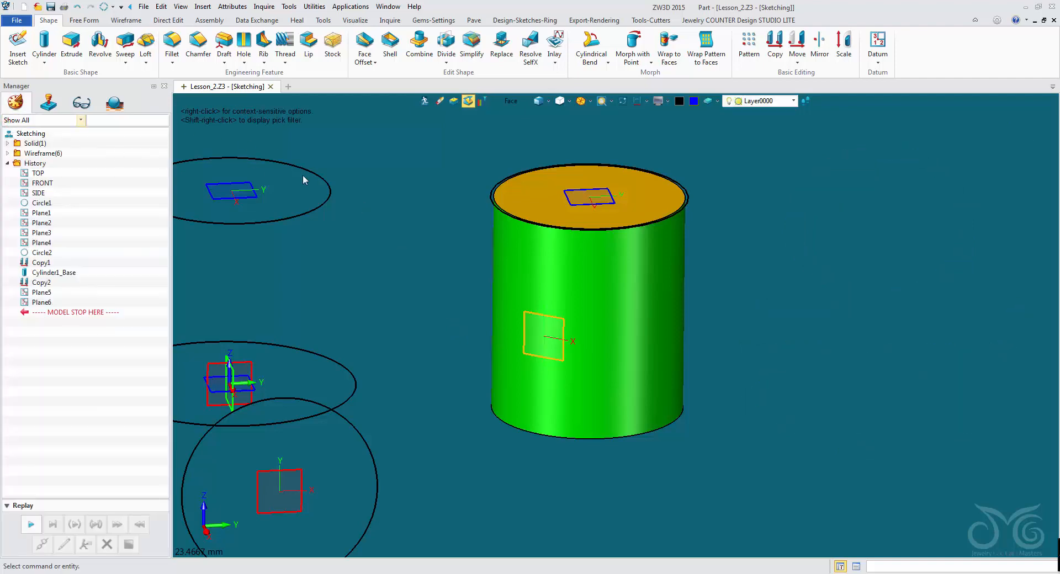
- Insert another tangent datum plane on the cylinder's curved face, on its +Y side in the upper half
{"action": "middle_click", "coordinate": [429, 201]}
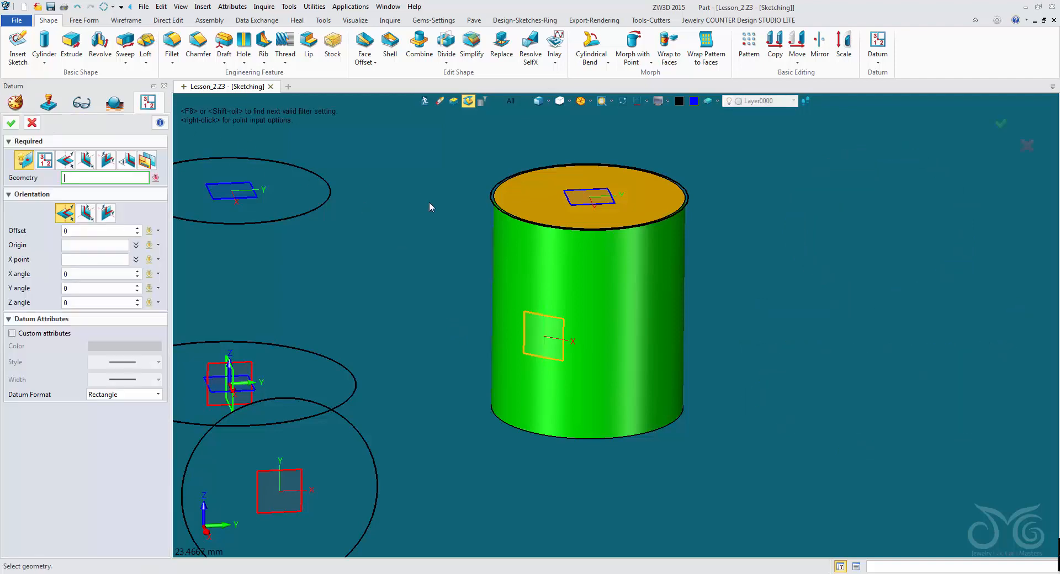
{"action": "left_click", "coordinate": [681, 265]}
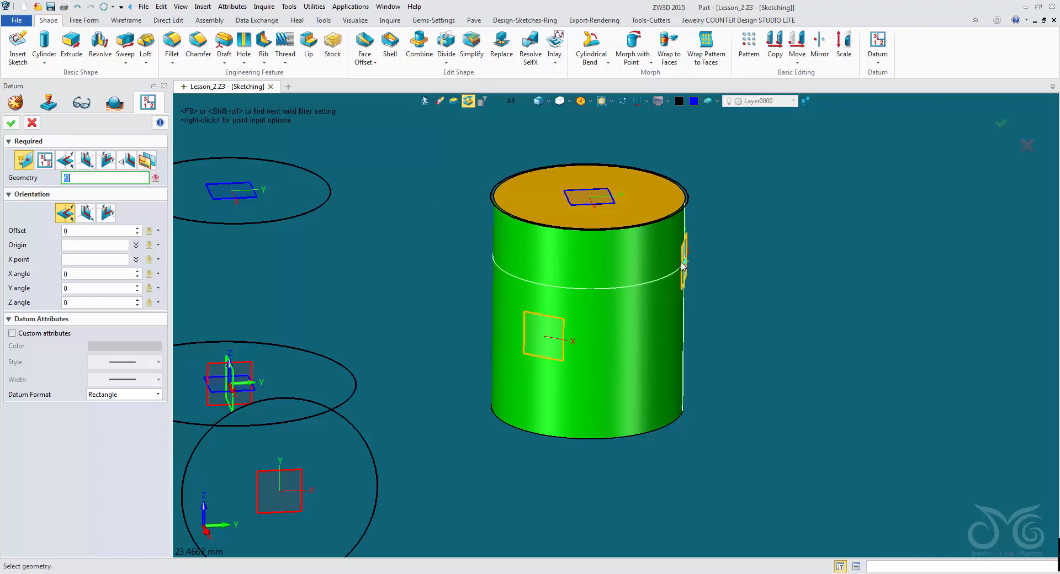
{"action": "middle_click", "coordinate": [718, 248]}
{"action": "scroll", "coordinate": [718, 246], "scroll_direction": "down", "scroll_amount": 2}
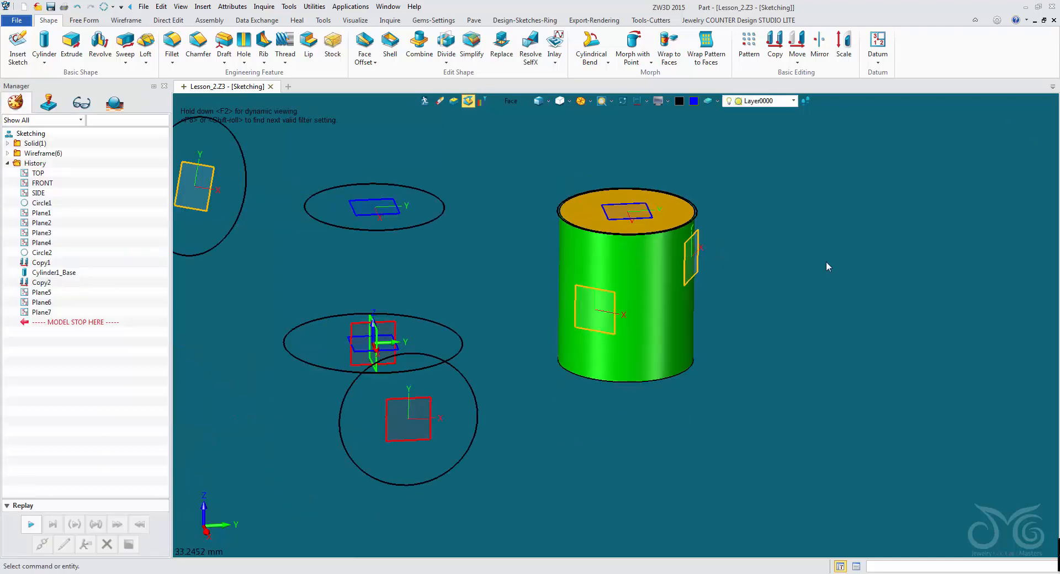
- Copy the circle from the offset plane parallel to XY onto both tangent datum planes on the cylinder's side using Align Frame
{"action": "left_click", "coordinate": [774, 47]}
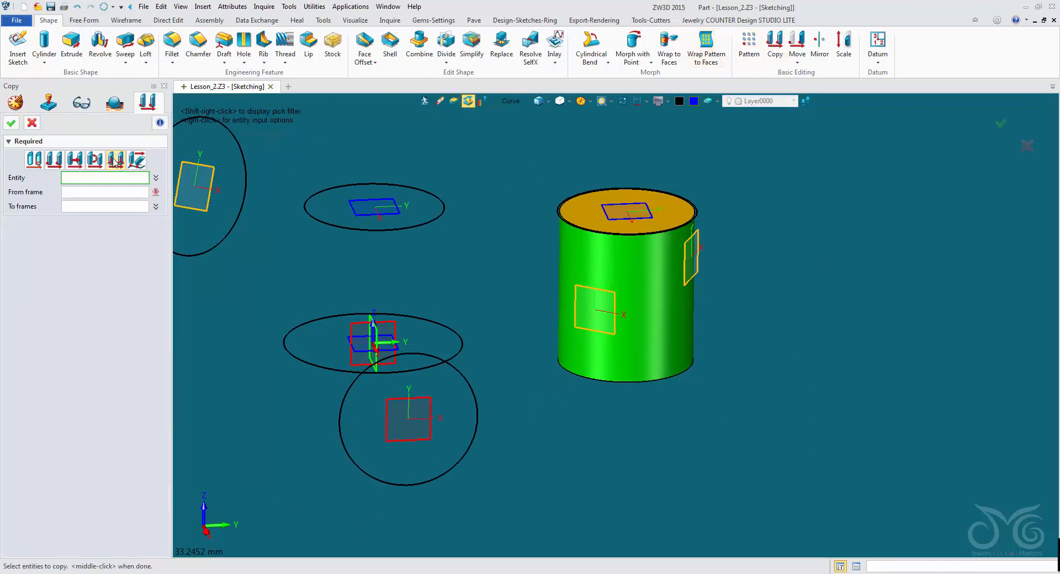
{"action": "left_click", "coordinate": [374, 234]}
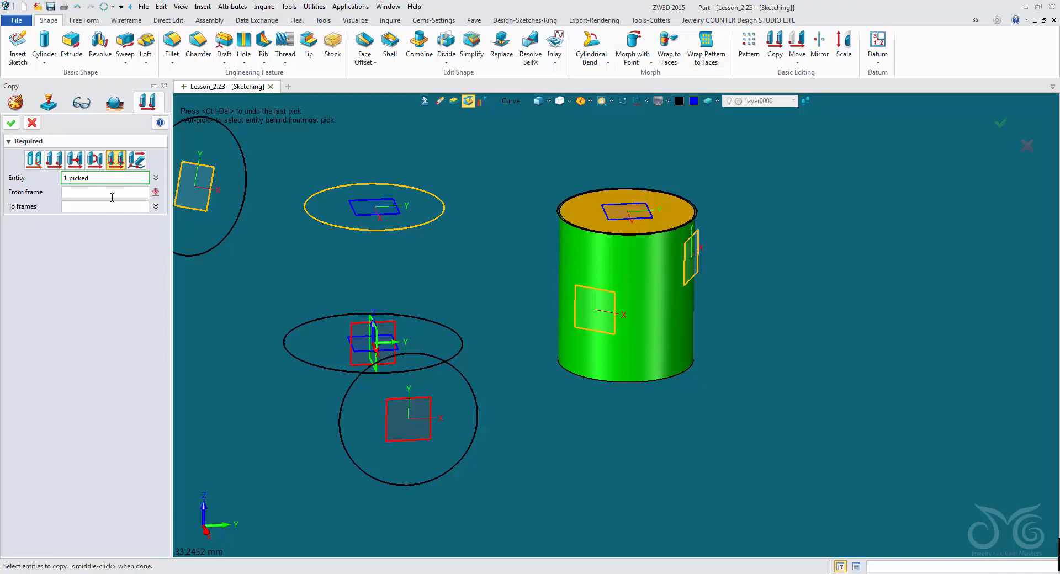
{"action": "left_click", "coordinate": [113, 194]}
{"action": "left_click", "coordinate": [374, 208]}
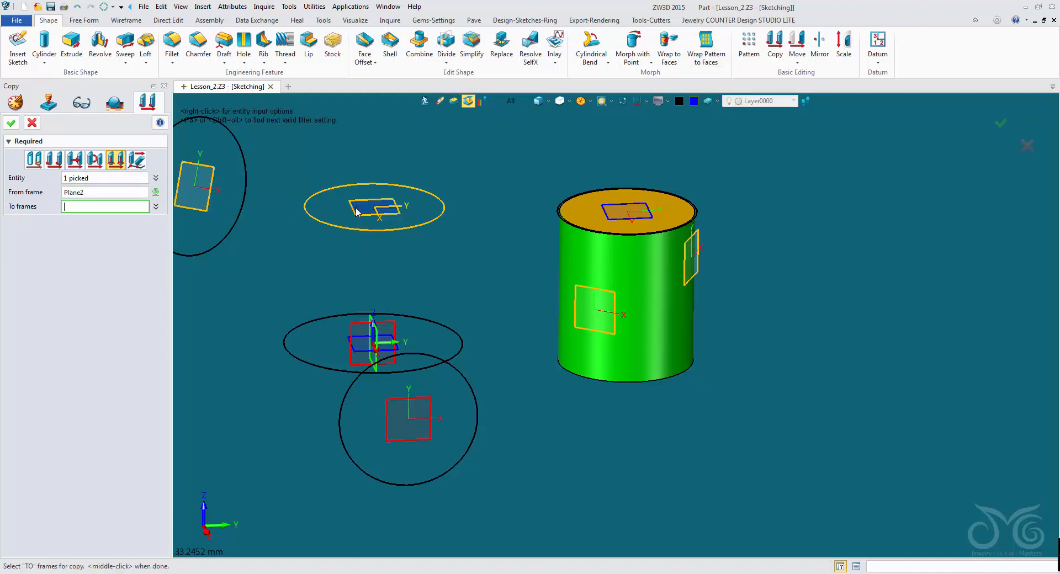
{"action": "left_click", "coordinate": [368, 209]}
{"action": "left_click", "coordinate": [576, 334]}
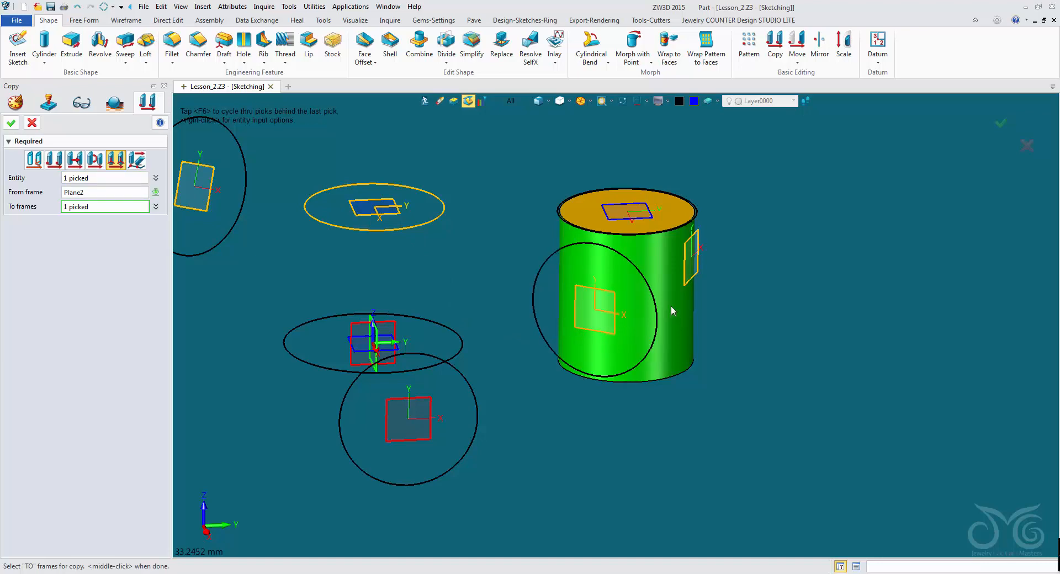
{"action": "left_click", "coordinate": [694, 283]}
{"action": "mouse_move", "coordinate": [746, 320]}
{"action": "right_mouse_down"}
{"action": "mouse_move", "coordinate": [773, 347]}
{"action": "mouse_move", "coordinate": [767, 356]}
{"action": "mouse_move", "coordinate": [693, 351]}
{"action": "mouse_move", "coordinate": [743, 323]}
{"action": "right_mouse_up"}
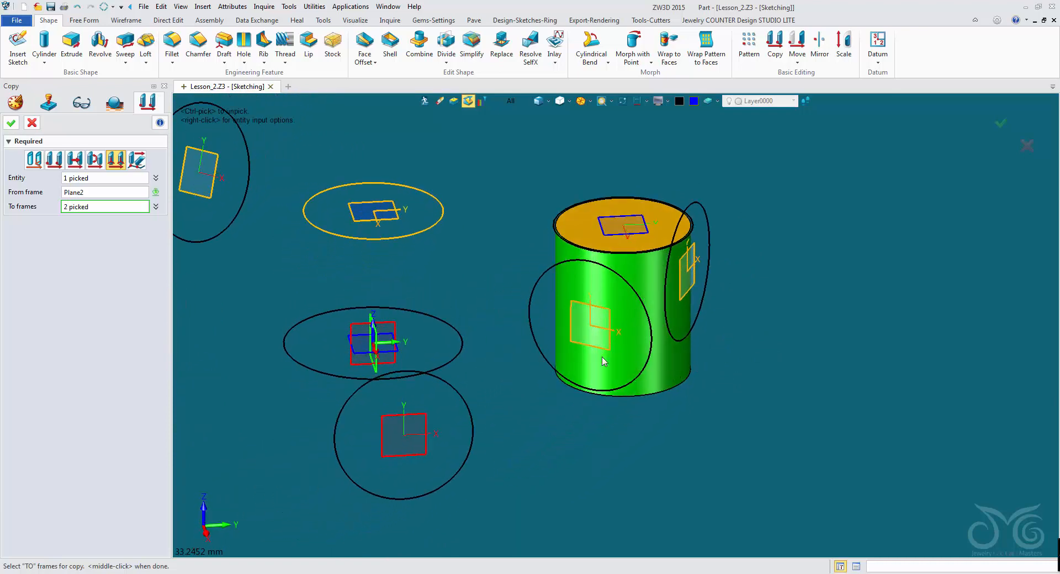
{"action": "left_click", "coordinate": [13, 122]}
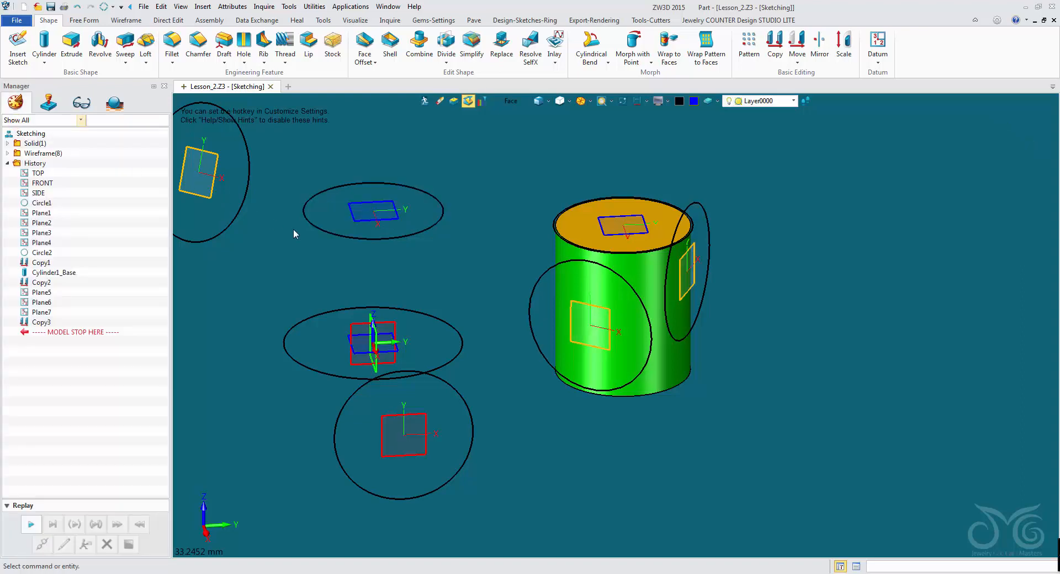
- Try to insert a sketch on the cylinder's flat top face
{"action": "middle_click_drag", "start_coordinate": [385, 263], "coordinate": [538, 270]}
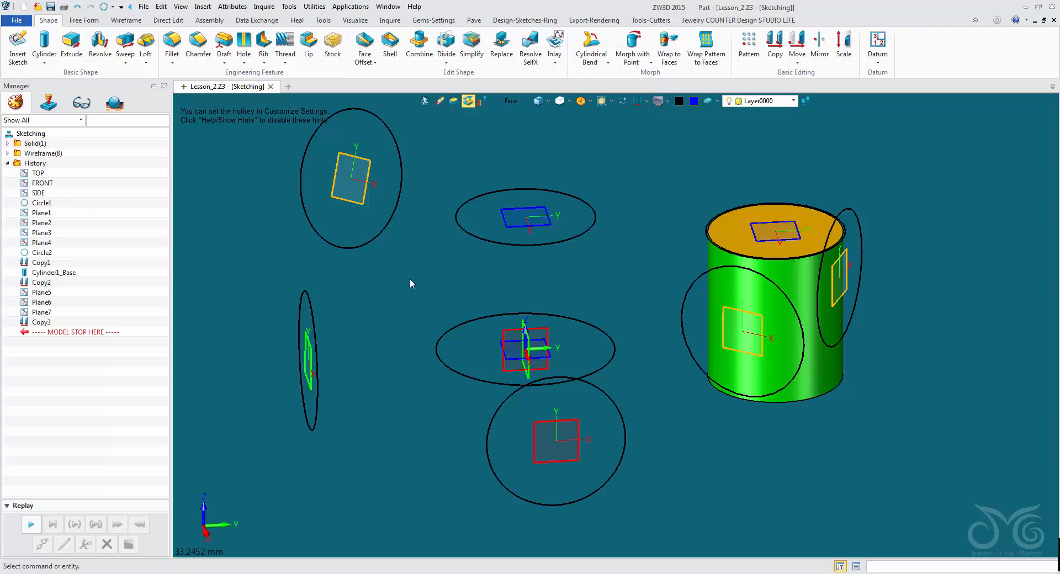
{"action": "right_click", "coordinate": [377, 253]}
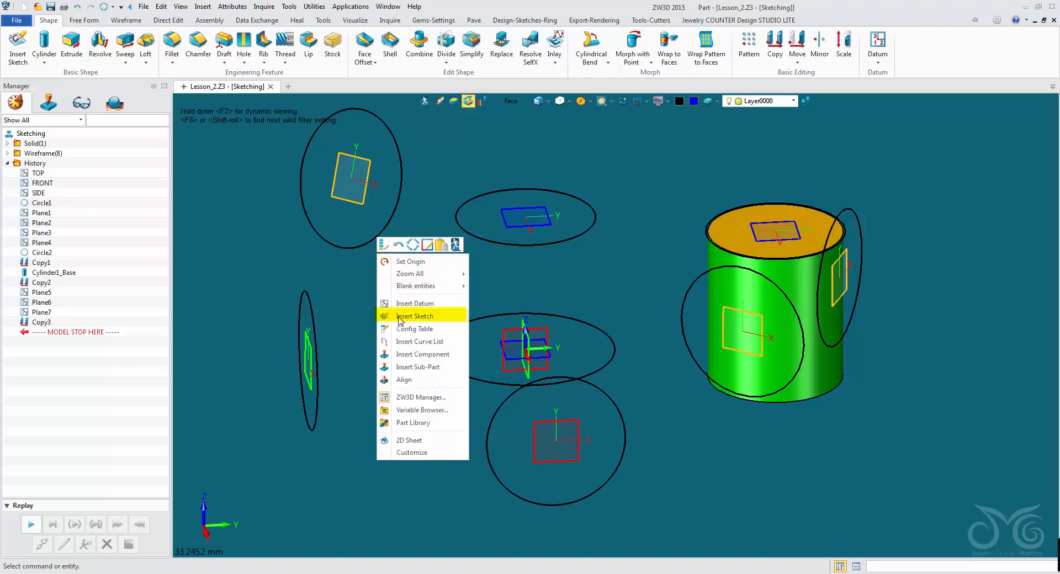
{"action": "left_click", "coordinate": [200, 6]}
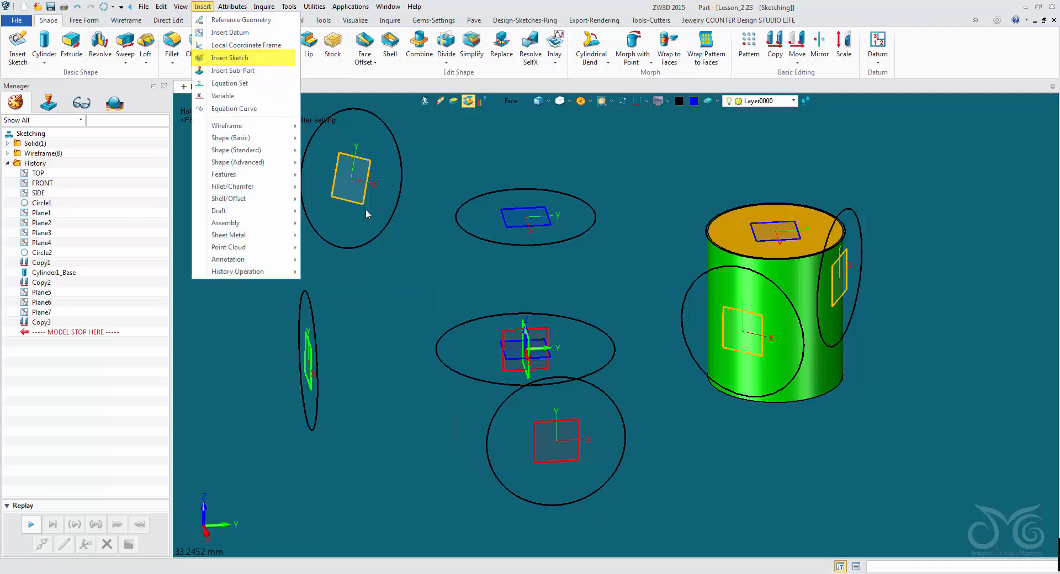
{"action": "right_click", "coordinate": [382, 272]}
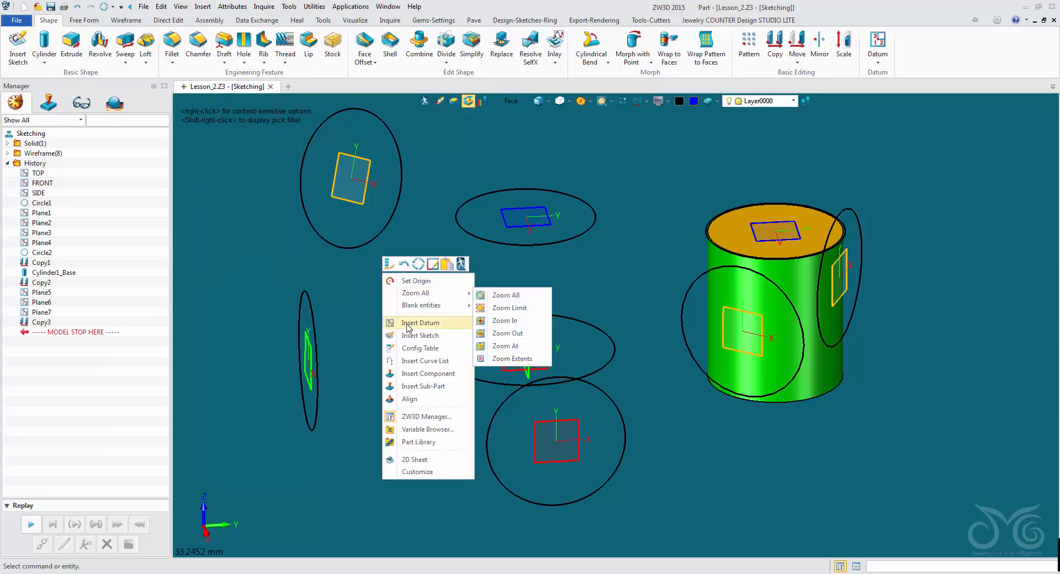
{"action": "left_click", "coordinate": [420, 336]}
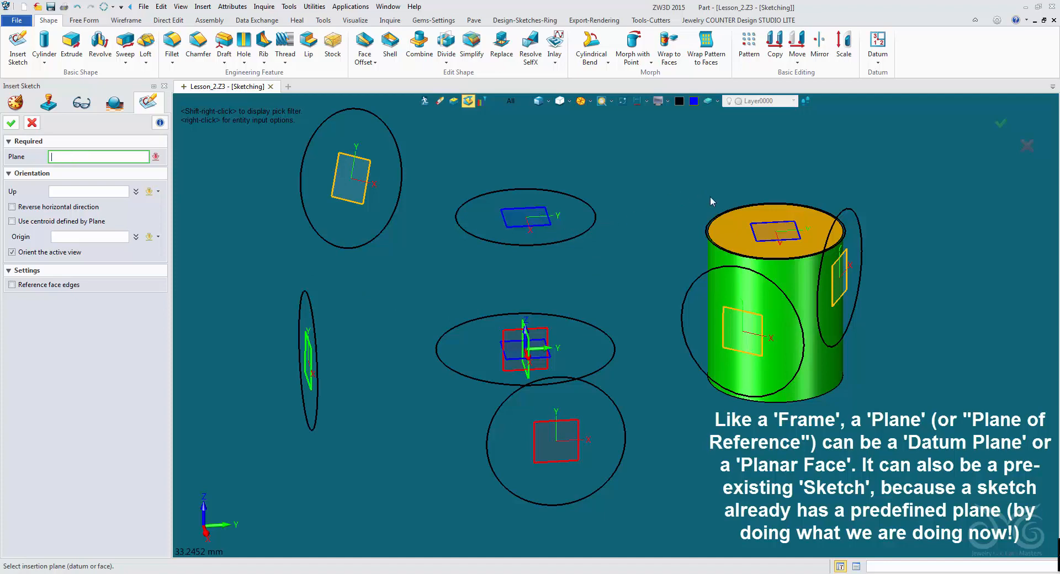
{"action": "left_click", "coordinate": [744, 241]}
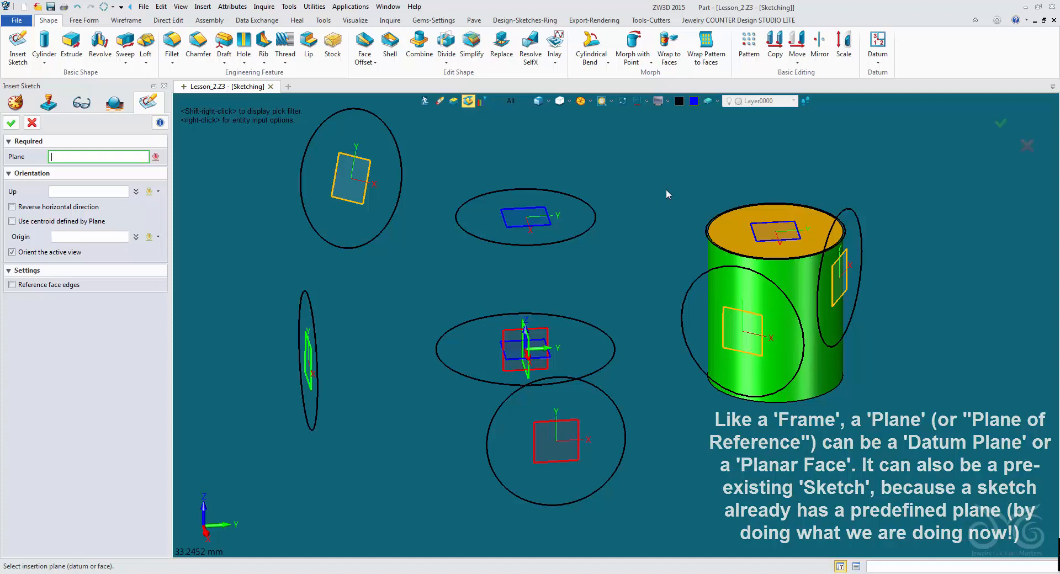
{"action": "left_click", "coordinate": [544, 221]}
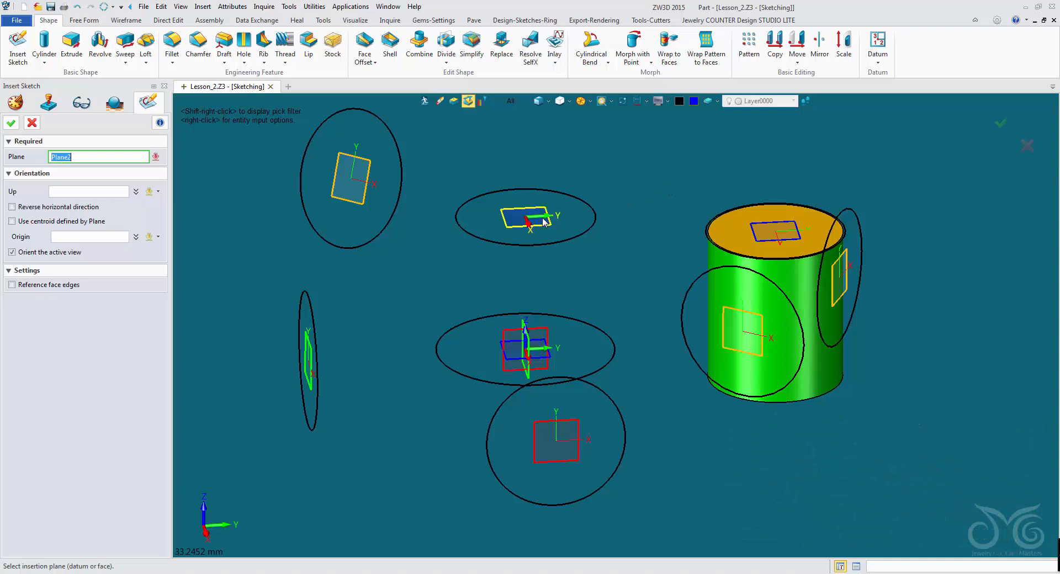
{"action": "left_click", "coordinate": [730, 228]}
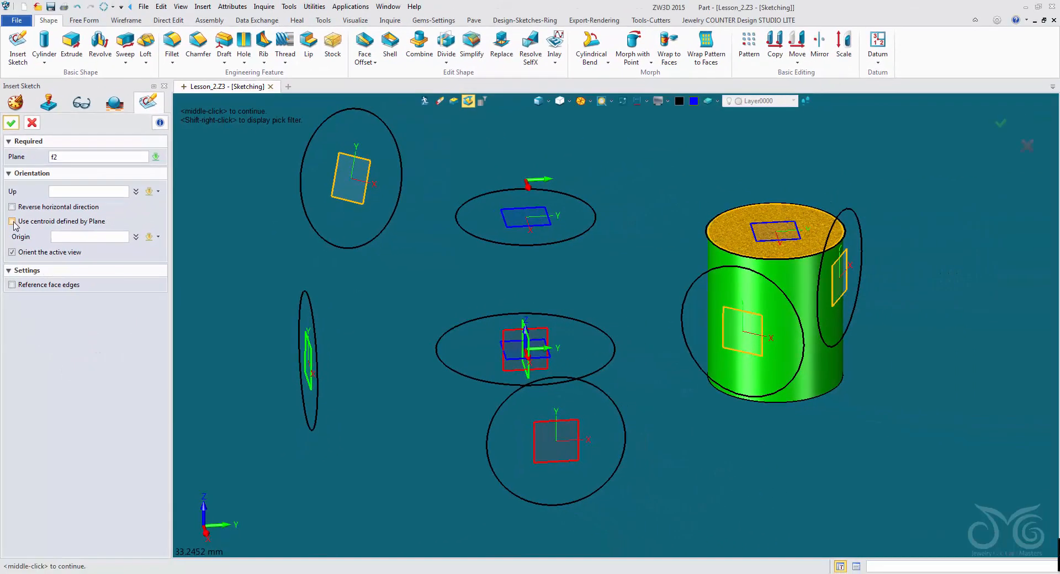
- Toggle the sketch origin between the default location and the centroid defined by the plane, and cancel the sketch insertion
{"action": "left_click", "coordinate": [12, 221]}
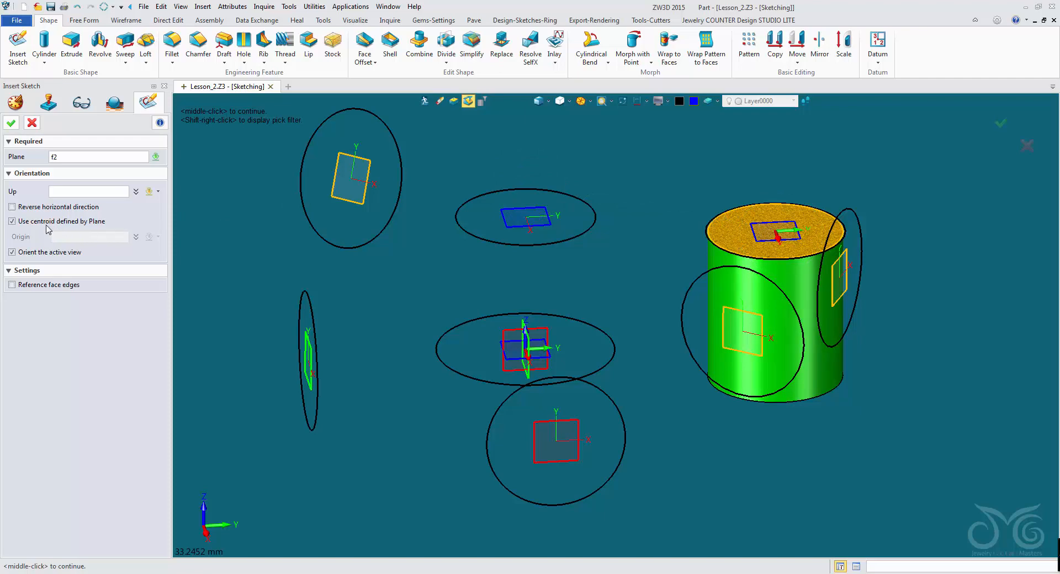
{"action": "left_click", "coordinate": [13, 221]}
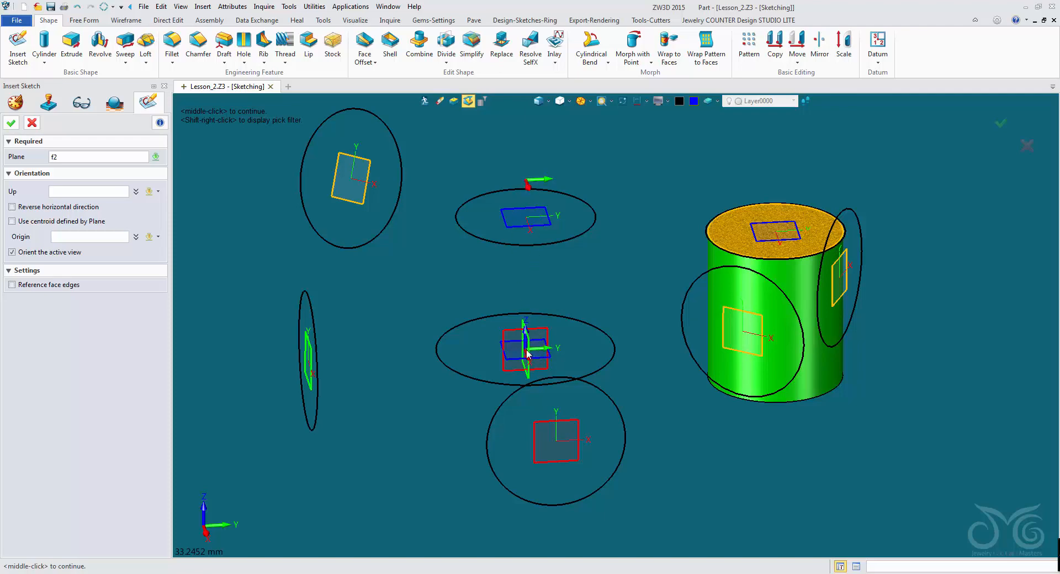
{"action": "mouse_move", "coordinate": [569, 277]}
{"action": "middle_mouse_down"}
{"action": "mouse_move", "coordinate": [563, 361]}
{"action": "mouse_move", "coordinate": [564, 280]}
{"action": "middle_mouse_up"}
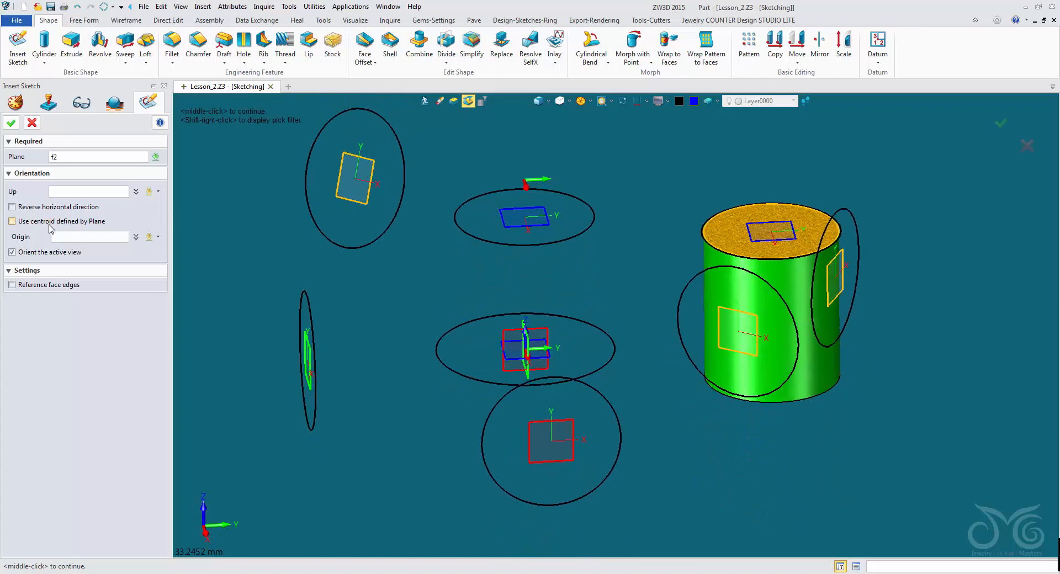
{"action": "left_click", "coordinate": [11, 221]}
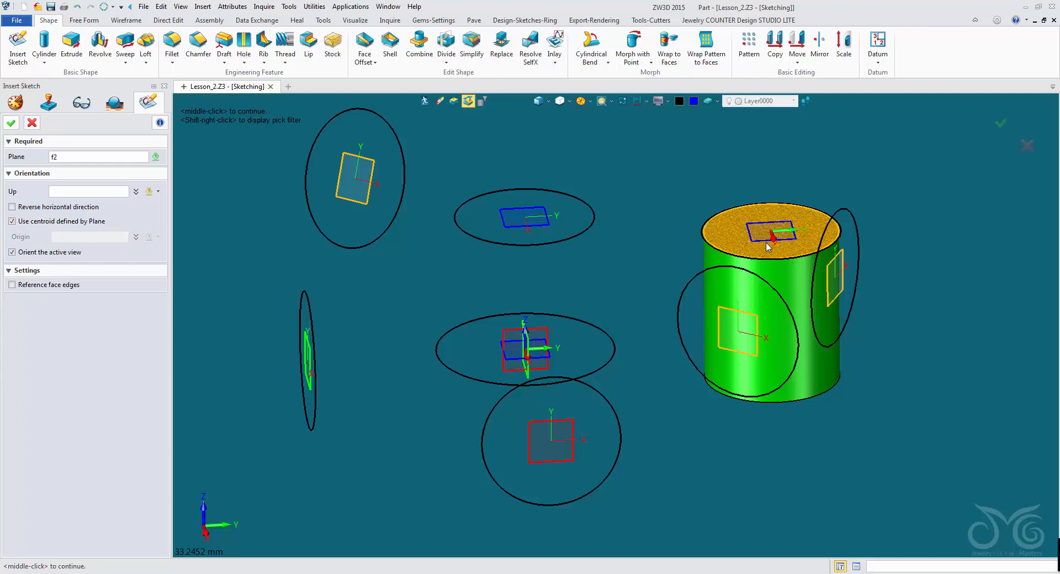
{"action": "left_click", "coordinate": [32, 122]}
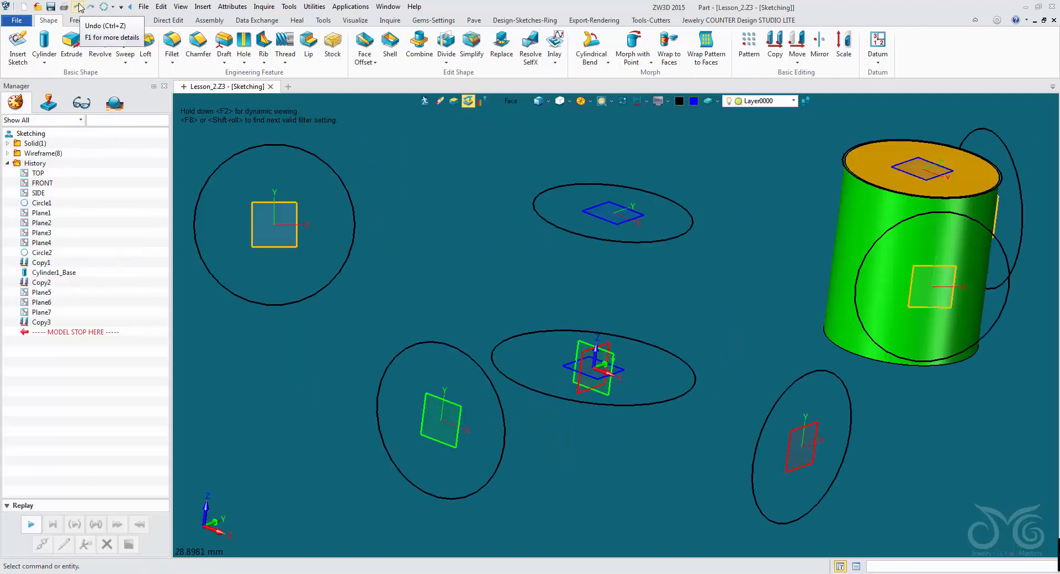
- Insert a new sketch on the FRONT datum plane with the centroid defined by the plane in use
{"action": "right_click", "coordinate": [469, 265]}
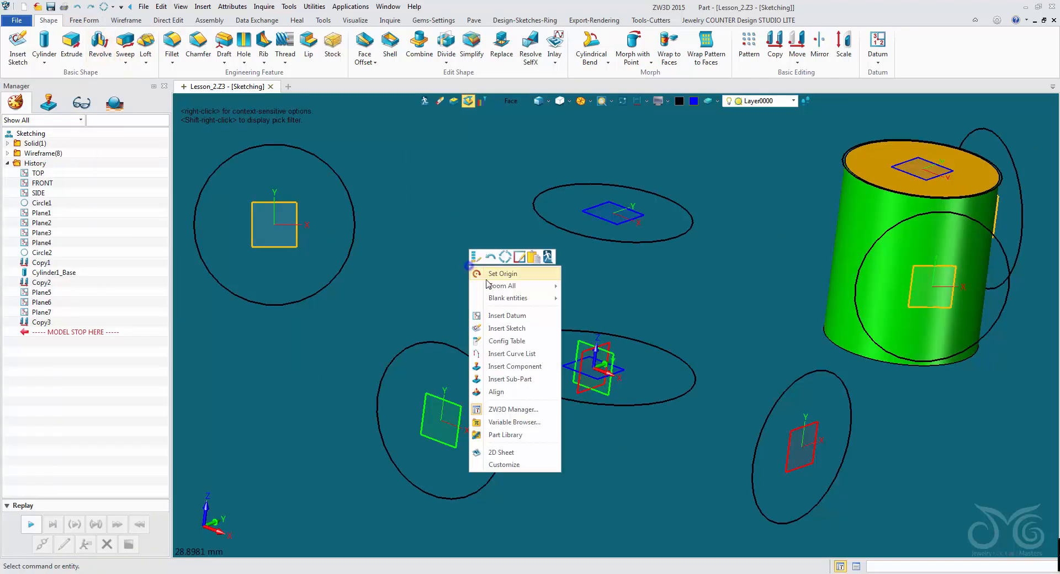
{"action": "left_click", "coordinate": [516, 330]}
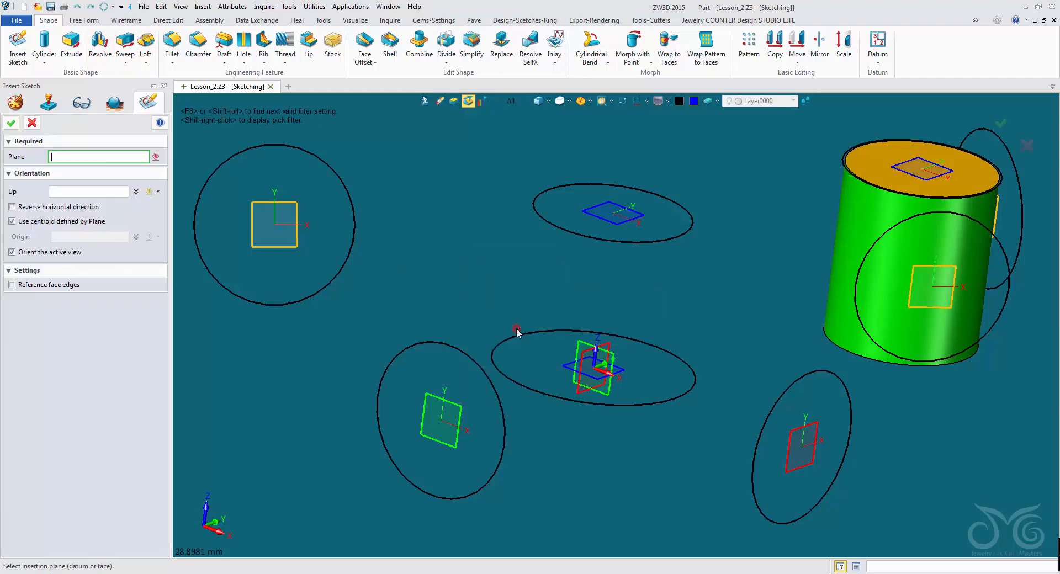
{"action": "left_click", "coordinate": [577, 348]}
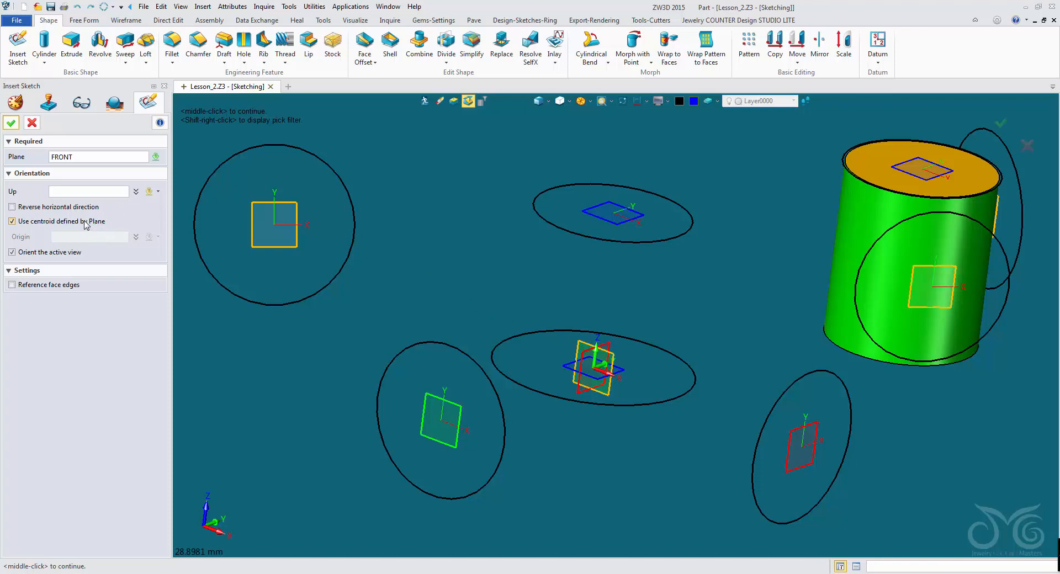
{"action": "left_click", "coordinate": [9, 124]}
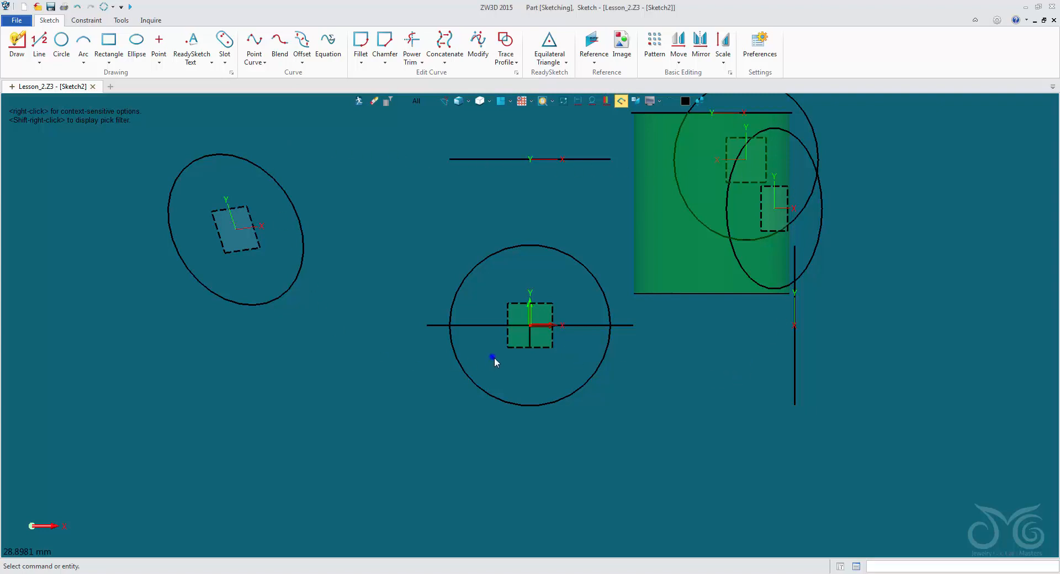
- Align the view to the sketch plane and use Show Target to display only the active sketch
{"action": "mouse_move", "coordinate": [495, 357]}
{"action": "middle_mouse_down"}
{"action": "mouse_move", "coordinate": [517, 389]}
{"action": "mouse_move", "coordinate": [403, 367]}
{"action": "mouse_move", "coordinate": [412, 332]}
{"action": "mouse_move", "coordinate": [463, 387]}
{"action": "middle_mouse_up"}
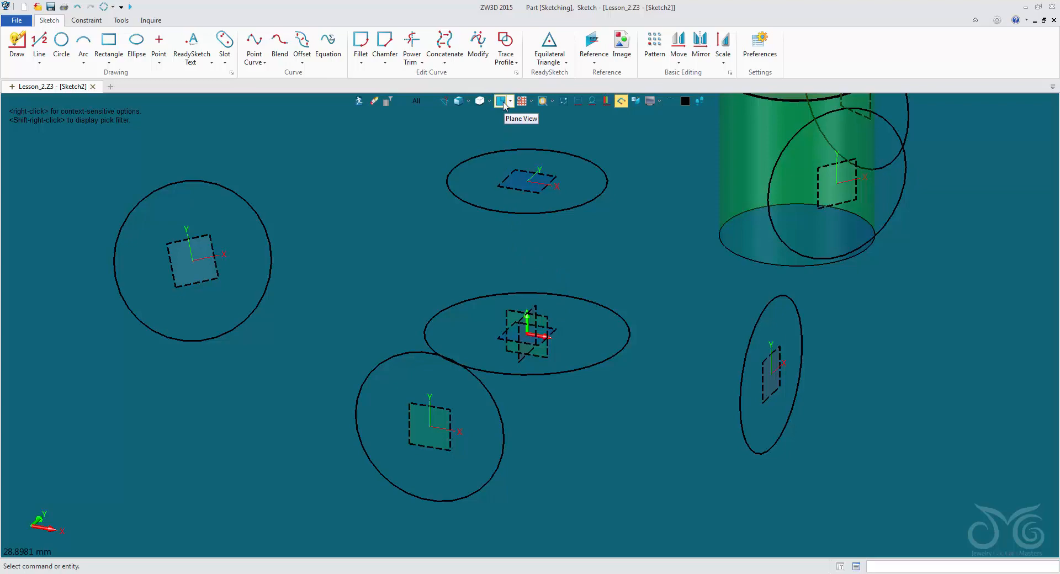
{"action": "left_click", "coordinate": [501, 101]}
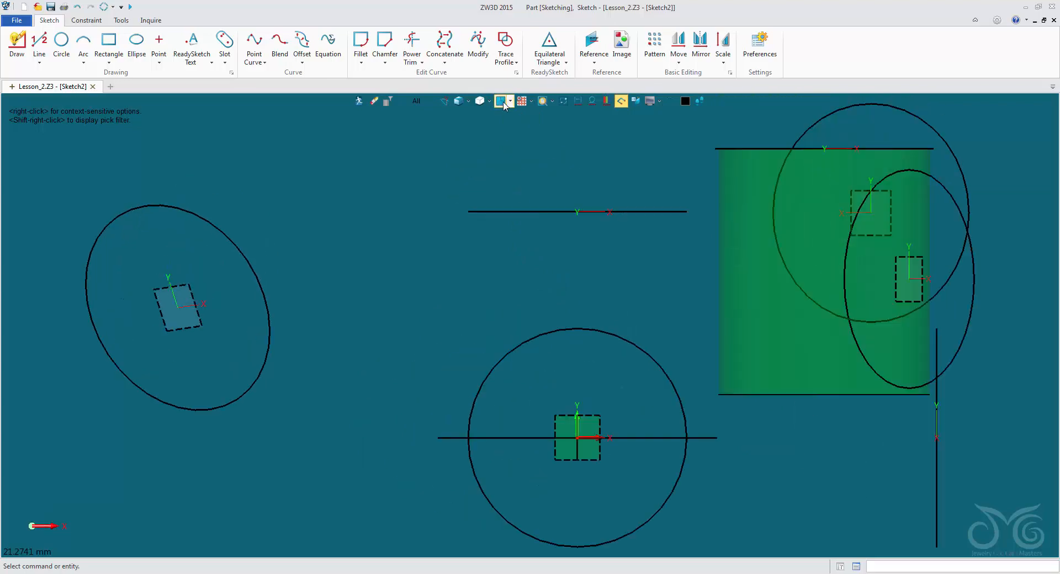
{"action": "left_click", "coordinate": [564, 102]}
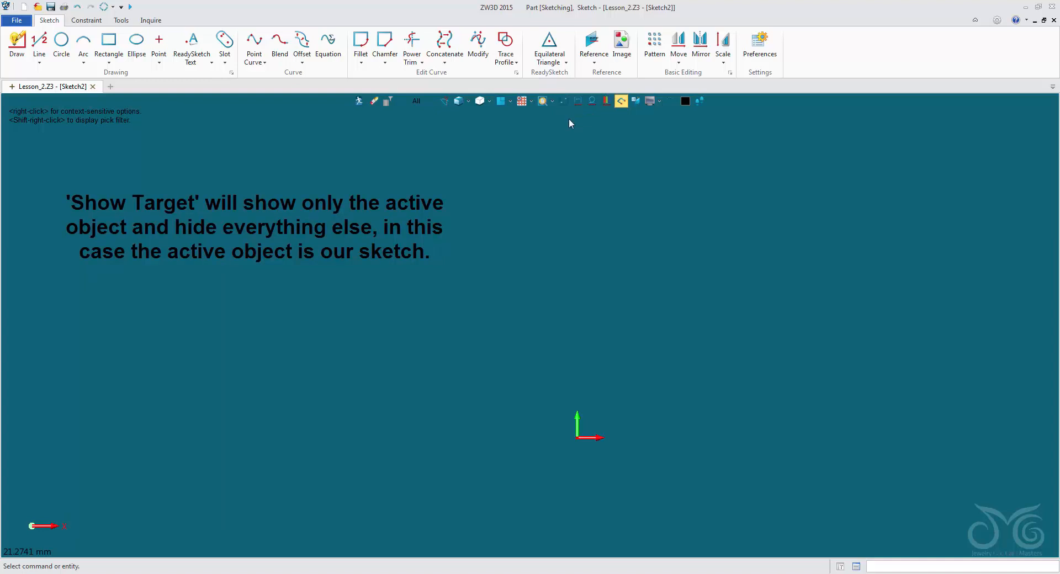
{"action": "left_click", "coordinate": [501, 102]}
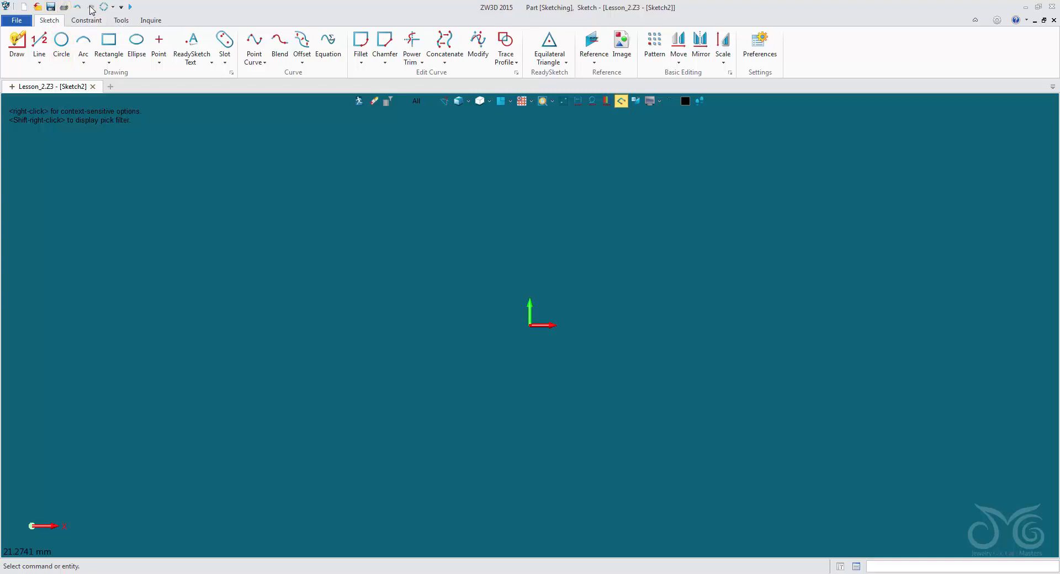
- Draw a closed, irregular seven-sided polygon around the sketch origin with the Draw command
{"action": "left_click", "coordinate": [131, 7]}
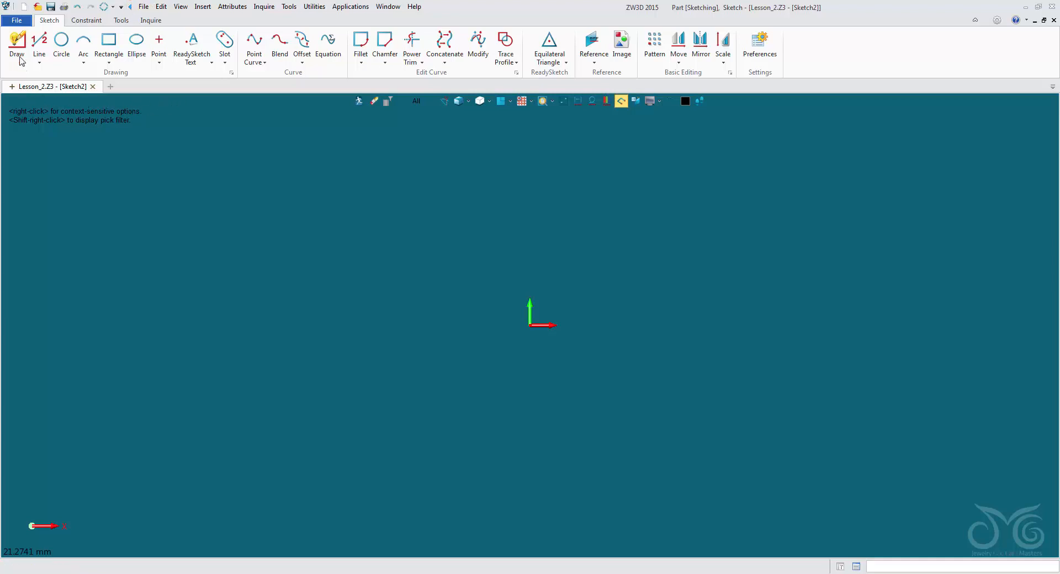
{"action": "left_click", "coordinate": [17, 45]}
{"action": "left_click", "coordinate": [245, 298]}
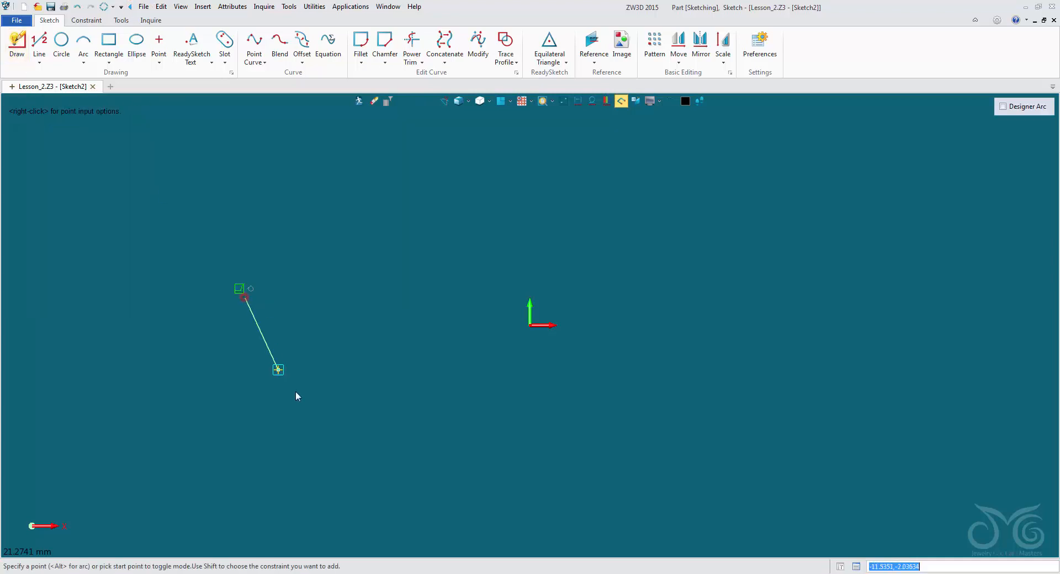
{"action": "left_click", "coordinate": [328, 430]}
{"action": "left_click", "coordinate": [585, 445]}
{"action": "left_click", "coordinate": [777, 316]}
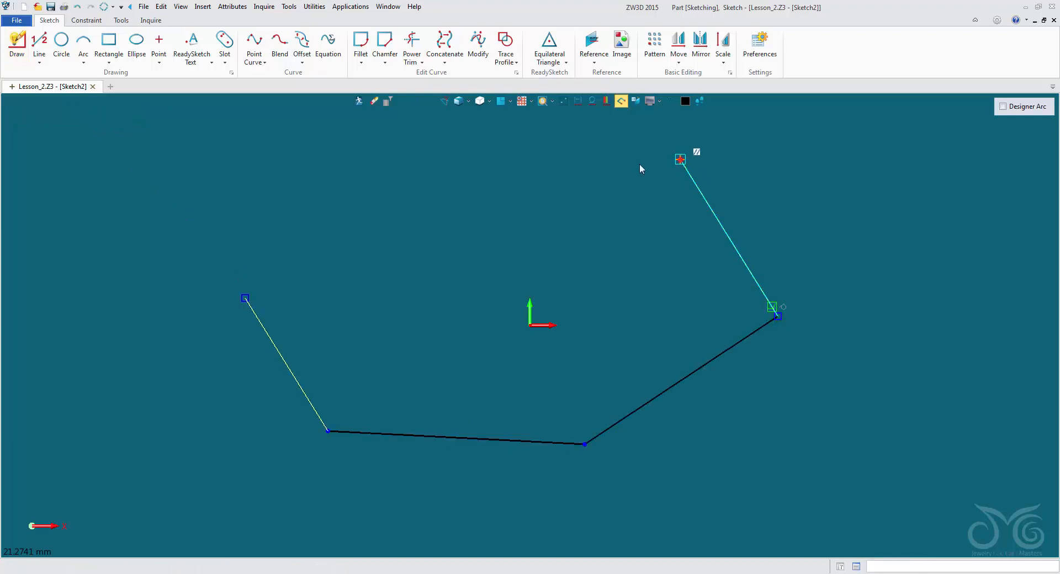
{"action": "left_click", "coordinate": [680, 159]}
{"action": "left_click", "coordinate": [471, 149]}
{"action": "left_click", "coordinate": [291, 194]}
{"action": "left_click", "coordinate": [246, 299]}
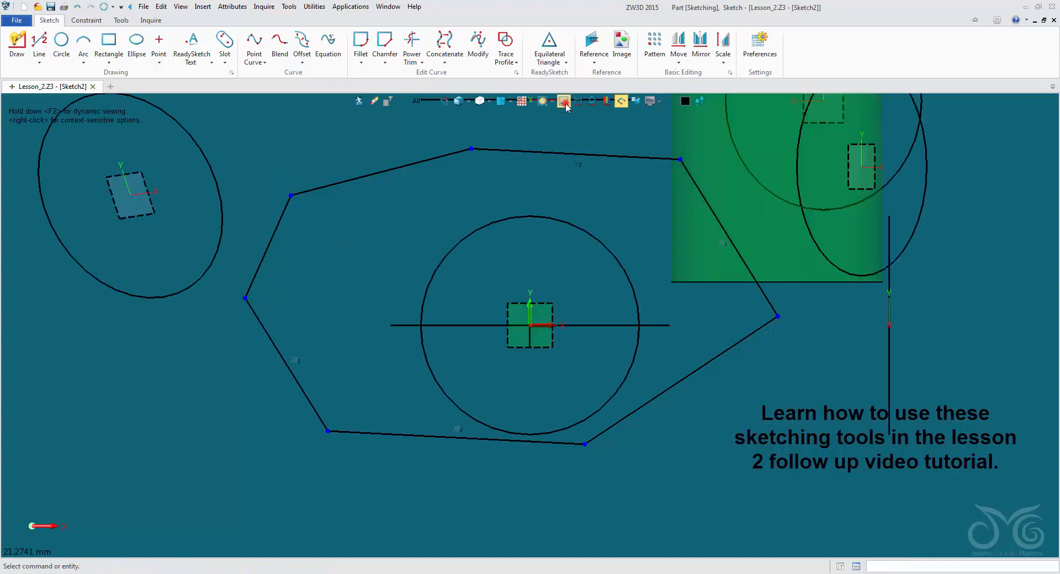
- Return to the sketch-plane view with only the active sketch displayed, and exit the sketch
{"action": "mouse_move", "coordinate": [425, 206]}
{"action": "right_mouse_down"}
{"action": "mouse_move", "coordinate": [440, 225]}
{"action": "mouse_move", "coordinate": [485, 229]}
{"action": "mouse_move", "coordinate": [443, 188]}
{"action": "right_mouse_up"}
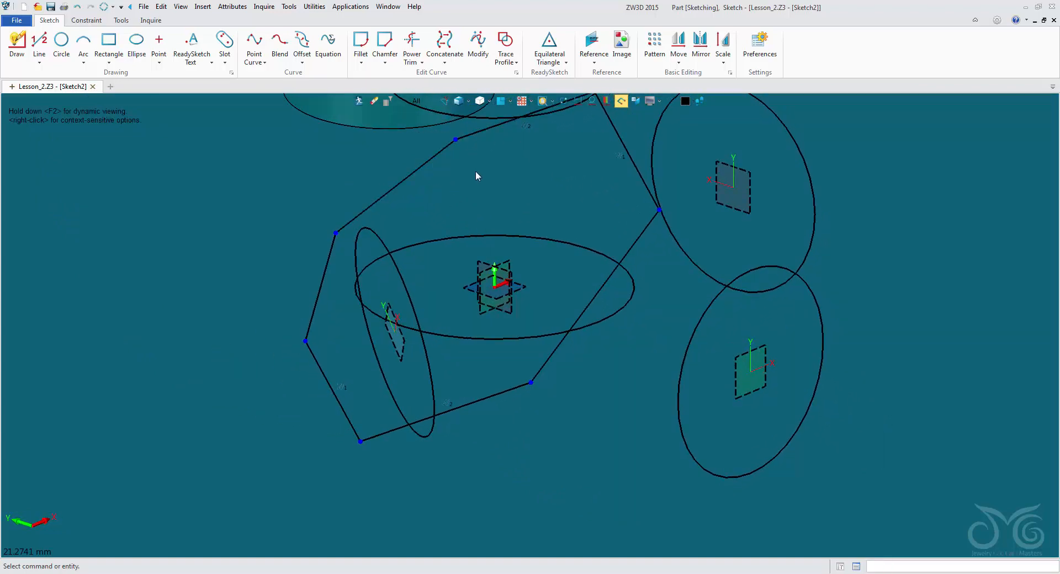
{"action": "mouse_move", "coordinate": [470, 323]}
{"action": "right_mouse_down"}
{"action": "mouse_move", "coordinate": [520, 328]}
{"action": "mouse_move", "coordinate": [446, 300]}
{"action": "mouse_move", "coordinate": [568, 417]}
{"action": "mouse_move", "coordinate": [544, 433]}
{"action": "mouse_move", "coordinate": [558, 421]}
{"action": "right_mouse_up"}
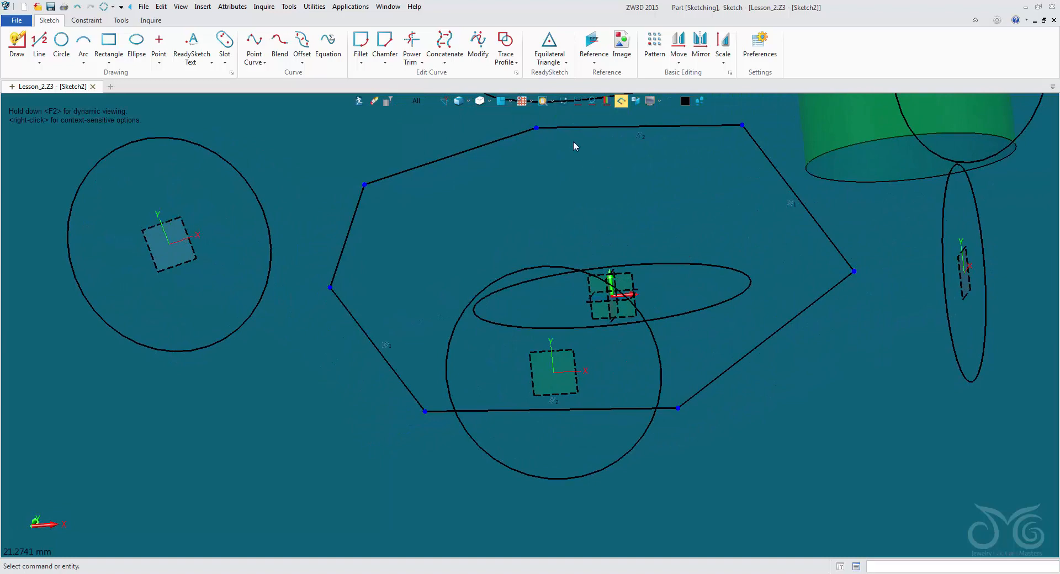
{"action": "left_click", "coordinate": [502, 102]}
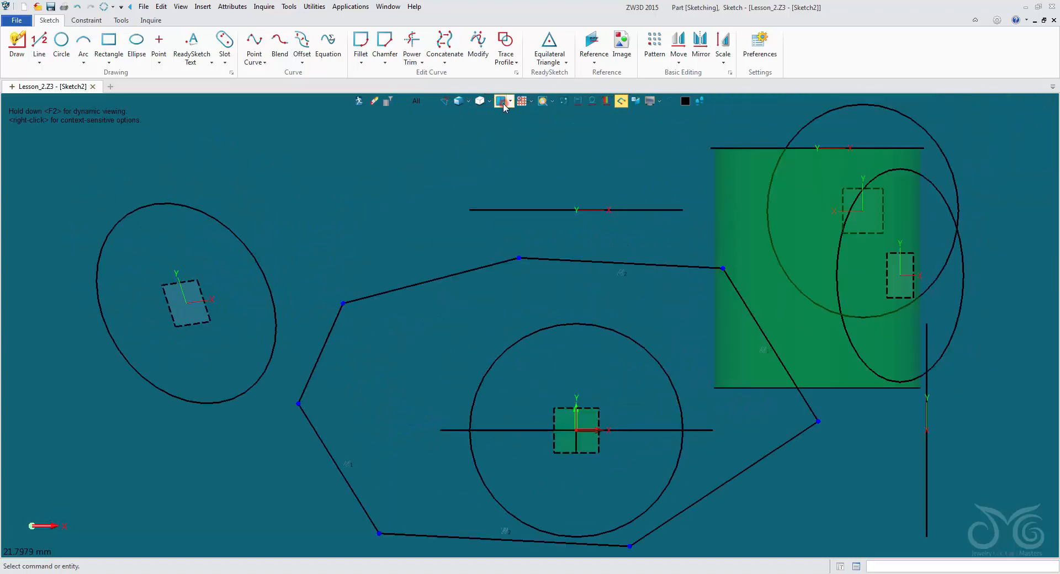
{"action": "left_click", "coordinate": [564, 101]}
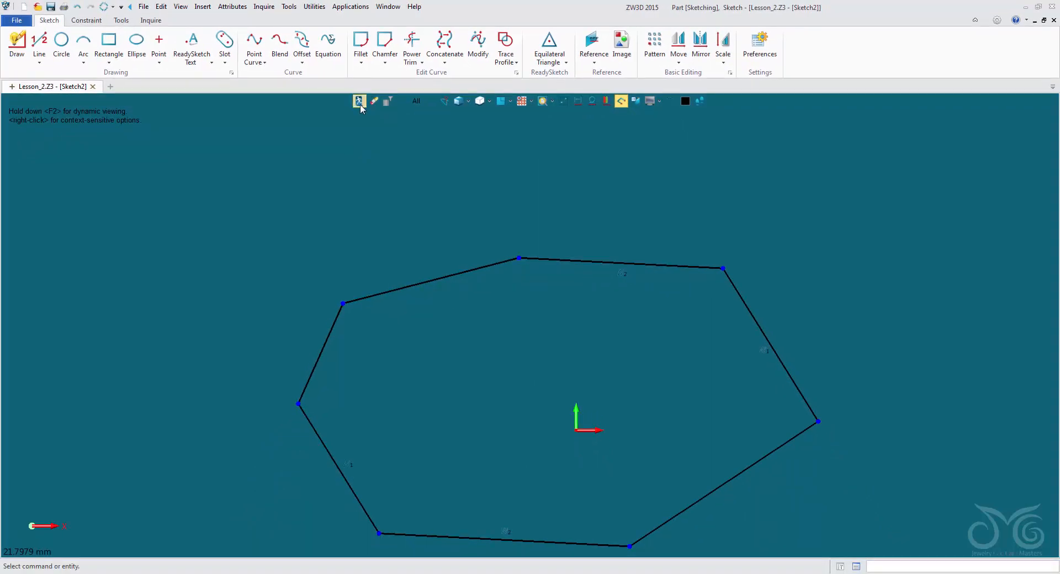
{"action": "left_click", "coordinate": [360, 101]}
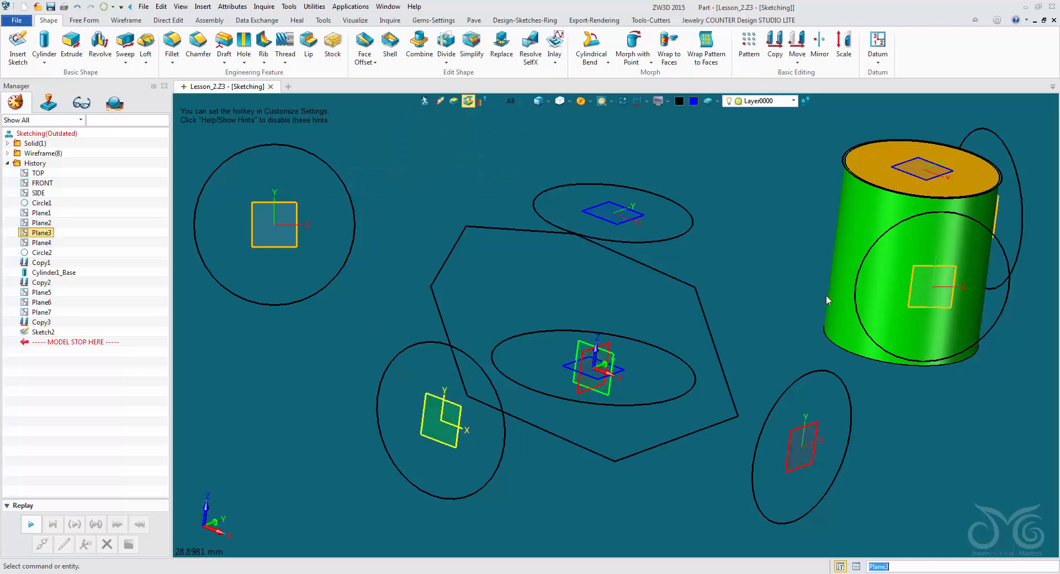
- Reopen the seven-sided polygon sketch for editing, and exit back to the part
{"action": "mouse_move", "coordinate": [600, 165]}
{"action": "middle_mouse_down"}
{"action": "mouse_move", "coordinate": [497, 175]}
{"action": "mouse_move", "coordinate": [491, 191]}
{"action": "middle_mouse_up"}
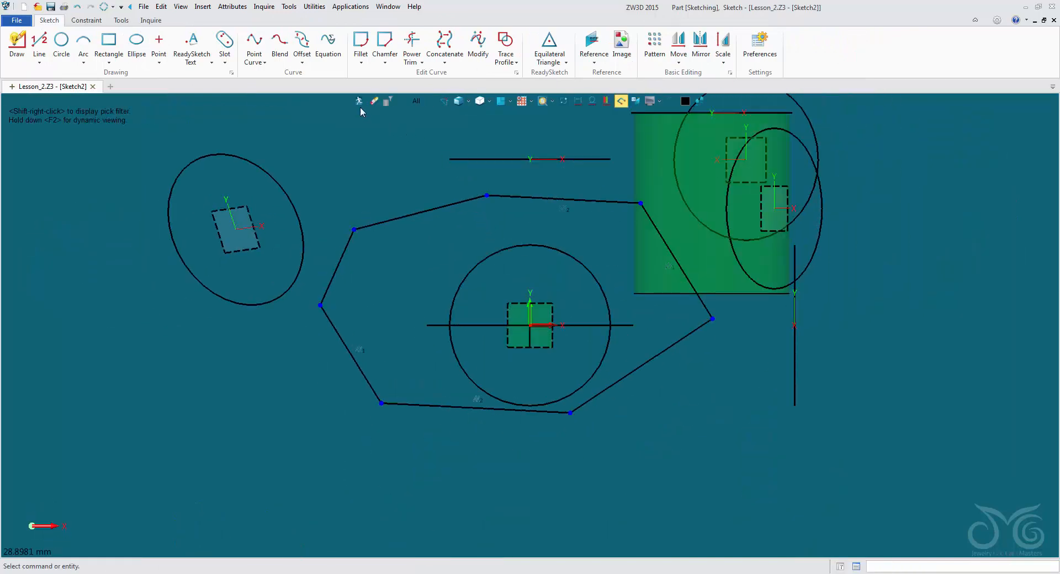
{"action": "left_click", "coordinate": [359, 102]}
{"action": "left_click", "coordinate": [471, 224]}
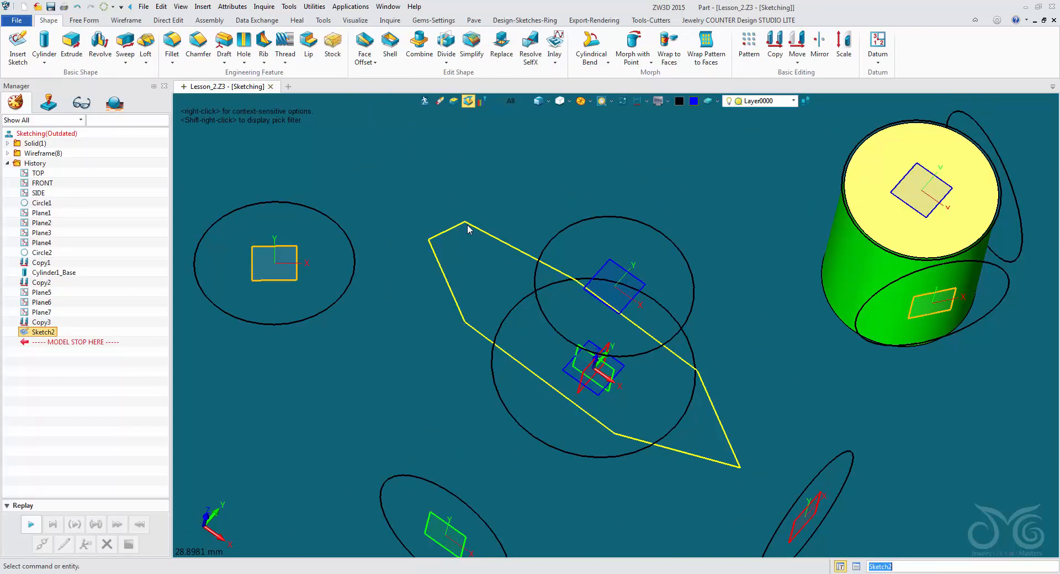
{"action": "right_click", "coordinate": [471, 223]}
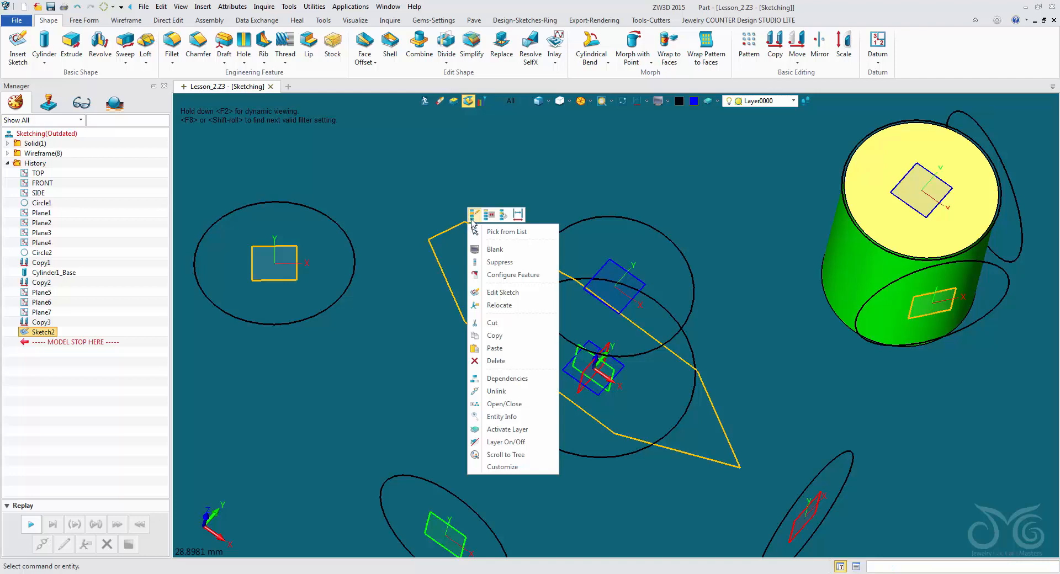
{"action": "left_click", "coordinate": [474, 216]}
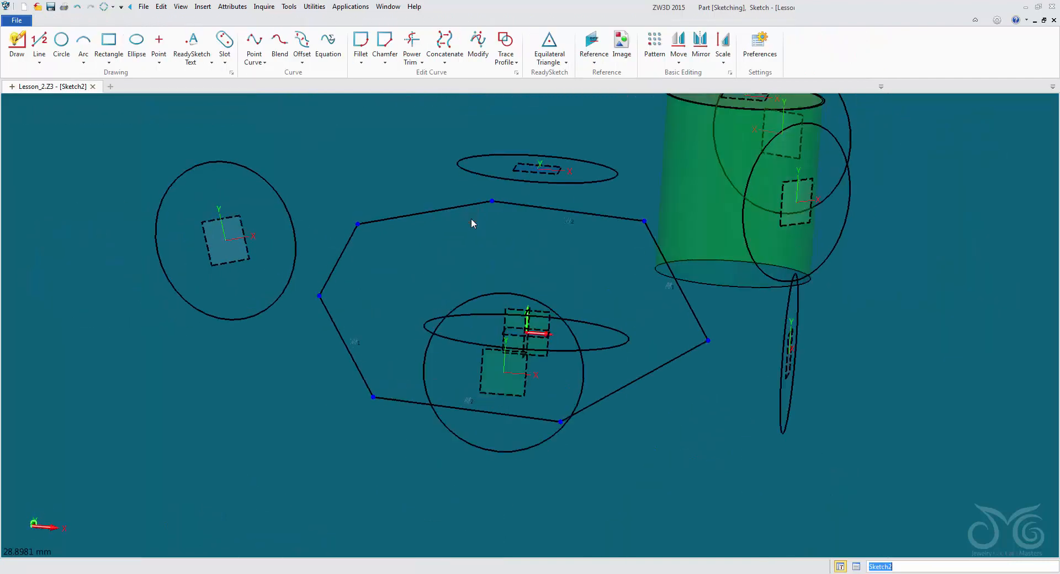
{"action": "left_click", "coordinate": [359, 102]}
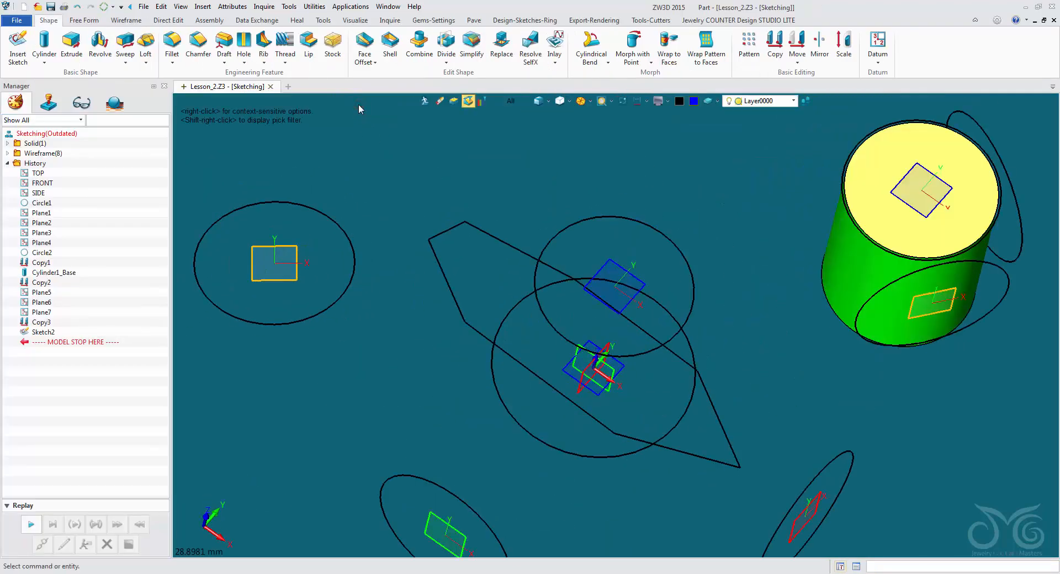
- Reopen the seven-sided polygon sketch for editing and delete all of its geometry and constraints
{"action": "right_click", "coordinate": [47, 333]}
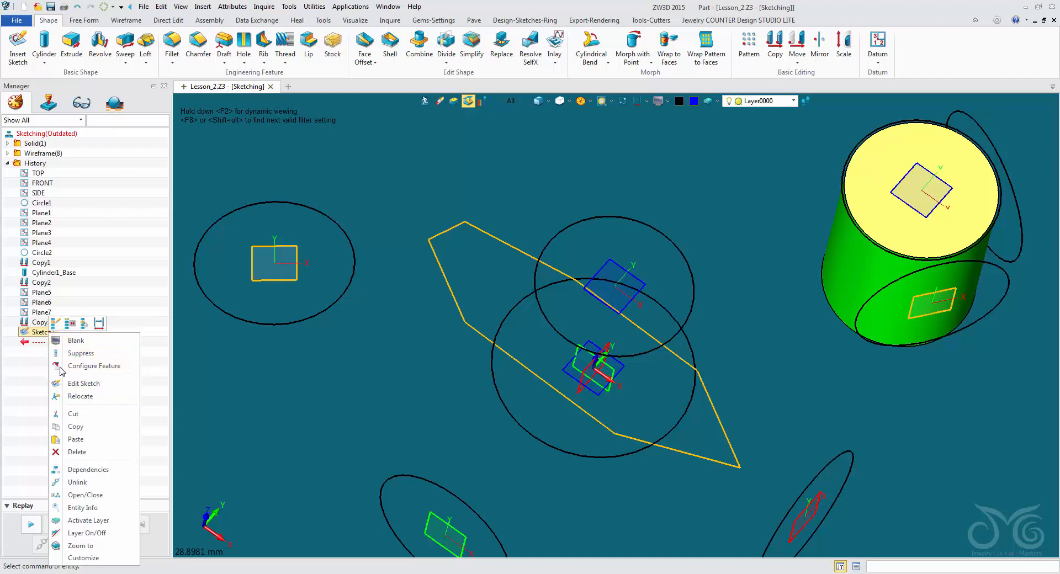
{"action": "left_click", "coordinate": [55, 326]}
{"action": "double_click", "coordinate": [56, 330]}
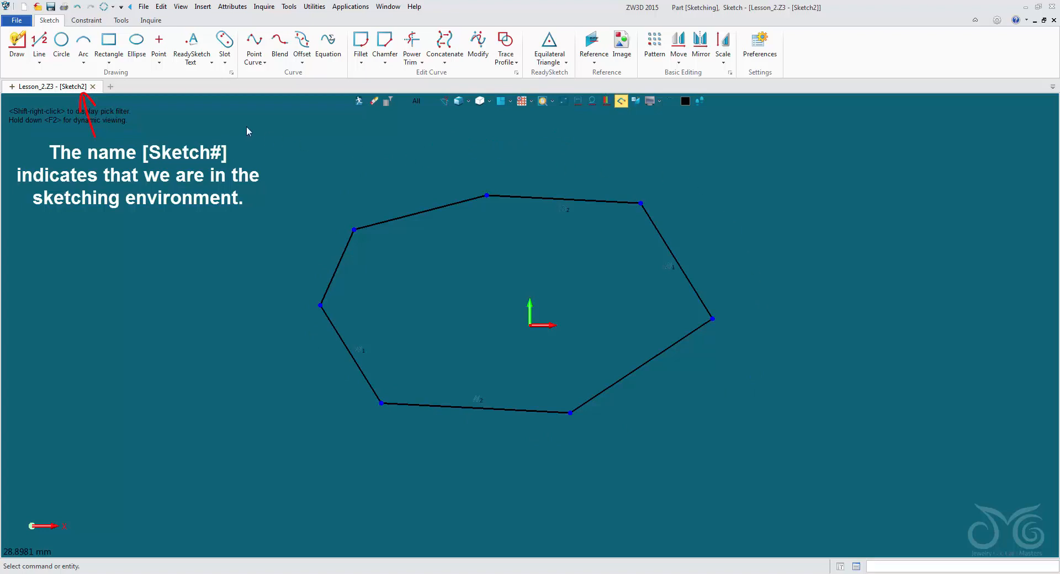
{"action": "left_click_drag", "start_coordinate": [246, 126], "coordinate": [843, 490]}
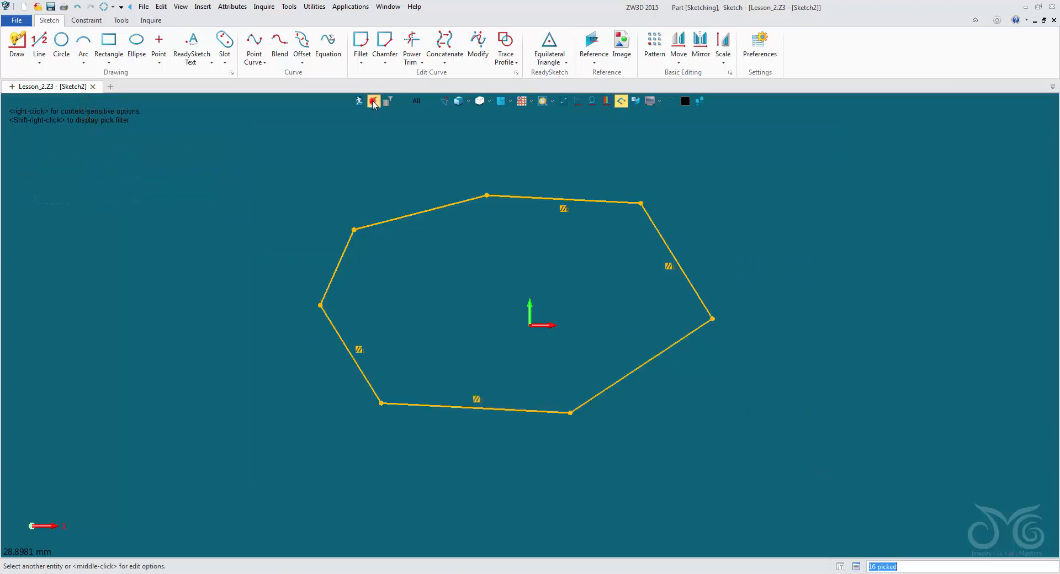
{"action": "key", "text": "Delete"}
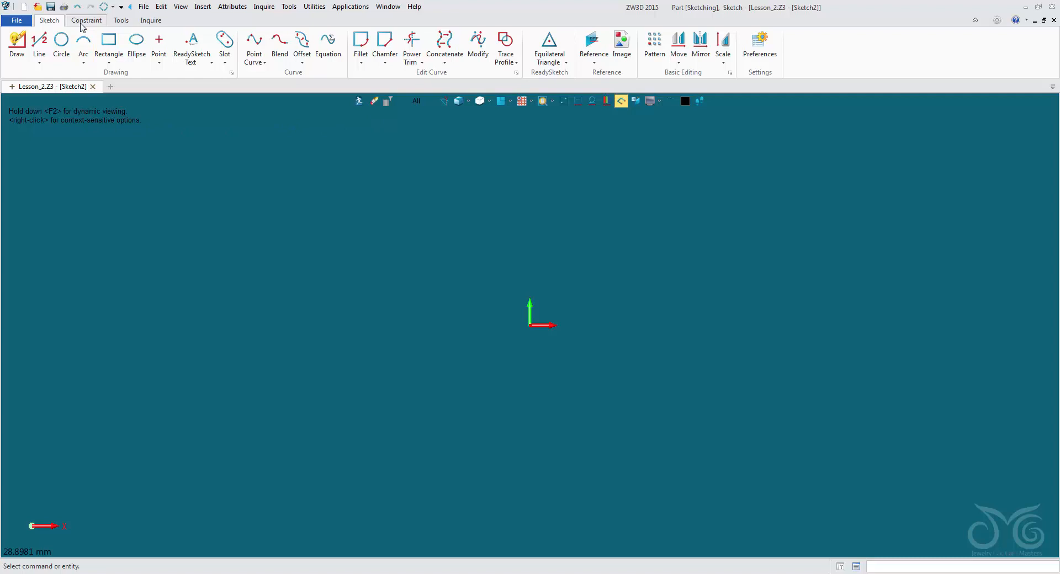
{"action": "left_click", "coordinate": [82, 23]}
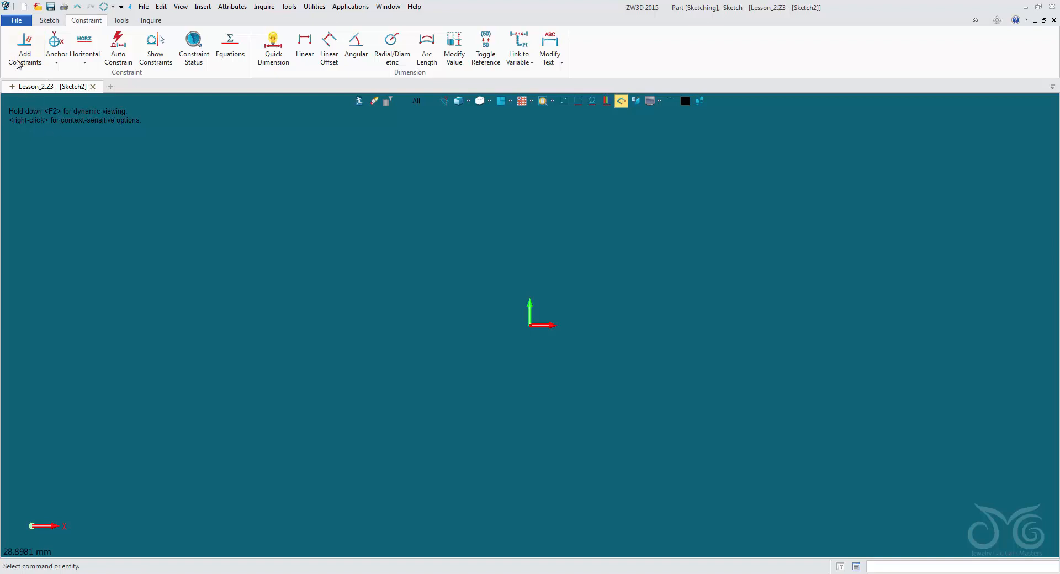
{"action": "left_click", "coordinate": [57, 62]}
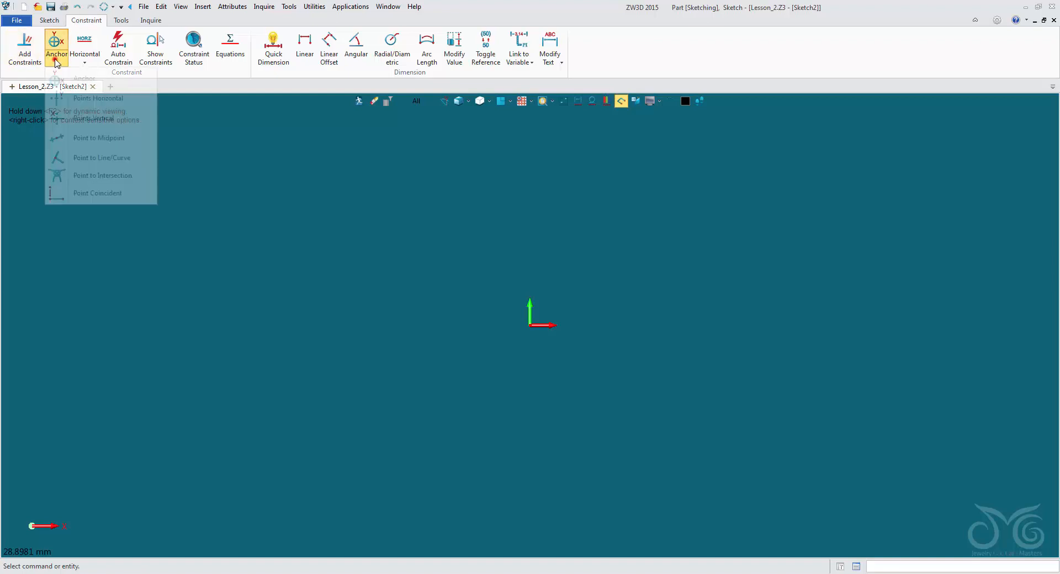
{"action": "left_click", "coordinate": [86, 63]}
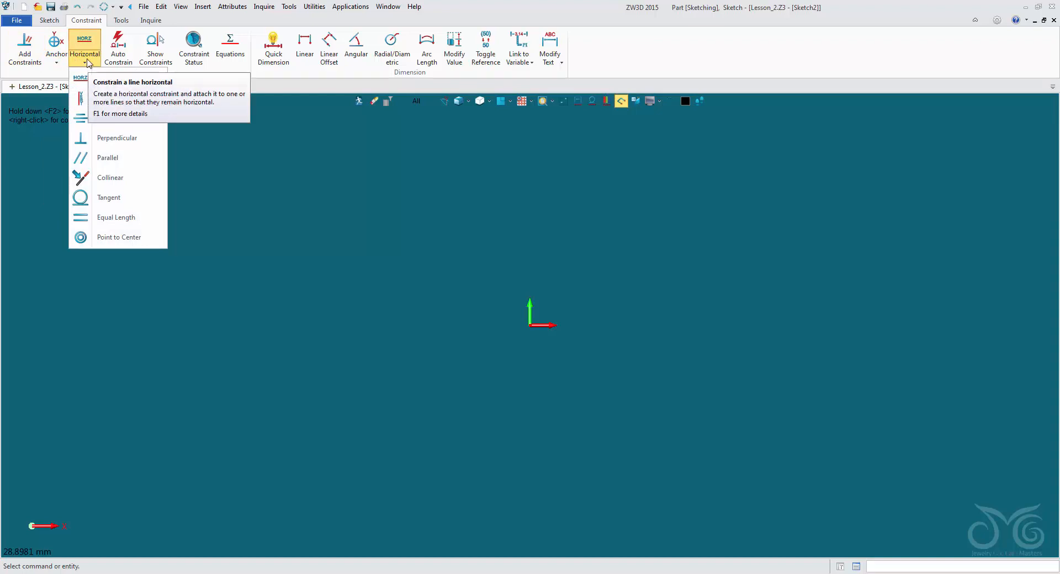
{"action": "left_click", "coordinate": [203, 118]}
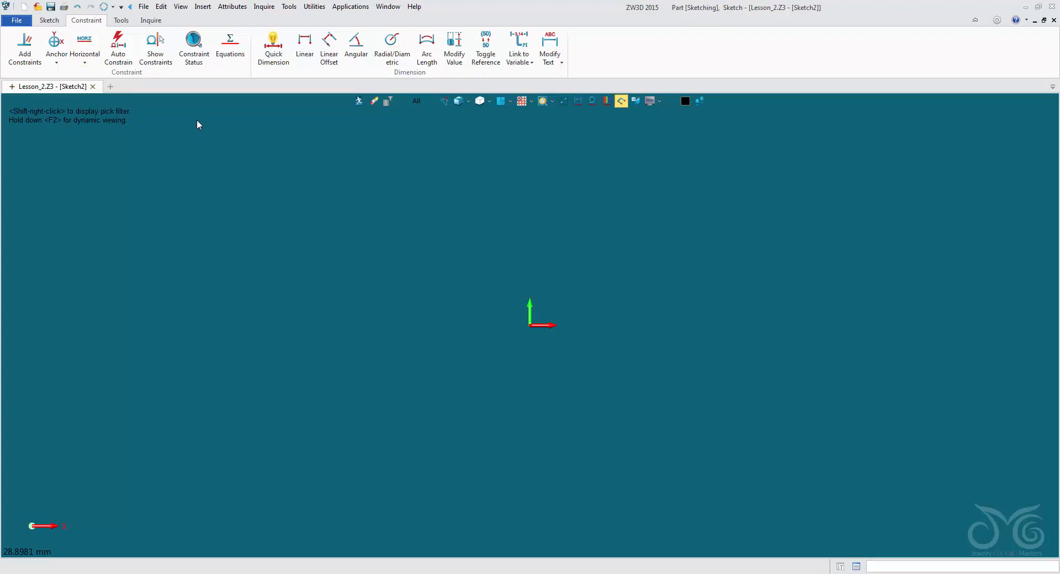
- Draw a slanted line about 11.19 mm long to the left of the sketch origin with the Line command
{"action": "left_click", "coordinate": [49, 20]}
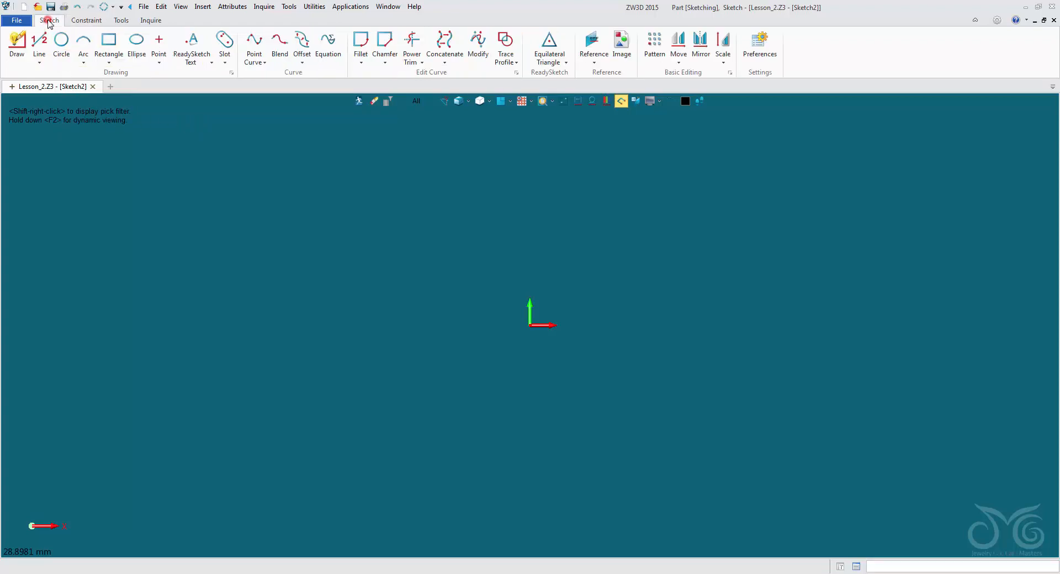
{"action": "left_click", "coordinate": [39, 40]}
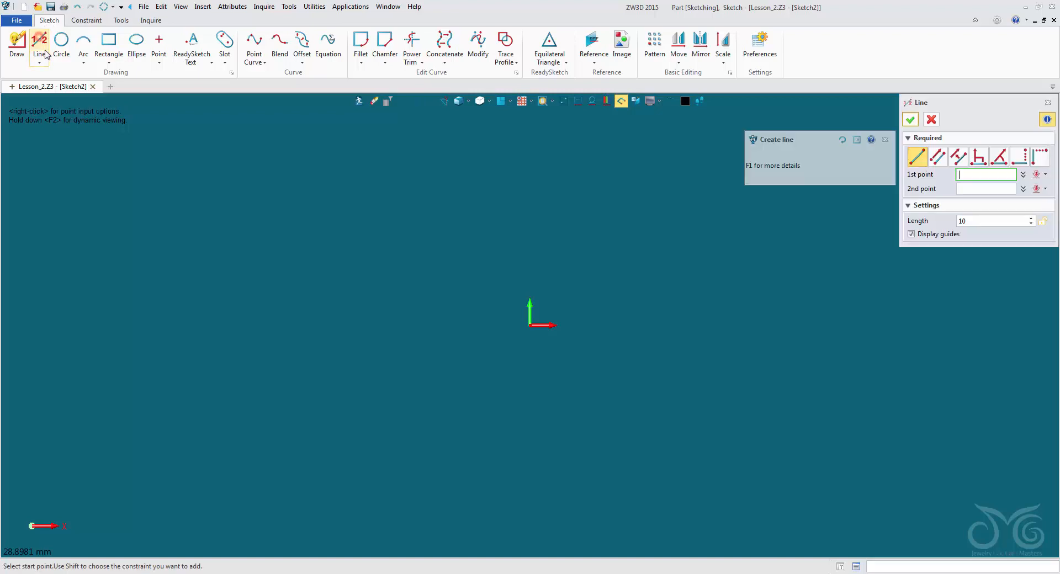
{"action": "left_click", "coordinate": [215, 424]}
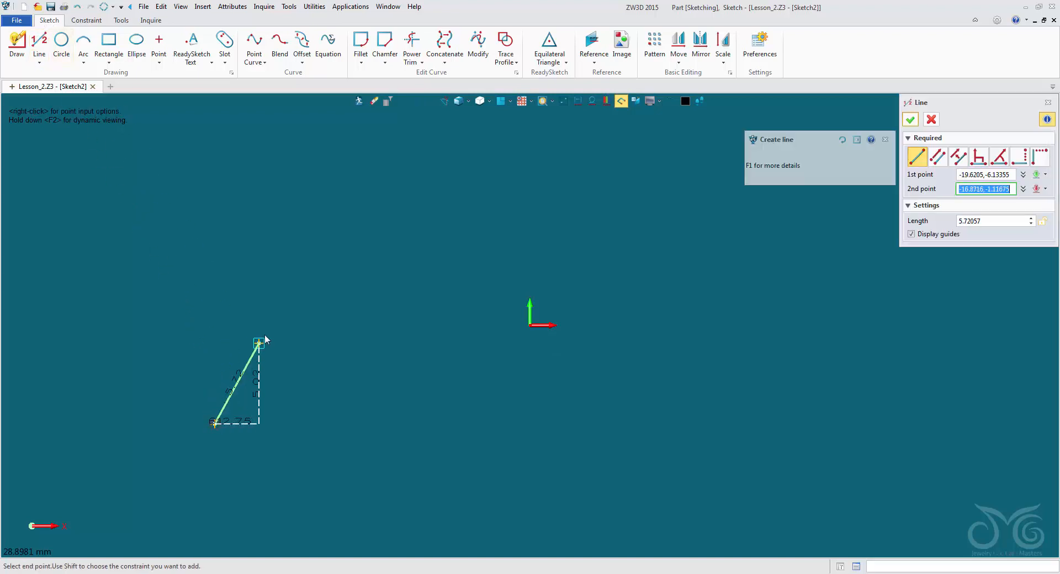
{"action": "left_click", "coordinate": [304, 269]}
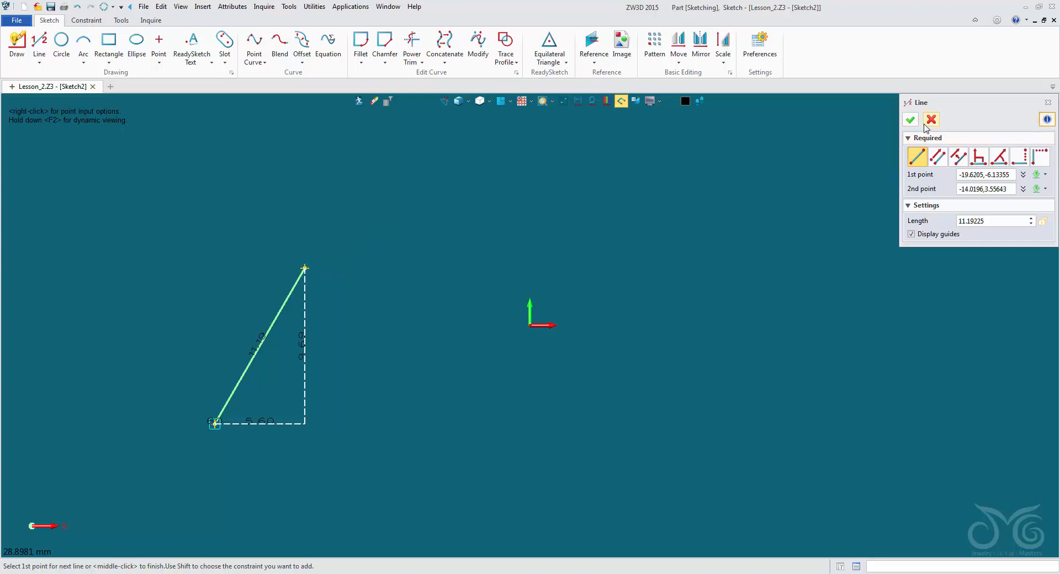
{"action": "left_click", "coordinate": [909, 120]}
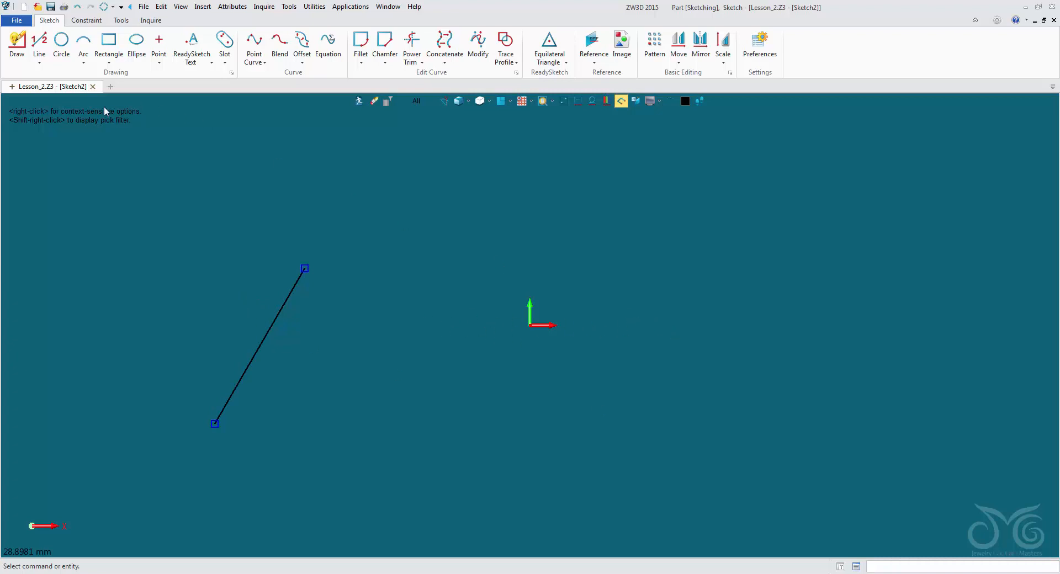
- Apply a Horizontal constraint to the slanted line and close the command
{"action": "left_click", "coordinate": [80, 21]}
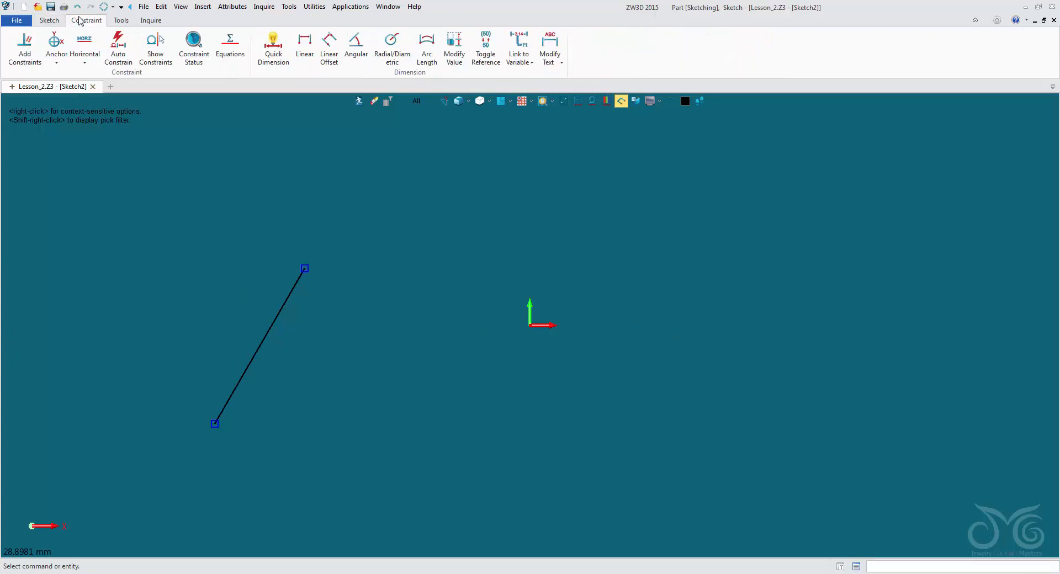
{"action": "left_click", "coordinate": [84, 44]}
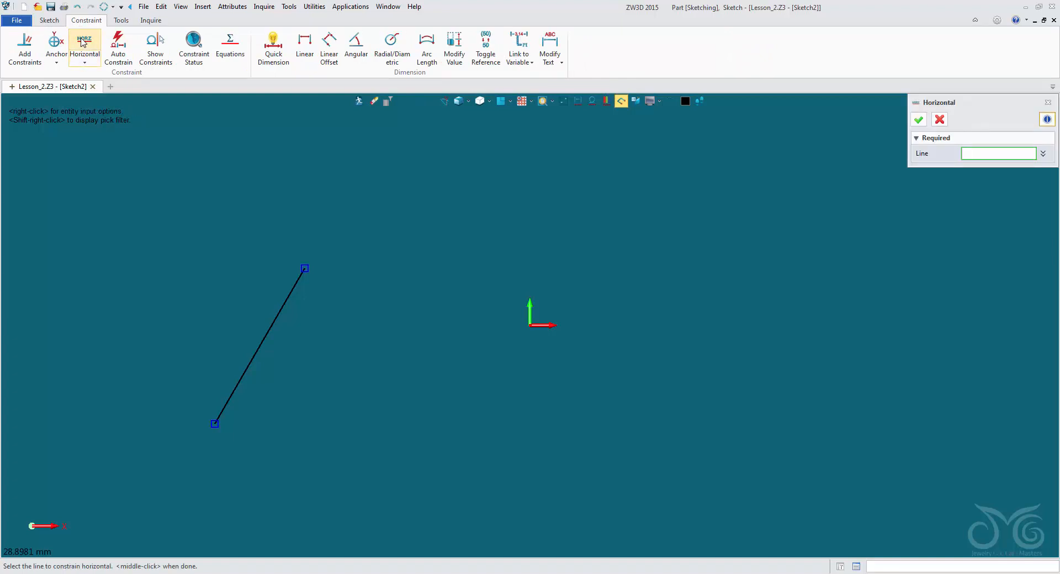
{"action": "left_click", "coordinate": [282, 306]}
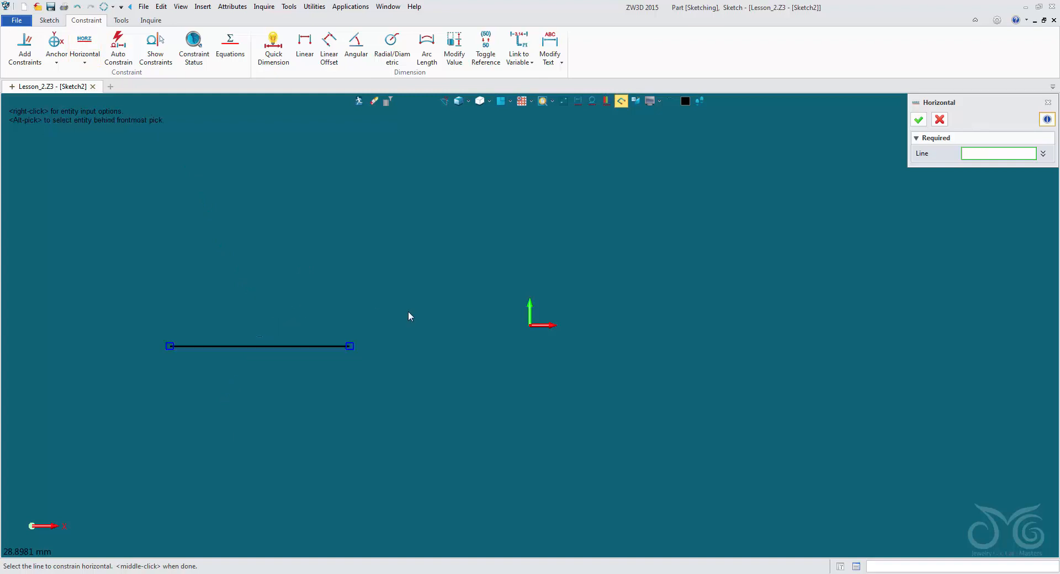
{"action": "left_click", "coordinate": [939, 120]}
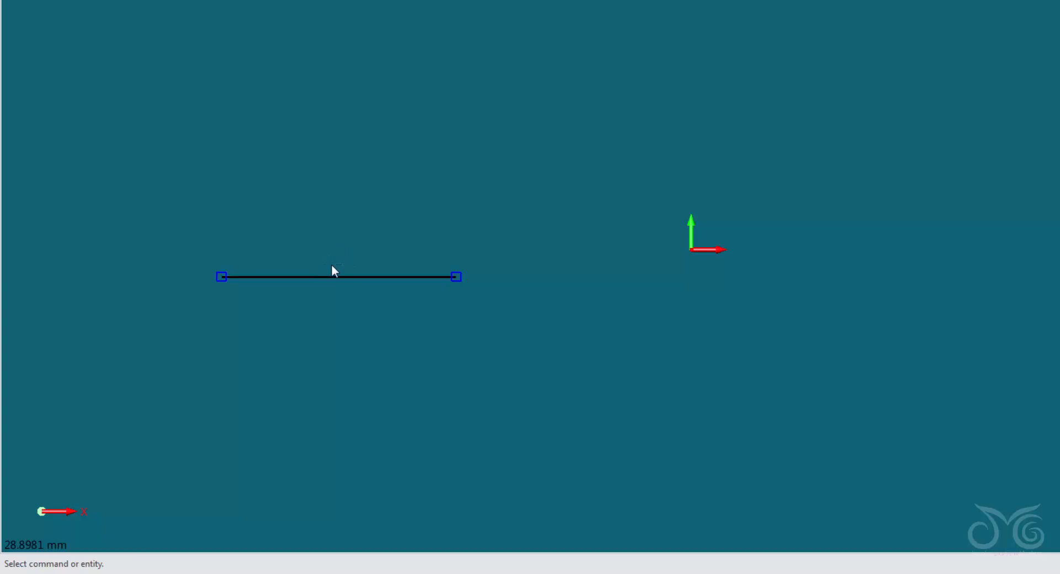
- Move the horizontal line up toward the origin, and reposition its right endpoint to test the constraint
{"action": "left_click", "coordinate": [438, 278]}
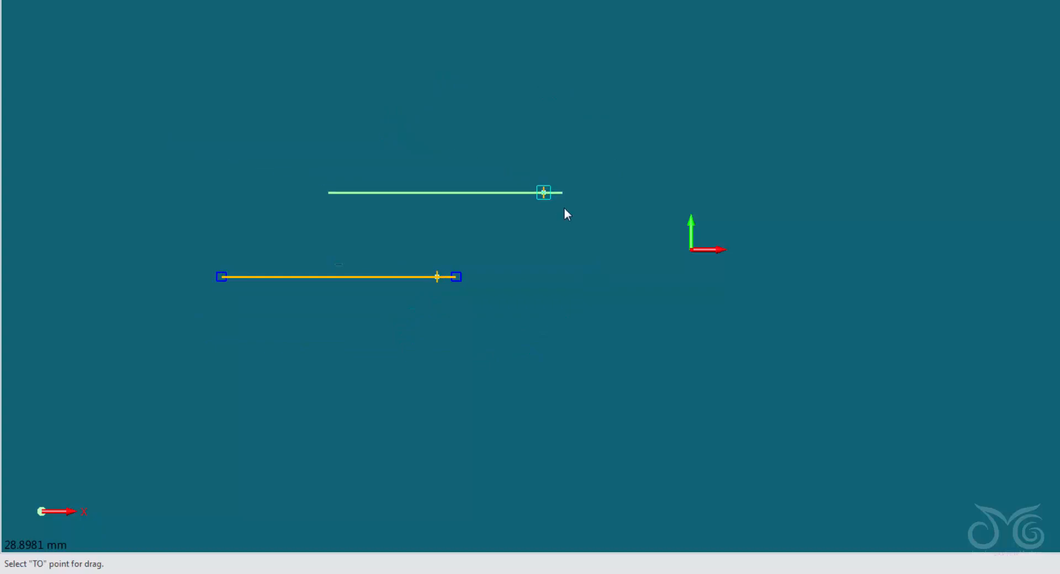
{"action": "left_click", "coordinate": [612, 180]}
{"action": "left_click", "coordinate": [611, 180]}
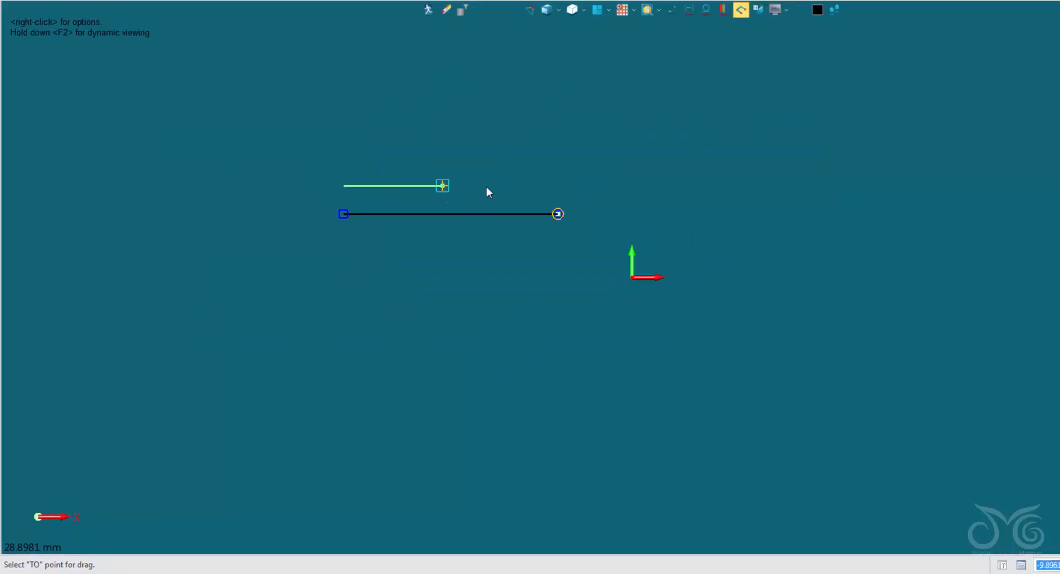
{"action": "left_click", "coordinate": [597, 193]}
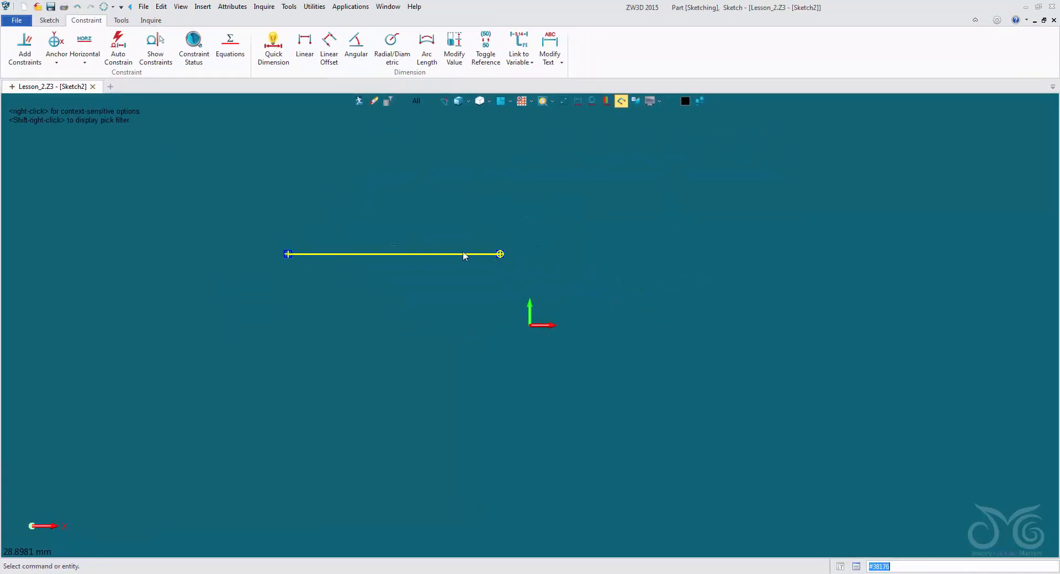
- Delete the line's horizontal constraint and move its right endpoint down and inward so the line slants
{"action": "left_click", "coordinate": [395, 244]}
{"action": "left_click", "coordinate": [396, 245]}
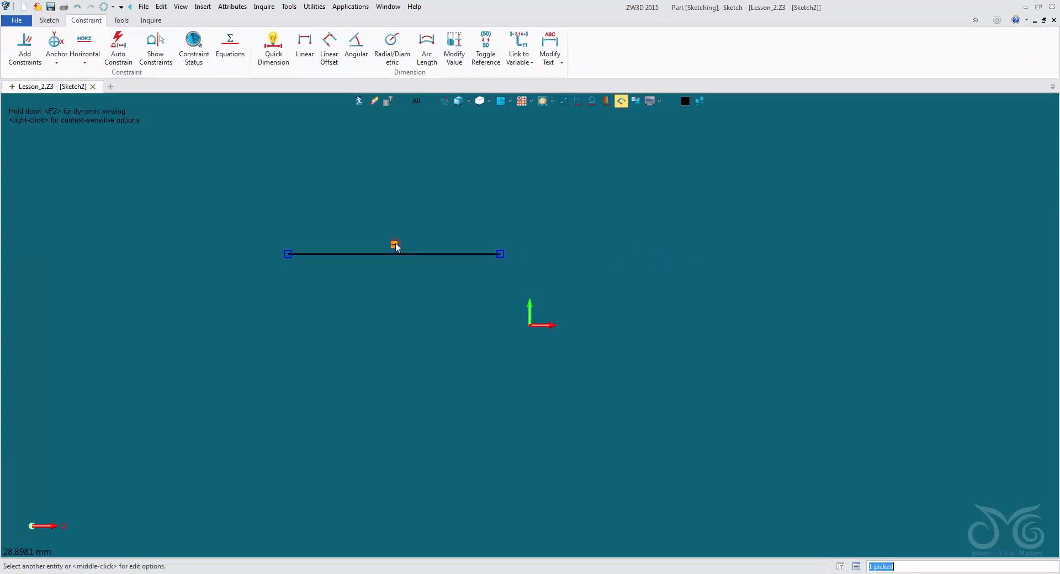
{"action": "left_click", "coordinate": [375, 103]}
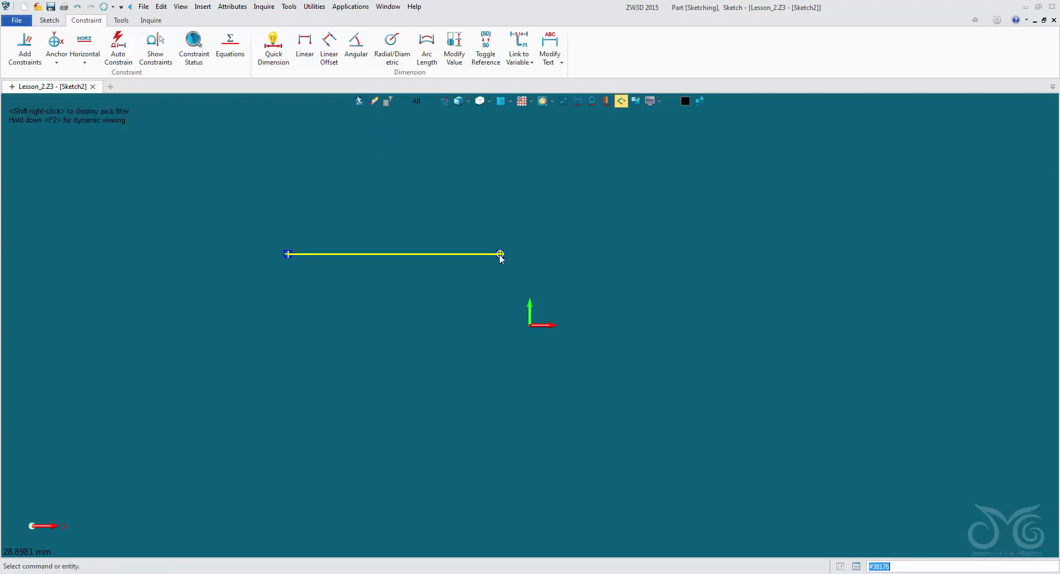
{"action": "left_click_drag", "start_coordinate": [500, 257], "coordinate": [346, 332]}
- Constrain the short slanted line to horizontal again and close the command
{"action": "left_click", "coordinate": [85, 42]}
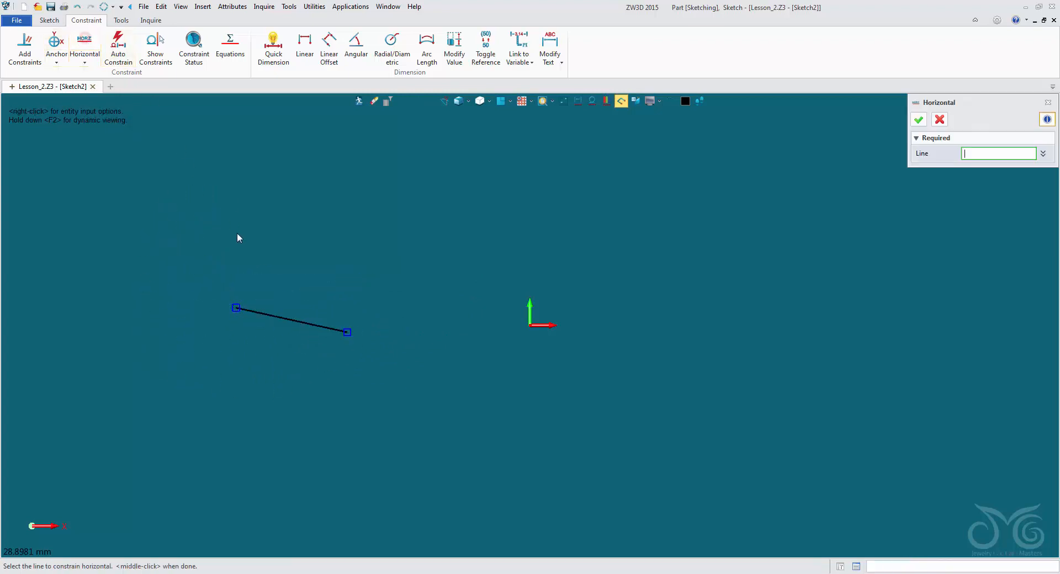
{"action": "left_click", "coordinate": [284, 318]}
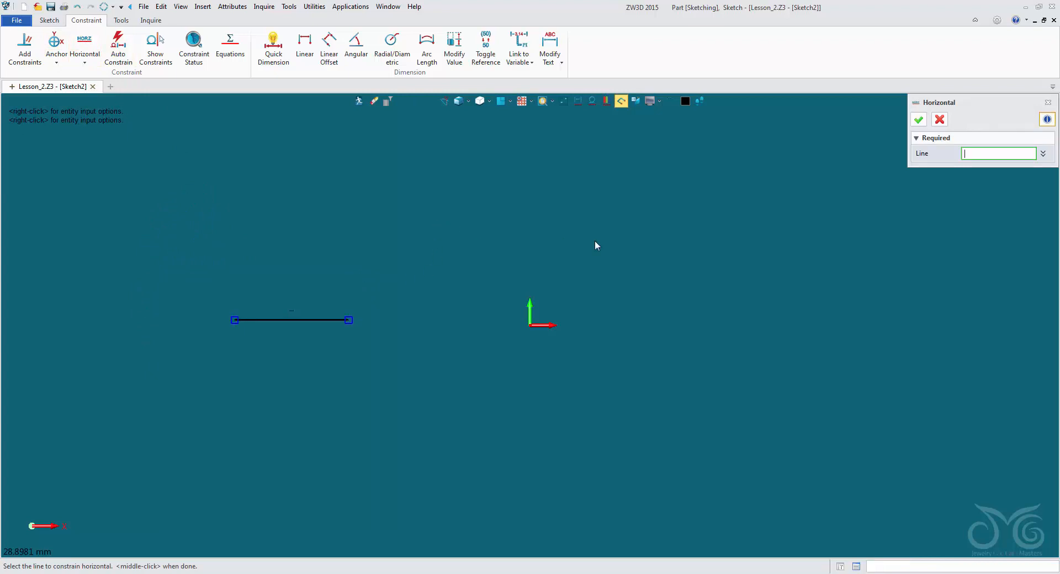
{"action": "left_click", "coordinate": [940, 120]}
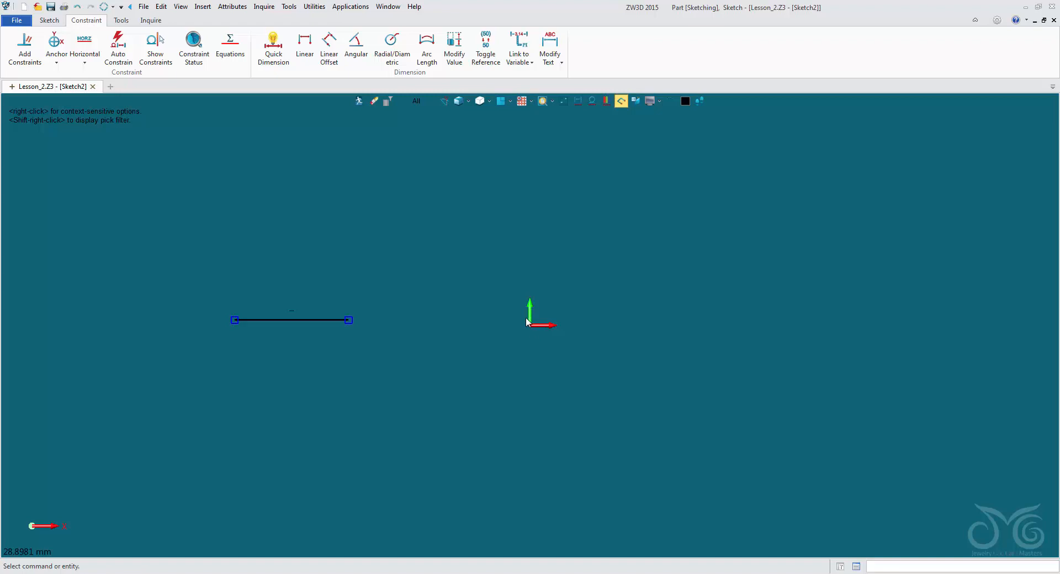
- Make the line's left endpoint coincident with the sketch origin using the Point Coincident constraint
{"action": "left_click", "coordinate": [57, 61]}
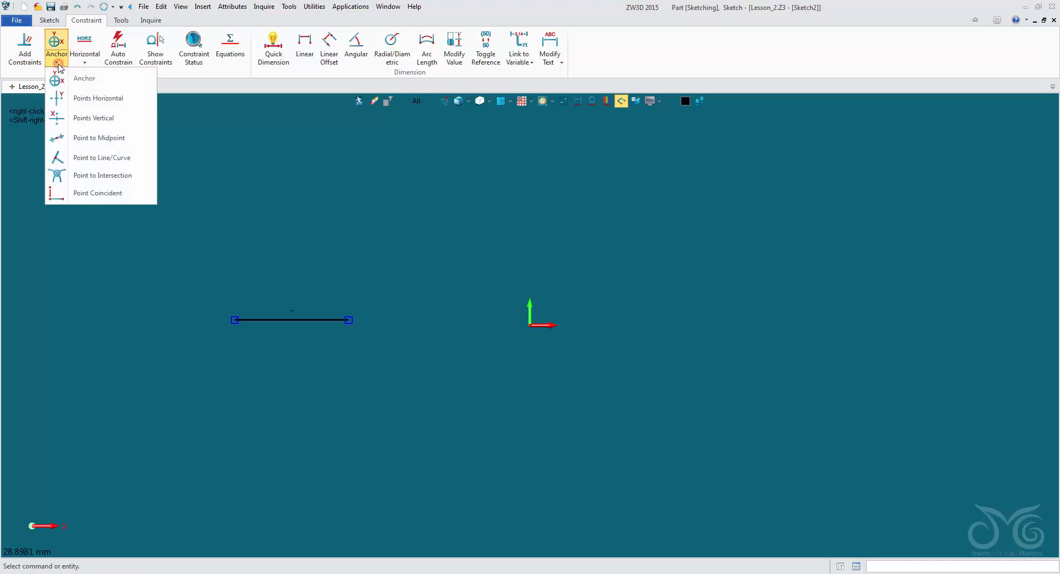
{"action": "left_click", "coordinate": [93, 193]}
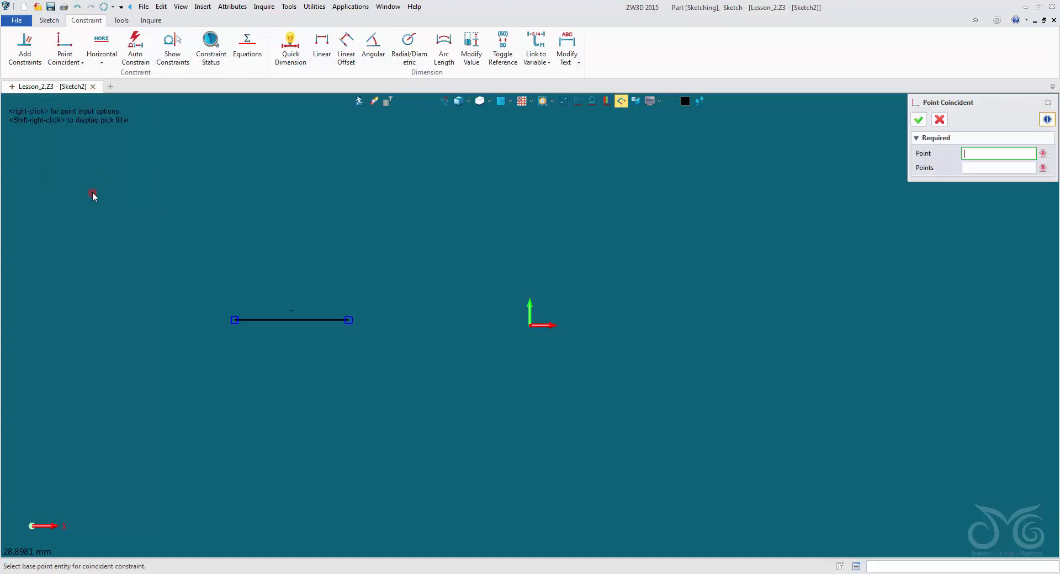
{"action": "left_click", "coordinate": [235, 320]}
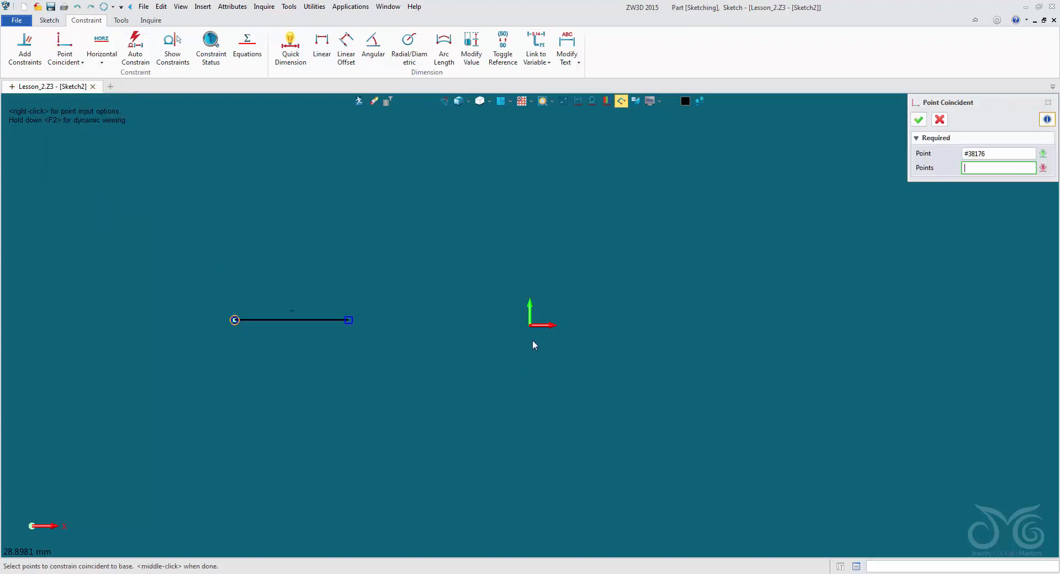
{"action": "left_click", "coordinate": [530, 325]}
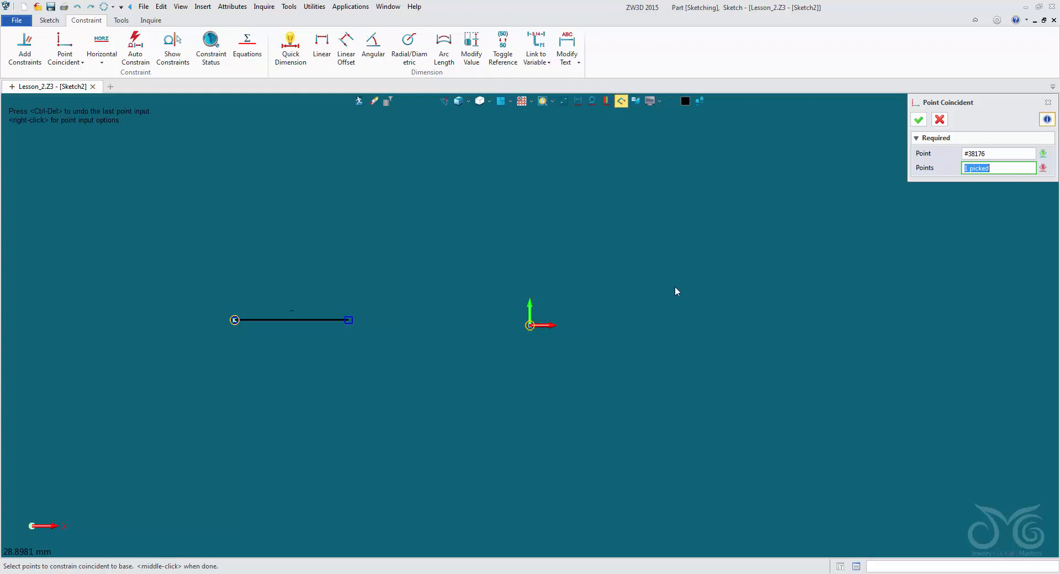
{"action": "left_click", "coordinate": [919, 119]}
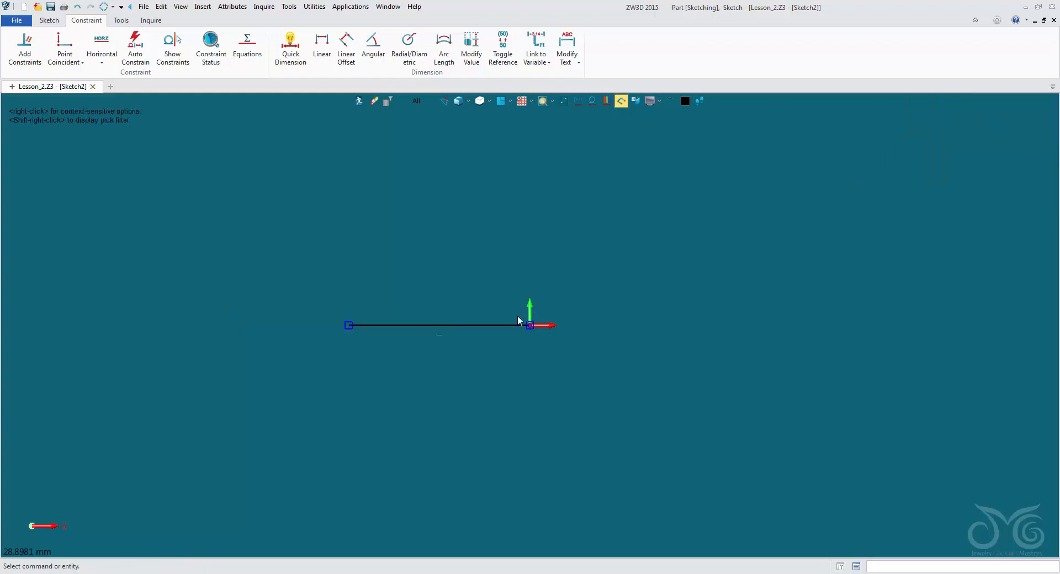
- Move the line's free endpoint across to the positive X side of the origin and stretch the line further outward
{"action": "left_click", "coordinate": [345, 326]}
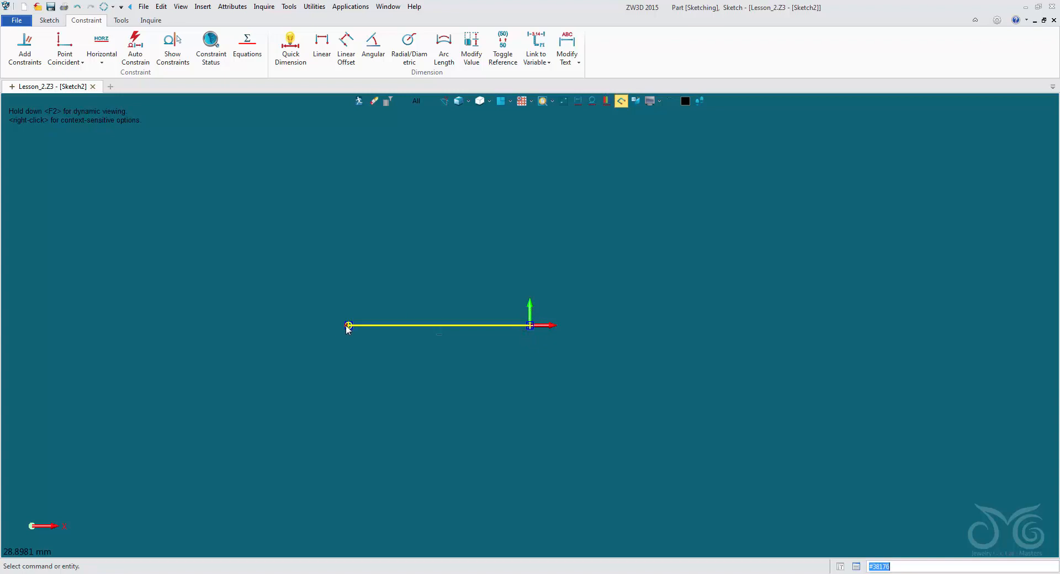
{"action": "left_click", "coordinate": [665, 326]}
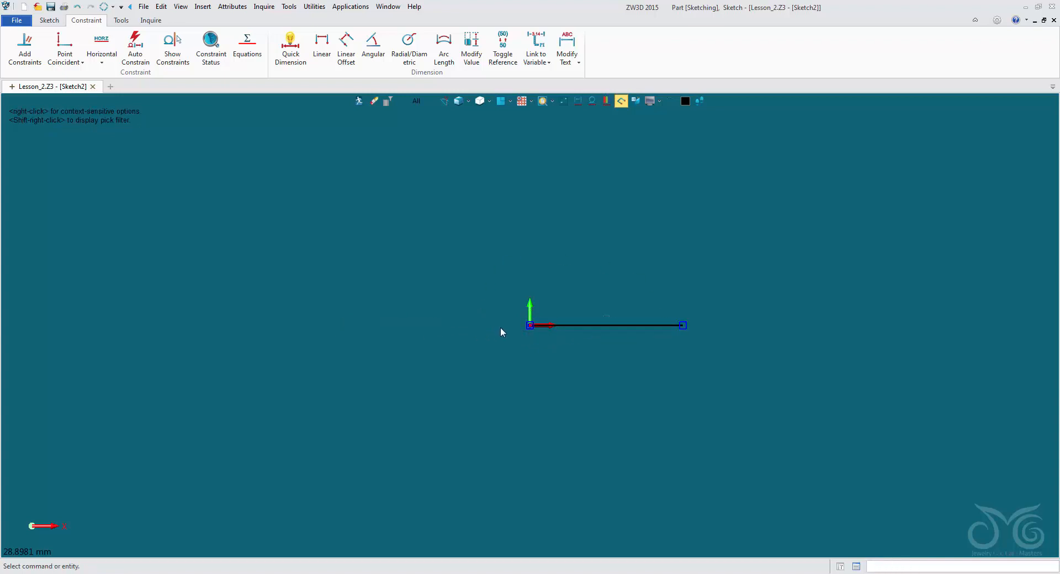
{"action": "left_click", "coordinate": [683, 326]}
{"action": "left_click", "coordinate": [736, 326]}
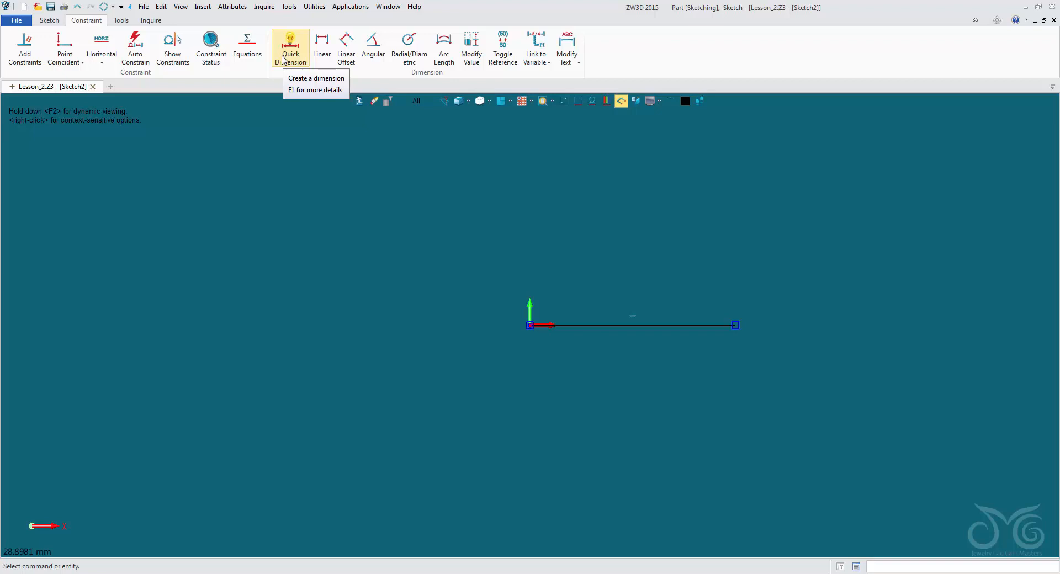
- Add a Quick Dimension to the length of the horizontal line, placing the dimension text below the line
{"action": "left_click", "coordinate": [287, 55]}
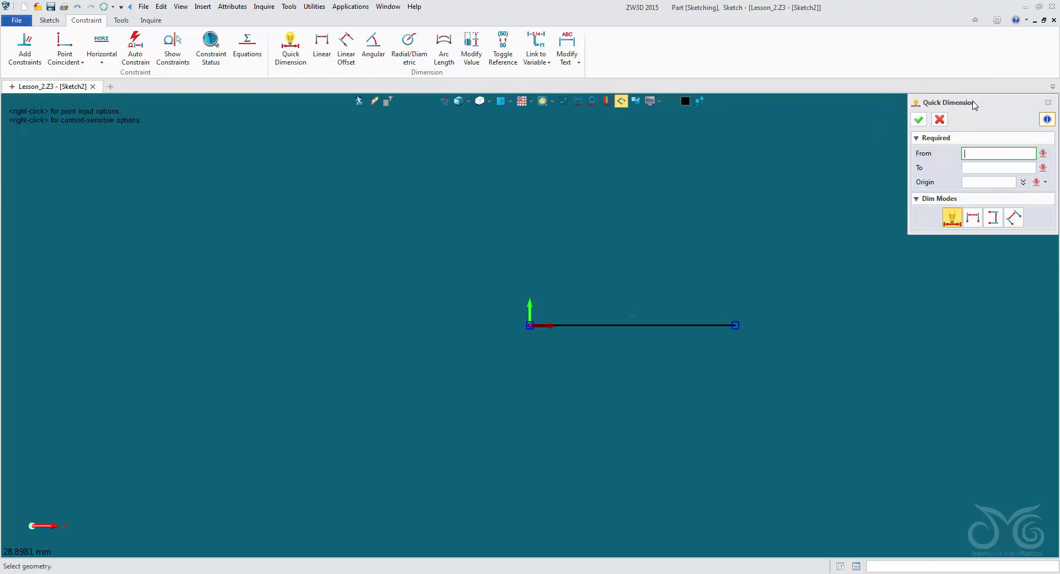
{"action": "left_click", "coordinate": [940, 120]}
{"action": "right_click", "coordinate": [651, 219]}
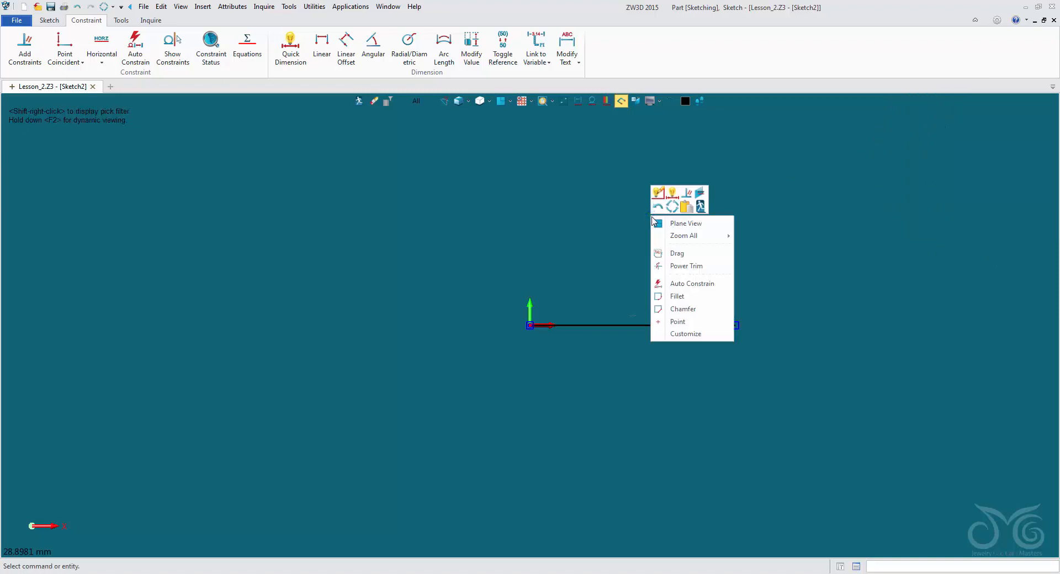
{"action": "left_click", "coordinate": [671, 193]}
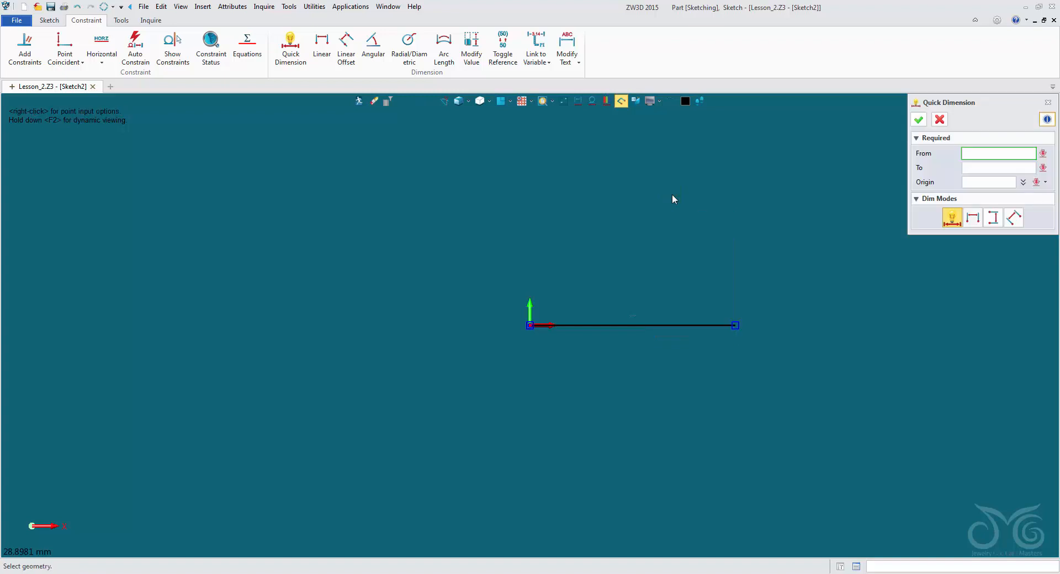
{"action": "left_click", "coordinate": [632, 327]}
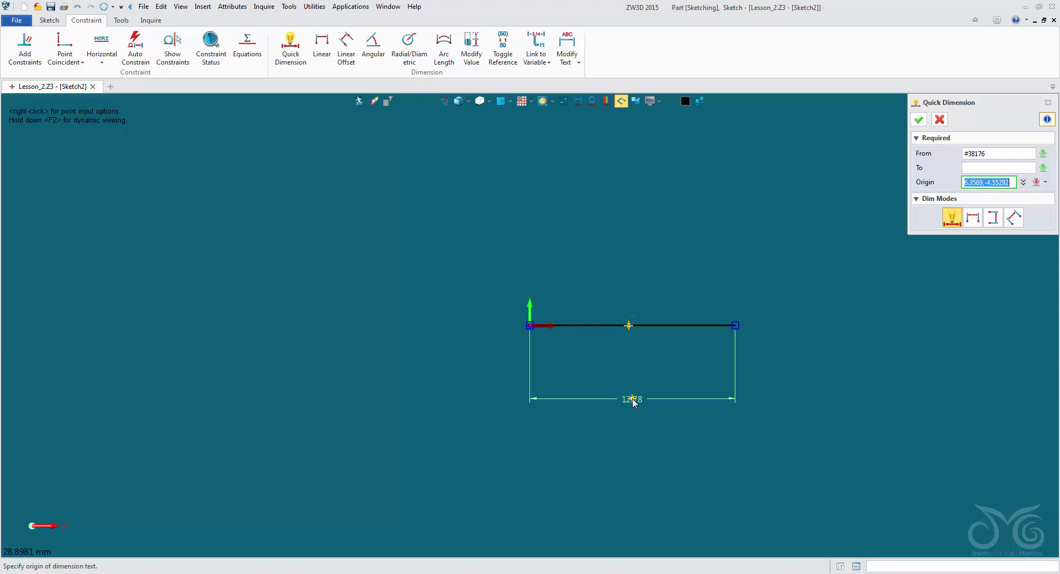
{"action": "left_click", "coordinate": [633, 402]}
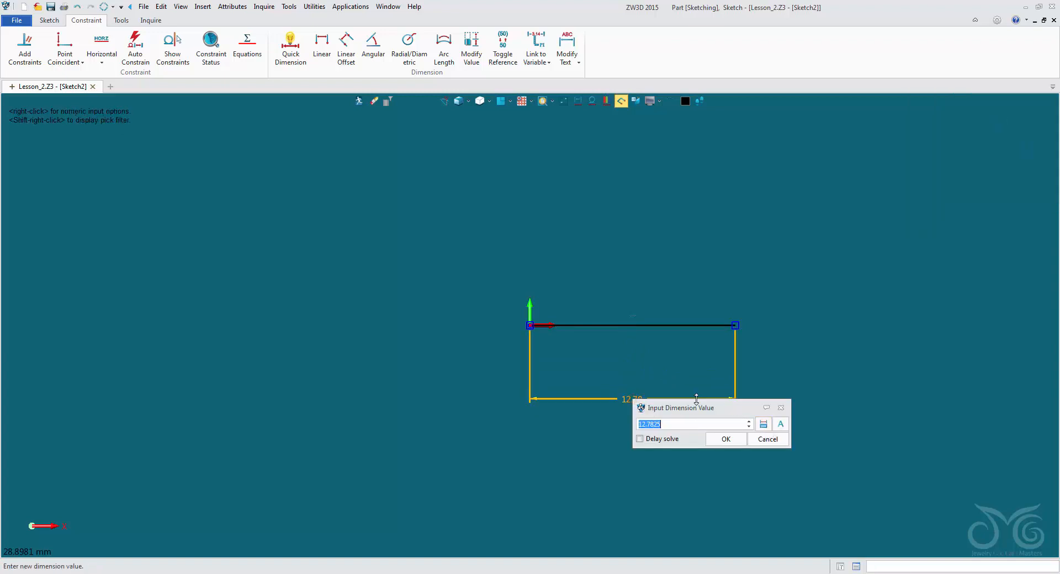
- Step the new dimension's value up and down in 1 mm increments, ending at 13.7825 mm
{"action": "left_click", "coordinate": [675, 425]}
{"action": "scroll", "coordinate": [677, 427], "scroll_direction": "down", "scroll_amount": 5}
{"action": "scroll", "coordinate": [677, 427], "scroll_direction": "up", "scroll_amount": 7}
{"action": "scroll", "coordinate": [677, 426], "scroll_direction": "down", "scroll_amount": 6}
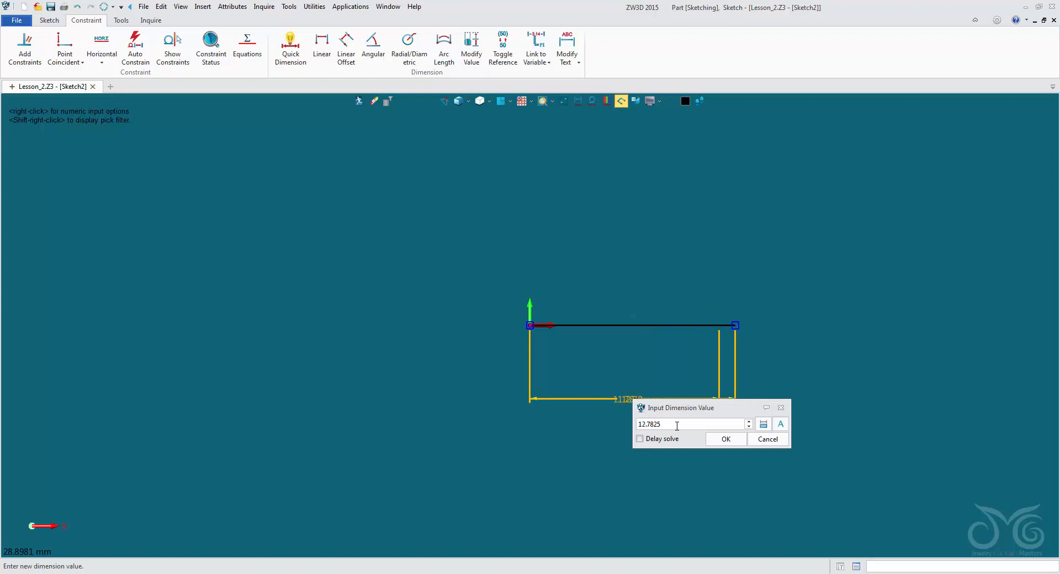
{"action": "scroll", "coordinate": [677, 427], "scroll_direction": "up", "scroll_amount": 5}
{"action": "scroll", "coordinate": [677, 427], "scroll_direction": "down", "scroll_amount": 5}
{"action": "scroll", "coordinate": [677, 426], "scroll_direction": "up", "scroll_amount": 5}
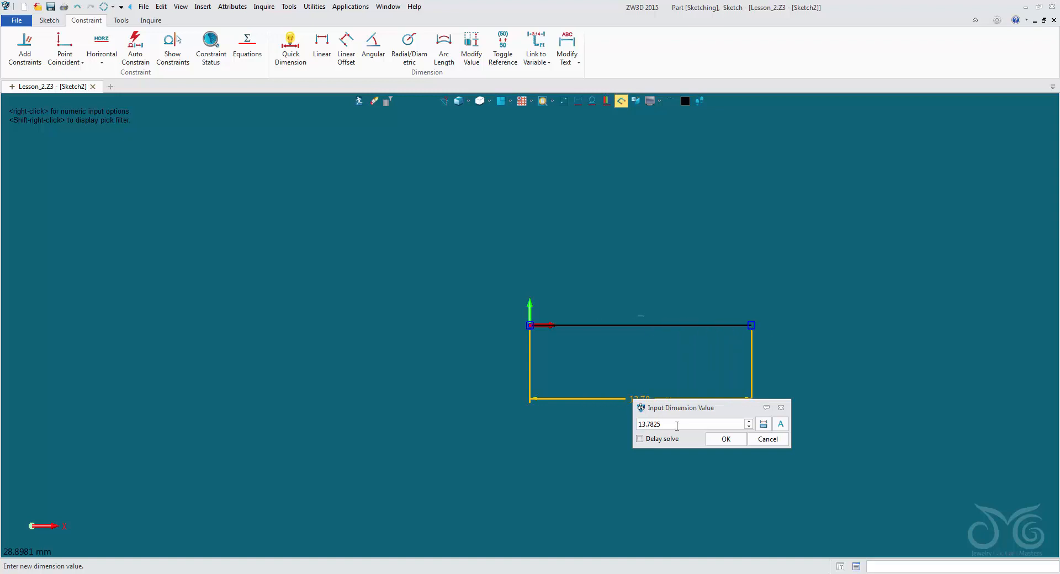
- Set the line's length dimension to 14 mm and close the Quick Dimension command
{"action": "left_click_drag", "start_coordinate": [685, 410], "coordinate": [668, 423]}
{"action": "double_click", "coordinate": [668, 437]}
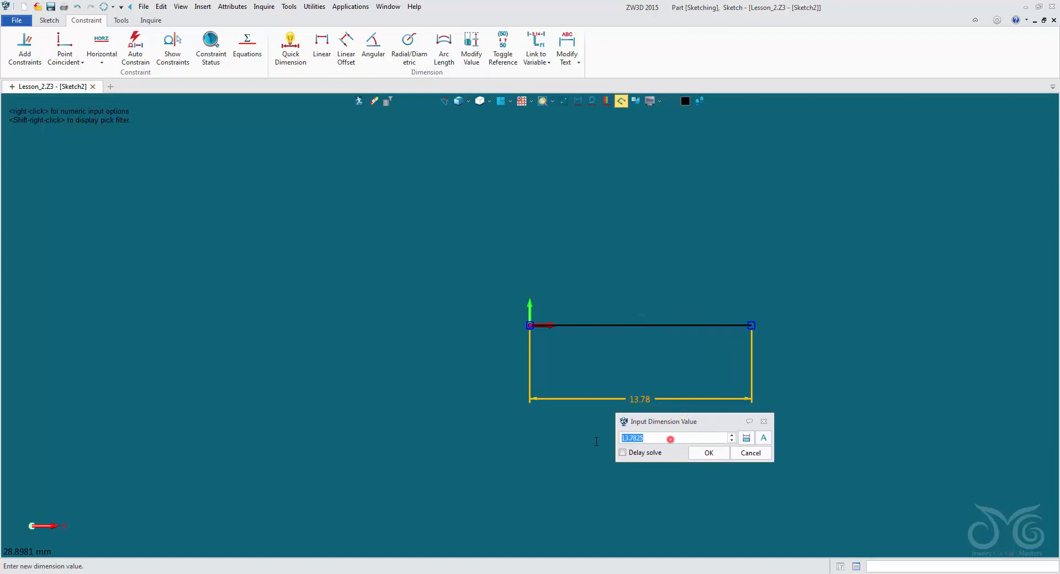
{"action": "type", "text": "14"}
{"action": "key", "text": "Return"}
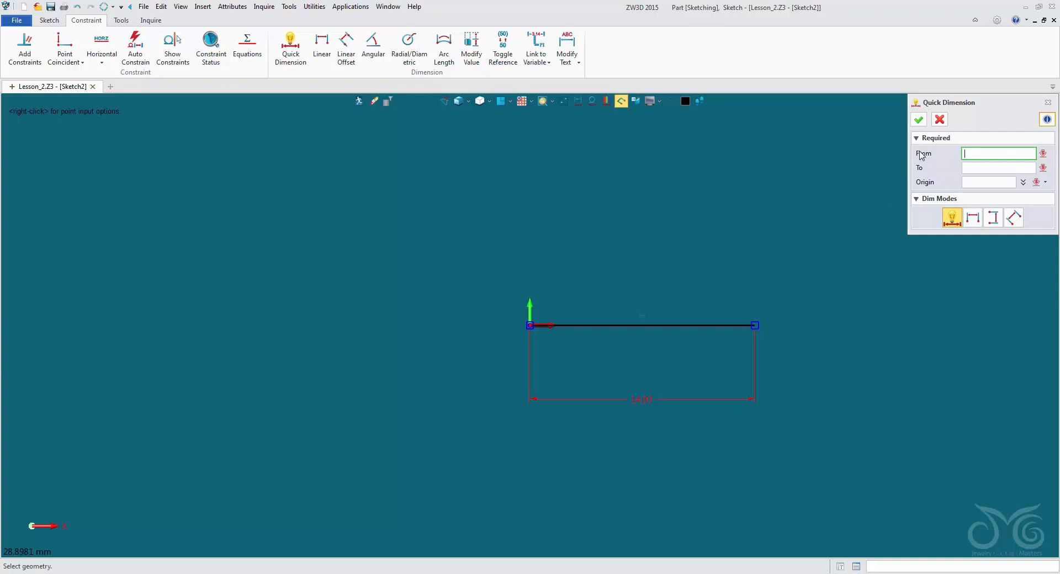
{"action": "left_click", "coordinate": [940, 120]}
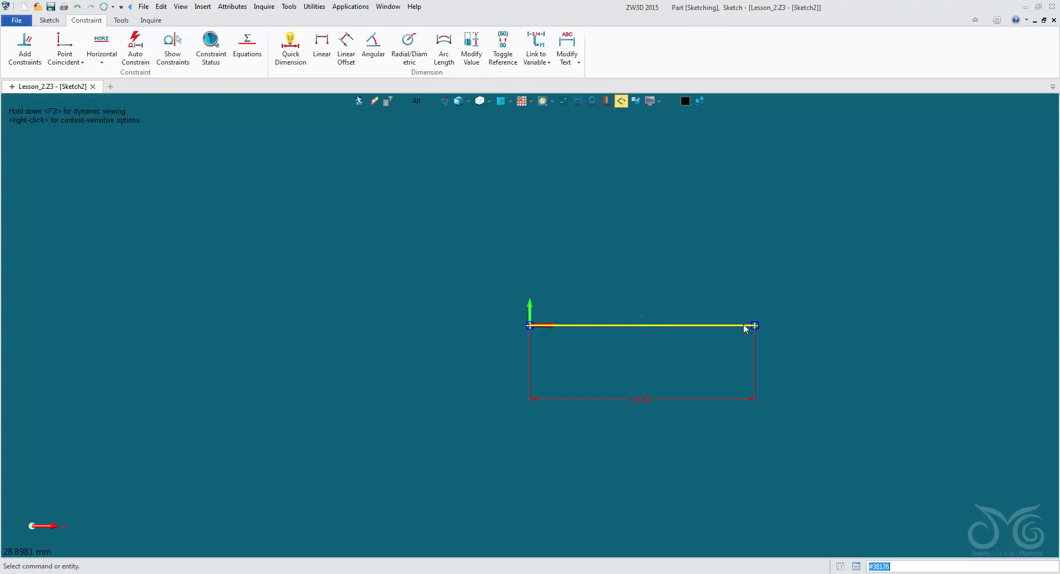
- Try moving the dimensioned line, reopen its length dimension to step the value to 12 mm, and cancel the edit
{"action": "left_click_drag", "start_coordinate": [744, 325], "coordinate": [689, 359]}
{"action": "key", "text": "Escape"}
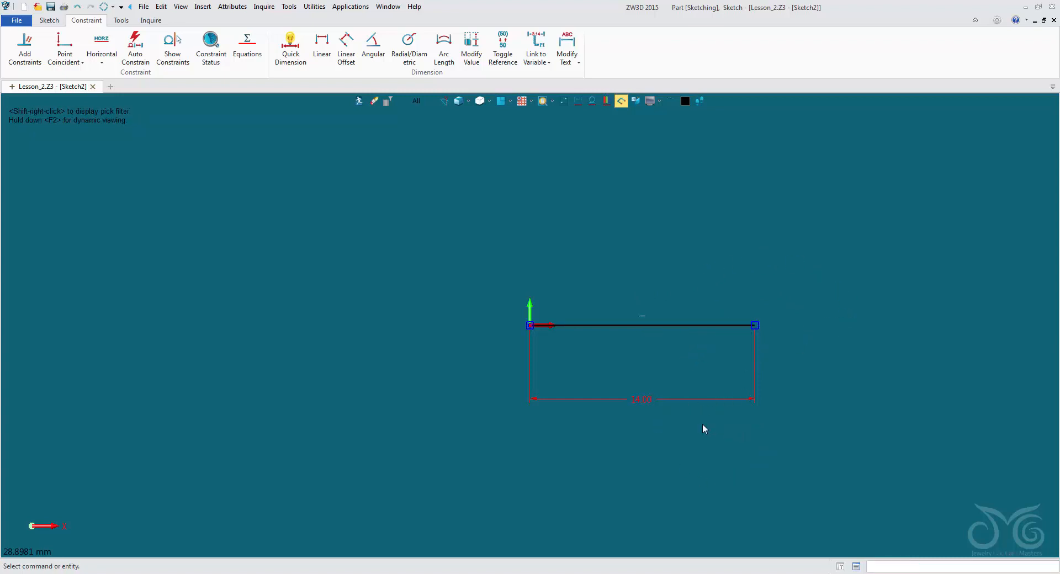
{"action": "double_click", "coordinate": [657, 401]}
{"action": "scroll", "coordinate": [694, 430], "scroll_direction": "up", "scroll_amount": 3}
{"action": "scroll", "coordinate": [693, 430], "scroll_direction": "down", "scroll_amount": 5}
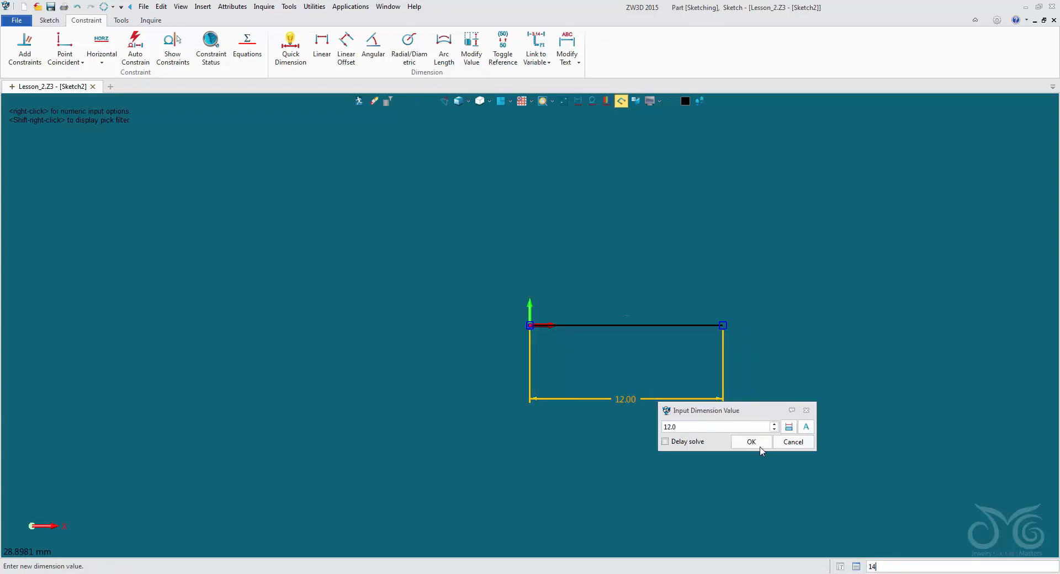
{"action": "left_click", "coordinate": [806, 445]}
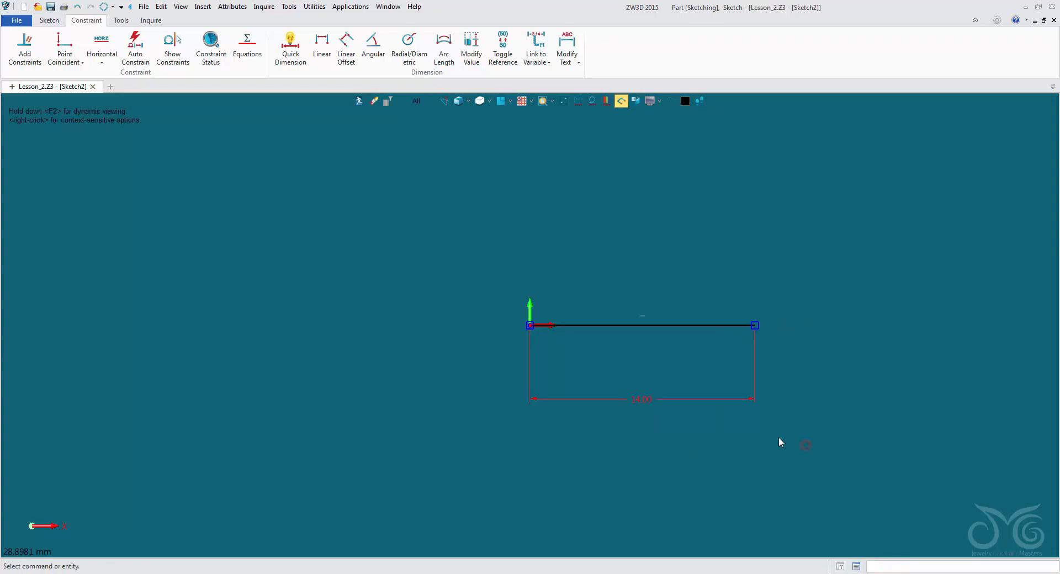
- Modify the line's length dimension to 17 mm and set the linear step size for value input to 0.1
{"action": "right_click", "coordinate": [684, 399]}
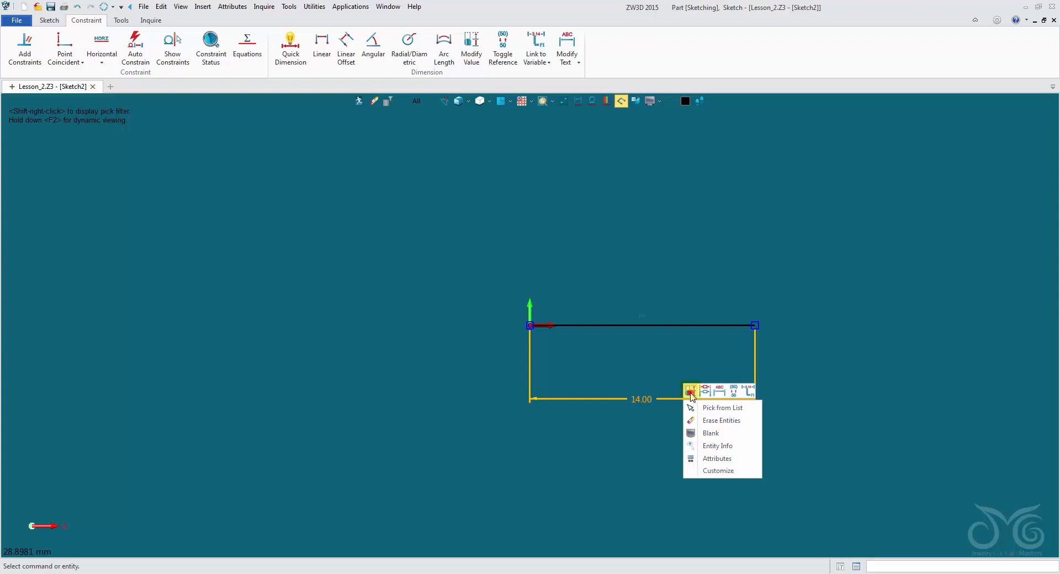
{"action": "left_click", "coordinate": [691, 393]}
{"action": "type", "text": "17.0"}
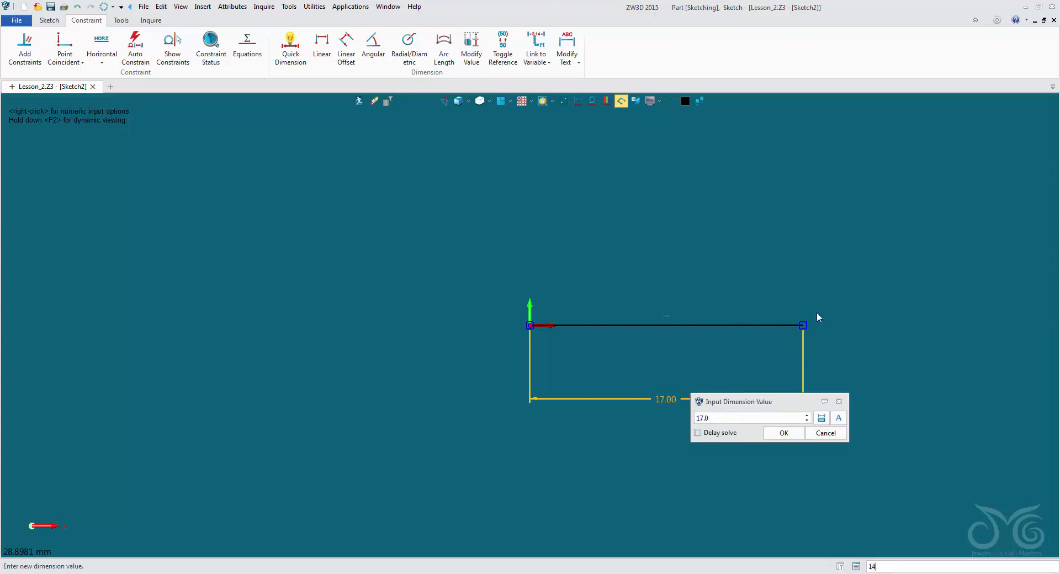
{"action": "right_click", "coordinate": [855, 212]}
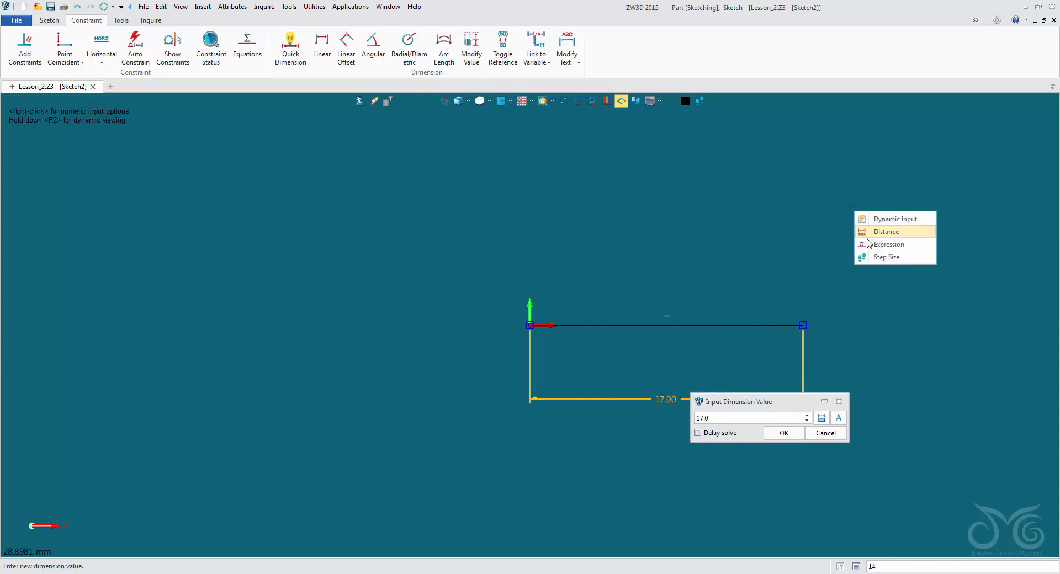
{"action": "left_click", "coordinate": [874, 257]}
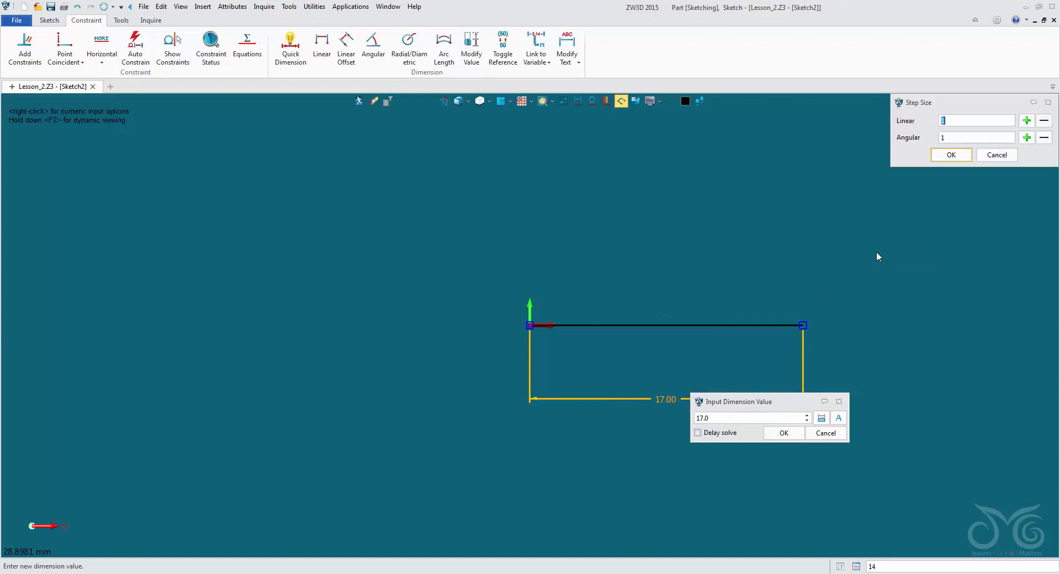
{"action": "type", "text": "0.1"}
{"action": "left_click", "coordinate": [941, 155]}
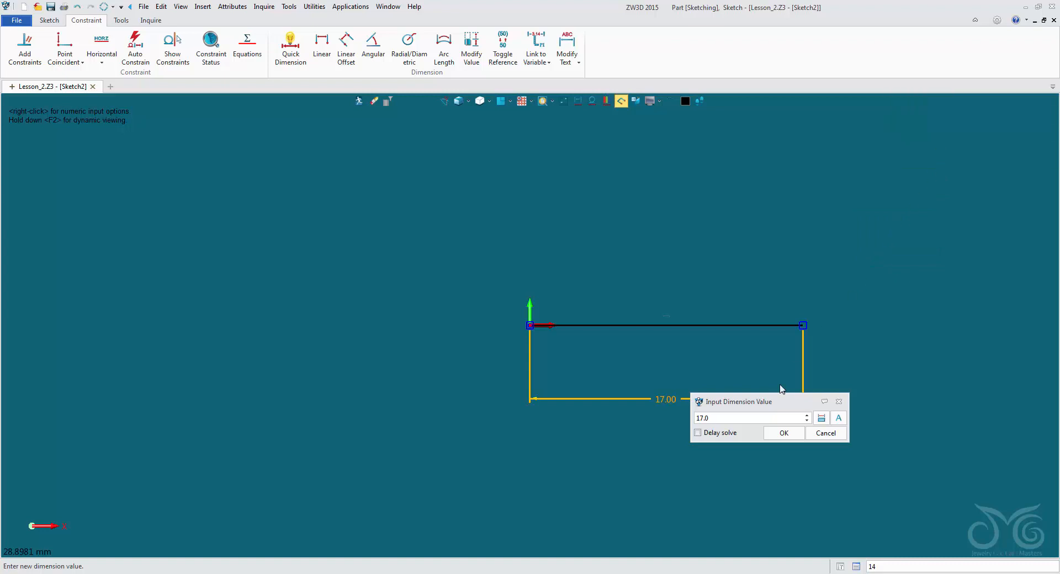
- Reduce the line's length dimension to 16 mm in 0.1 mm steps and accept the value
{"action": "scroll", "coordinate": [759, 422], "scroll_direction": "down", "scroll_amount": 11}
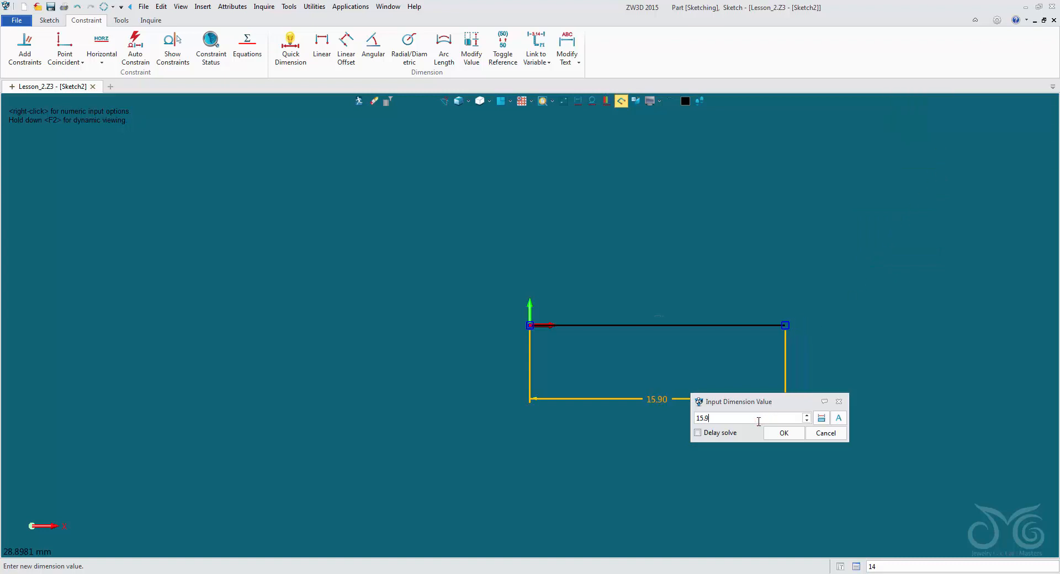
{"action": "scroll", "coordinate": [759, 422], "scroll_direction": "up", "scroll_amount": 1}
{"action": "left_click", "coordinate": [776, 433]}
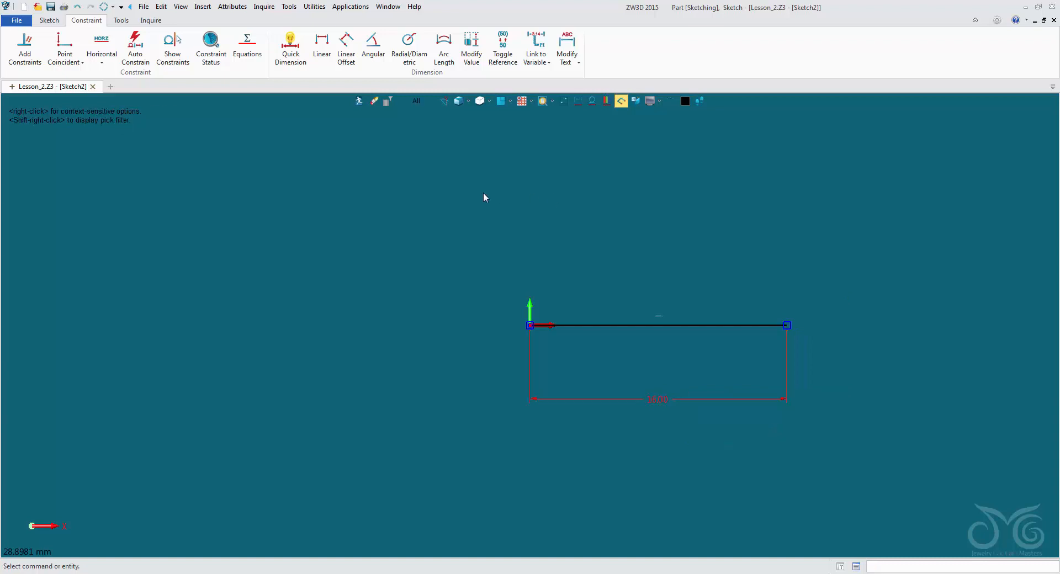
- Draw a separate horizontal line about 8.4 mm long, above and to the left of the origin, using the automatic horizontal snap
{"action": "left_click", "coordinate": [45, 20]}
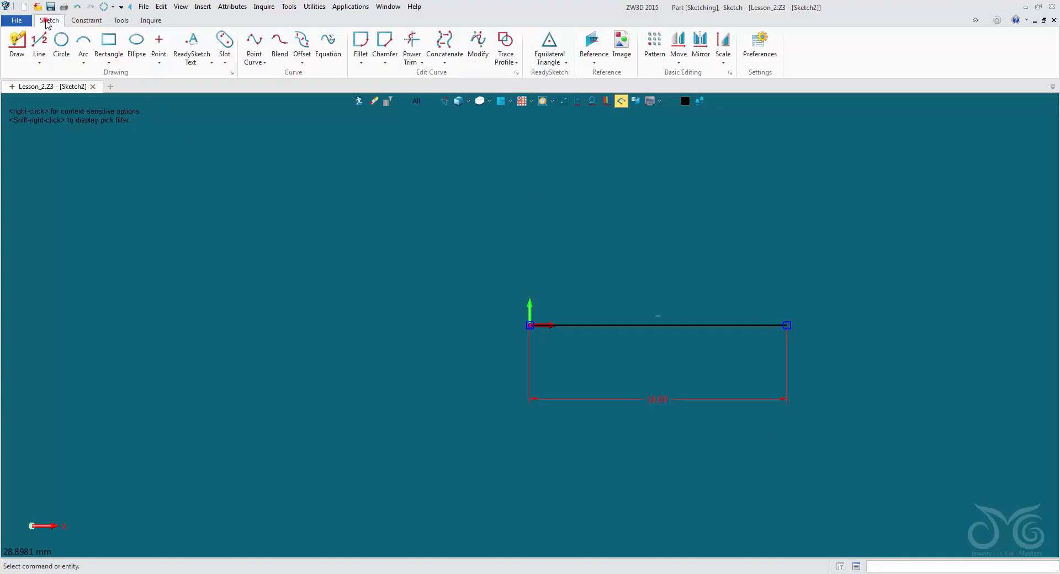
{"action": "left_click", "coordinate": [39, 41]}
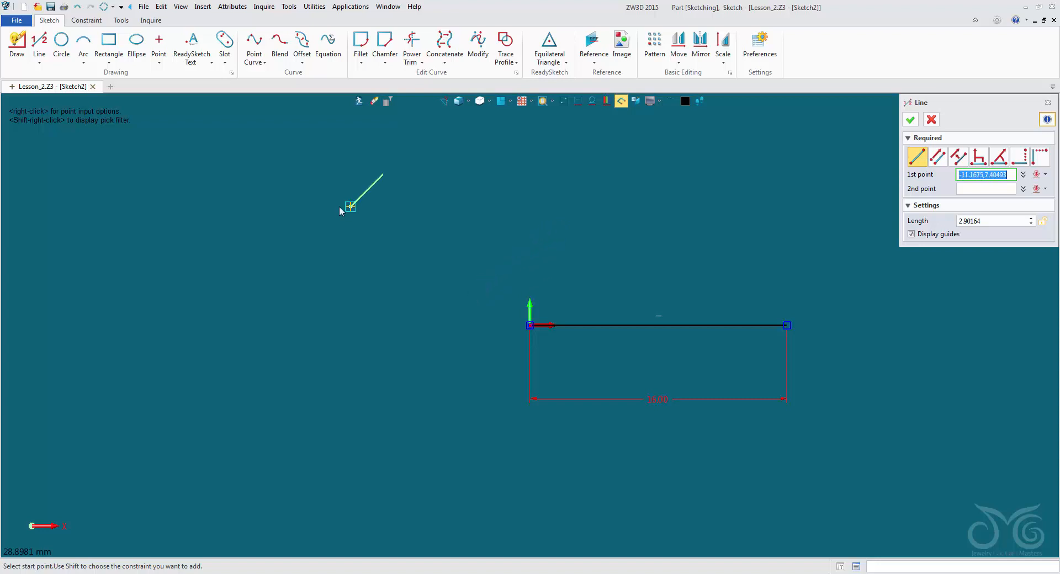
{"action": "left_click", "coordinate": [269, 222]}
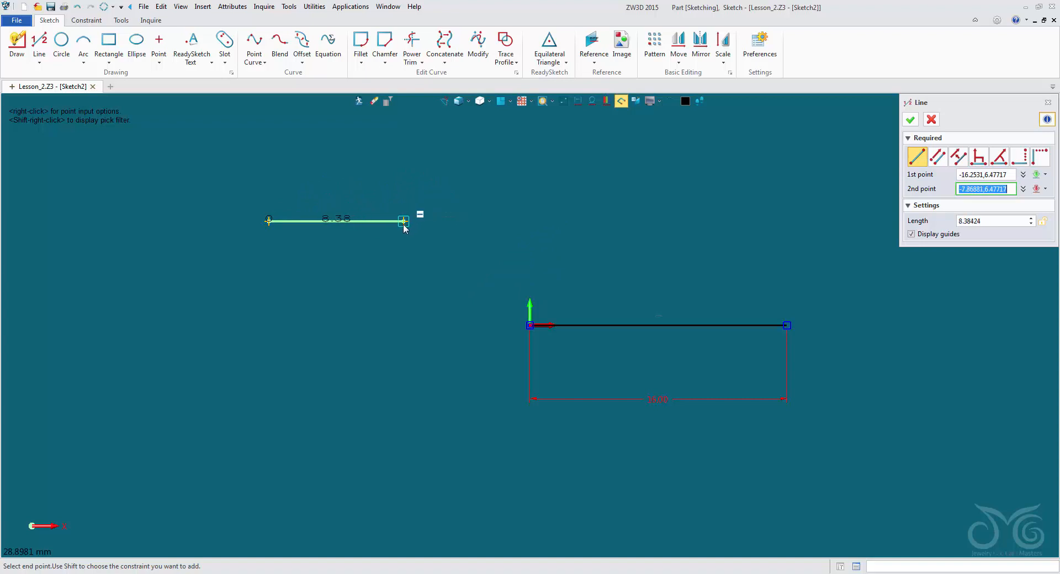
{"action": "left_click", "coordinate": [404, 222]}
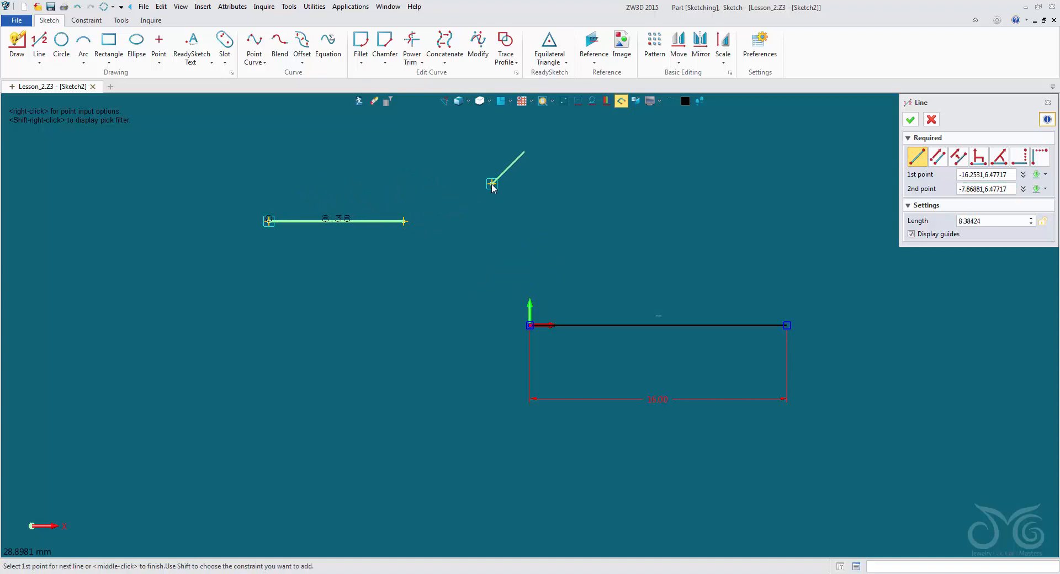
{"action": "middle_click", "coordinate": [410, 199]}
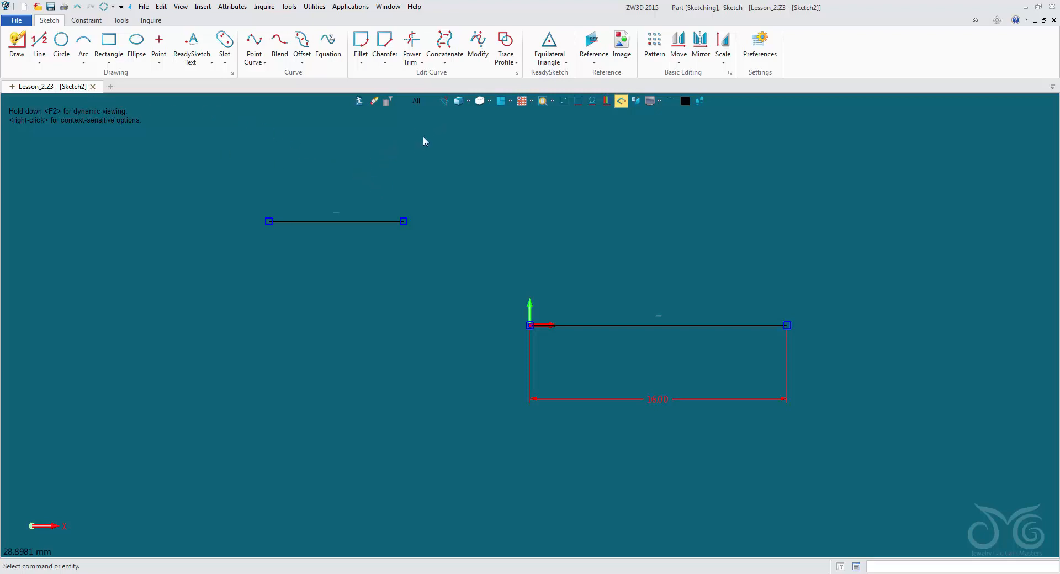
- Disable Smart Pick in the Snap Filter settings and close them
{"action": "left_click", "coordinate": [445, 101]}
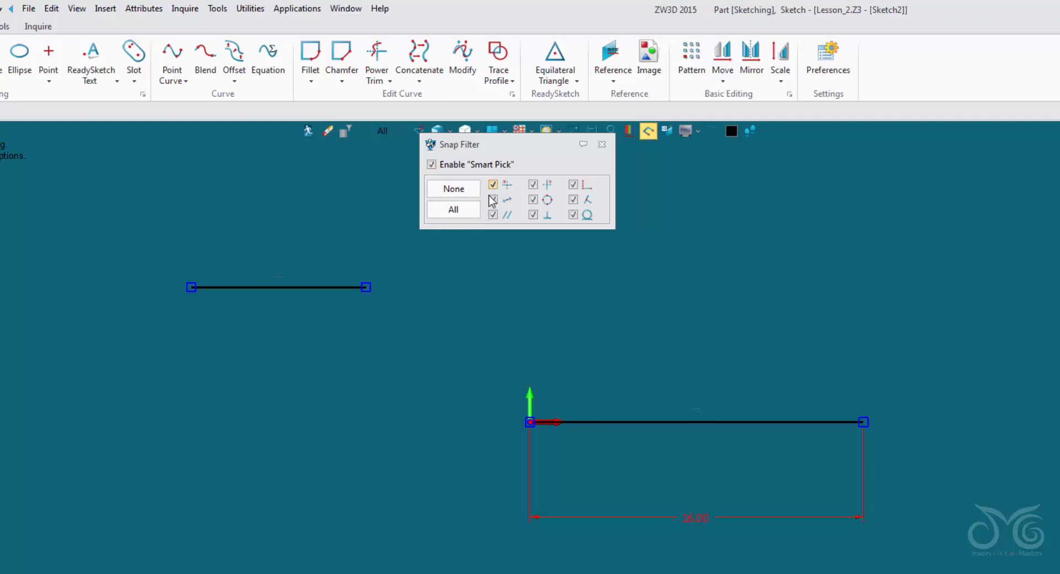
{"action": "left_click", "coordinate": [431, 164]}
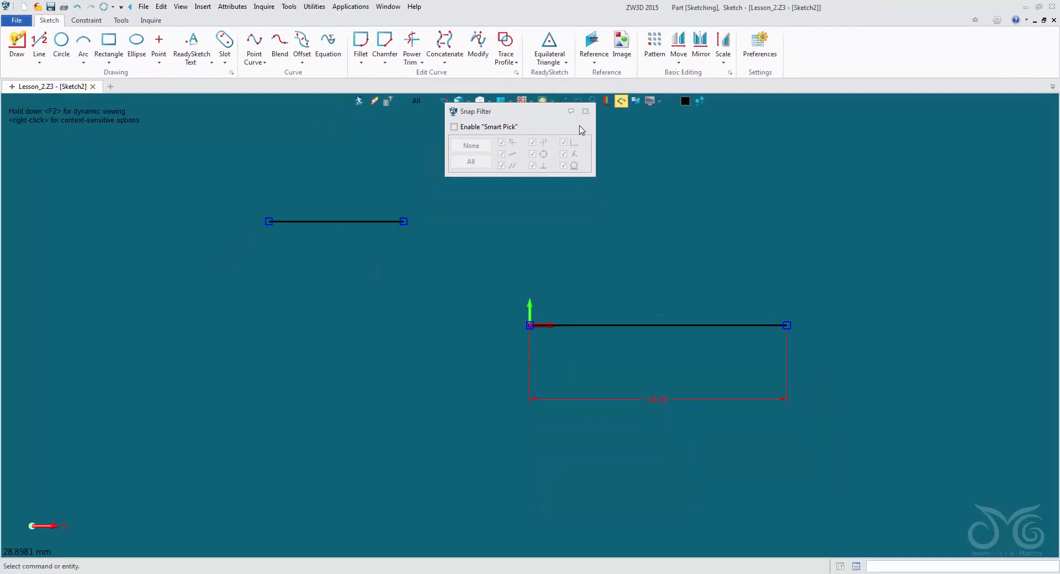
{"action": "left_click", "coordinate": [590, 120]}
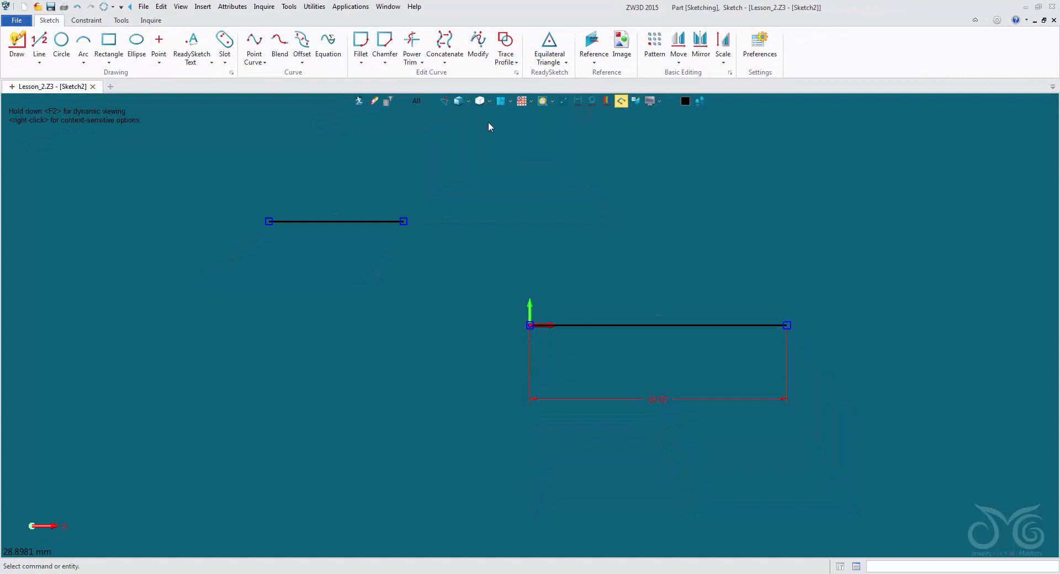
- Draw a nearly horizontal line about 11.2 mm long just below the 8.4 mm line and finish the Line command
{"action": "left_click", "coordinate": [39, 44]}
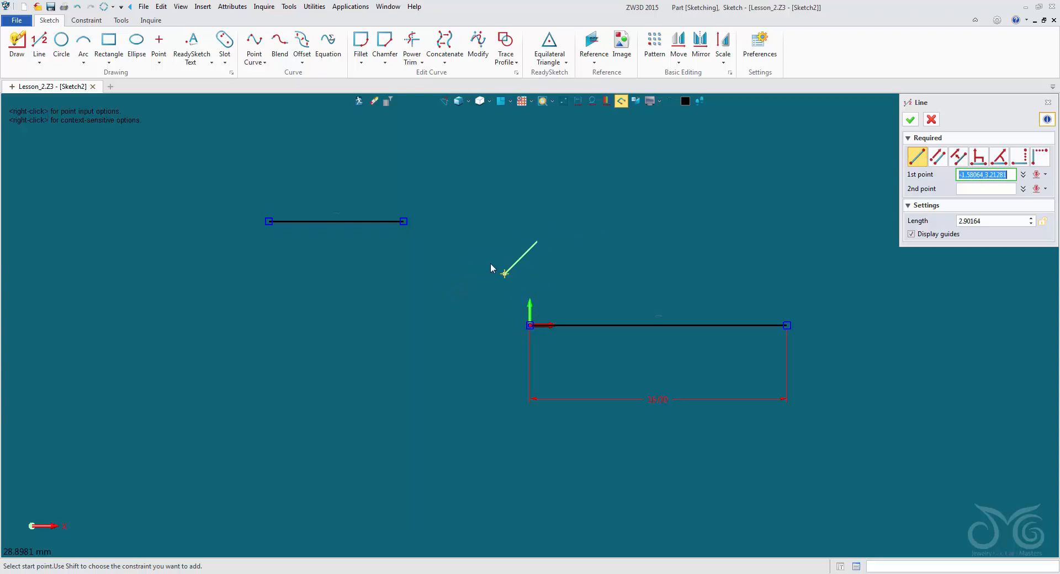
{"action": "left_click", "coordinate": [396, 264]}
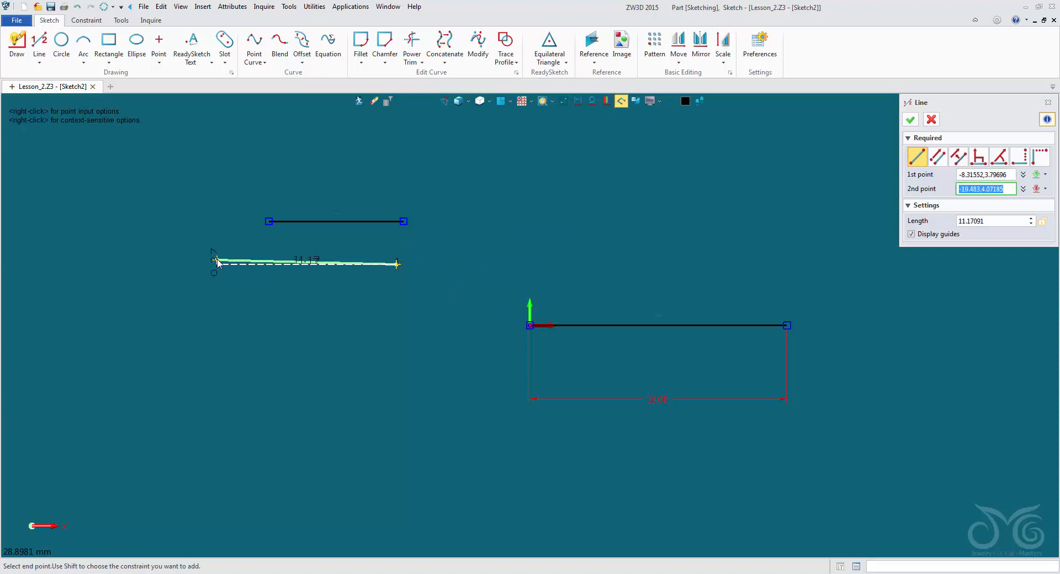
{"action": "left_click", "coordinate": [216, 265]}
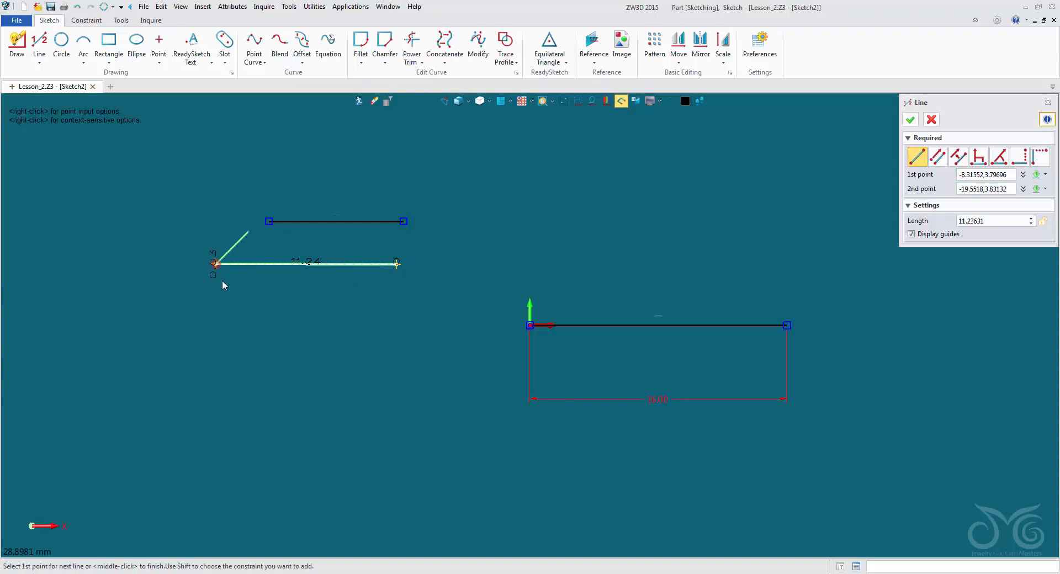
{"action": "middle_click", "coordinate": [271, 291]}
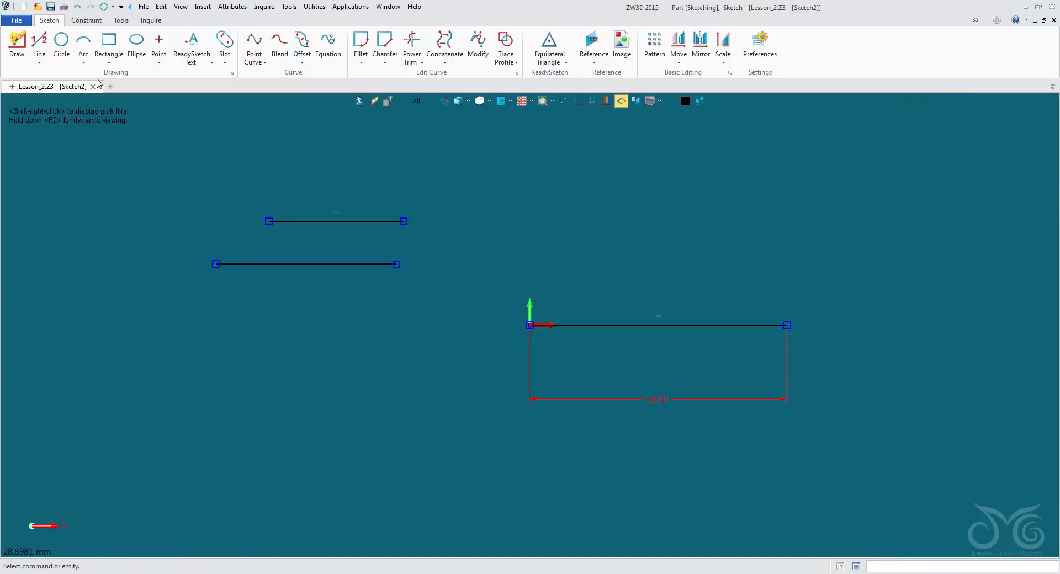
- Apply a Horizontal constraint to the newly drawn lower line and finish the command
{"action": "left_click", "coordinate": [86, 20]}
{"action": "left_click", "coordinate": [102, 47]}
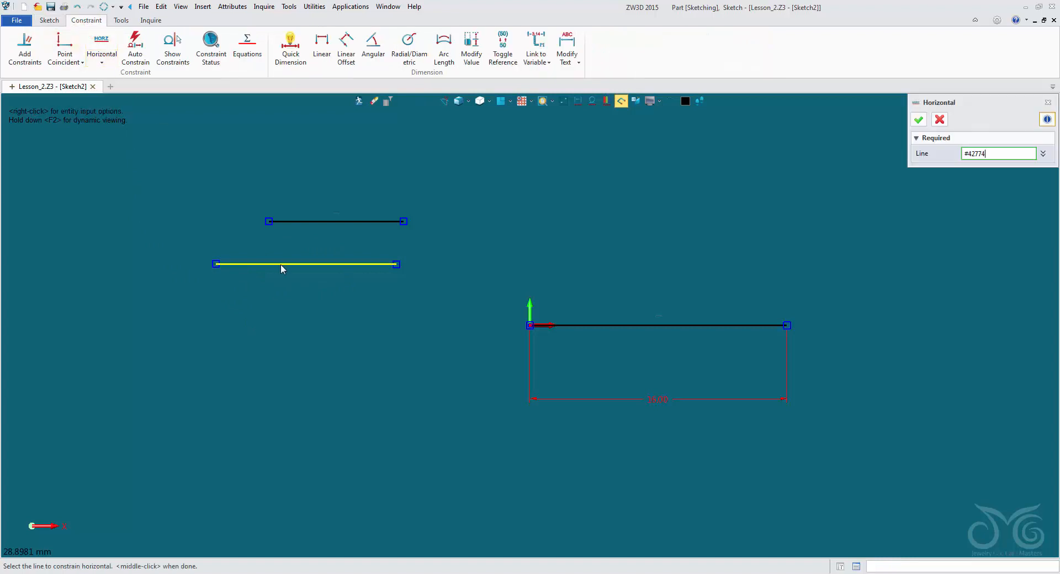
{"action": "left_click", "coordinate": [280, 264]}
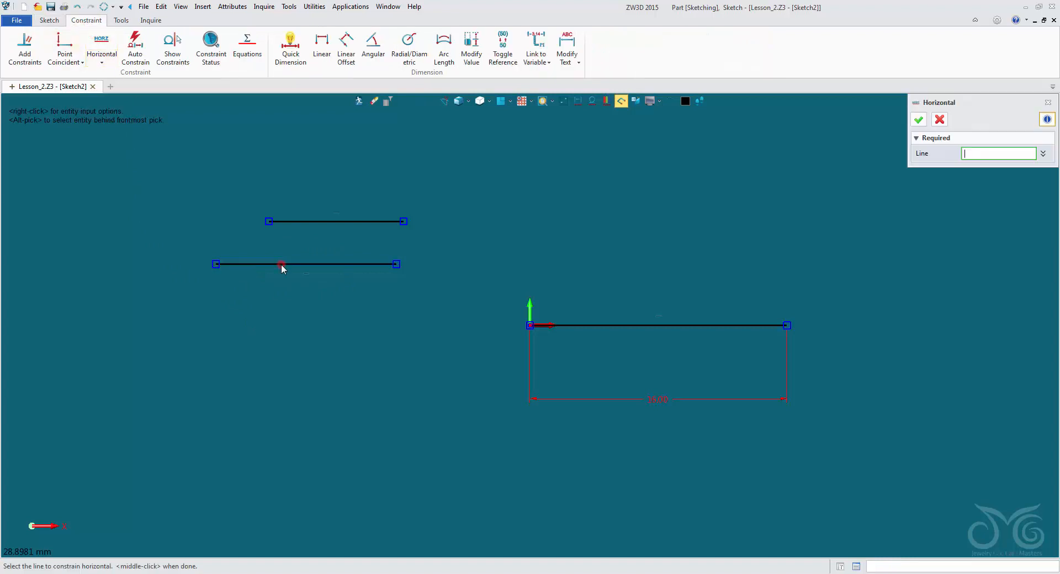
{"action": "middle_click", "coordinate": [837, 161]}
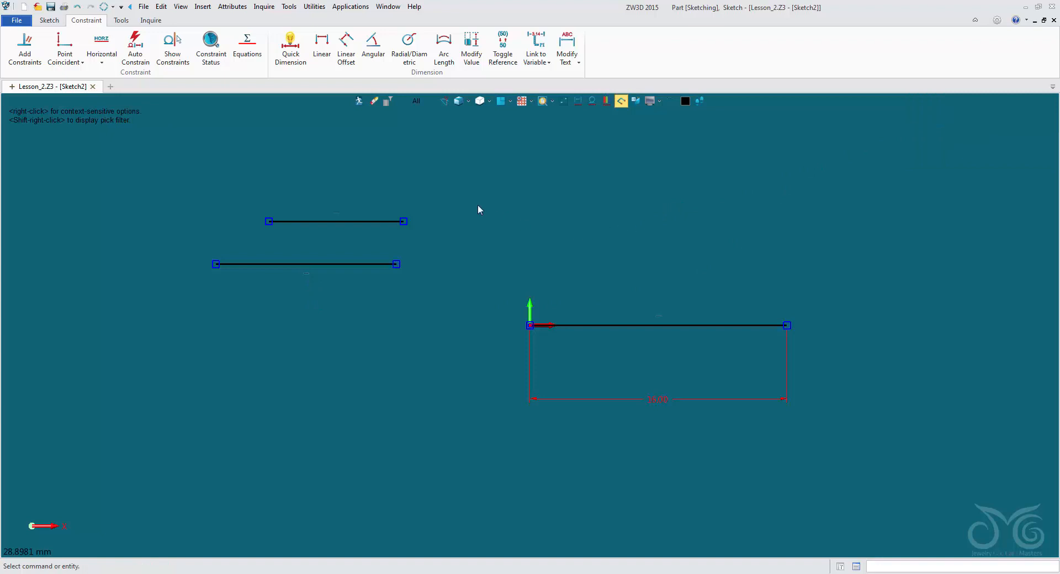
- Re-enable Smart Pick in the Snap Filter settings and close them
{"action": "left_click", "coordinate": [445, 105]}
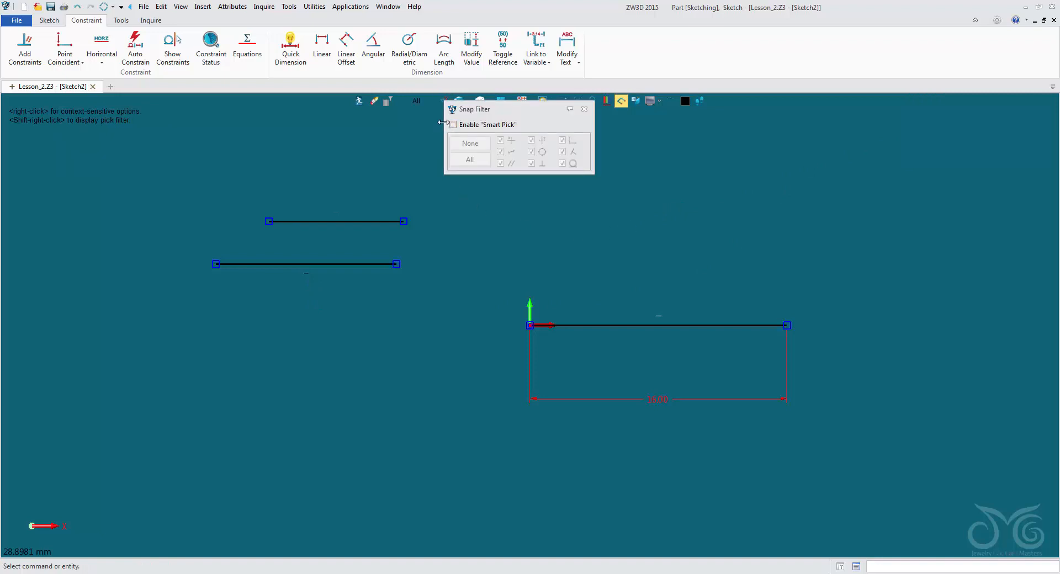
{"action": "left_click", "coordinate": [452, 125]}
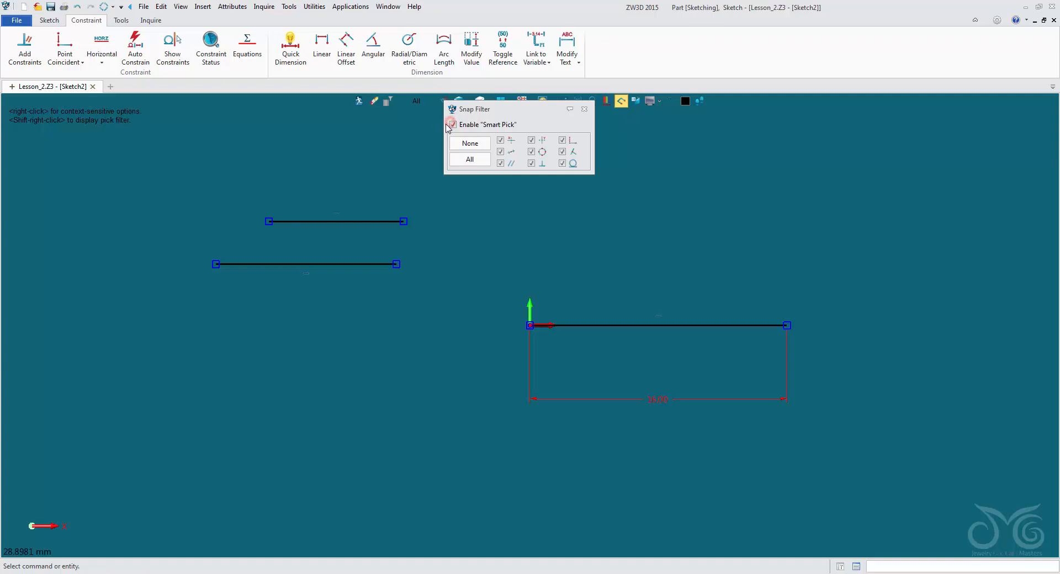
{"action": "left_click", "coordinate": [584, 109]}
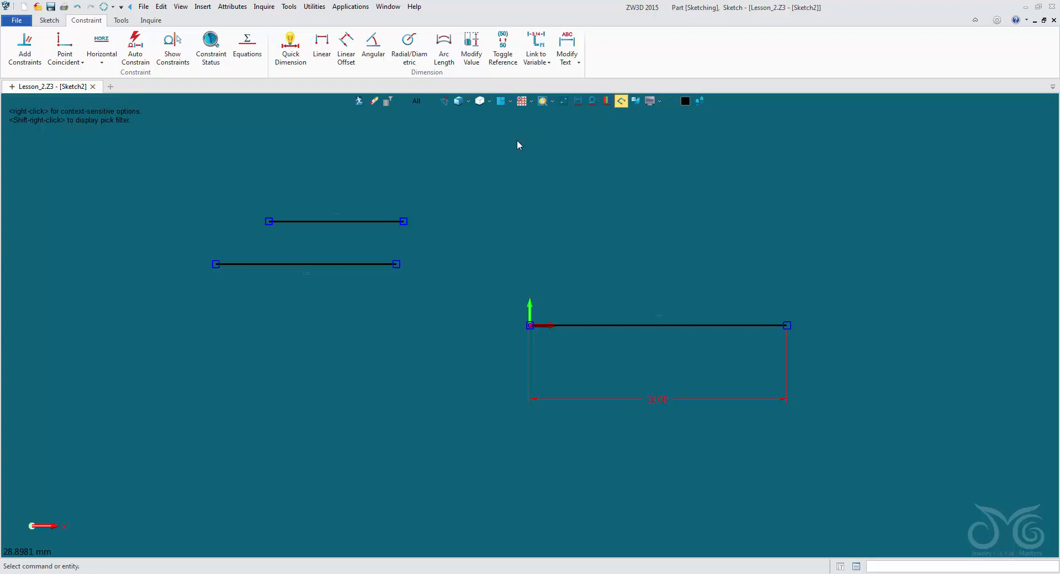
- Delete the two separate horizontal lines above and to the left of the origin
{"action": "left_click_drag", "start_coordinate": [517, 142], "coordinate": [271, 277]}
{"action": "key", "text": "Delete"}
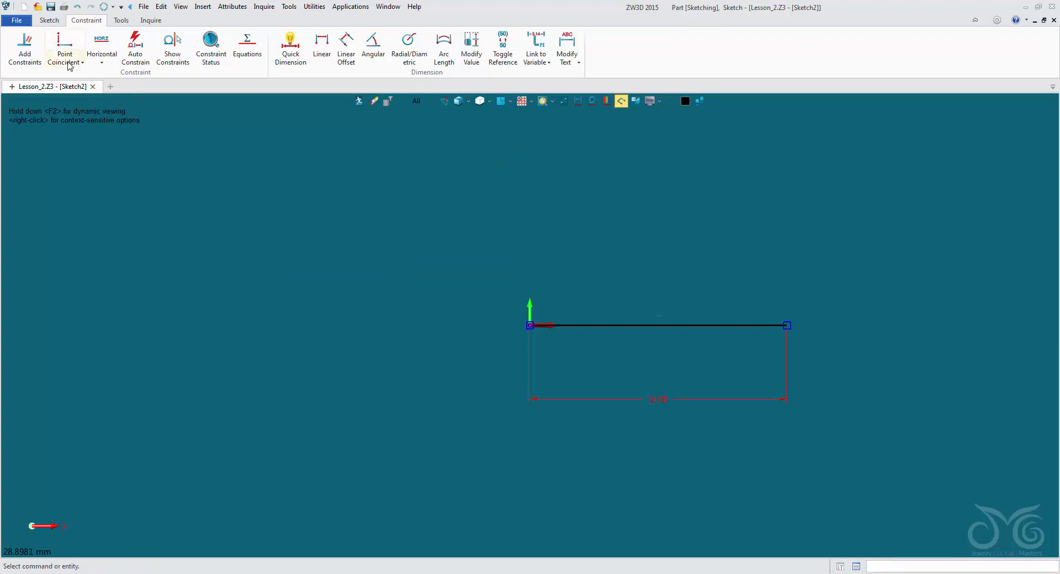
- Draw a diagonal line about 15.8 mm long from the origin up and to the right, and finish the Line command
{"action": "left_click", "coordinate": [49, 20]}
{"action": "left_click", "coordinate": [38, 44]}
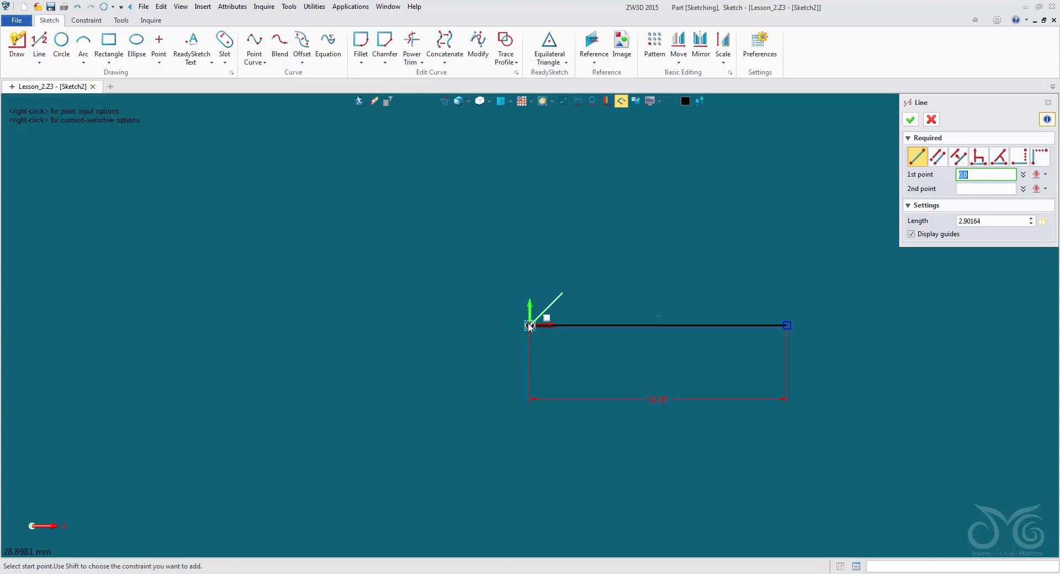
{"action": "left_click", "coordinate": [529, 326]}
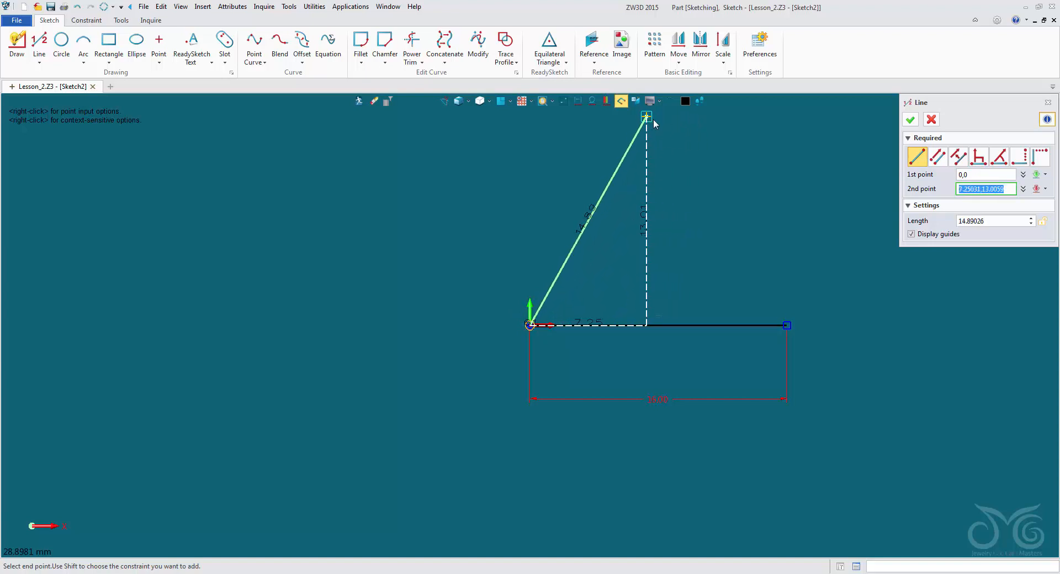
{"action": "left_click", "coordinate": [700, 137]}
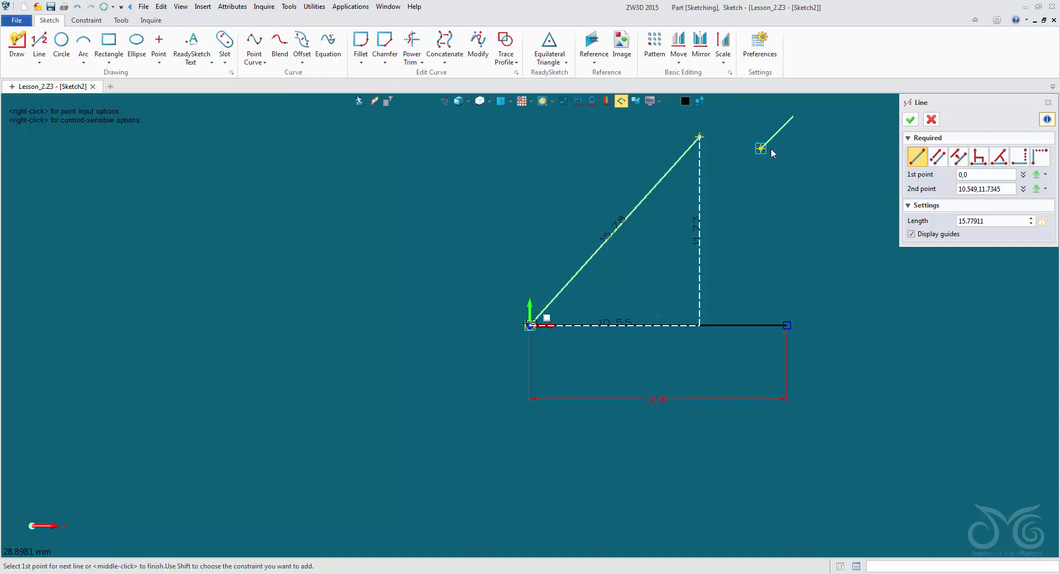
{"action": "left_click", "coordinate": [911, 120]}
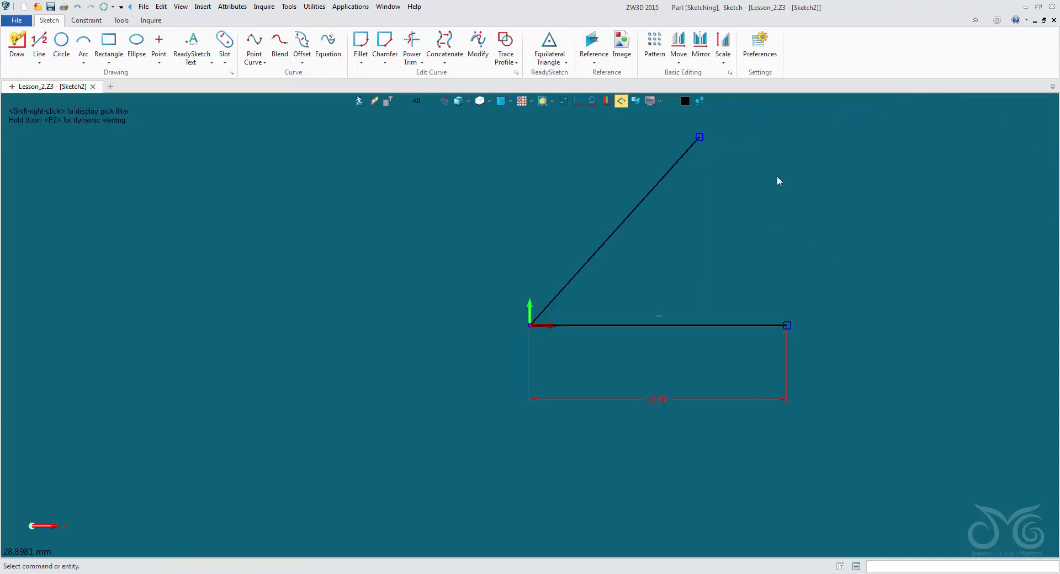
- Add a Quick Dimension for the angle between the diagonal line and the horizontal line, placing it between them
{"action": "right_click", "coordinate": [745, 173]}
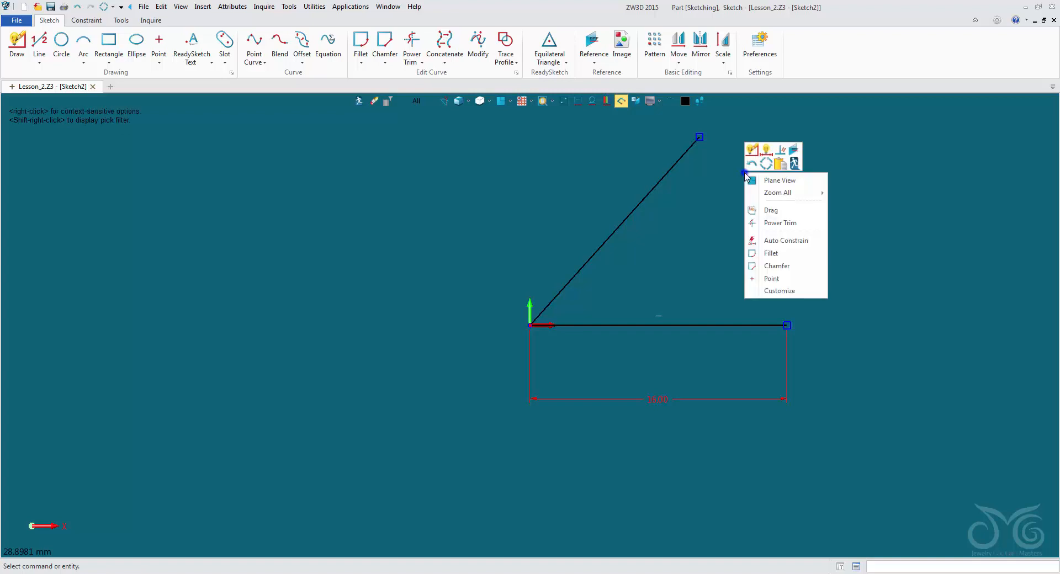
{"action": "left_click", "coordinate": [764, 151]}
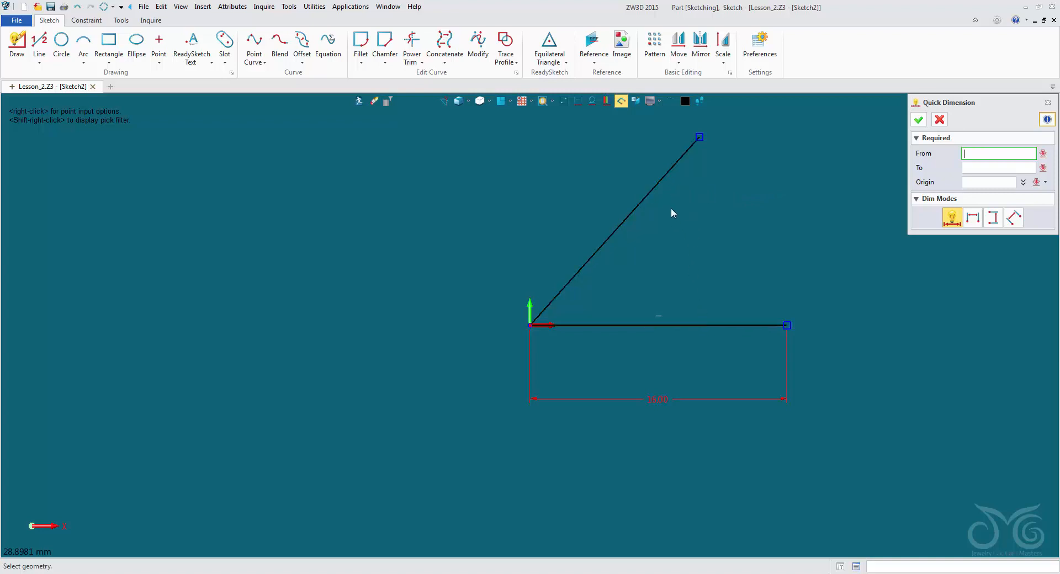
{"action": "left_click", "coordinate": [654, 188]}
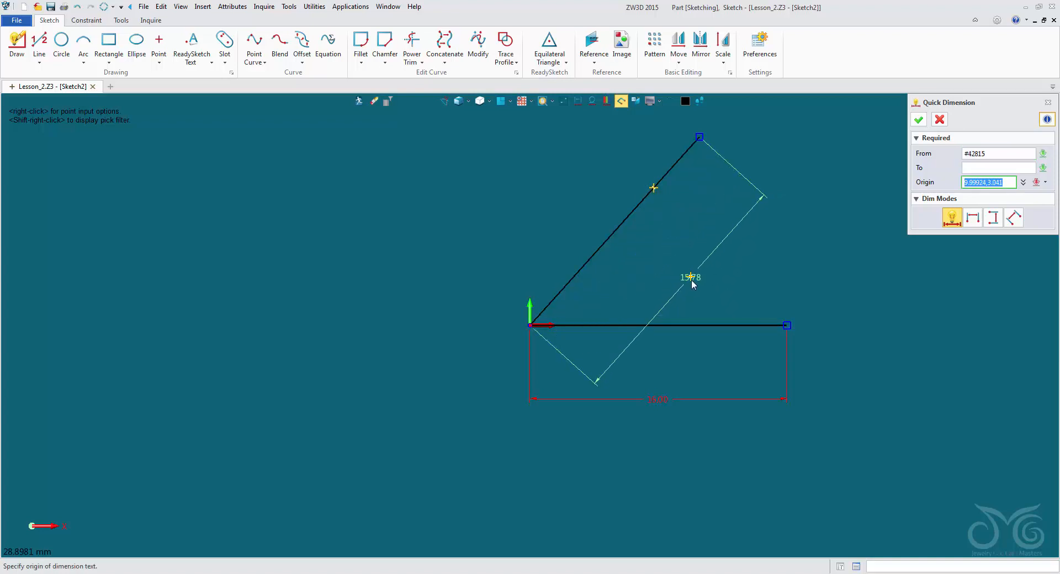
{"action": "left_click", "coordinate": [700, 326]}
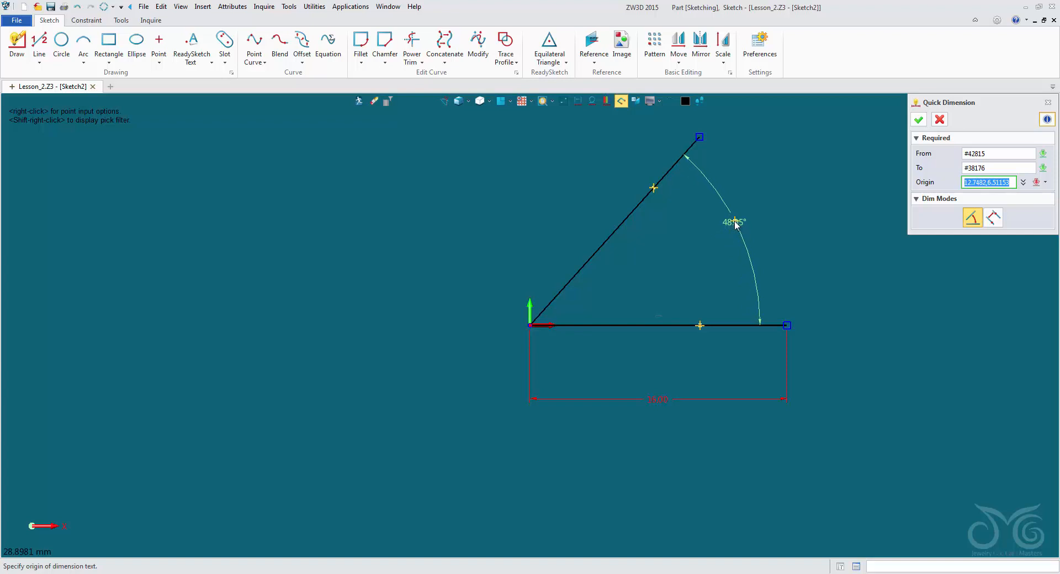
{"action": "left_click", "coordinate": [735, 223]}
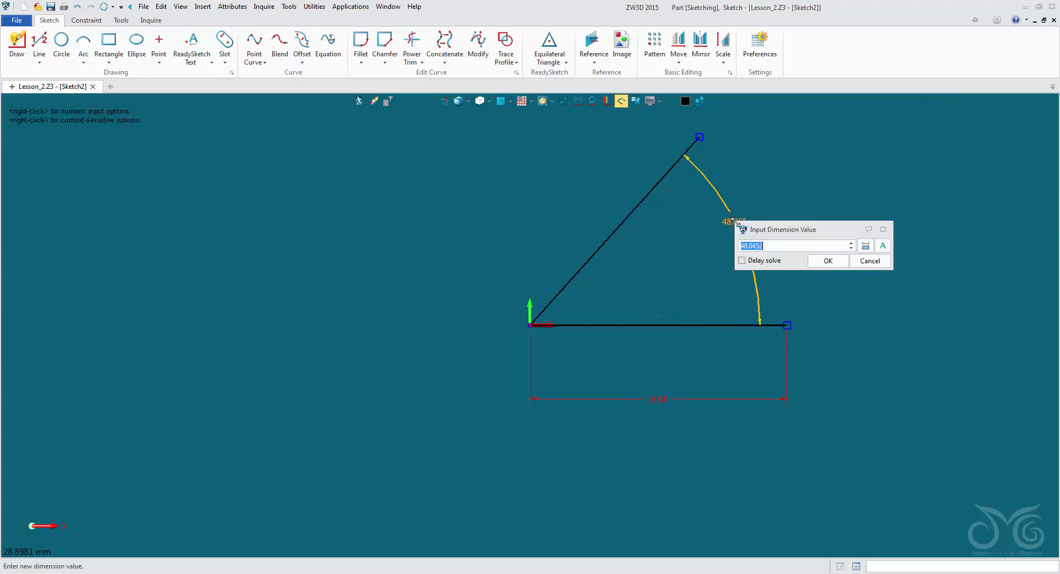
- Preview other angles by stepping the dimension value down to about 46° and up to about 56°, and return it to its starting value
{"action": "left_click_drag", "start_coordinate": [787, 230], "coordinate": [838, 196]}
{"action": "left_click", "coordinate": [830, 211]}
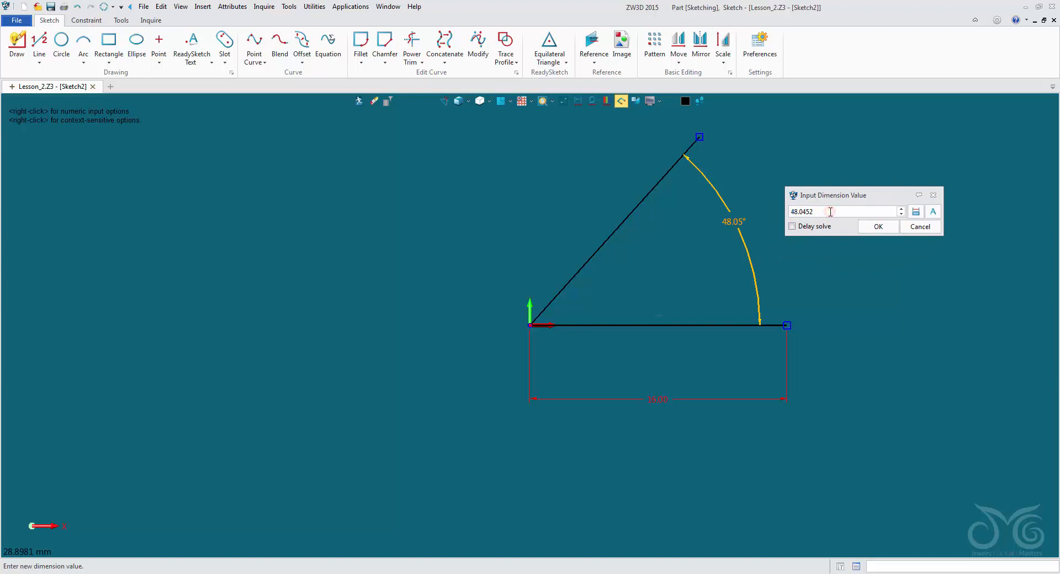
{"action": "key", "text": "Up"}
{"action": "key", "text": "Down"}
{"action": "key", "text": "Down"}
{"action": "key", "text": "Down"}
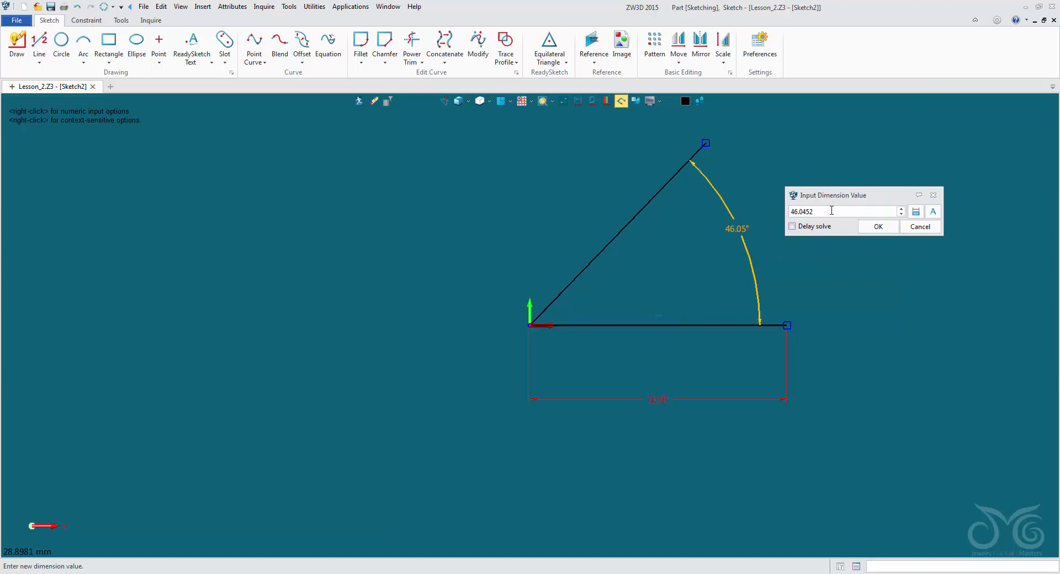
{"action": "key", "text": "Up"}
{"action": "key", "text": "Up"}
{"action": "key", "text": "Up"}
{"action": "key", "text": "Up"}
{"action": "key", "text": "Up"}
{"action": "key", "text": "Up"}
{"action": "key", "text": "Up"}
{"action": "key", "text": "Up"}
{"action": "key", "text": "Up"}
{"action": "key", "text": "Up"}
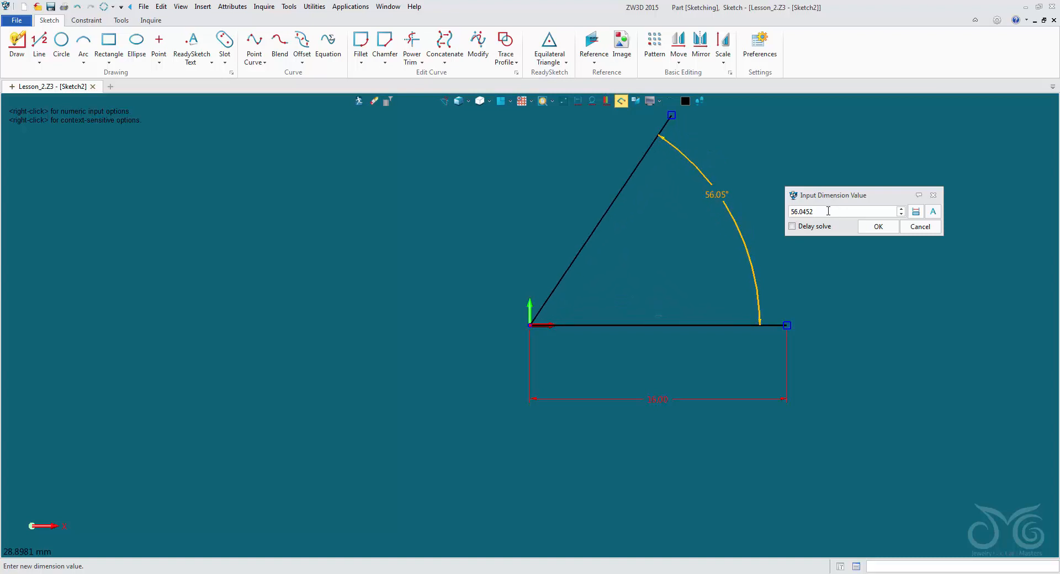
{"action": "scroll", "coordinate": [828, 211], "scroll_direction": "down", "scroll_amount": 8}
- Set the angle between the two lines to 45° and finish the Quick Dimension command
{"action": "left_click_drag", "start_coordinate": [825, 211], "coordinate": [773, 219]}
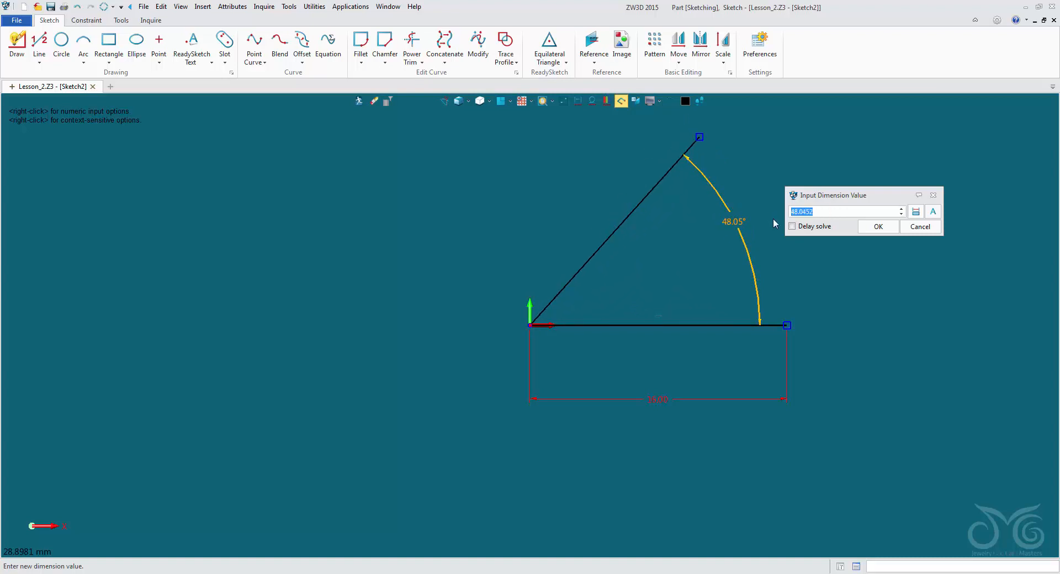
{"action": "type", "text": "45"}
{"action": "key", "text": "Return"}
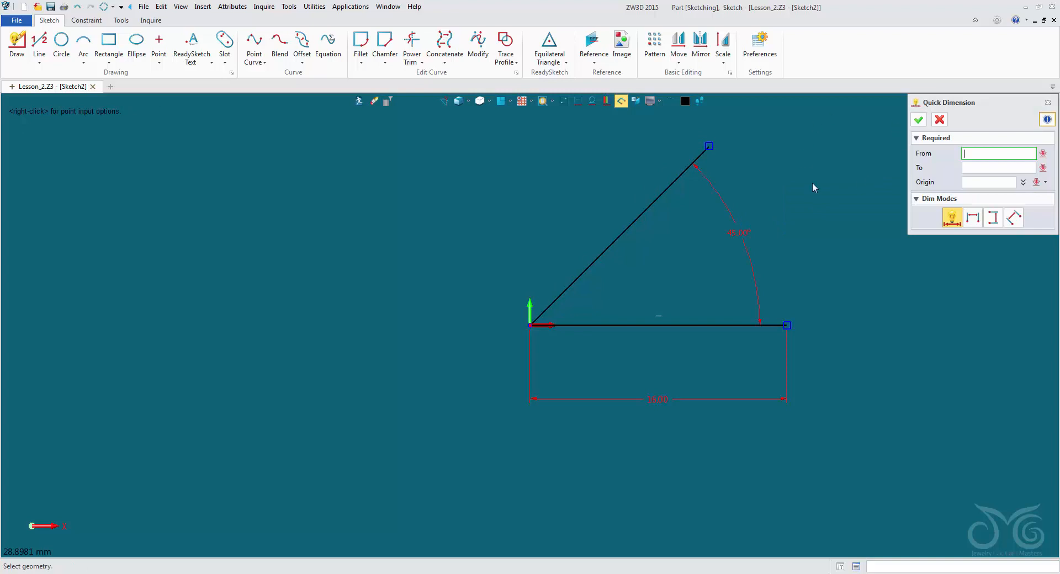
{"action": "left_click", "coordinate": [939, 119]}
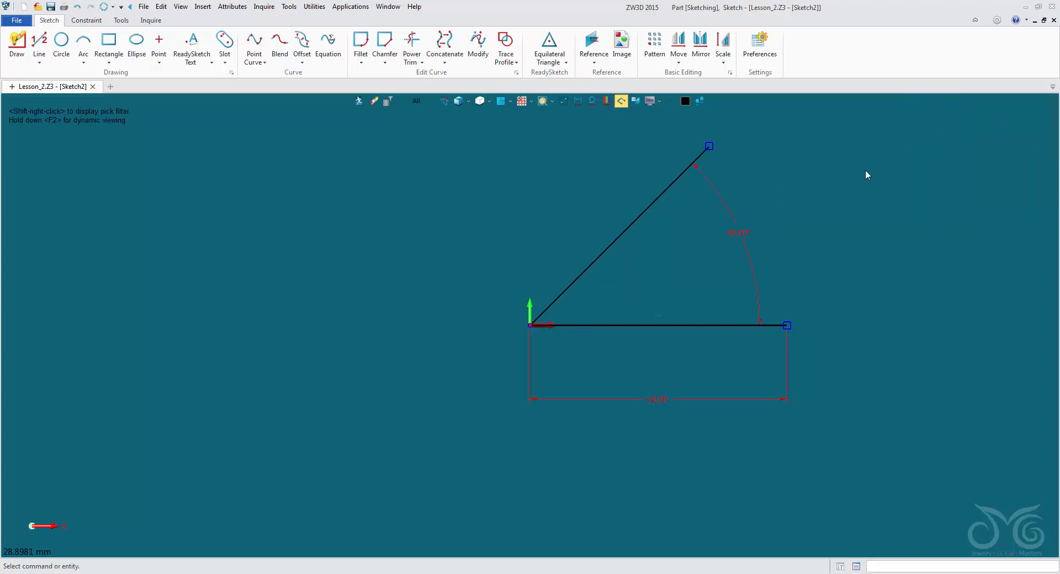
- Open the 45° dimension for editing and adjust the angular step size used for stepping its value
{"action": "double_click", "coordinate": [749, 233]}
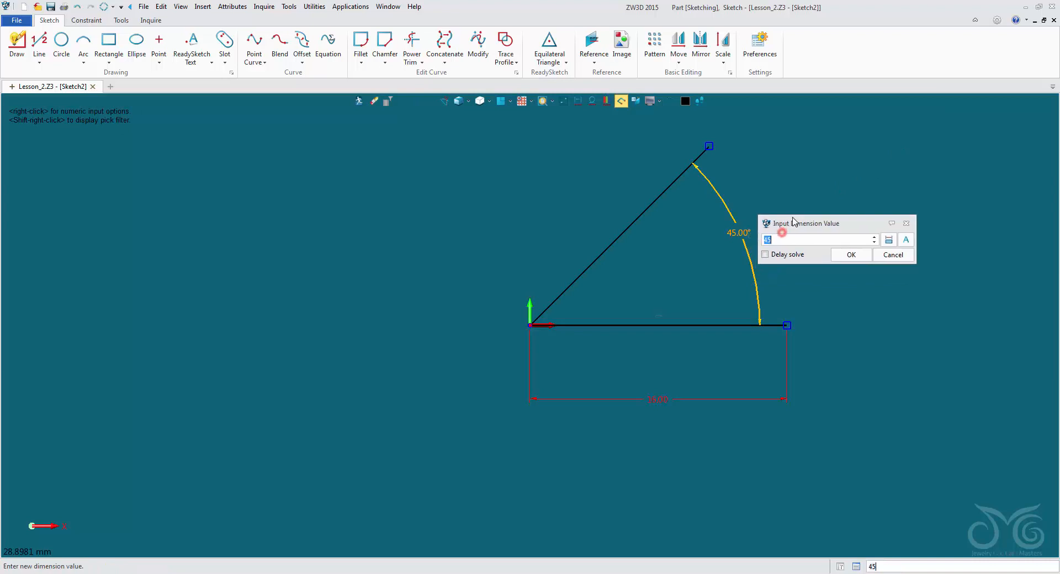
{"action": "right_click", "coordinate": [935, 147]}
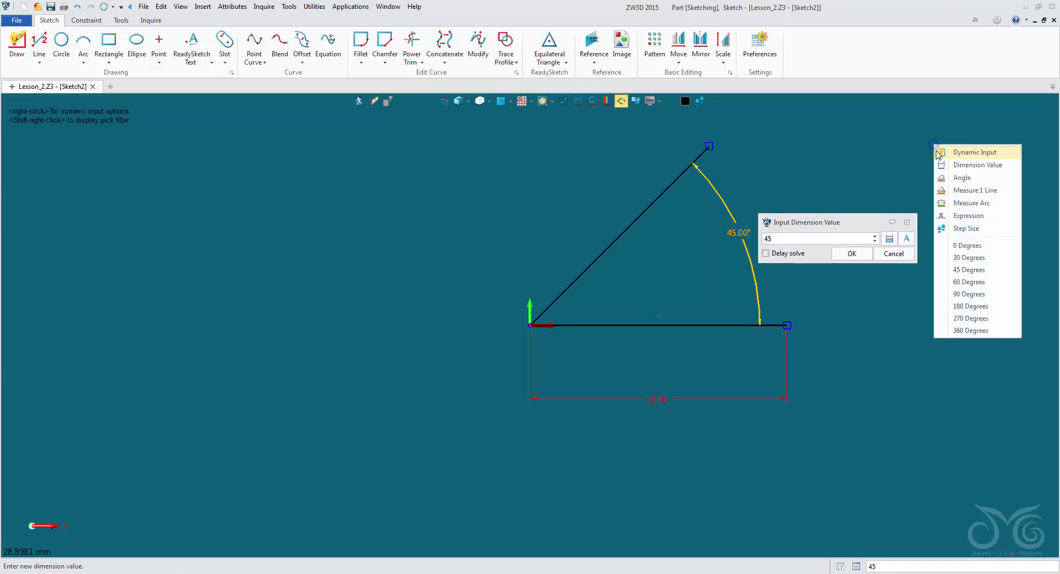
{"action": "left_click", "coordinate": [960, 228]}
{"action": "left_click", "coordinate": [961, 142]}
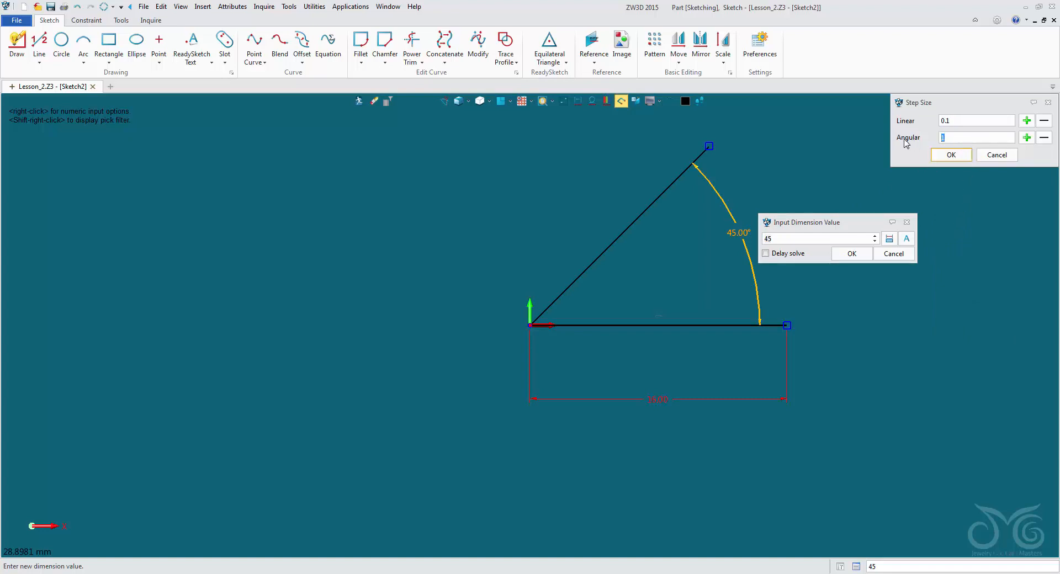
{"action": "left_click", "coordinate": [954, 156]}
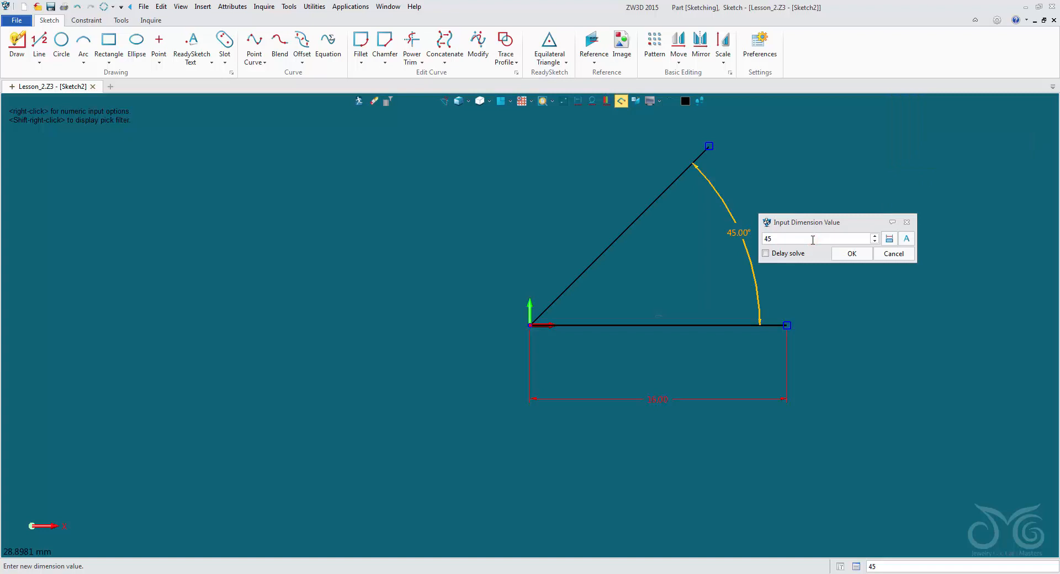
- Preview the new angular step size by stepping the angle through 60° and 70°, and close the value editing with the angle at 45°
{"action": "scroll", "coordinate": [813, 240], "scroll_direction": "up", "scroll_amount": 4}
{"action": "scroll", "coordinate": [813, 240], "scroll_direction": "down", "scroll_amount": 6}
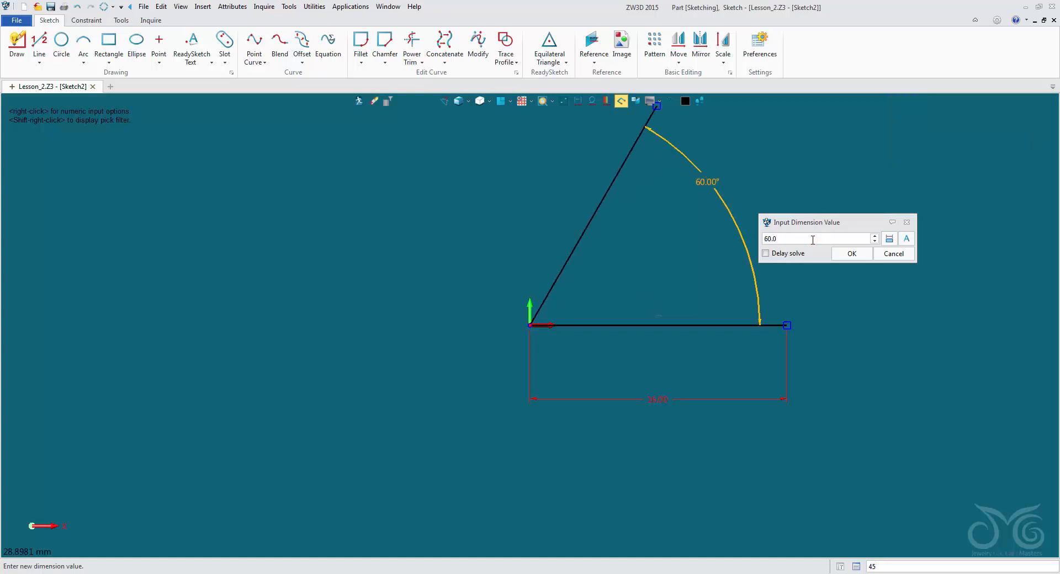
{"action": "scroll", "coordinate": [813, 240], "scroll_direction": "up", "scroll_amount": 1}
{"action": "scroll", "coordinate": [813, 240], "scroll_direction": "up", "scroll_amount": 5}
{"action": "scroll", "coordinate": [813, 240], "scroll_direction": "down", "scroll_amount": 4}
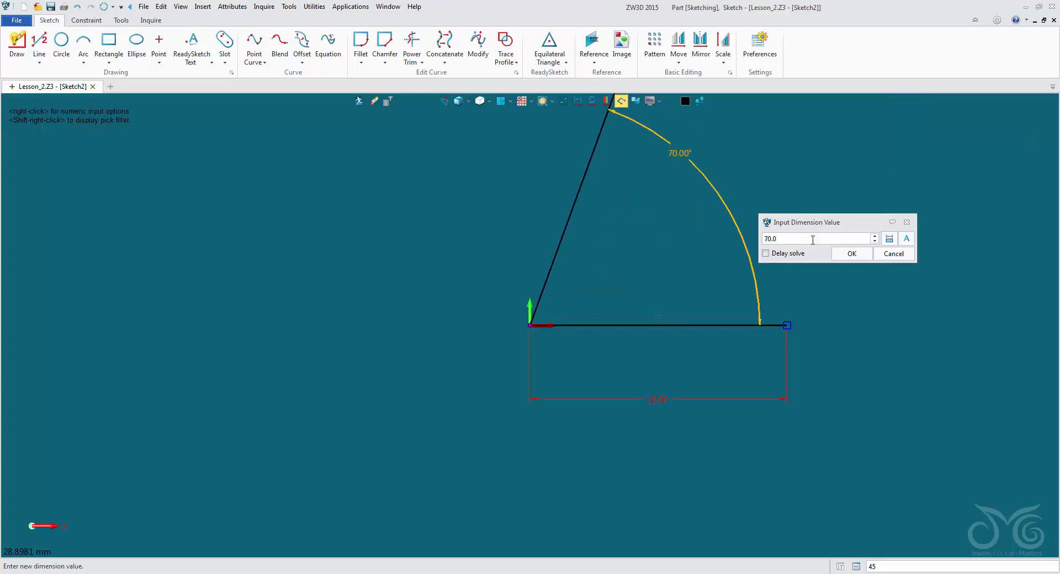
{"action": "left_click", "coordinate": [850, 253]}
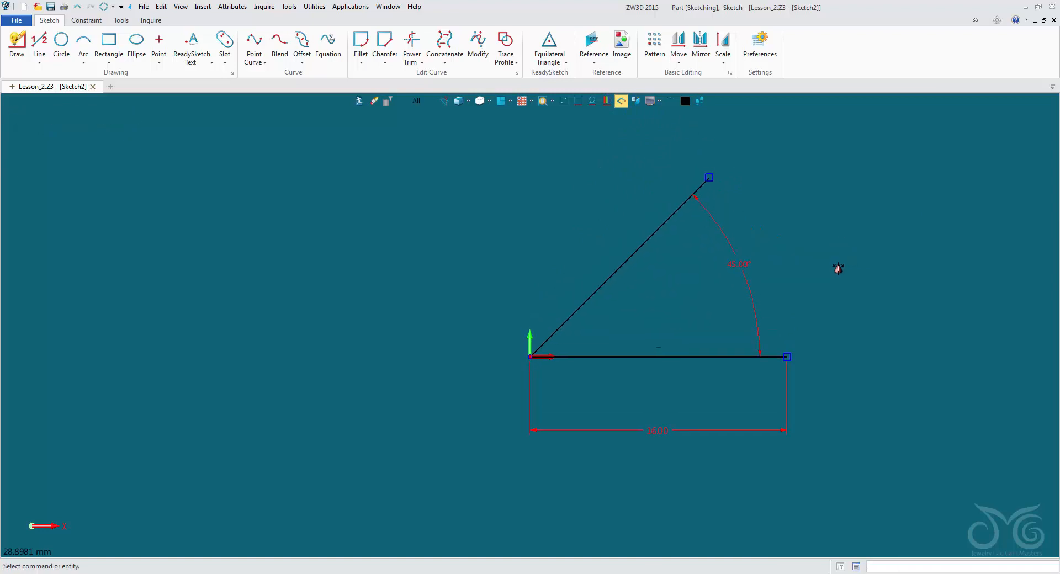
- Select both lines with their constraints and dimensions and delete everything from the sketch
{"action": "left_click", "coordinate": [86, 20]}
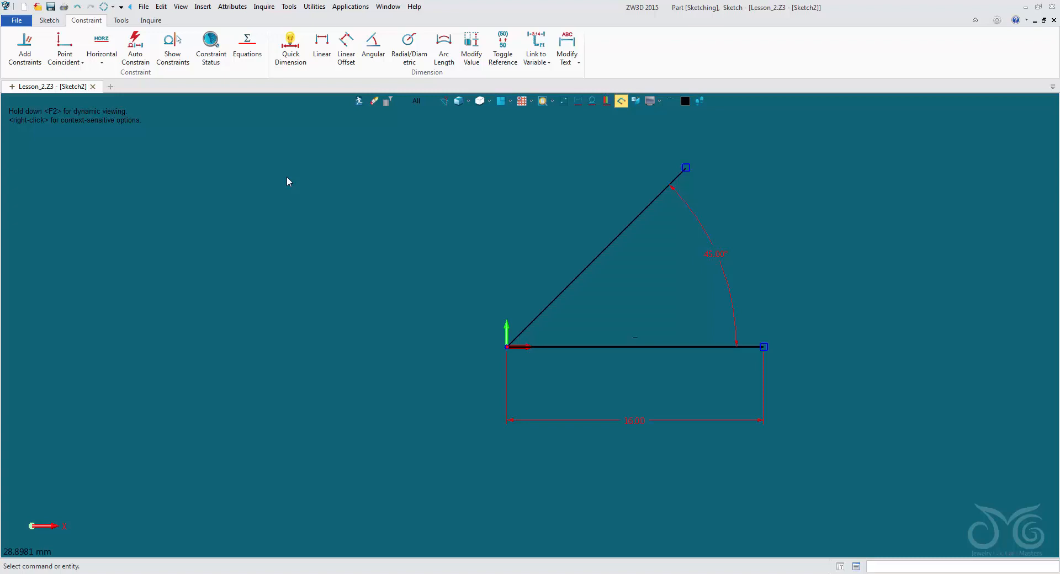
{"action": "left_click_drag", "start_coordinate": [451, 196], "coordinate": [837, 483]}
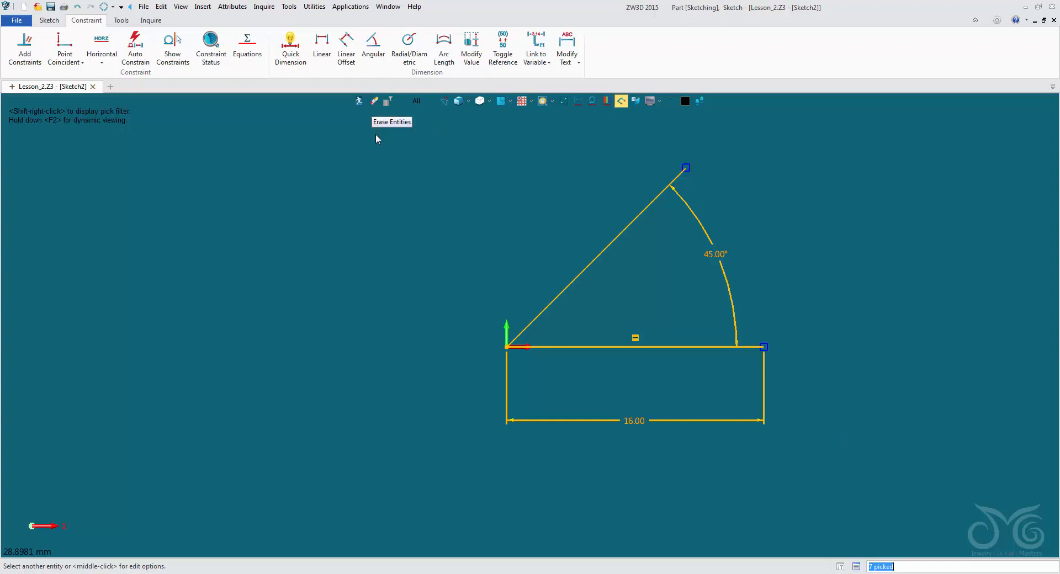
{"action": "key", "text": "Delete"}
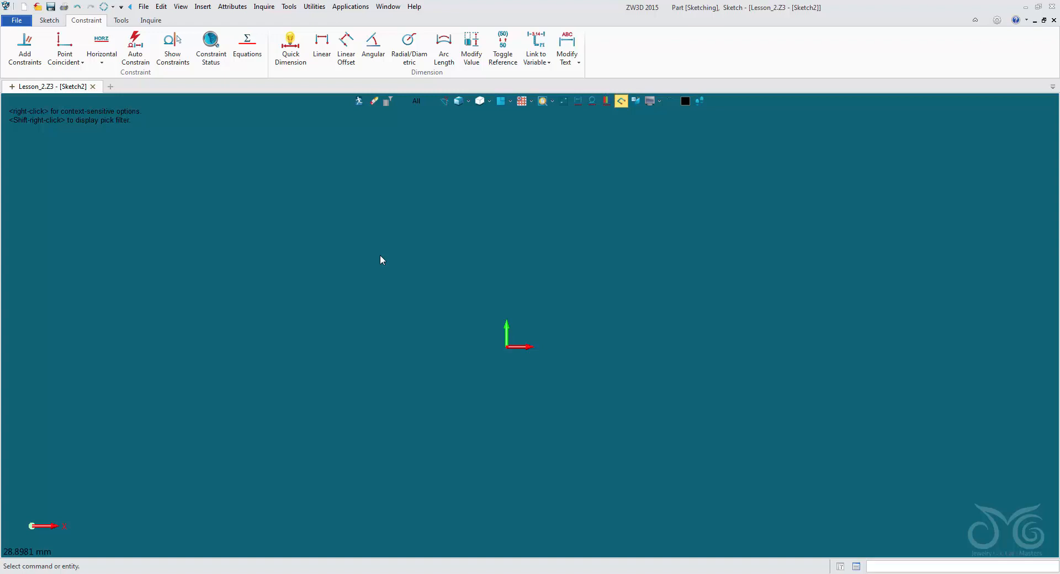
- Show the part's other geometry and exit the sketch, keeping the empty sketch in the history
{"action": "left_click", "coordinate": [564, 103]}
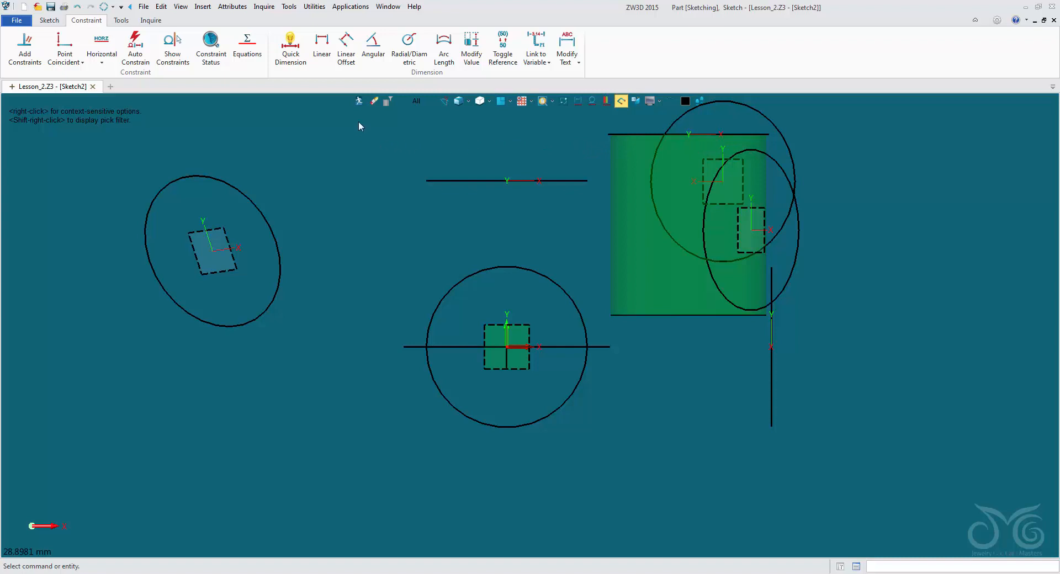
{"action": "left_click", "coordinate": [357, 106]}
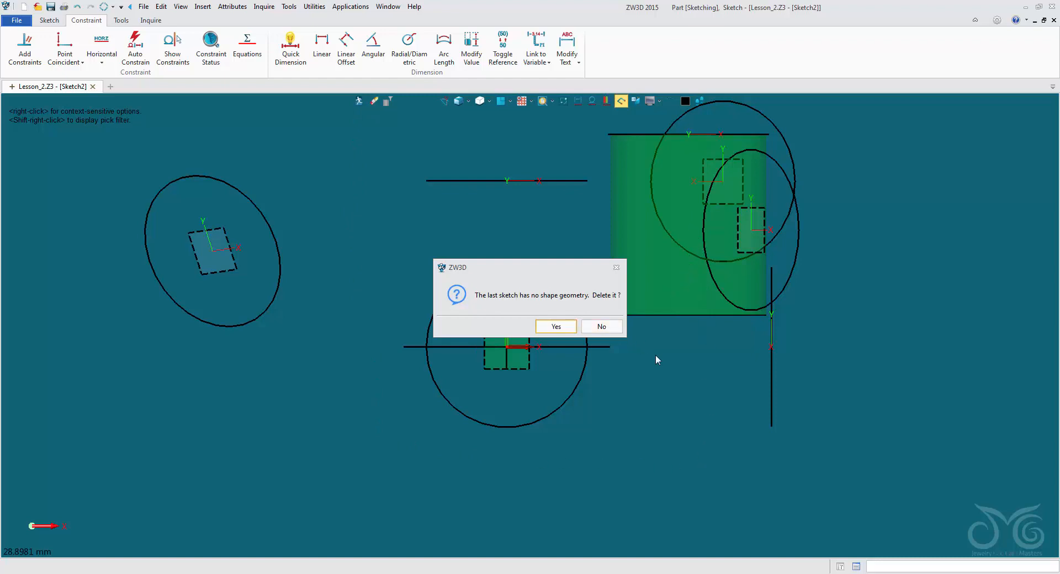
{"action": "left_click", "coordinate": [601, 326]}
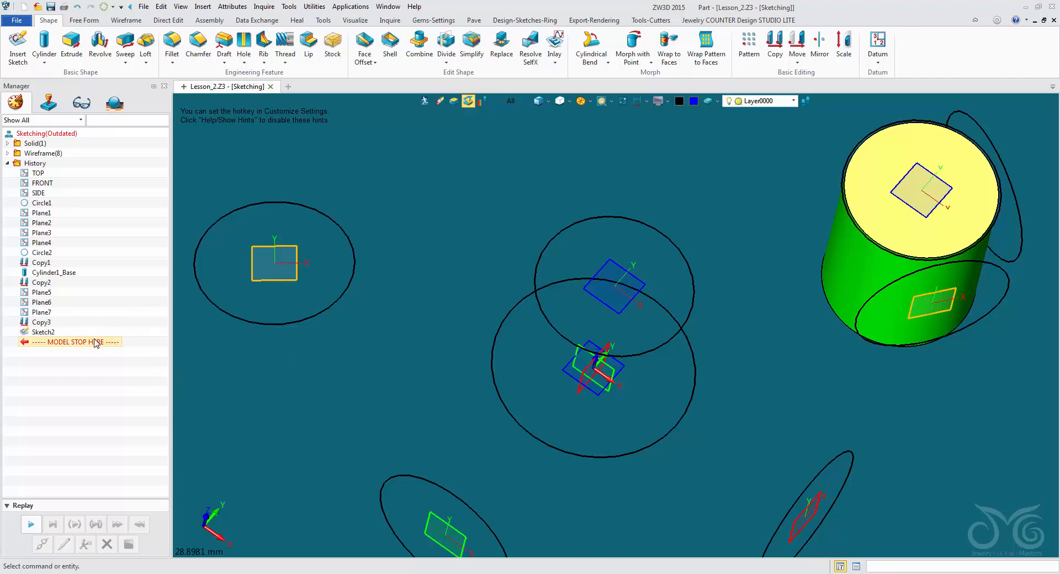
- Roll the part history back to just after the SIDE plane and suppress each operation from Circle1 through Copy3
{"action": "mouse_move", "coordinate": [78, 342]}
{"action": "left_mouse_down"}
{"action": "mouse_move", "coordinate": [100, 258]}
{"action": "mouse_move", "coordinate": [99, 198]}
{"action": "left_mouse_up"}
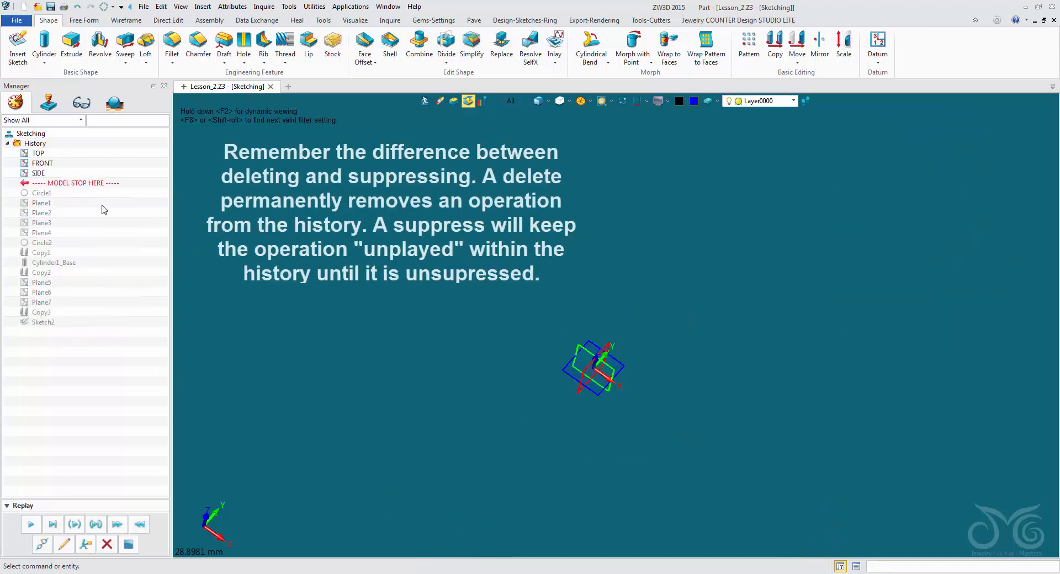
{"action": "left_click", "coordinate": [74, 525]}
{"action": "left_click", "coordinate": [74, 525]}
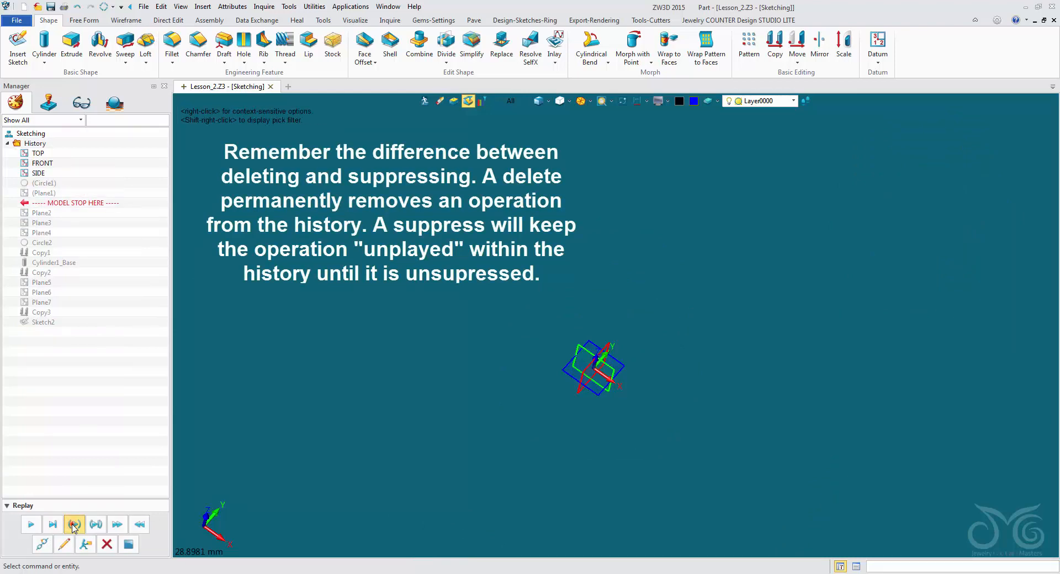
{"action": "left_click", "coordinate": [74, 526]}
{"action": "left_click", "coordinate": [74, 525]}
{"action": "left_click", "coordinate": [74, 525]}
{"action": "left_click", "coordinate": [75, 525]}
{"action": "left_click", "coordinate": [74, 525]}
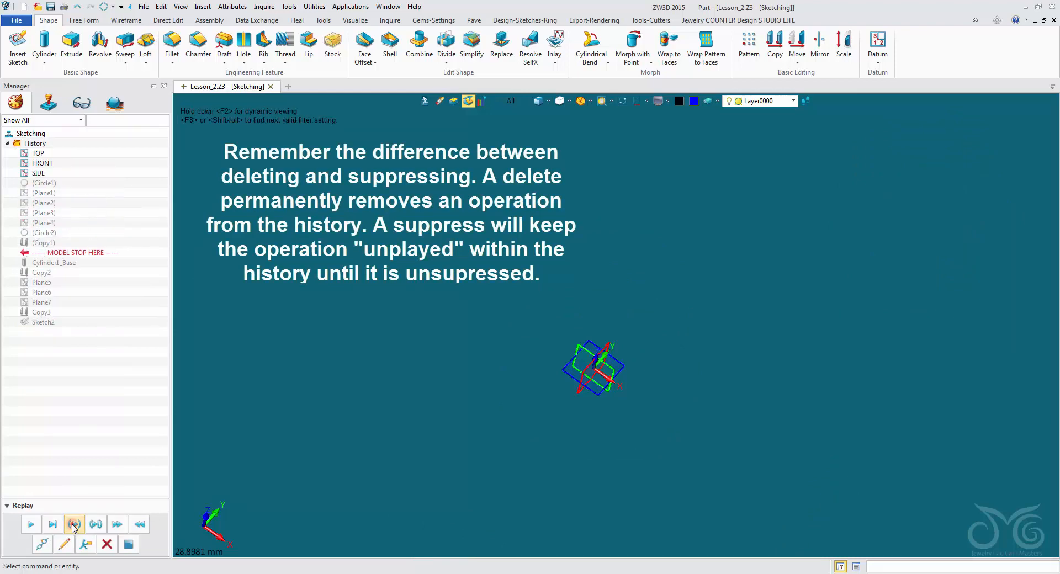
{"action": "left_click", "coordinate": [74, 525]}
{"action": "left_click", "coordinate": [75, 525]}
{"action": "left_click", "coordinate": [75, 526]}
{"action": "left_click", "coordinate": [75, 525]}
{"action": "left_click", "coordinate": [75, 525]}
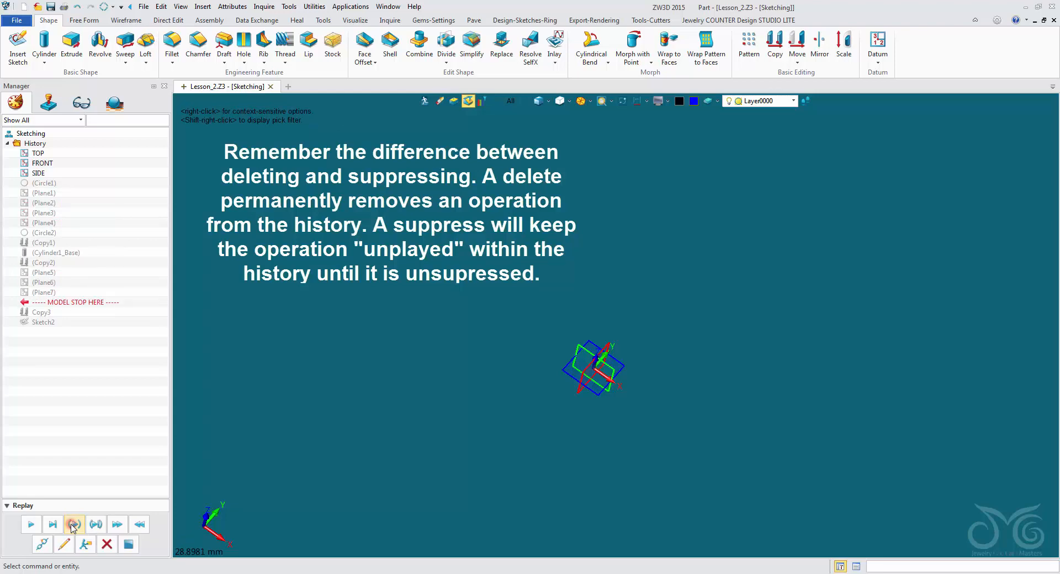
{"action": "left_click", "coordinate": [74, 525]}
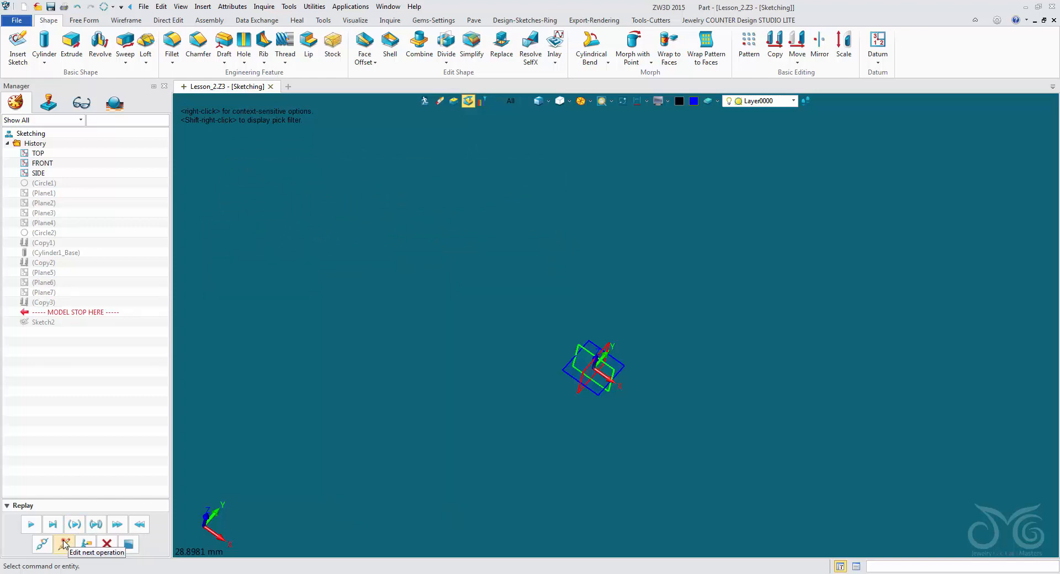
- Open Sketch2 for editing and hide the part's other geometry
{"action": "left_click", "coordinate": [64, 542]}
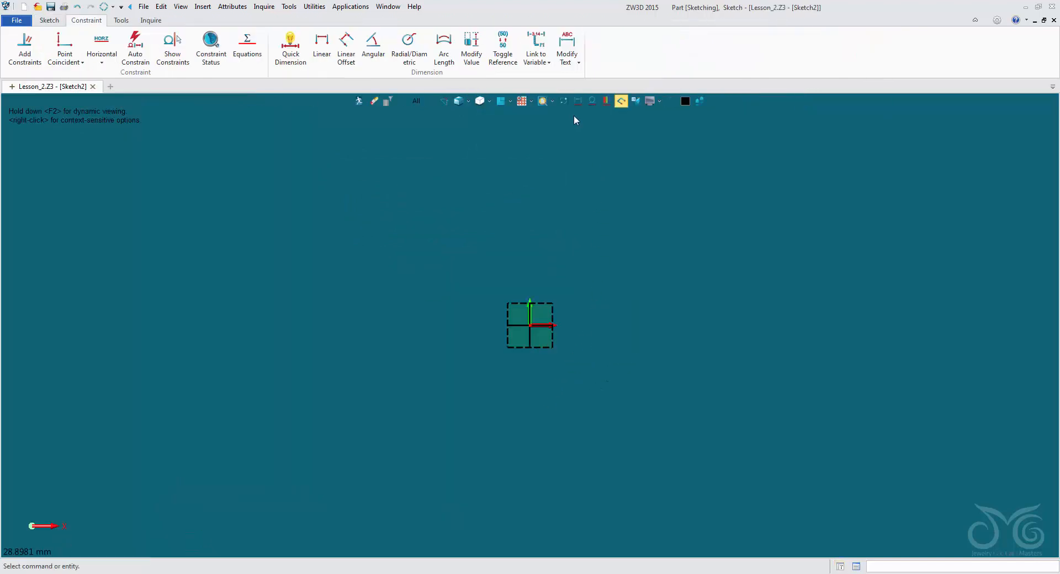
{"action": "left_click", "coordinate": [563, 102]}
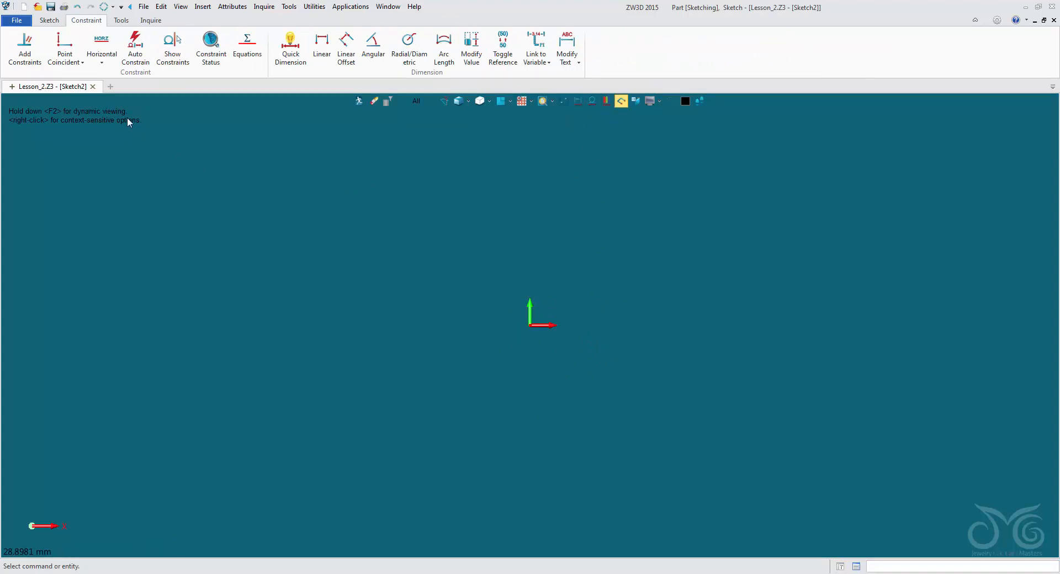
- Draw a vertical line about 24.6 mm long through the origin, starting about 12.2 mm below it
{"action": "left_click", "coordinate": [49, 20]}
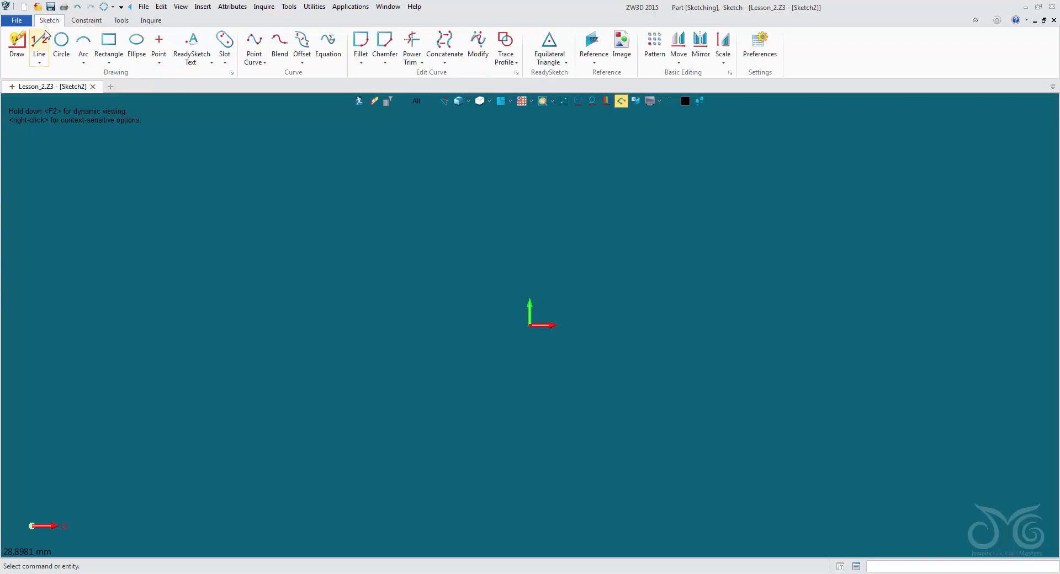
{"action": "left_click", "coordinate": [39, 42]}
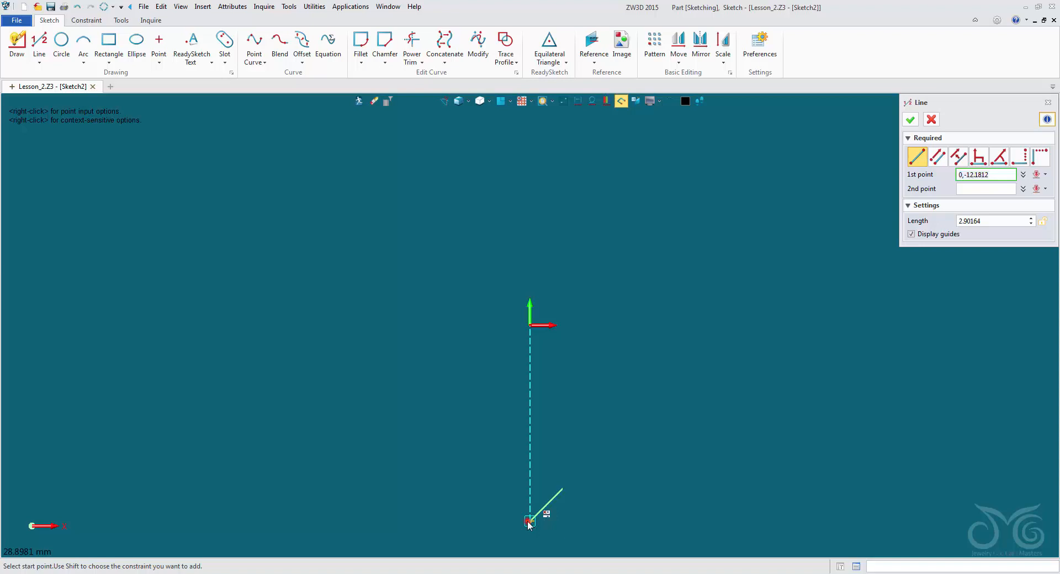
{"action": "left_click", "coordinate": [529, 521]}
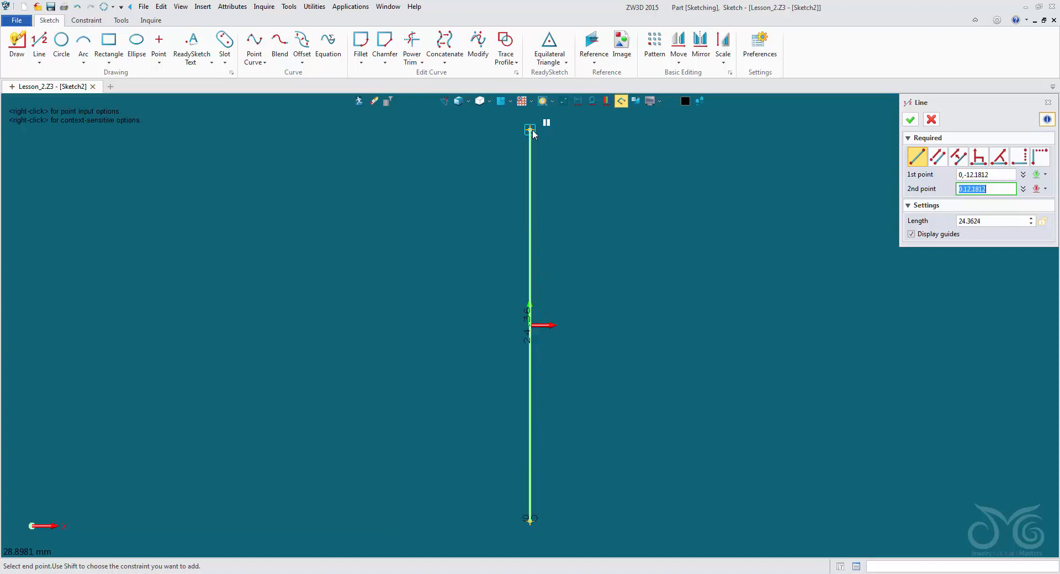
{"action": "left_click", "coordinate": [530, 128]}
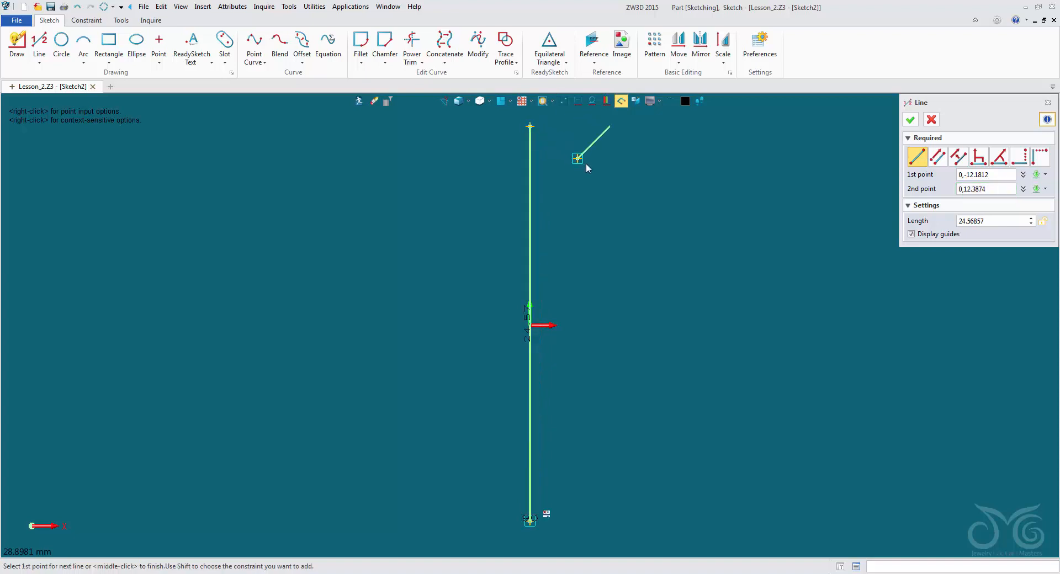
{"action": "middle_click", "coordinate": [607, 164]}
{"action": "left_click", "coordinate": [530, 129]}
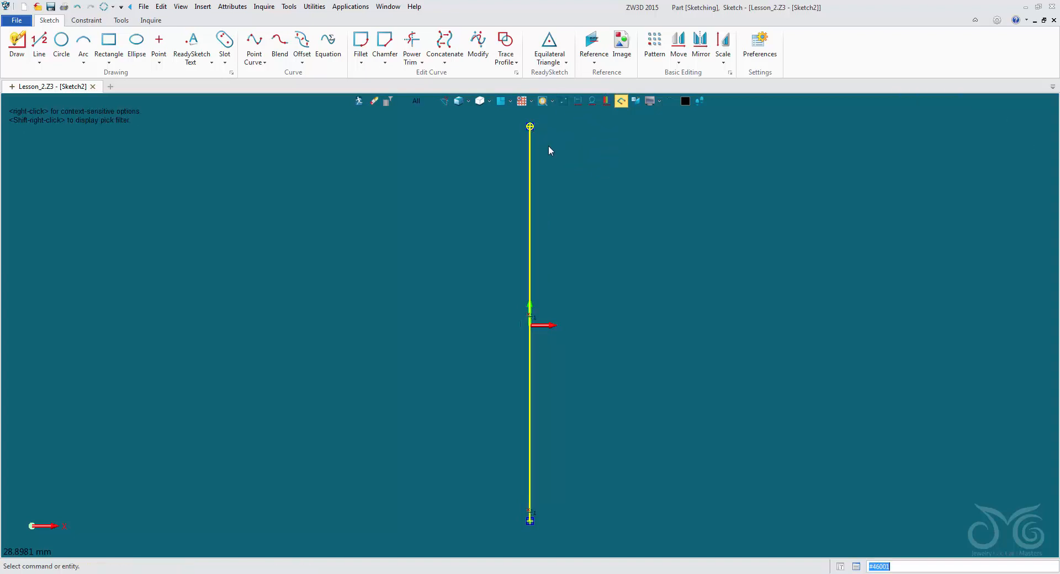
{"action": "left_click", "coordinate": [584, 178]}
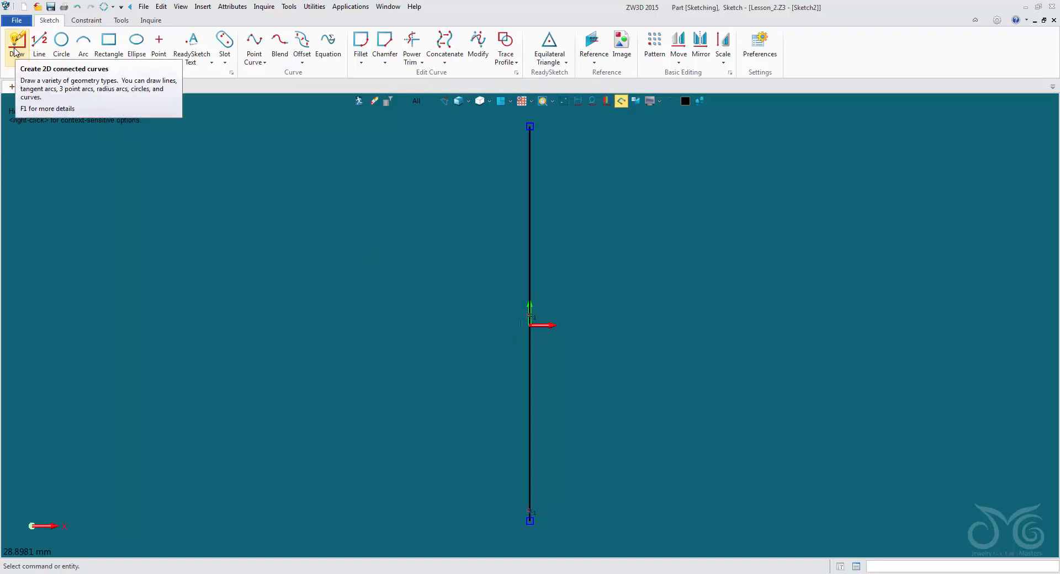
- With the Draw tool, add a base step from the vertical line's lower end: about 5 mm right, 1.3 mm up and 2 mm back left
{"action": "right_click", "coordinate": [266, 213]}
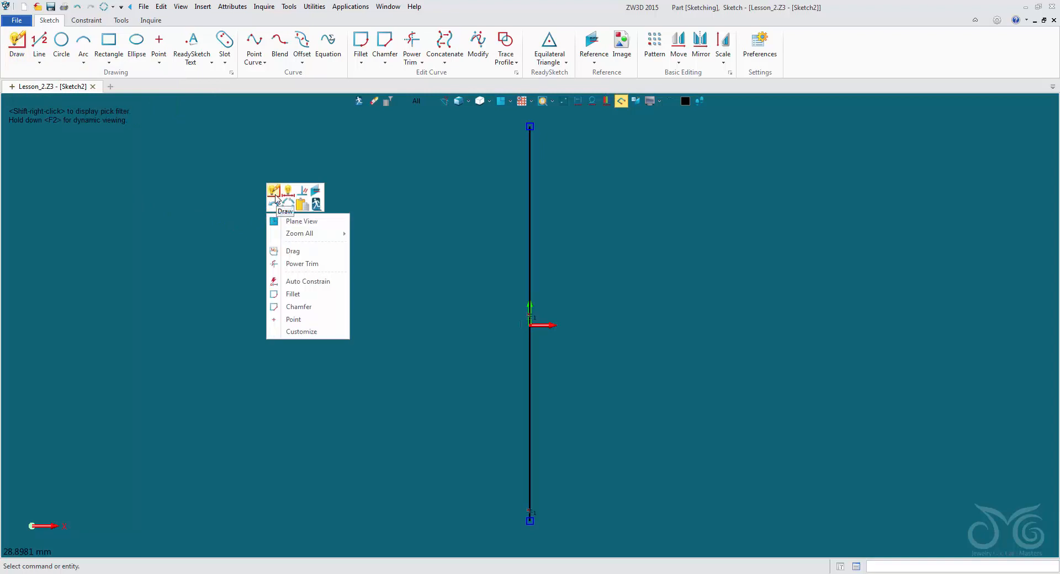
{"action": "left_click", "coordinate": [274, 195]}
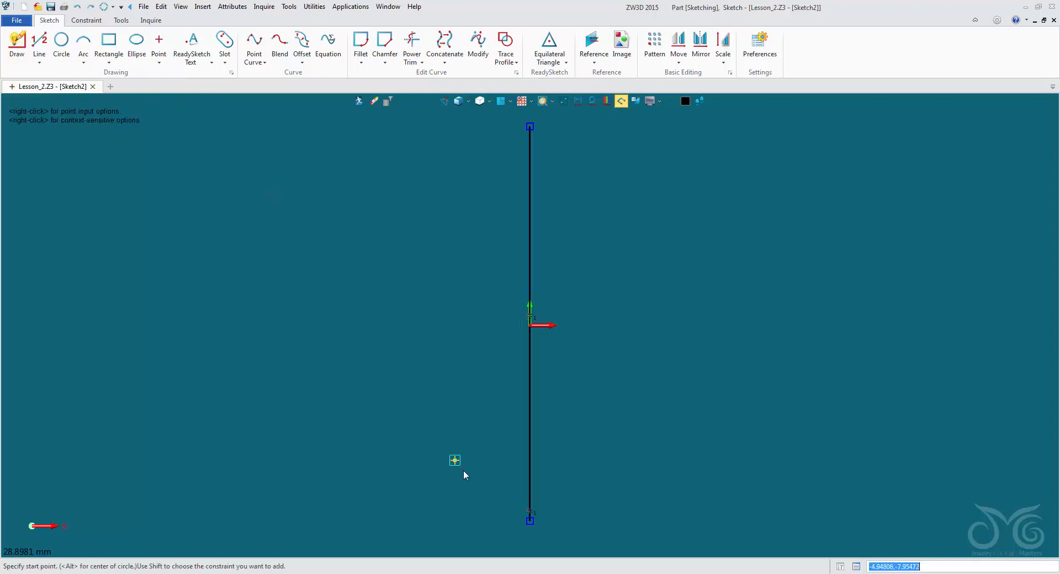
{"action": "left_click", "coordinate": [530, 521]}
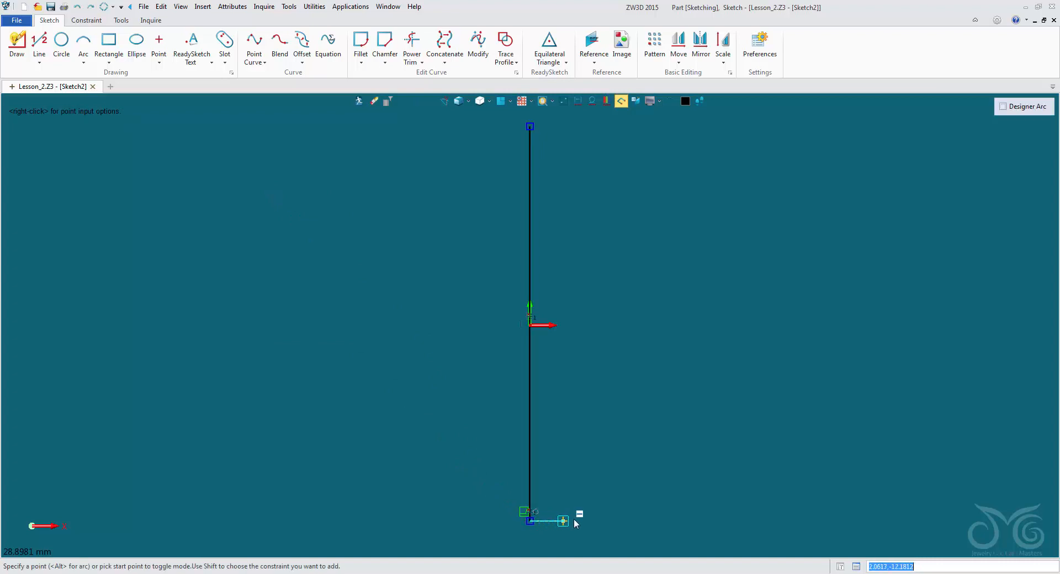
{"action": "left_click", "coordinate": [611, 501]}
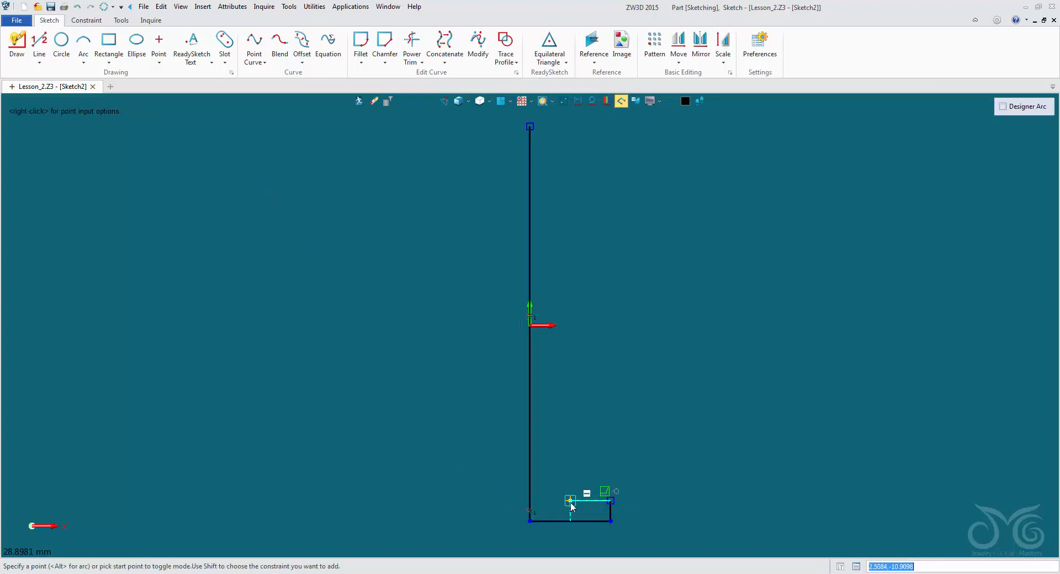
{"action": "left_click", "coordinate": [578, 501]}
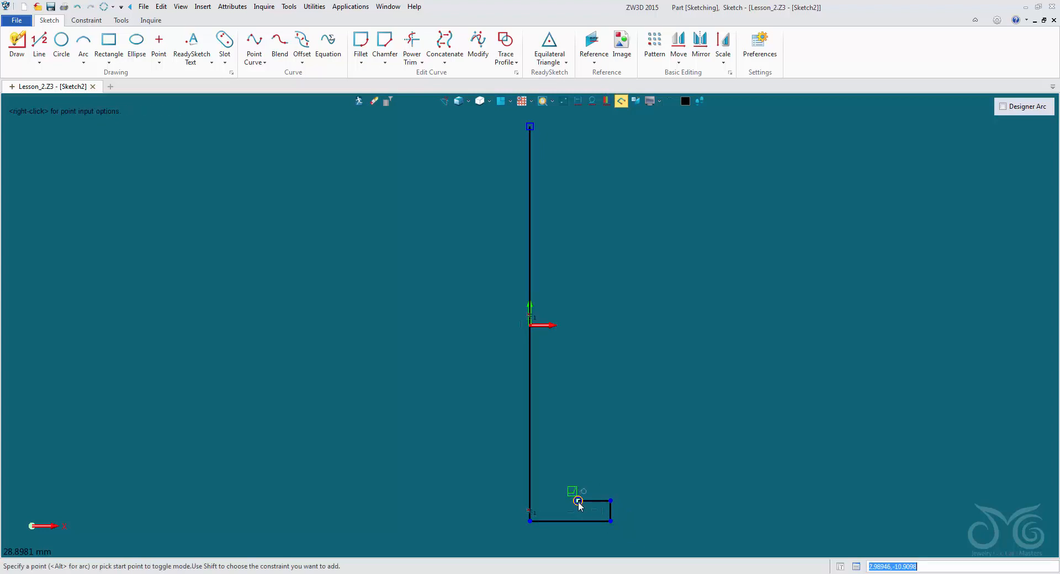
- Continue from the base step with a wavy curve upward, set its end tangent direction, and connect it horizontally to the vertical line
{"action": "left_click", "coordinate": [595, 478]}
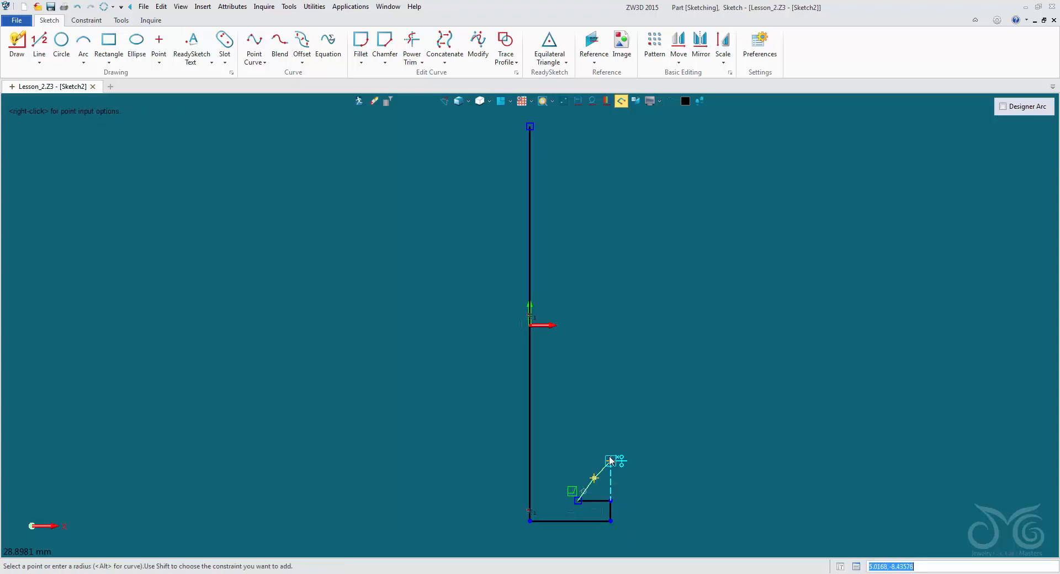
{"action": "left_click", "coordinate": [611, 436]}
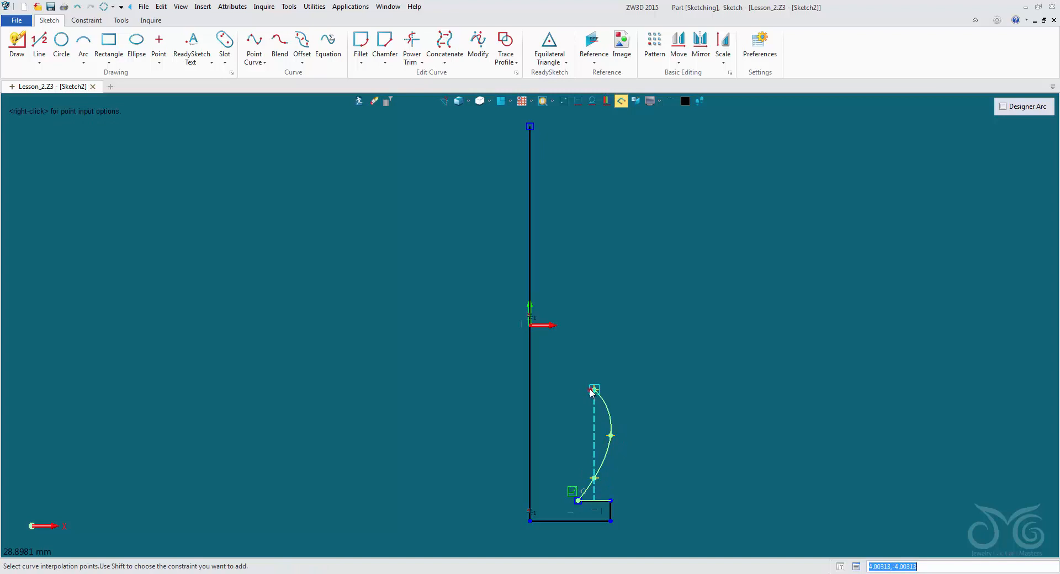
{"action": "left_click", "coordinate": [594, 389]}
{"action": "left_click", "coordinate": [578, 358]}
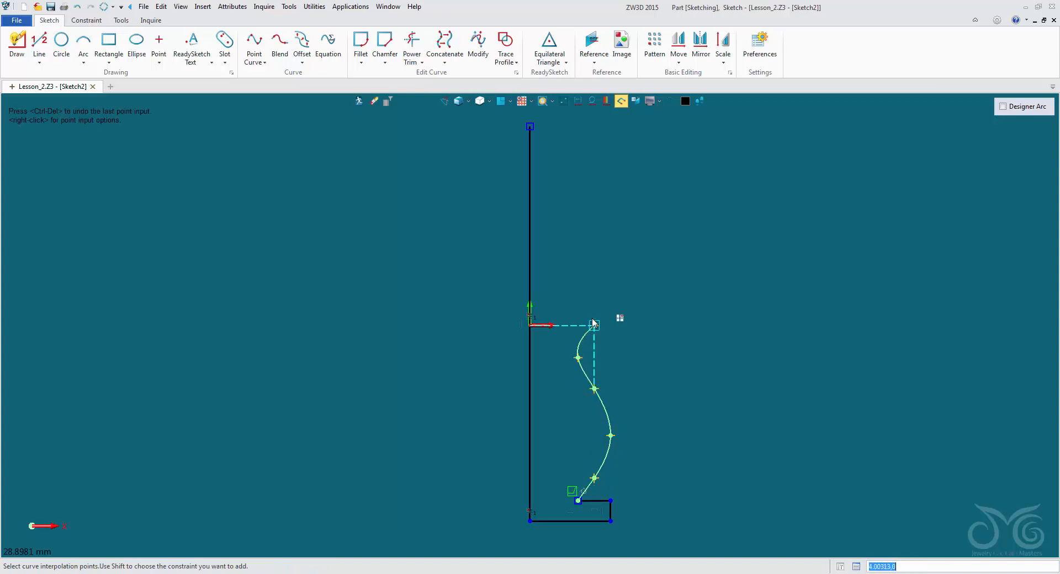
{"action": "left_click", "coordinate": [595, 310]}
{"action": "left_click", "coordinate": [602, 254]}
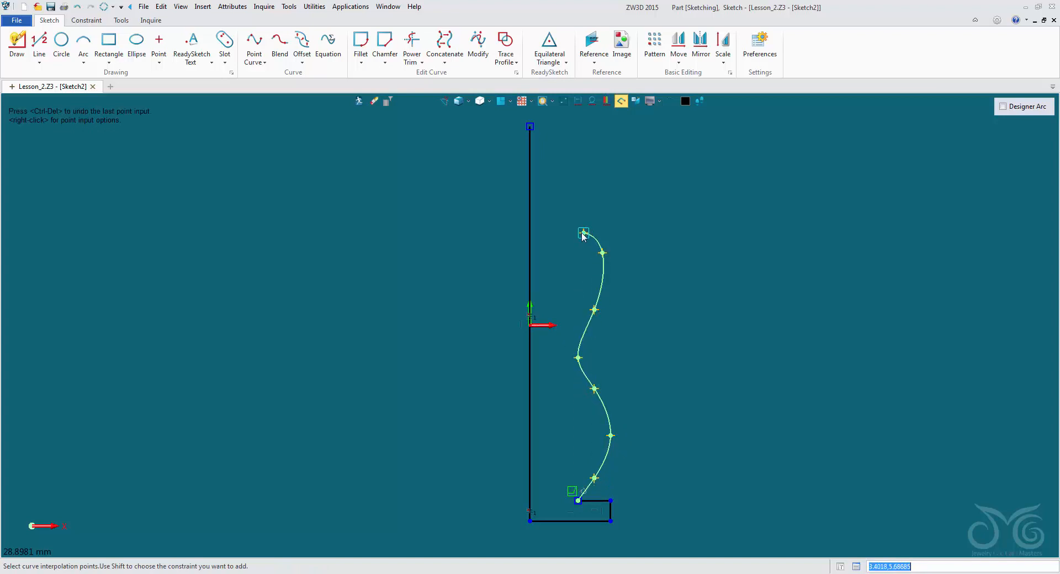
{"action": "left_click", "coordinate": [571, 218]}
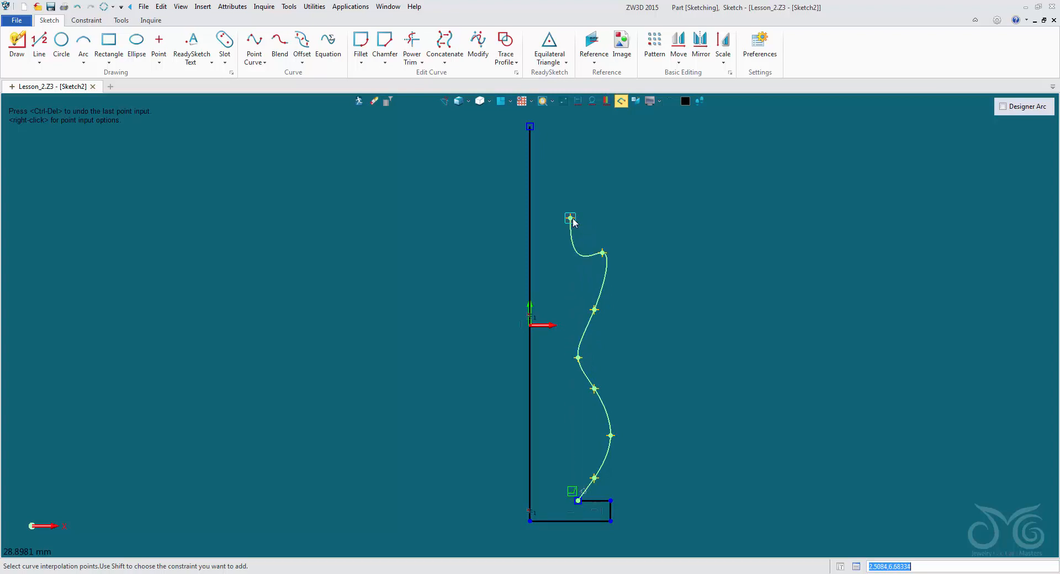
{"action": "middle_click", "coordinate": [573, 221]}
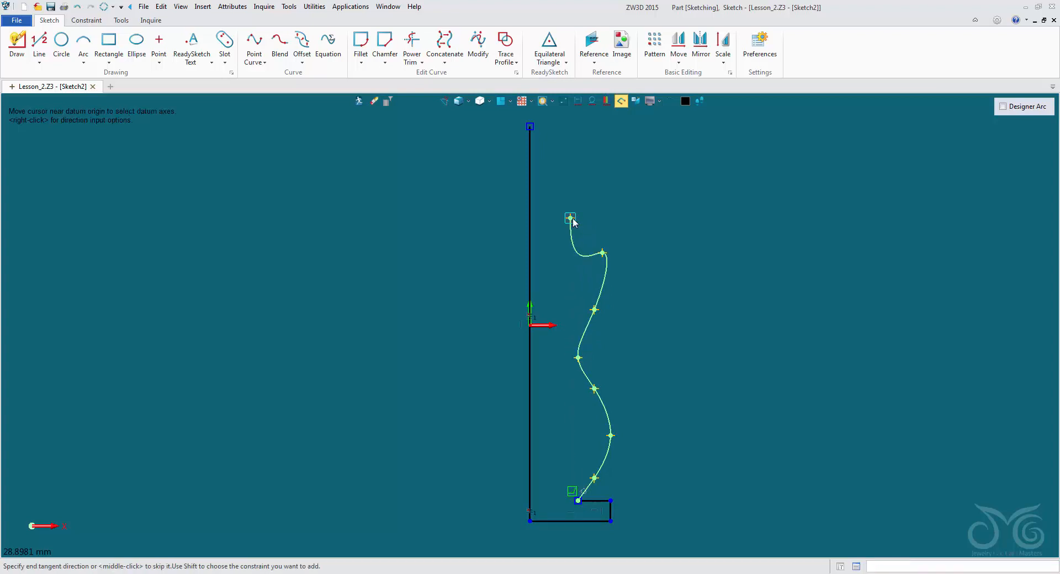
{"action": "left_click", "coordinate": [660, 237]}
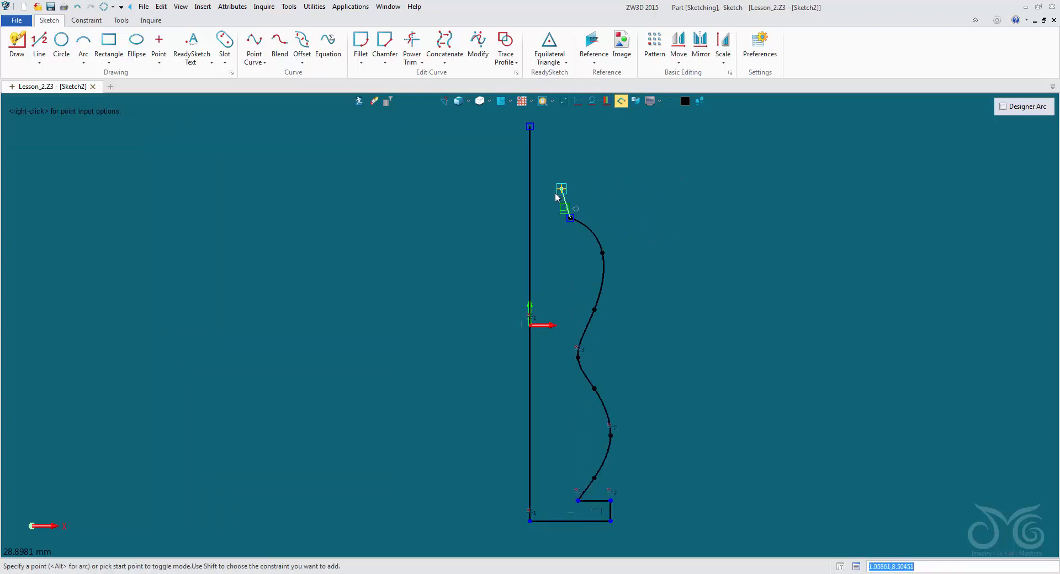
{"action": "left_click", "coordinate": [533, 220]}
{"action": "middle_click", "coordinate": [585, 174]}
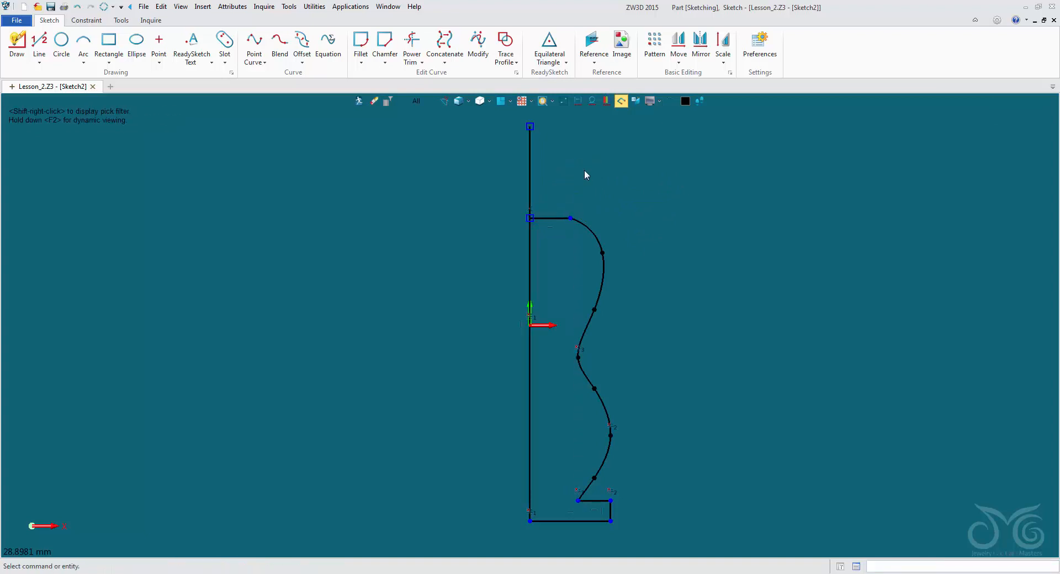
- Draw a short vertical line about 0.9 mm long upward from the midpoint of the upper horizontal line
{"action": "scroll", "coordinate": [665, 177], "scroll_direction": "down", "scroll_amount": 1}
{"action": "mouse_move", "coordinate": [665, 177]}
{"action": "middle_mouse_down"}
{"action": "mouse_move", "coordinate": [615, 228]}
{"action": "mouse_move", "coordinate": [585, 226]}
{"action": "middle_mouse_up"}
{"action": "middle_click", "coordinate": [526, 178]}
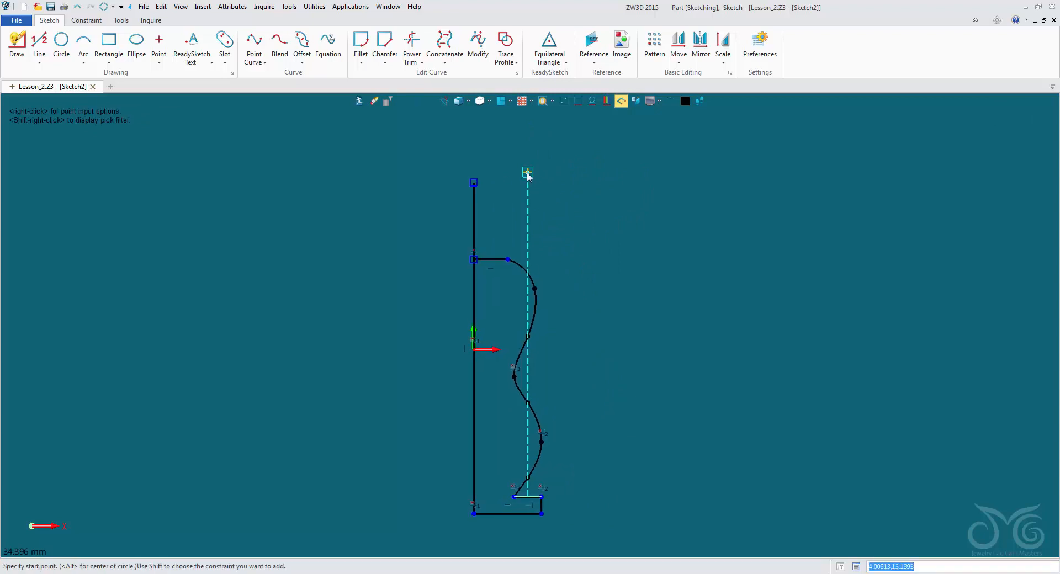
{"action": "scroll", "coordinate": [502, 205], "scroll_direction": "up", "scroll_amount": 1}
{"action": "left_click", "coordinate": [489, 259]}
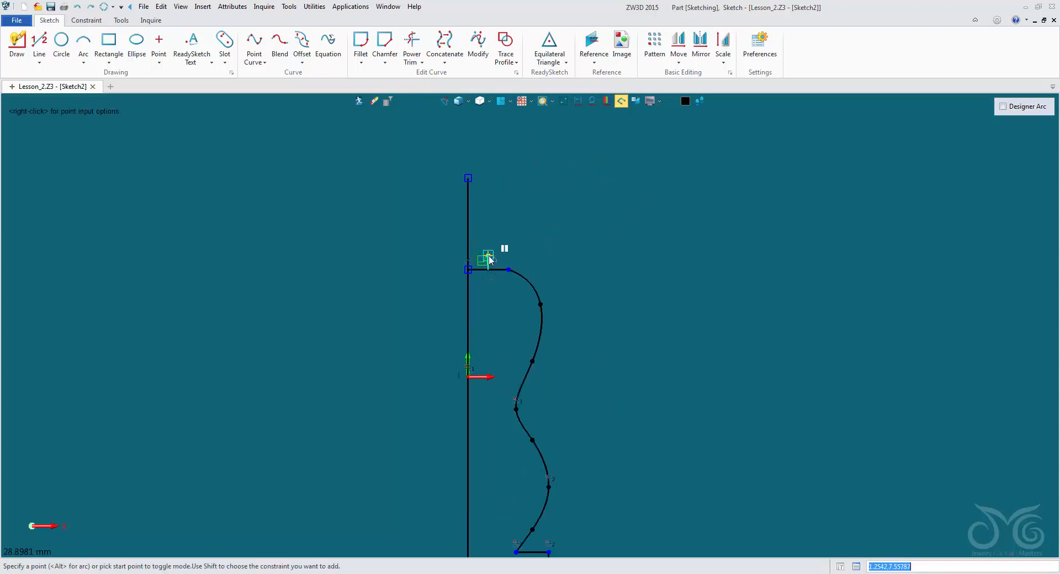
{"action": "left_click", "coordinate": [488, 256]}
- Draw a rounded curve from the short line's upper end to the top of the long vertical line, setting its end tangent direction
{"action": "left_click", "coordinate": [509, 247], "text": "alt"}
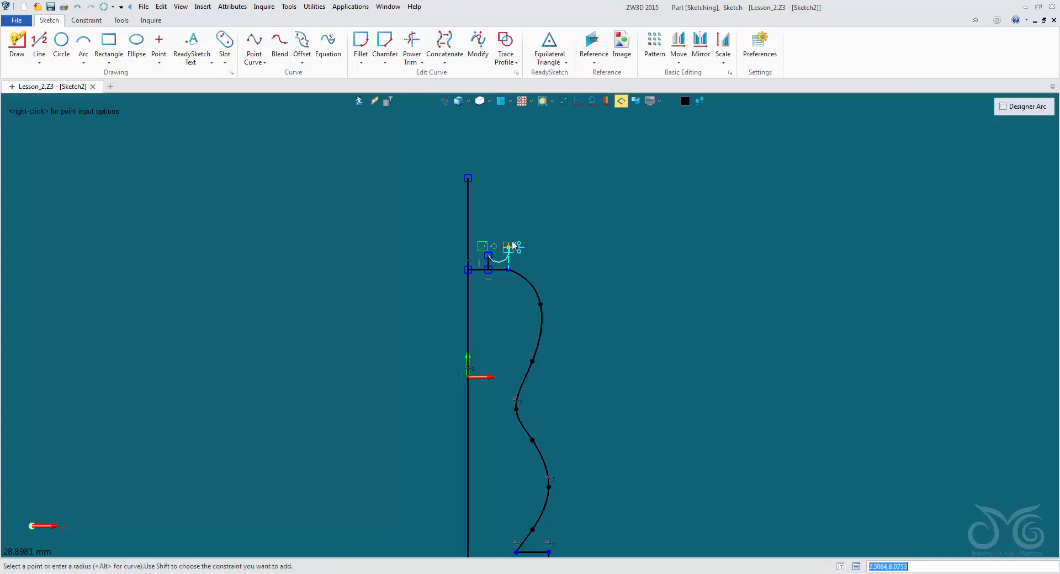
{"action": "left_click", "coordinate": [517, 227]}
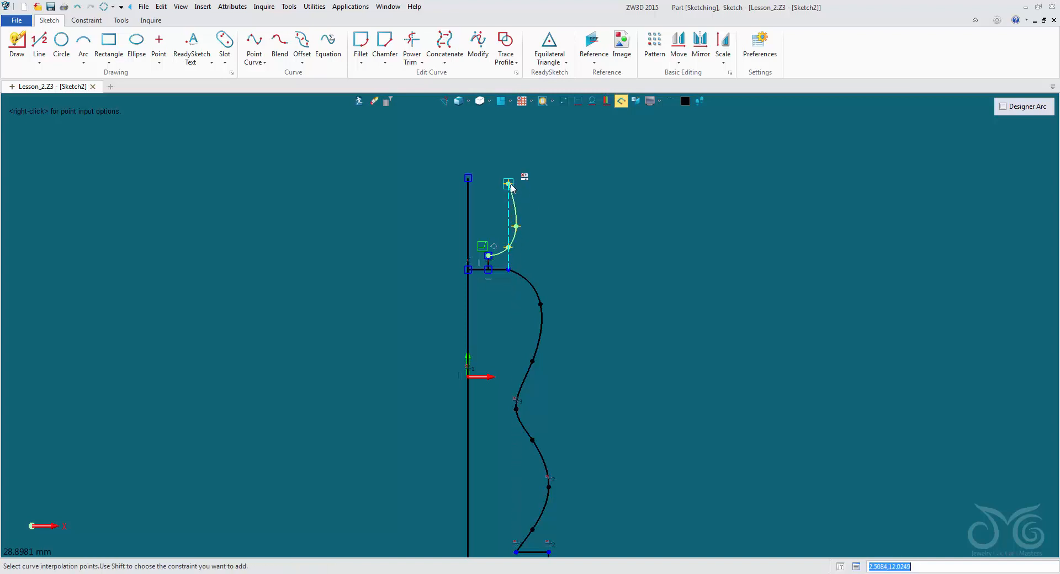
{"action": "left_click", "coordinate": [469, 177]}
{"action": "middle_click", "coordinate": [468, 177]}
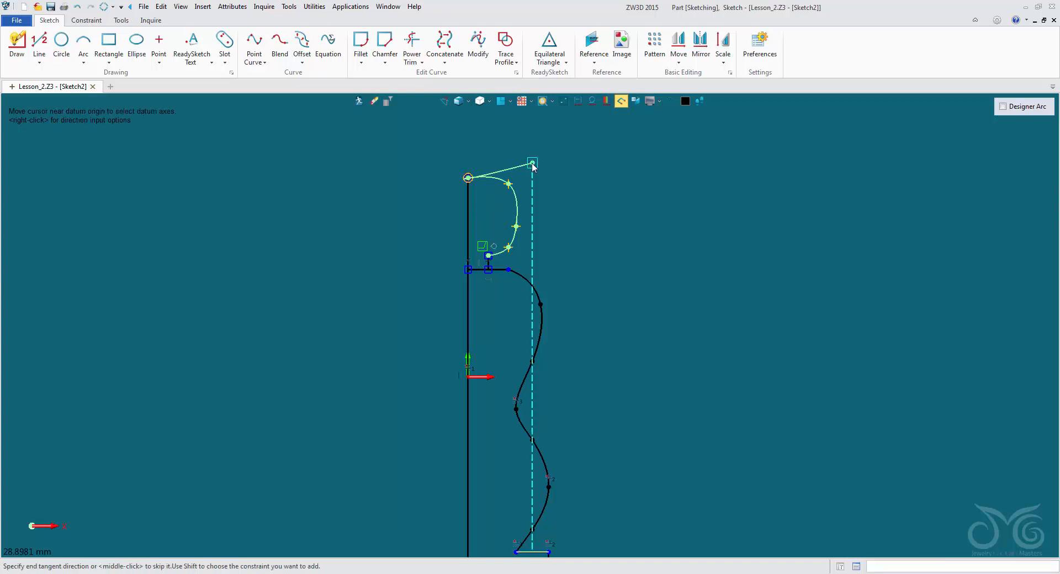
{"action": "left_click", "coordinate": [533, 165]}
{"action": "middle_click", "coordinate": [532, 163]}
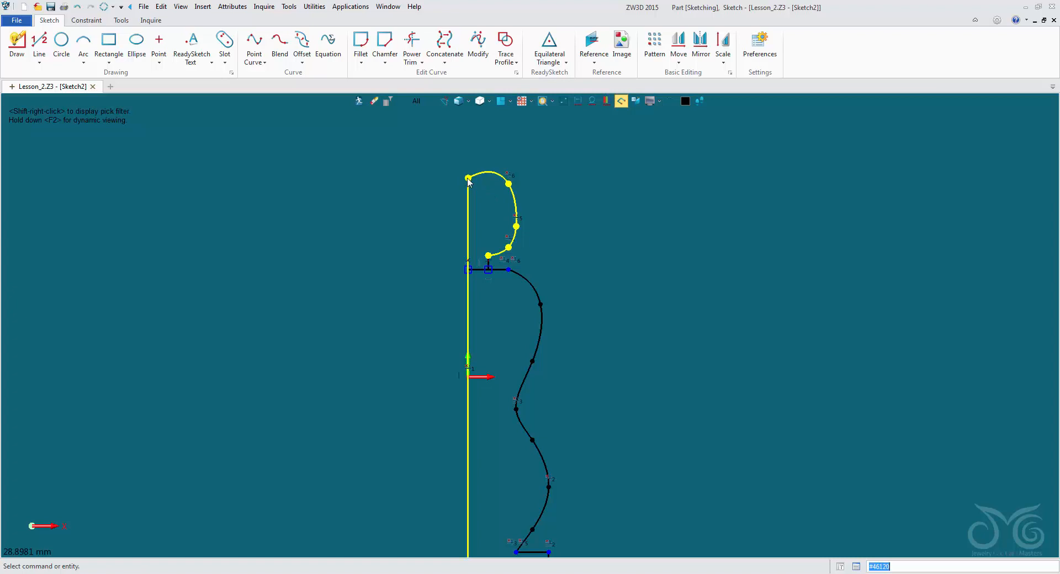
- Reshape the upper curve into a rounder, taller head by moving its top endpoint and interpolation points upward and outward
{"action": "left_click_drag", "start_coordinate": [468, 179], "coordinate": [468, 154]}
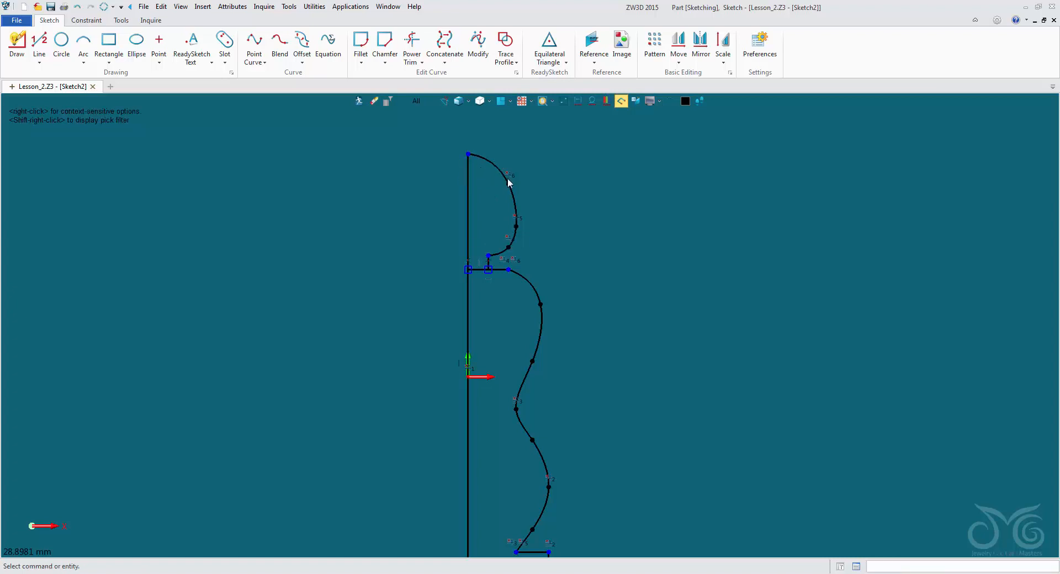
{"action": "left_click_drag", "start_coordinate": [511, 185], "coordinate": [517, 183]}
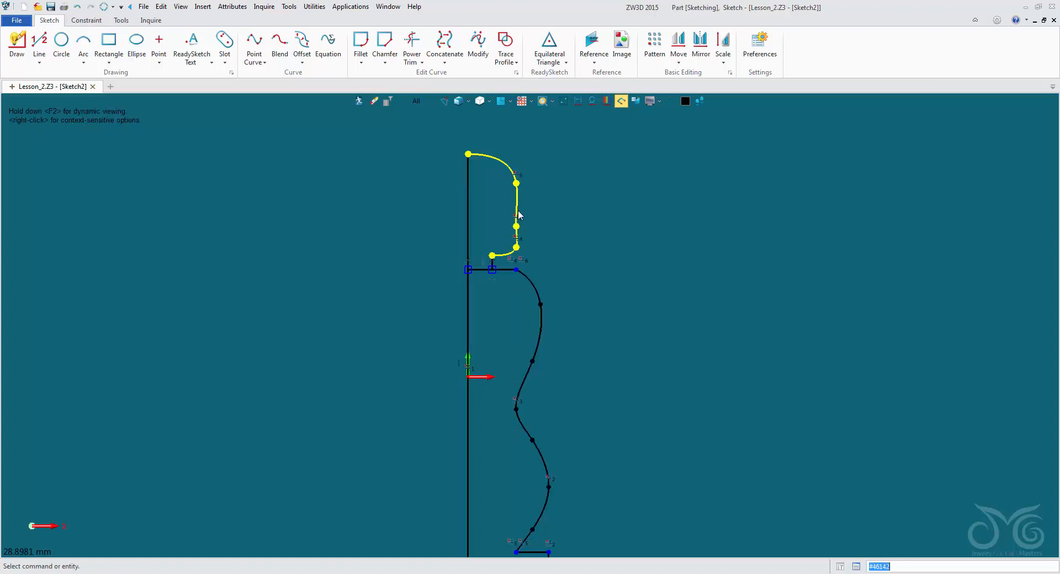
{"action": "left_click_drag", "start_coordinate": [516, 227], "coordinate": [527, 217]}
{"action": "left_click_drag", "start_coordinate": [468, 154], "coordinate": [468, 138]}
{"action": "left_click_drag", "start_coordinate": [516, 183], "coordinate": [516, 163]}
{"action": "left_click_drag", "start_coordinate": [516, 247], "coordinate": [527, 194]}
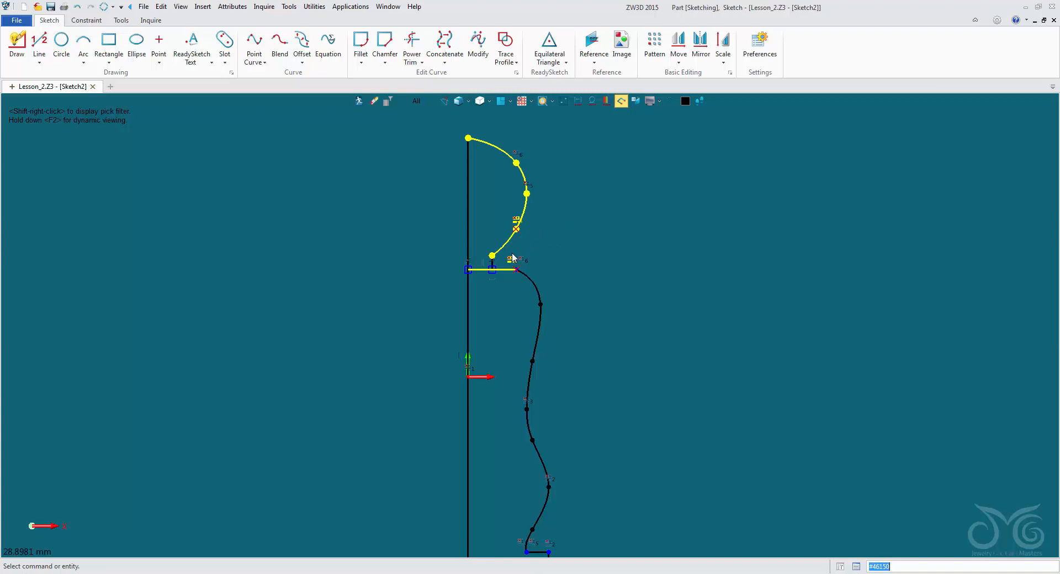
- Delete the automatic constraints attached to the interpolation points of the head curve and the lower wavy curve
{"action": "left_click_drag", "start_coordinate": [519, 260], "coordinate": [508, 261]}
{"action": "key", "text": "Delete"}
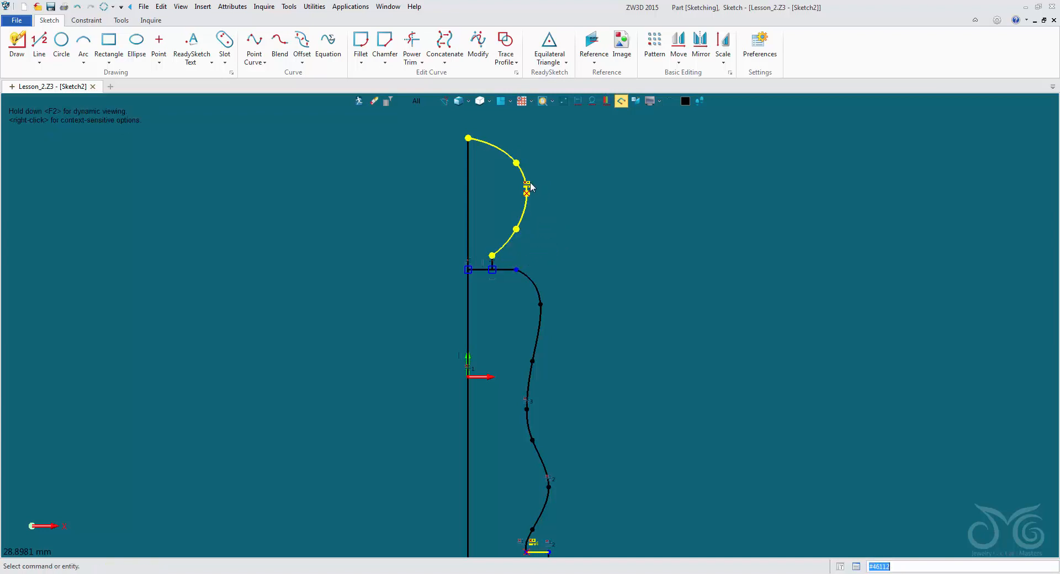
{"action": "left_click", "coordinate": [530, 182]}
{"action": "key", "text": "Delete"}
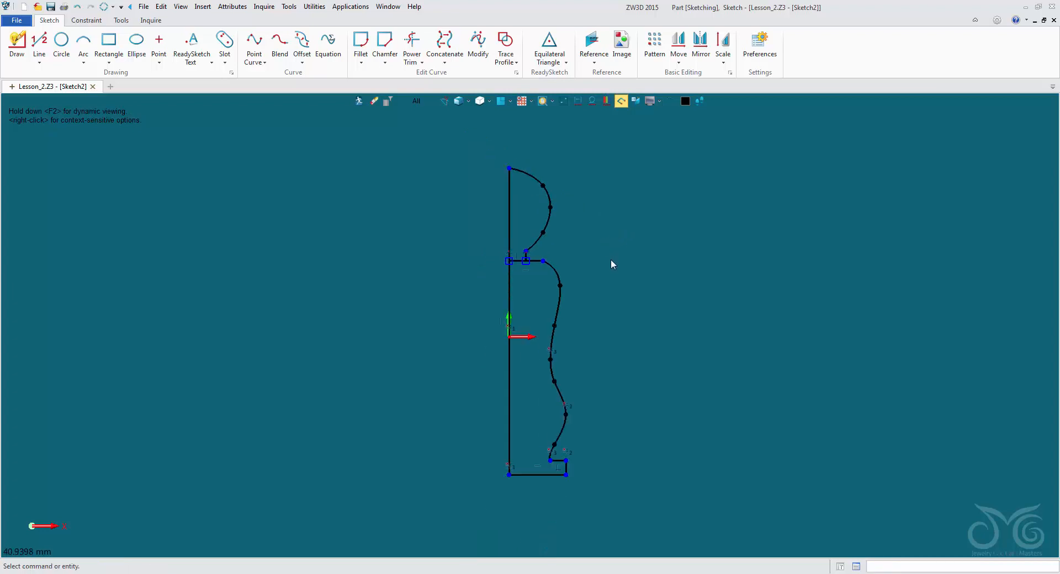
{"action": "scroll", "coordinate": [598, 398], "scroll_direction": "up", "scroll_amount": 3}
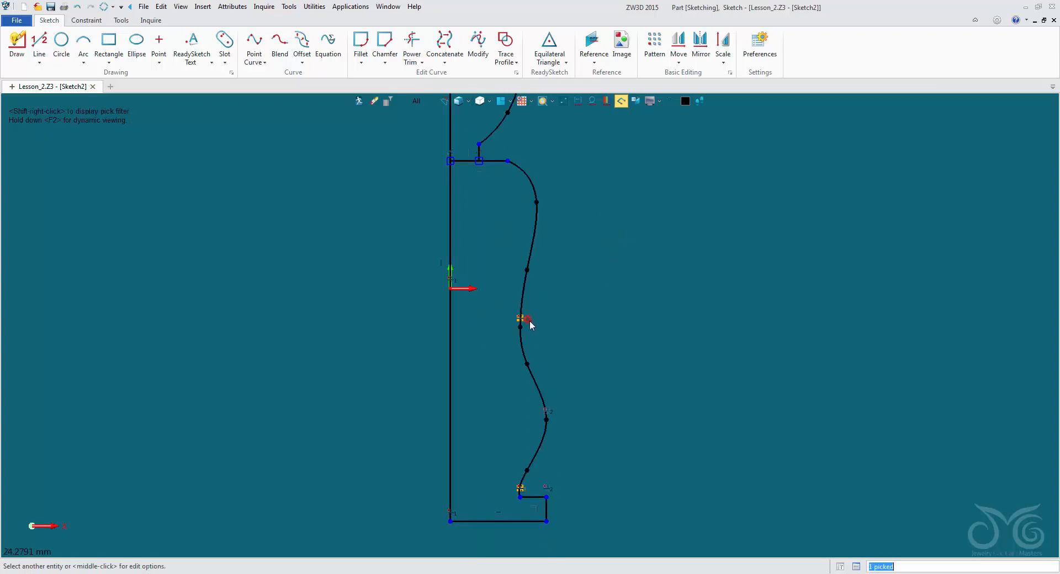
{"action": "left_click", "coordinate": [547, 411]}
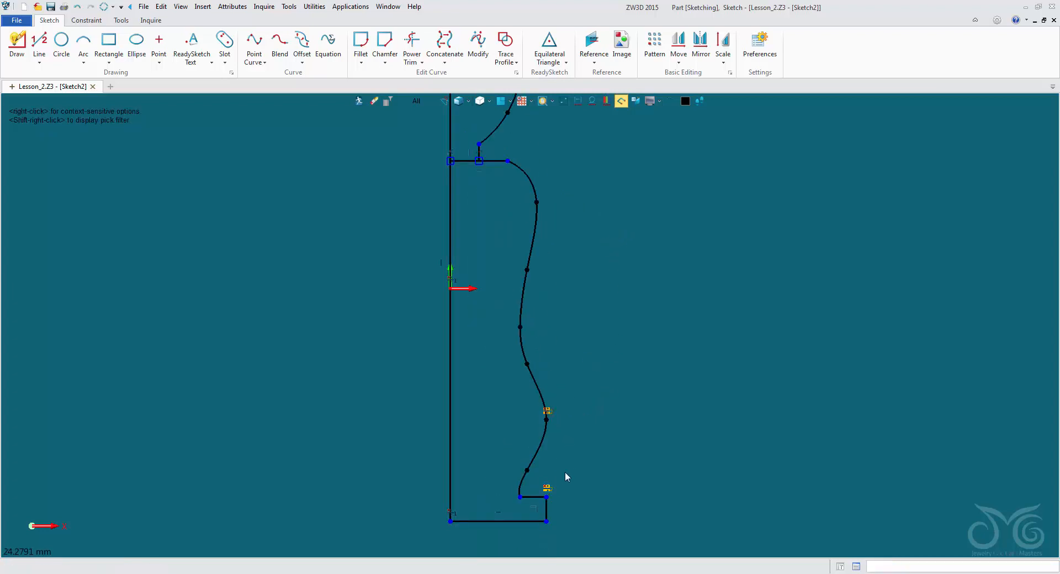
{"action": "key", "text": "Delete"}
- Reshape the head curve by moving its interpolation points so its lower part curves inward into a narrow neck
{"action": "middle_click_drag", "start_coordinate": [589, 182], "coordinate": [598, 333]}
{"action": "left_click_drag", "start_coordinate": [515, 185], "coordinate": [522, 176]}
{"action": "left_click_drag", "start_coordinate": [528, 222], "coordinate": [489, 260]}
{"action": "left_click", "coordinate": [534, 238]}
- Modify the head curve so the tangent at its top endpoint is horizontal
{"action": "double_click", "coordinate": [473, 149]}
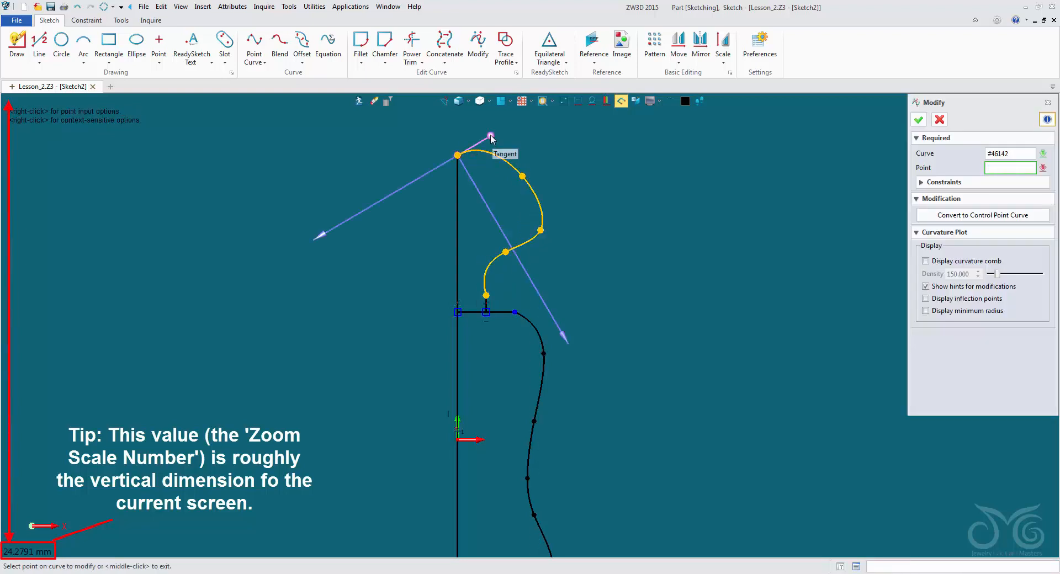
{"action": "left_click_drag", "start_coordinate": [491, 137], "coordinate": [500, 161]}
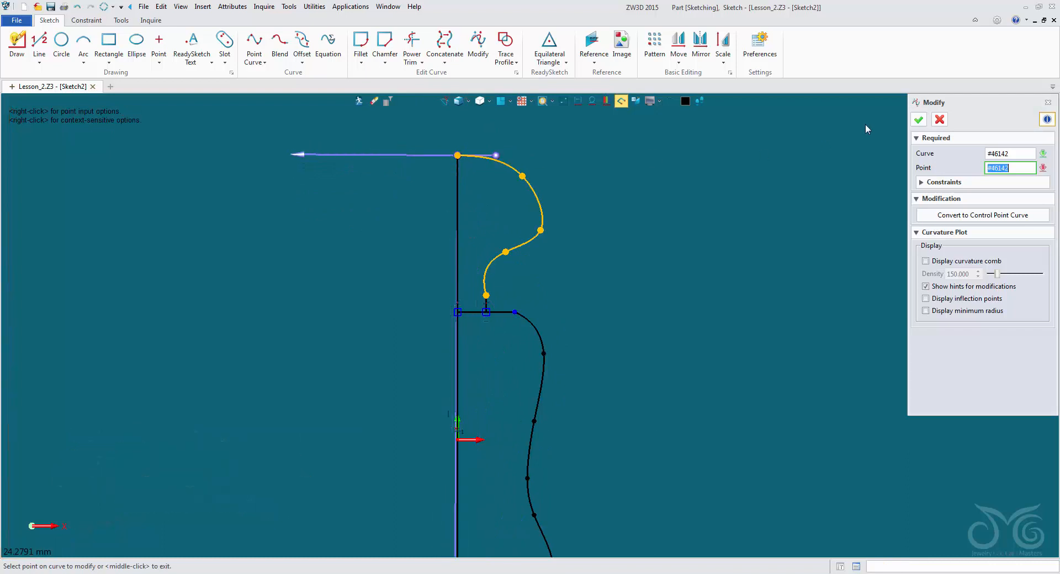
{"action": "left_click", "coordinate": [919, 120]}
{"action": "scroll", "coordinate": [618, 221], "scroll_direction": "down", "scroll_amount": 3}
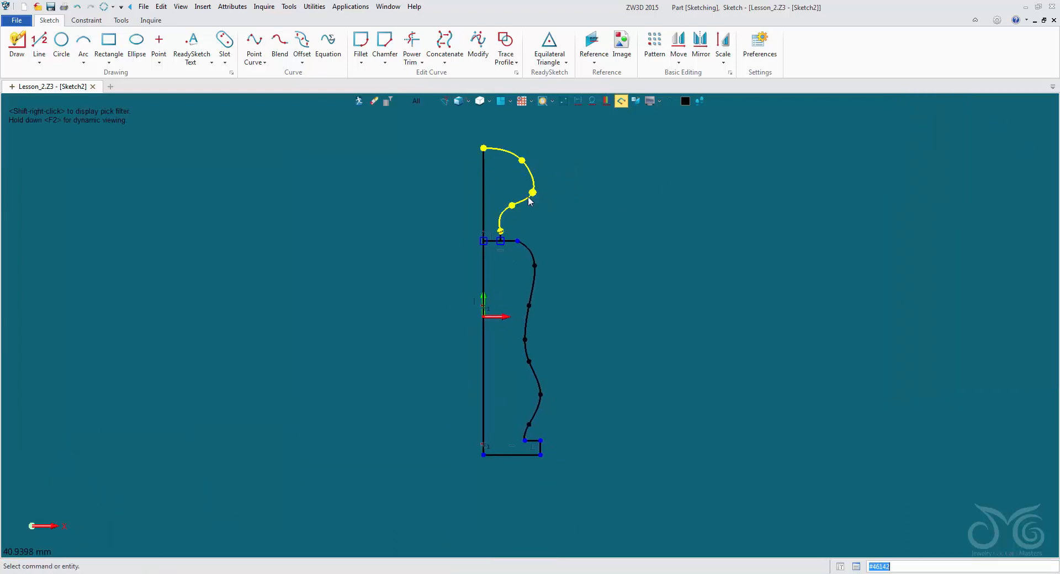
- Align the tangent at the head curve's lower endpoint vertically with the short line below it
{"action": "scroll", "coordinate": [512, 208], "scroll_direction": "up", "scroll_amount": 3}
{"action": "left_click", "coordinate": [488, 229]}
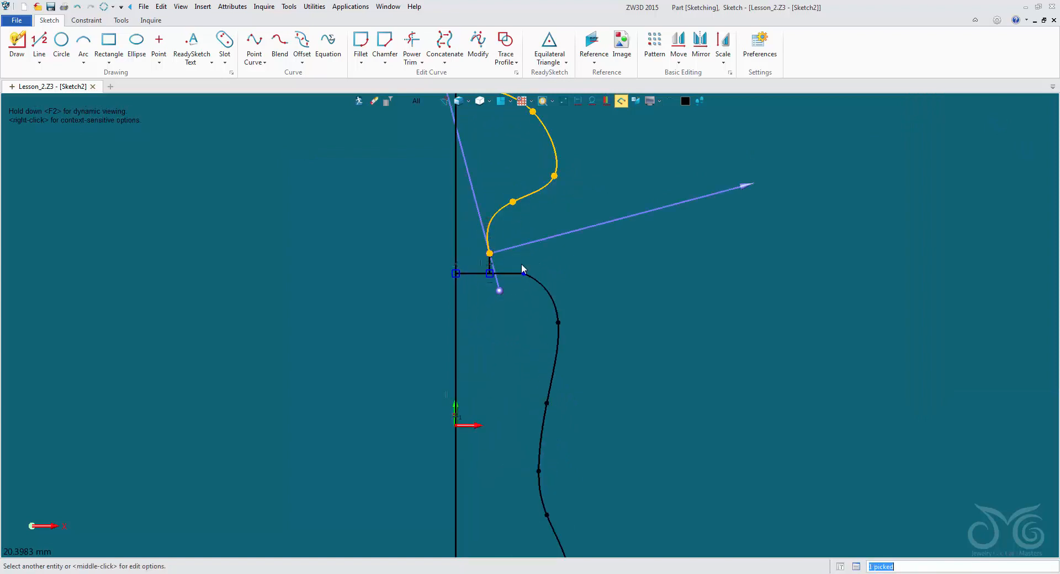
{"action": "left_click", "coordinate": [499, 291]}
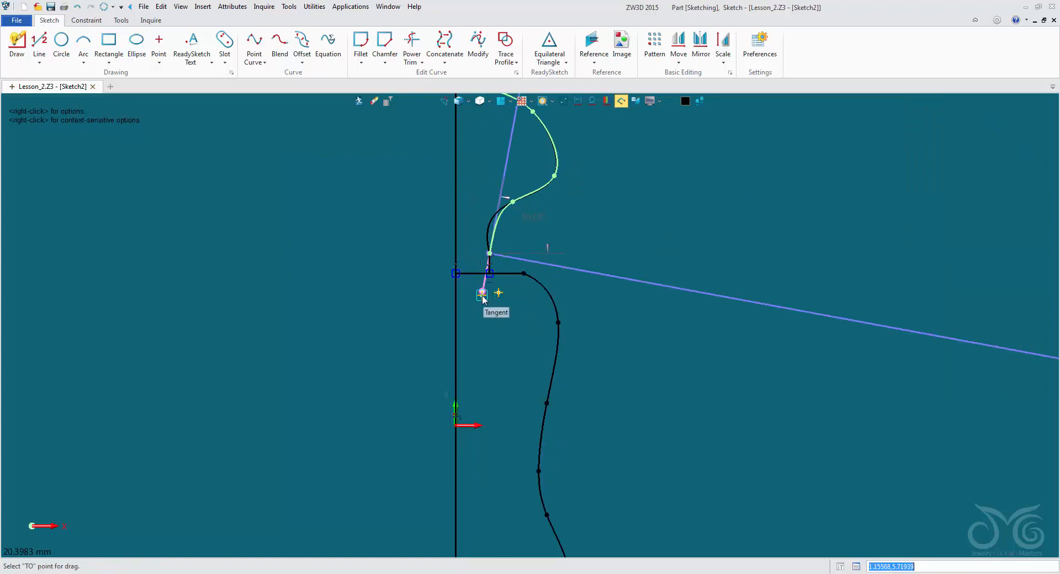
{"action": "left_click", "coordinate": [490, 296]}
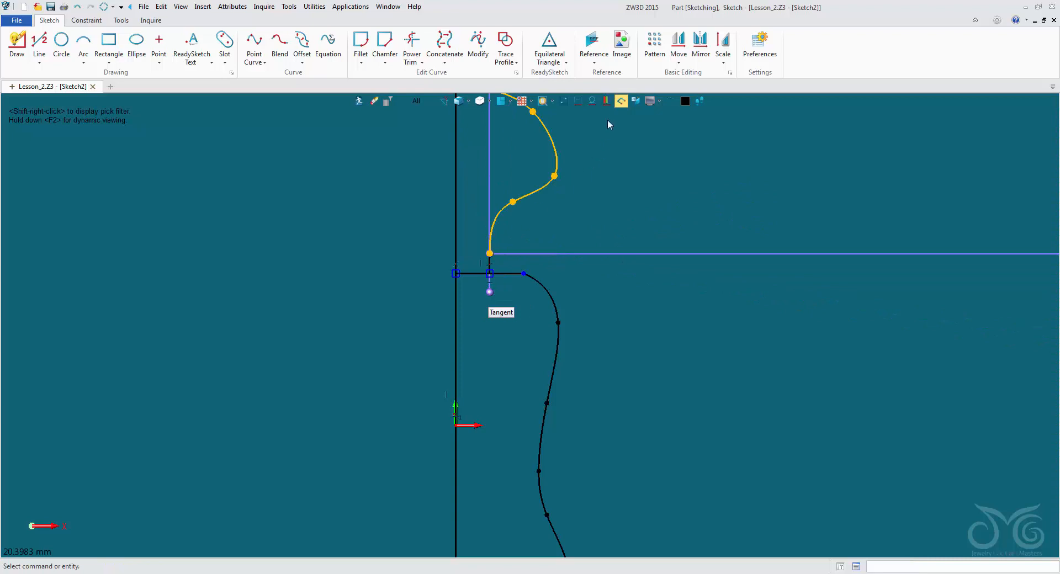
{"action": "middle_click_drag", "start_coordinate": [607, 121], "coordinate": [592, 204]}
{"action": "right_click", "coordinate": [590, 205]}
{"action": "left_click", "coordinate": [564, 226]}
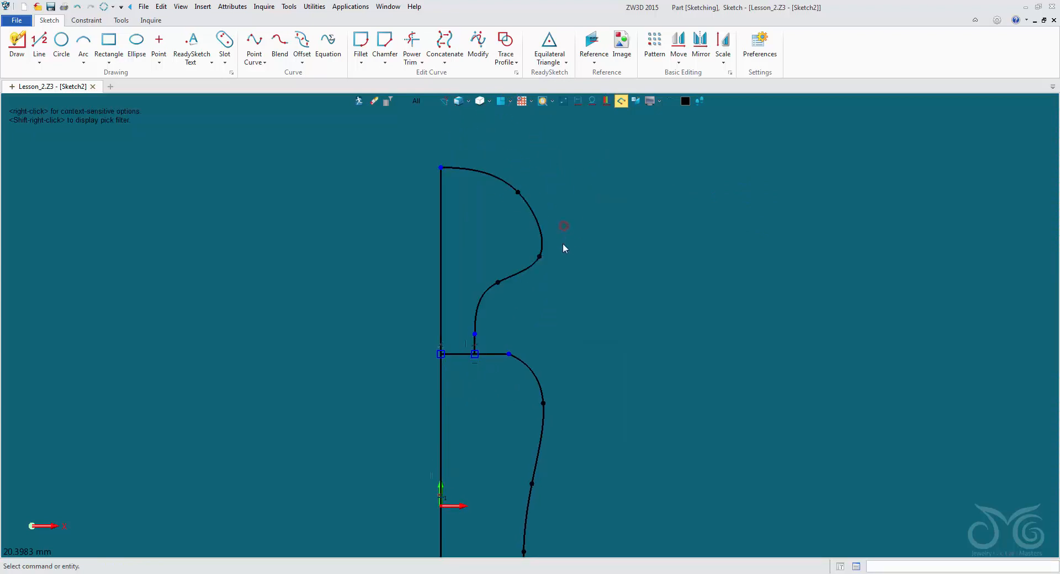
- Refine the head by raising its lower outer point, shifting the neck point inward, and moving the top endpoint and upper point higher
{"action": "left_click", "coordinate": [542, 243]}
{"action": "left_click", "coordinate": [540, 257]}
{"action": "left_click", "coordinate": [531, 227]}
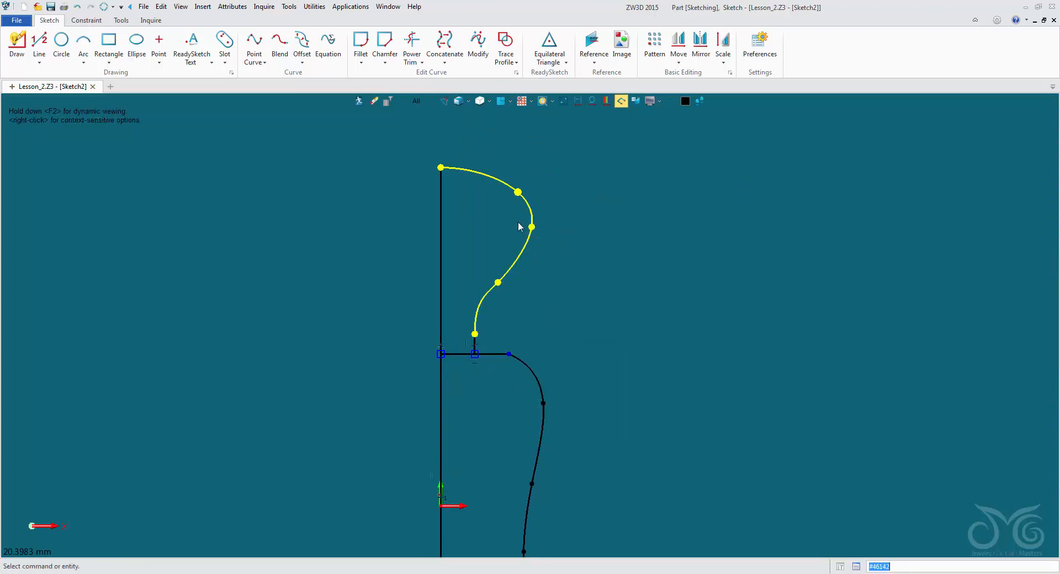
{"action": "left_click_drag", "start_coordinate": [498, 282], "coordinate": [489, 278]}
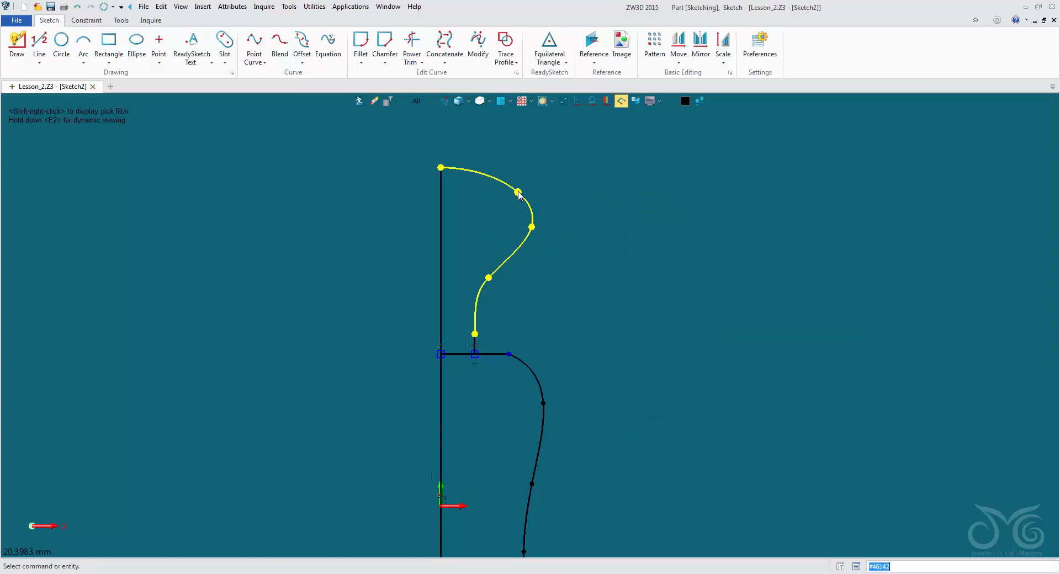
{"action": "left_click_drag", "start_coordinate": [518, 193], "coordinate": [440, 136]}
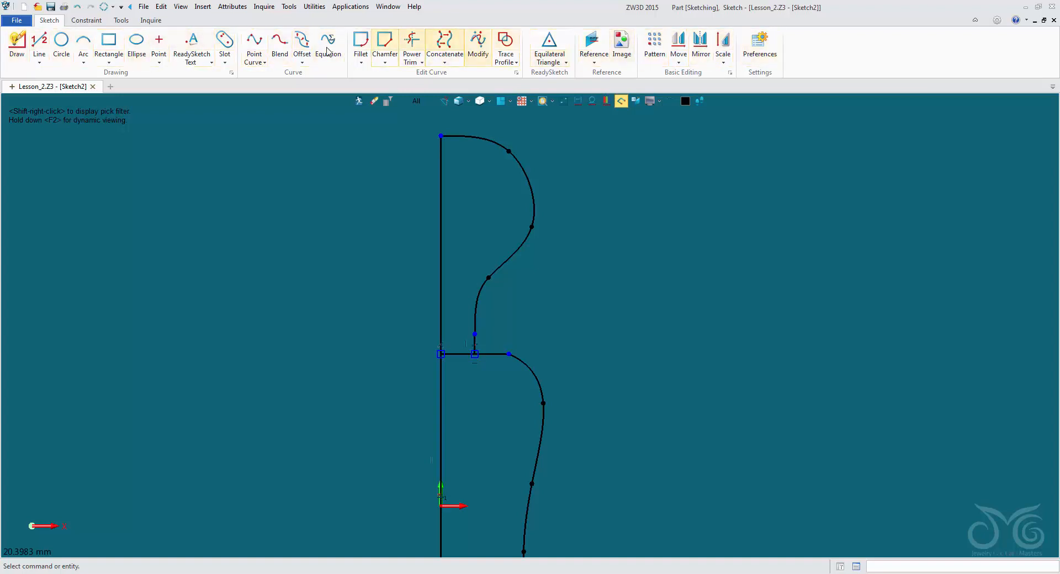
- Draw a long diagonal slot beside the profile, centred from about 3.65,20.42 to 14.86,5.04, with a radius of about 0.56
{"action": "left_click", "coordinate": [225, 43]}
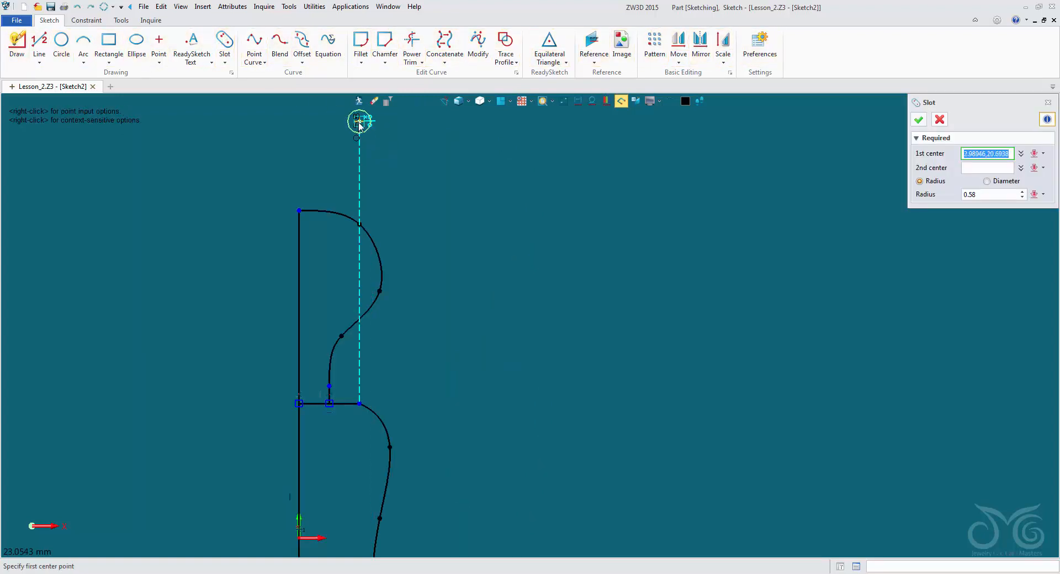
{"action": "left_click", "coordinate": [373, 127]}
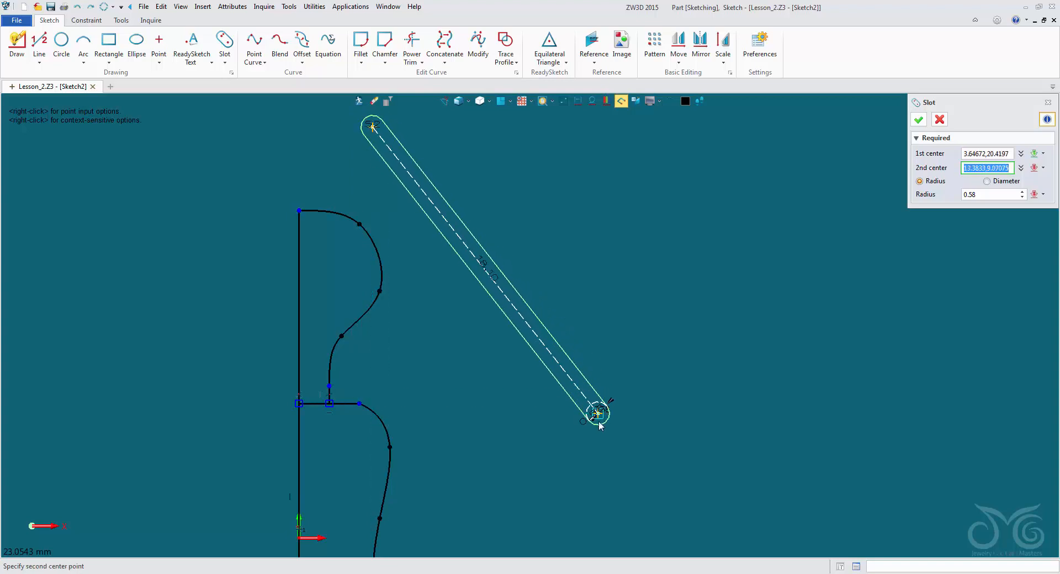
{"action": "left_click", "coordinate": [598, 436]}
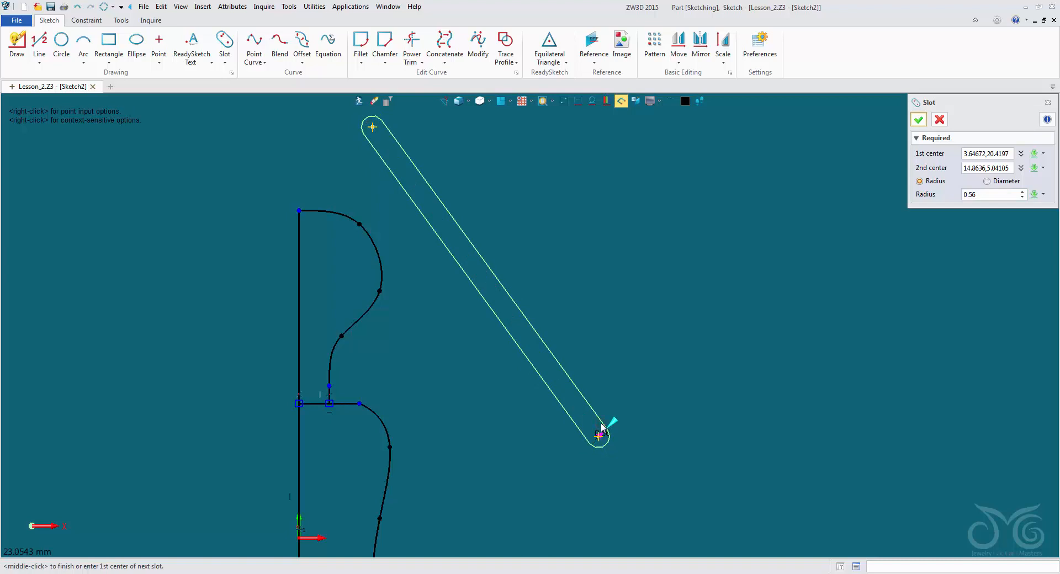
{"action": "left_click", "coordinate": [602, 429]}
{"action": "scroll", "coordinate": [582, 436], "scroll_direction": "down", "scroll_amount": 3}
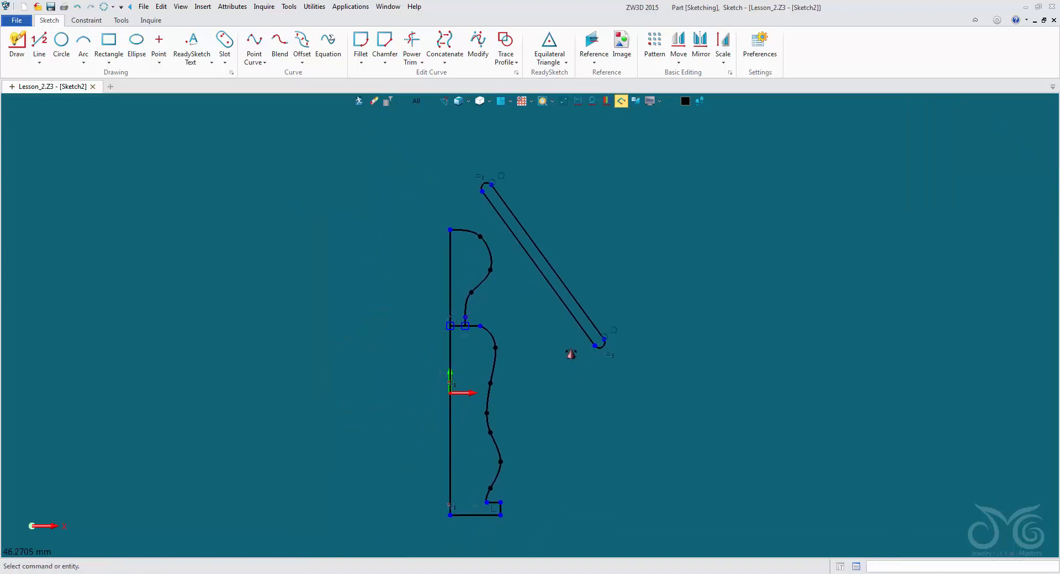
{"action": "scroll", "coordinate": [570, 343], "scroll_direction": "up", "scroll_amount": 2}
{"action": "mouse_move", "coordinate": [524, 416]}
{"action": "middle_mouse_down"}
{"action": "mouse_move", "coordinate": [523, 392]}
{"action": "mouse_move", "coordinate": [547, 364]}
{"action": "middle_mouse_up"}
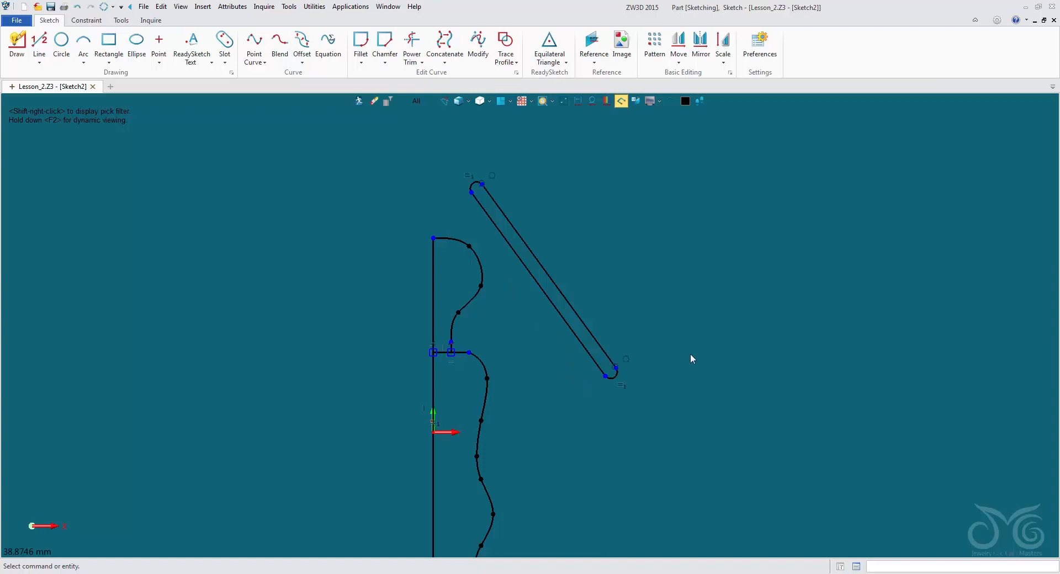
- Trim away the horizontal segment between the long vertical line and the short vertical line at the neck
{"action": "scroll", "coordinate": [621, 296], "scroll_direction": "up", "scroll_amount": 2}
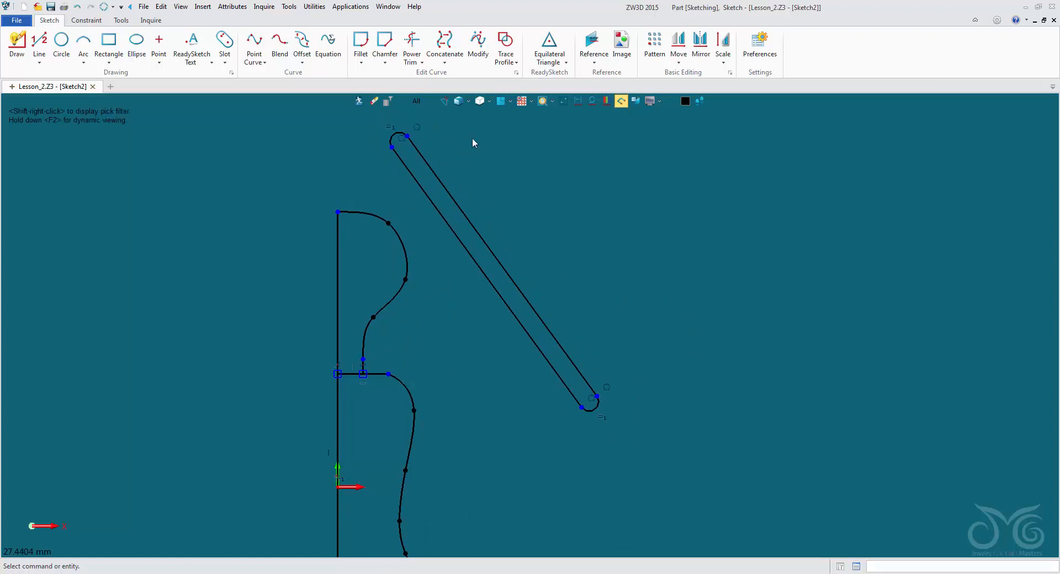
{"action": "scroll", "coordinate": [449, 350], "scroll_direction": "down", "scroll_amount": 4}
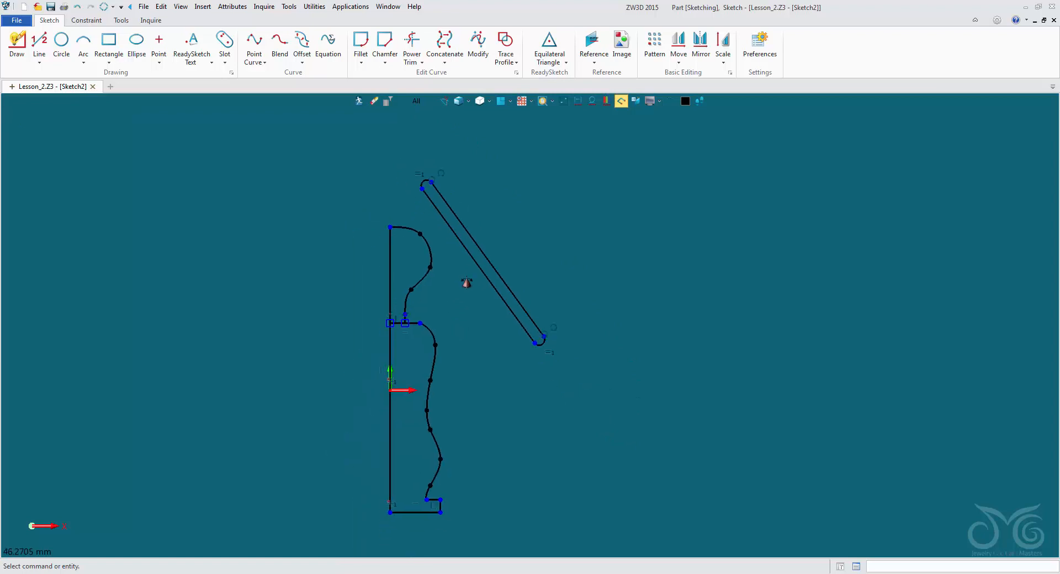
{"action": "scroll", "coordinate": [416, 263], "scroll_direction": "up", "scroll_amount": 5}
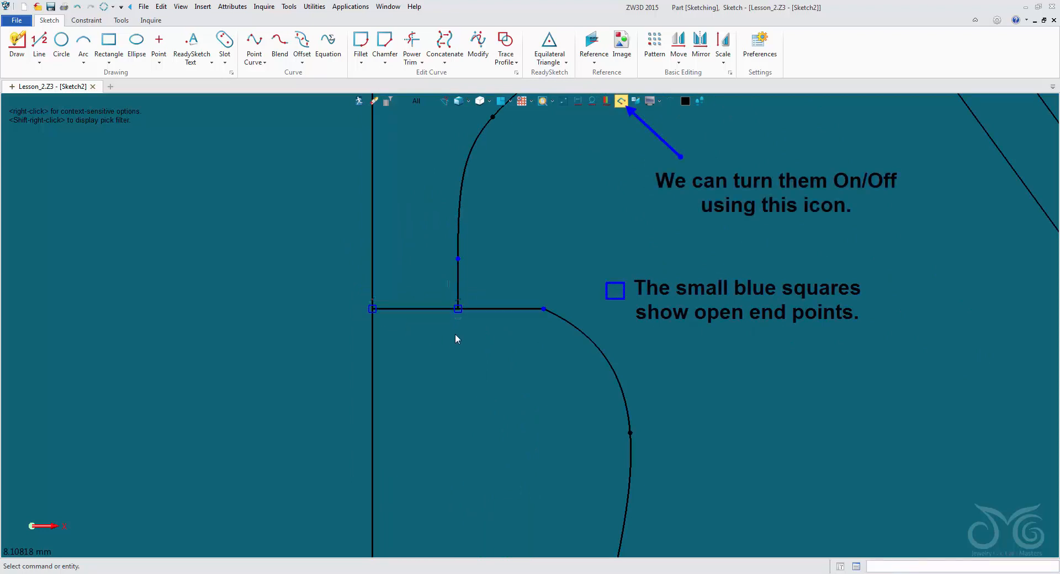
{"action": "scroll", "coordinate": [483, 321], "scroll_direction": "down", "scroll_amount": 3}
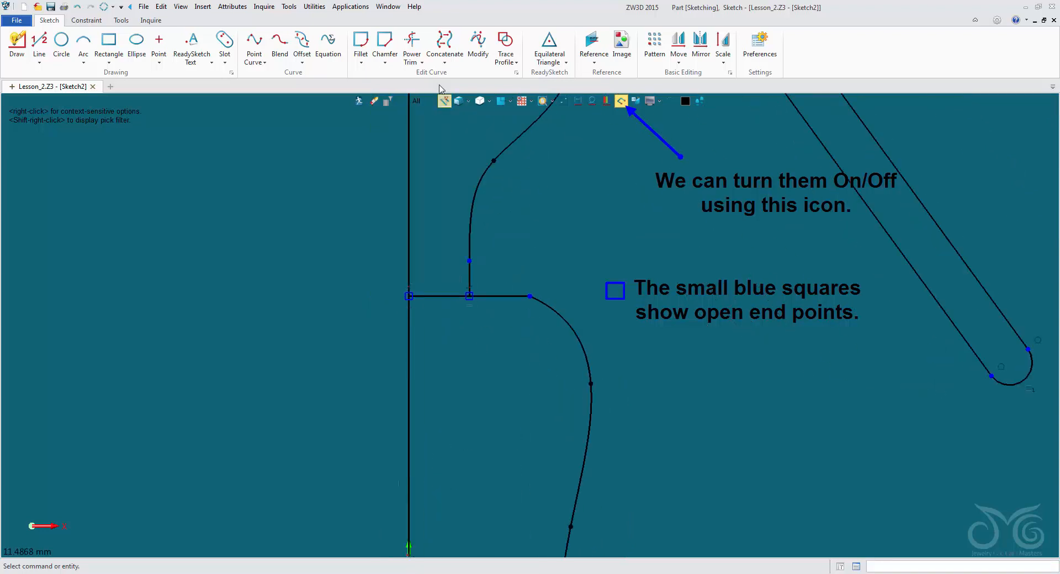
{"action": "left_click", "coordinate": [411, 40]}
{"action": "left_click_drag", "start_coordinate": [436, 220], "coordinate": [443, 317]}
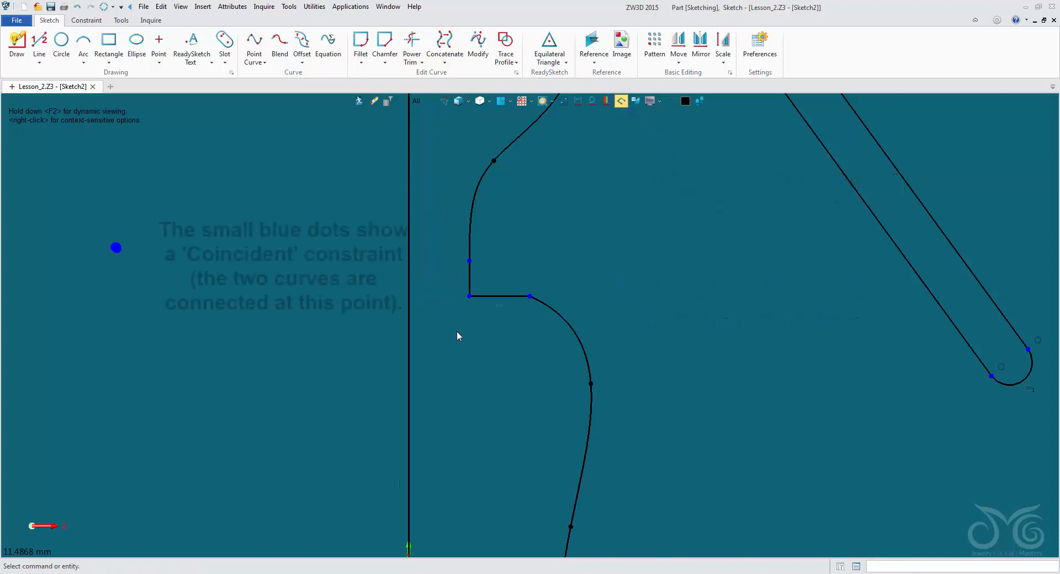
- Convert the long vertical line to construction geometry and exit the sketch
{"action": "scroll", "coordinate": [456, 330], "scroll_direction": "down", "scroll_amount": 5}
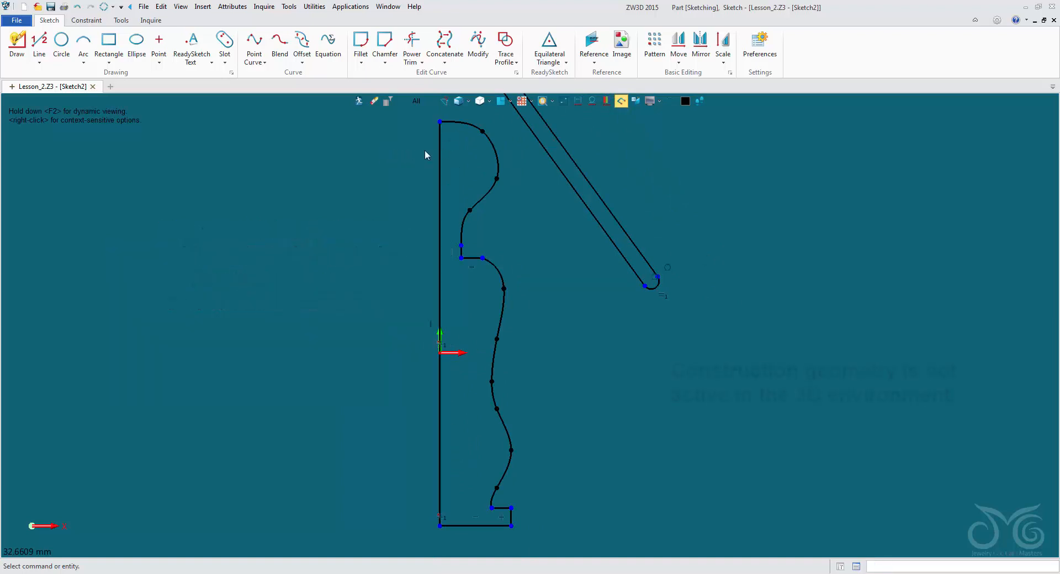
{"action": "right_click", "coordinate": [440, 138]}
{"action": "left_click", "coordinate": [455, 156]}
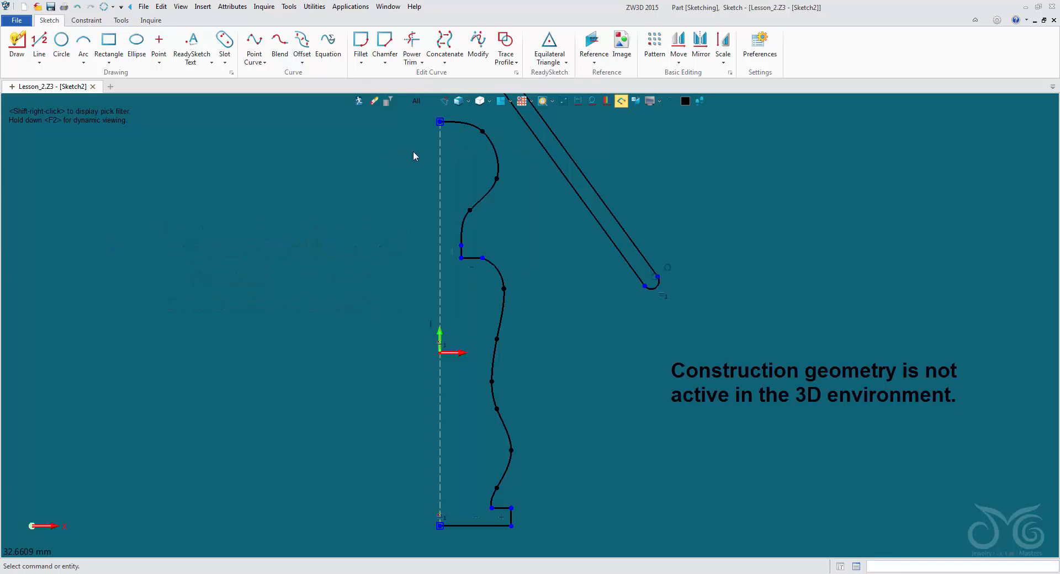
{"action": "scroll", "coordinate": [380, 154], "scroll_direction": "down", "scroll_amount": 2}
{"action": "middle_click_drag", "start_coordinate": [383, 175], "coordinate": [417, 222]}
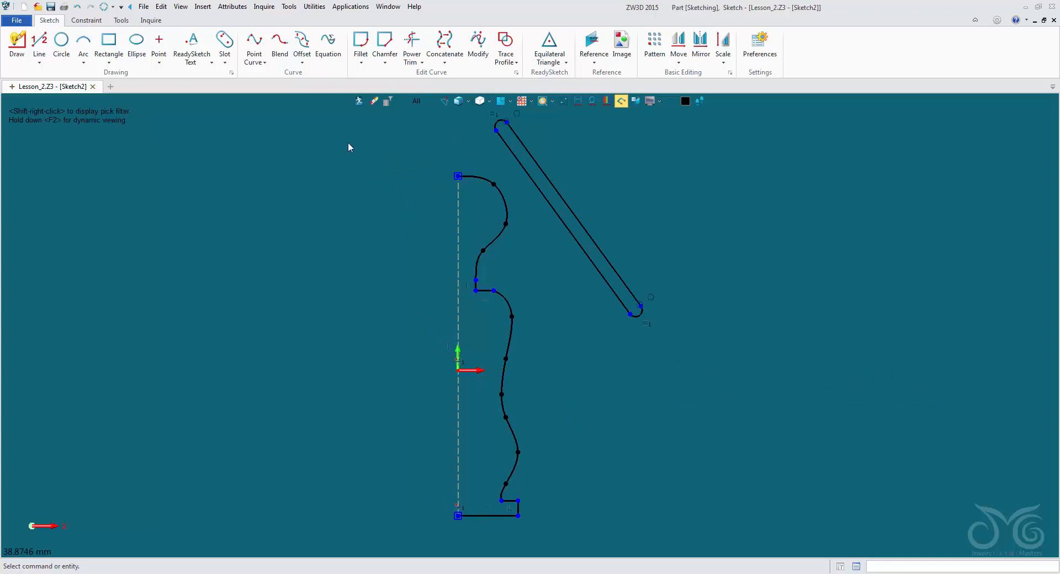
{"action": "left_click", "coordinate": [358, 101]}
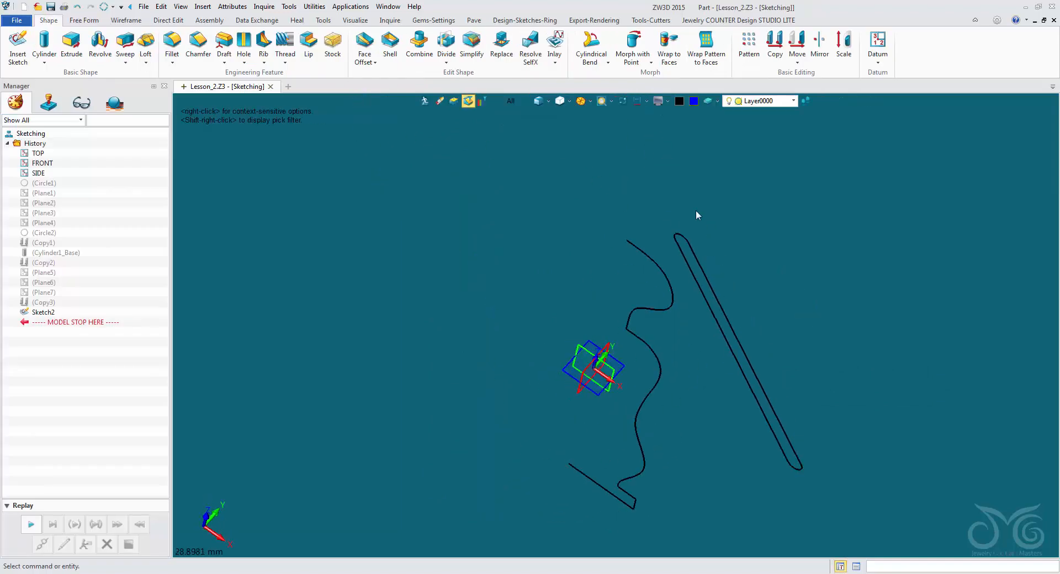
- Start a Revolve with picking limited to sketches, using Sketch2 as the profile and the Z axis (0,0,1) as the axis
{"action": "middle_click_drag", "start_coordinate": [722, 254], "coordinate": [705, 303]}
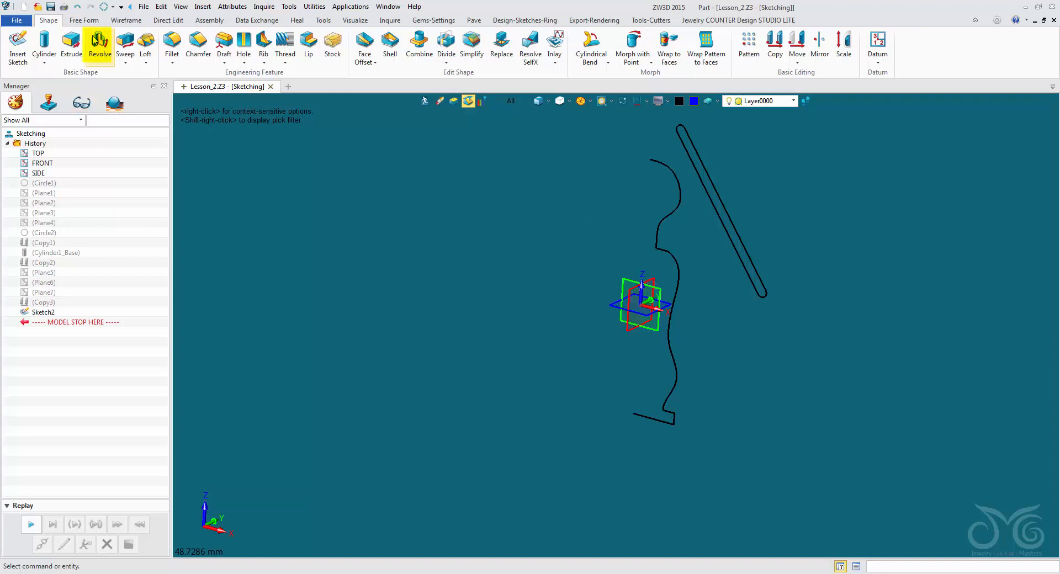
{"action": "left_click", "coordinate": [97, 53]}
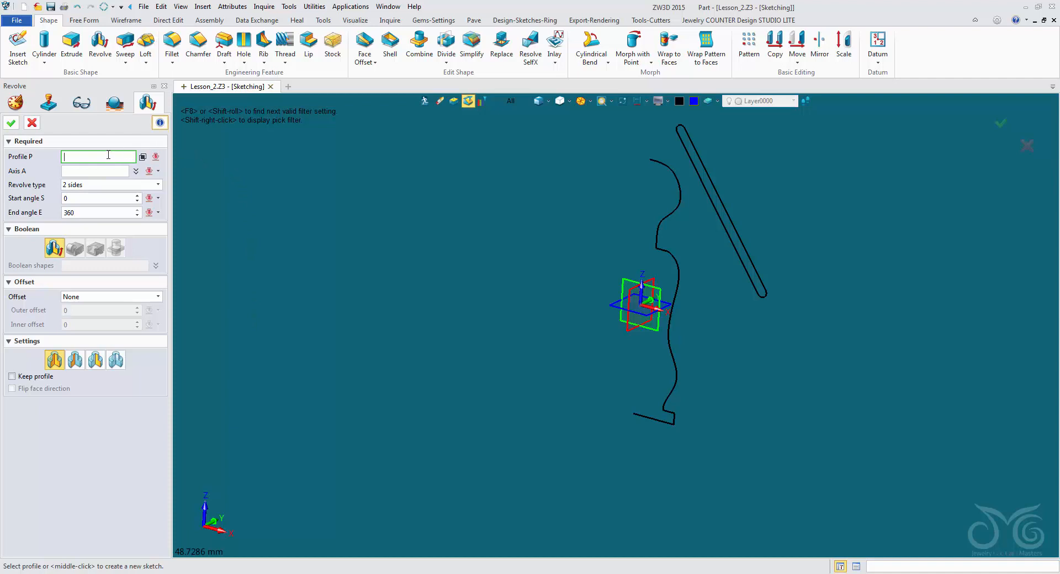
{"action": "left_click", "coordinate": [514, 101]}
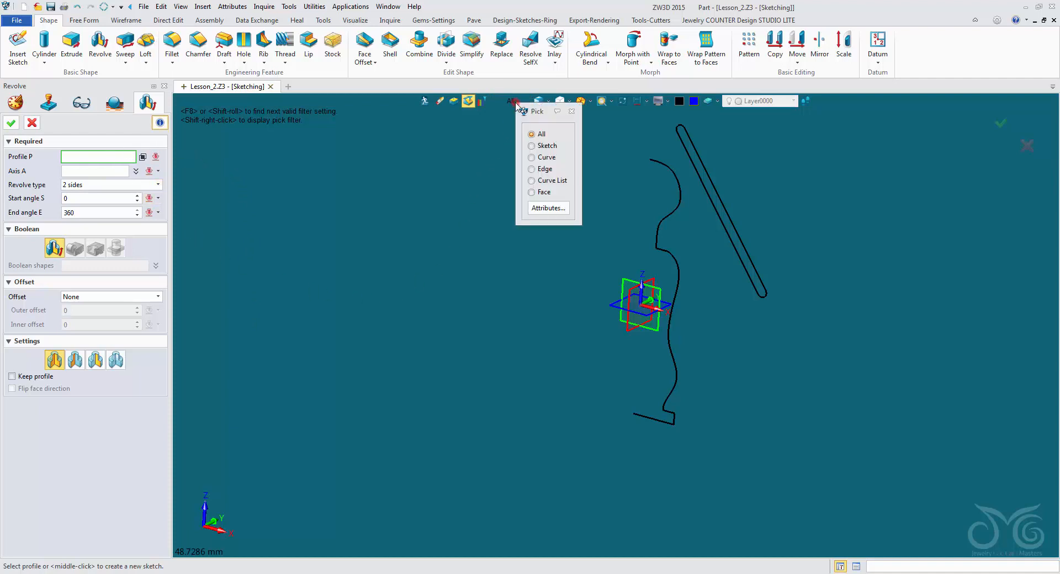
{"action": "left_click", "coordinate": [531, 145]}
{"action": "left_click", "coordinate": [672, 177]}
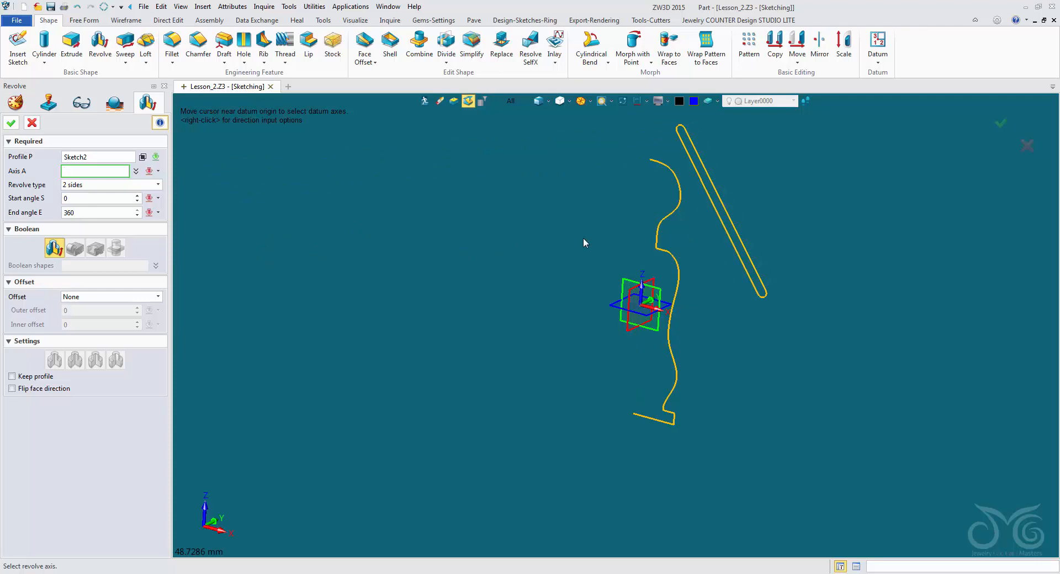
{"action": "left_click", "coordinate": [643, 291]}
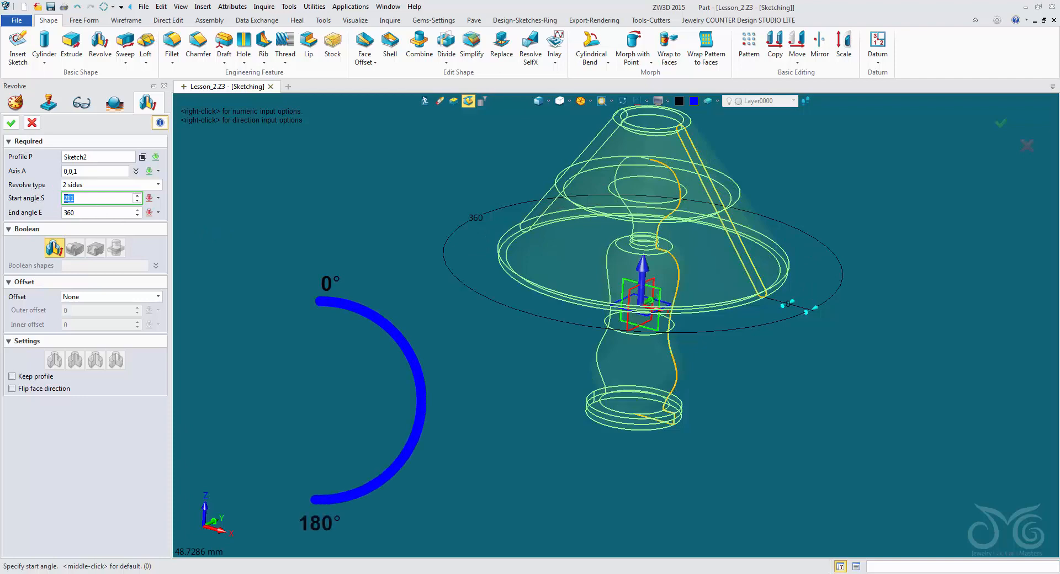
- Set the start angle to 0, change the revolve type to 1 side, and create the 360-degree revolve
{"action": "type", "text": "0"}
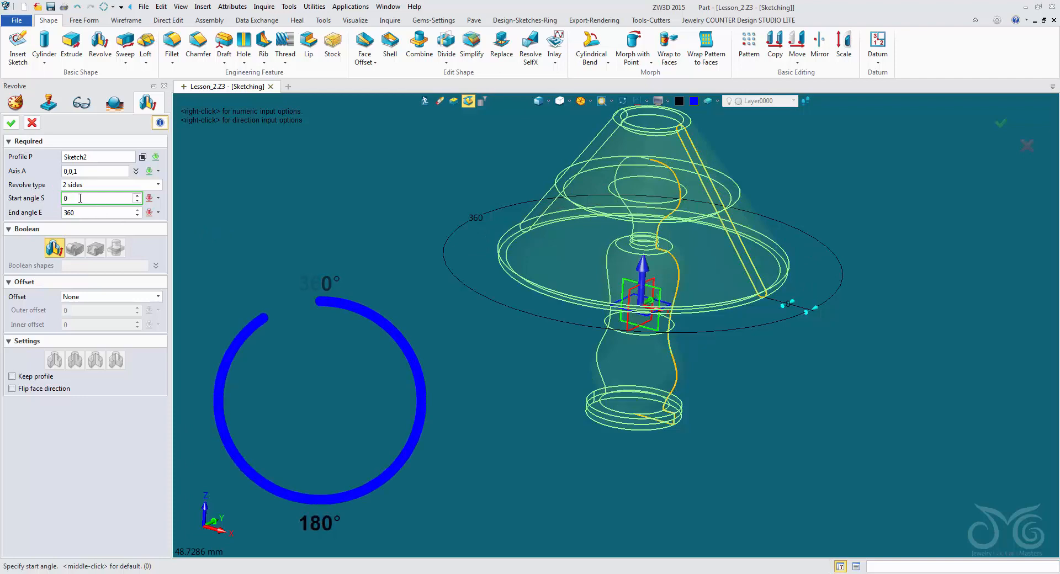
{"action": "key", "text": "Return"}
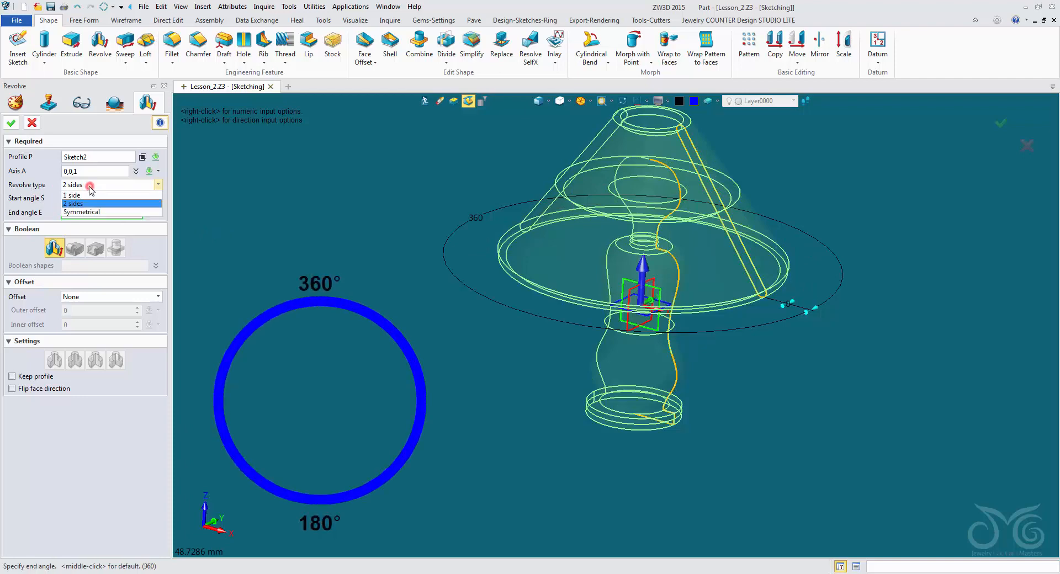
{"action": "left_click", "coordinate": [95, 191]}
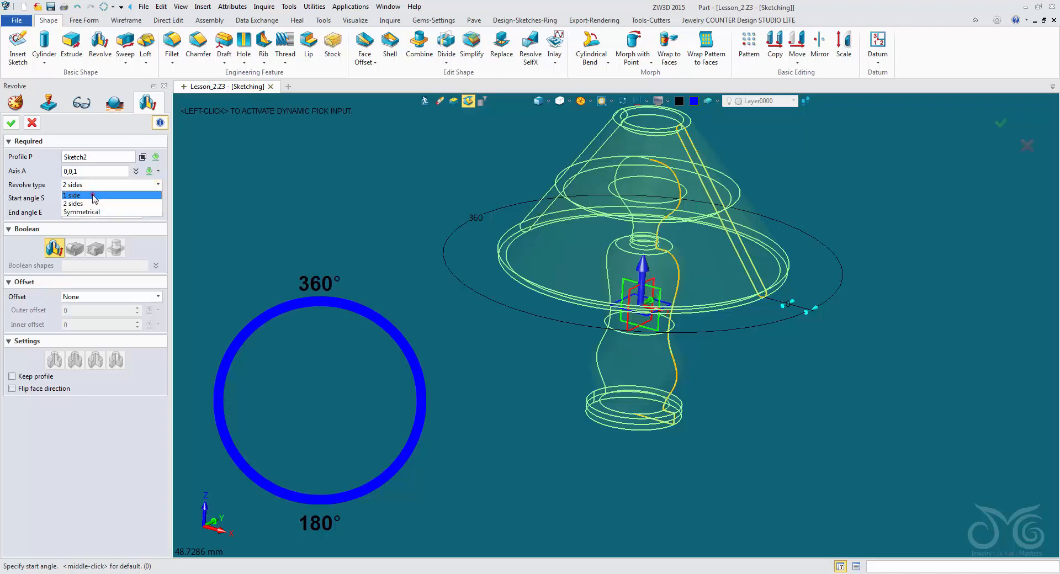
{"action": "left_click", "coordinate": [94, 199]}
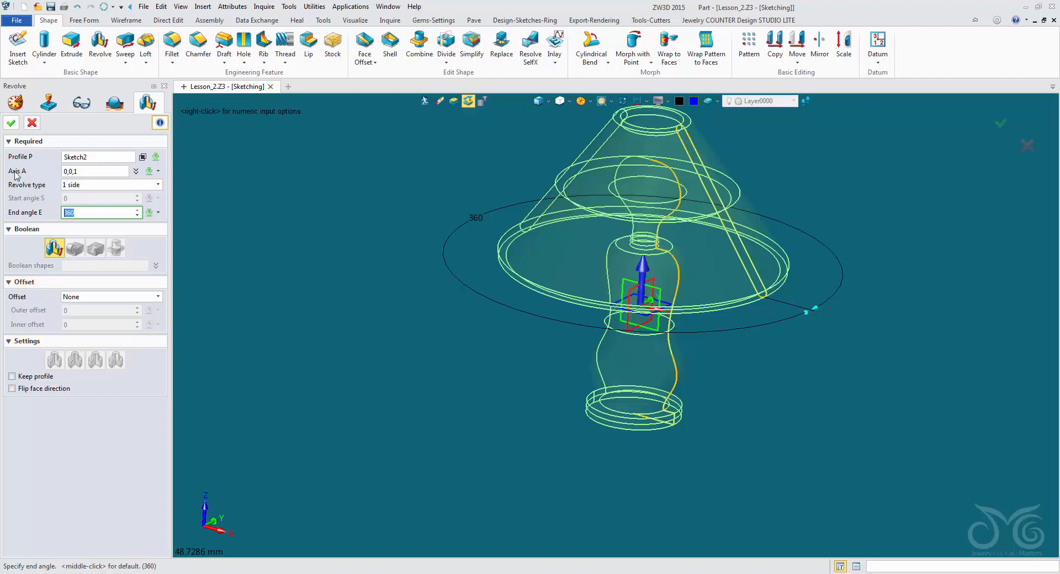
{"action": "left_click", "coordinate": [12, 127]}
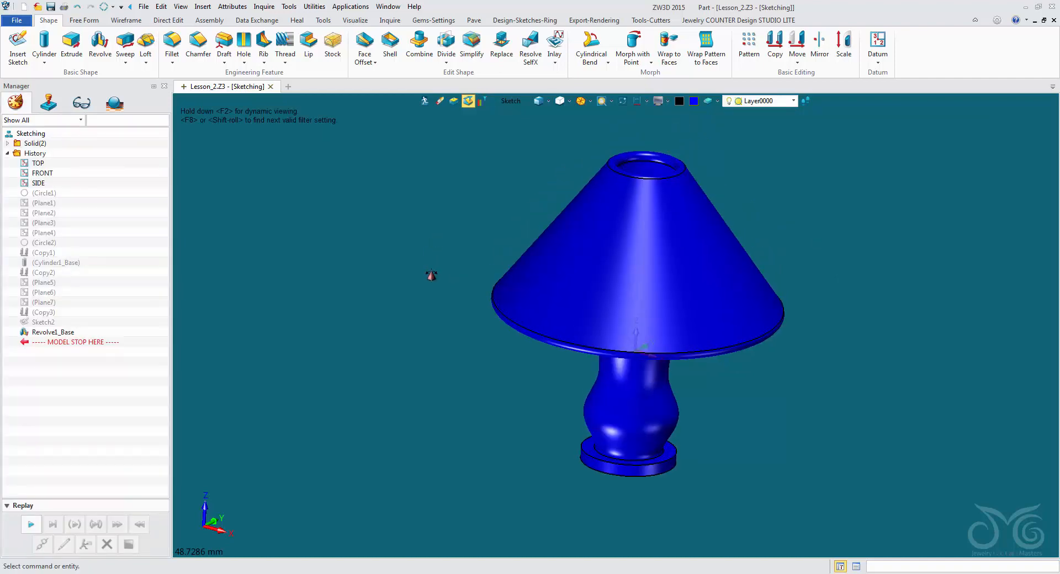
- Limit picking to shapes and colour the lampshade body yellow
{"action": "mouse_move", "coordinate": [429, 252]}
{"action": "middle_mouse_down"}
{"action": "mouse_move", "coordinate": [426, 203]}
{"action": "mouse_move", "coordinate": [421, 260]}
{"action": "middle_mouse_up"}
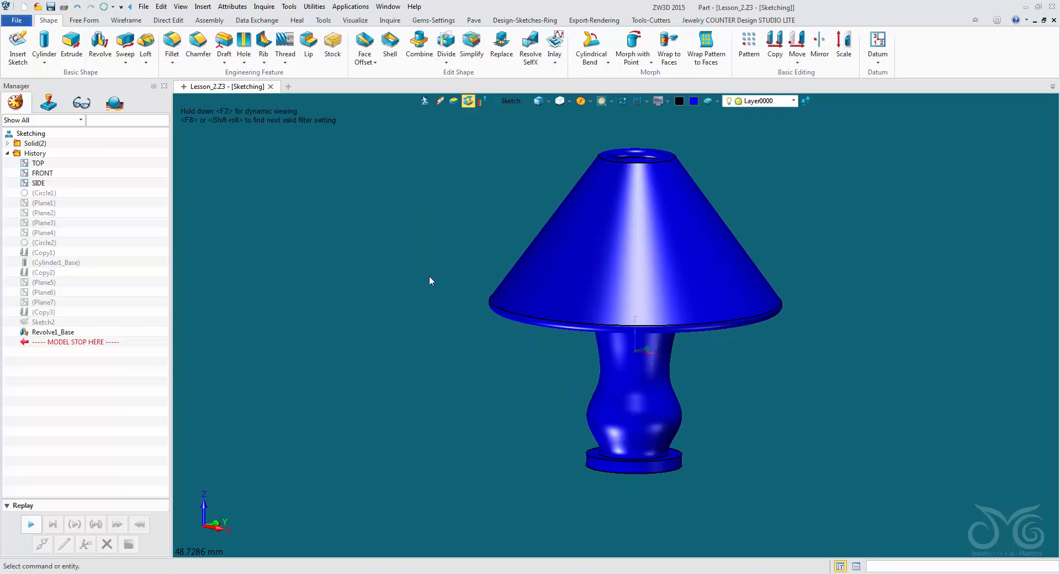
{"action": "left_click", "coordinate": [510, 100]}
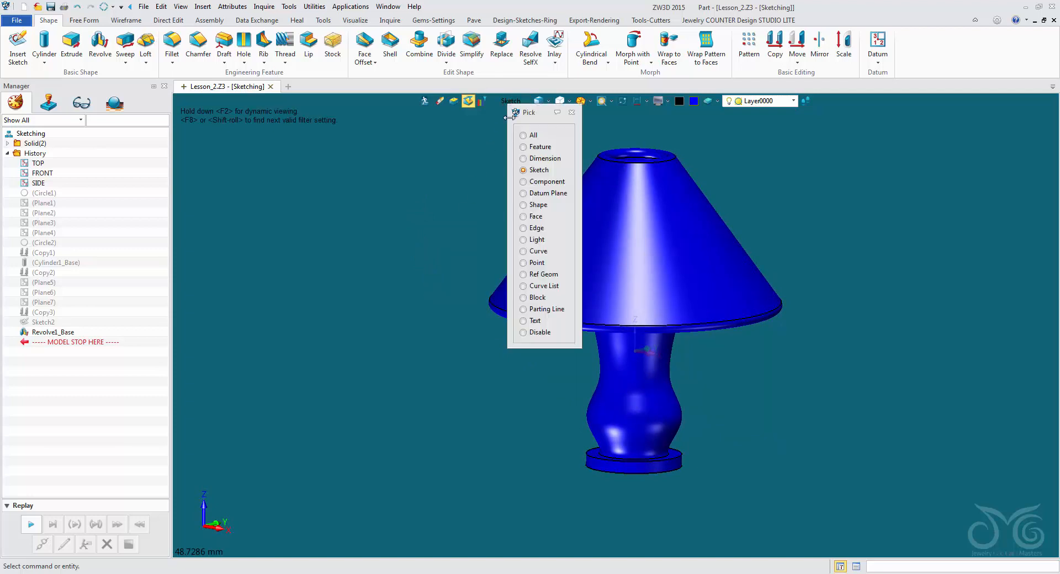
{"action": "left_click", "coordinate": [533, 205]}
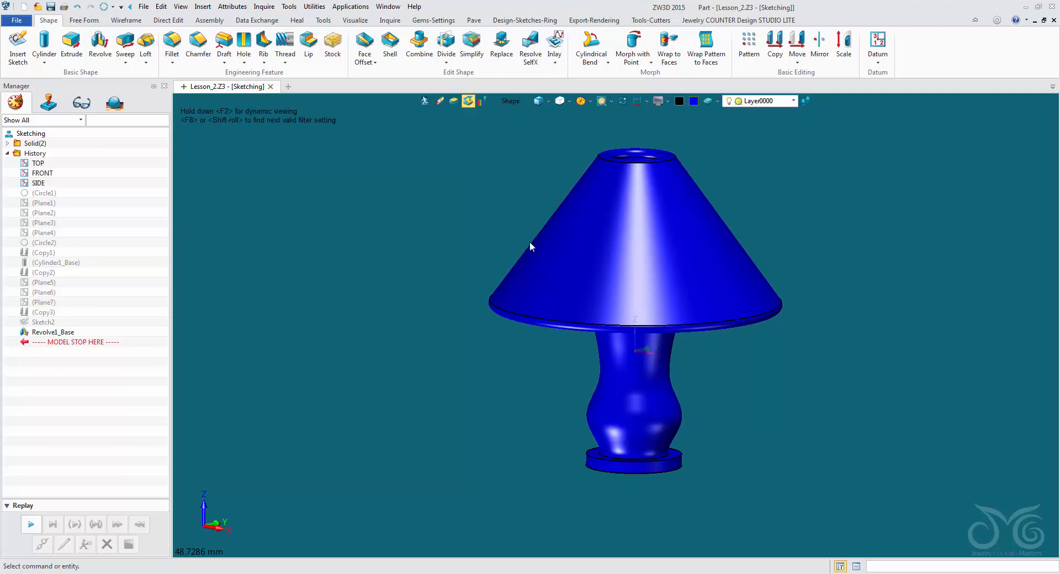
{"action": "left_click", "coordinate": [531, 240]}
{"action": "left_click", "coordinate": [696, 99]}
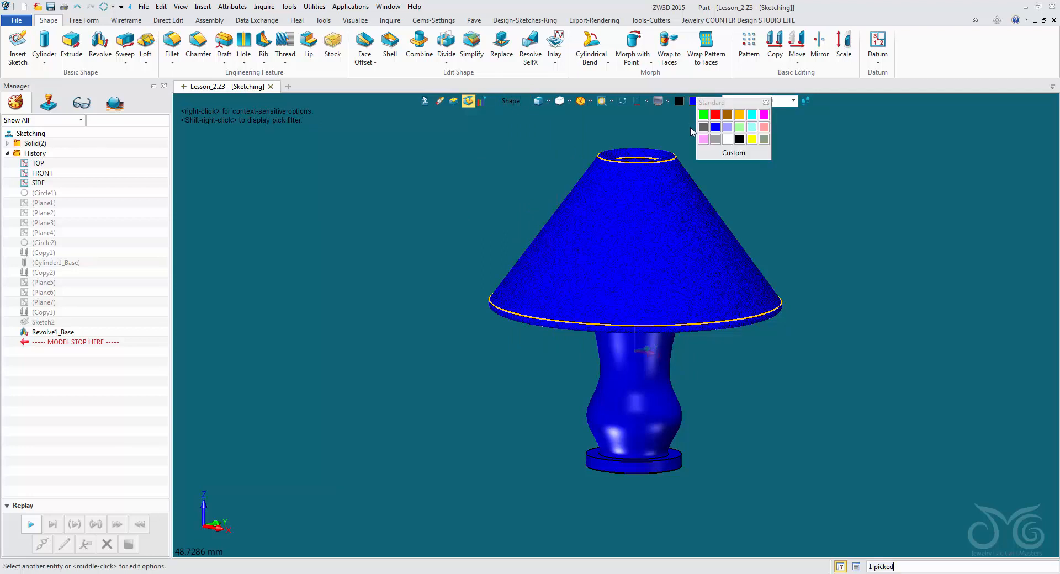
{"action": "left_click", "coordinate": [752, 139]}
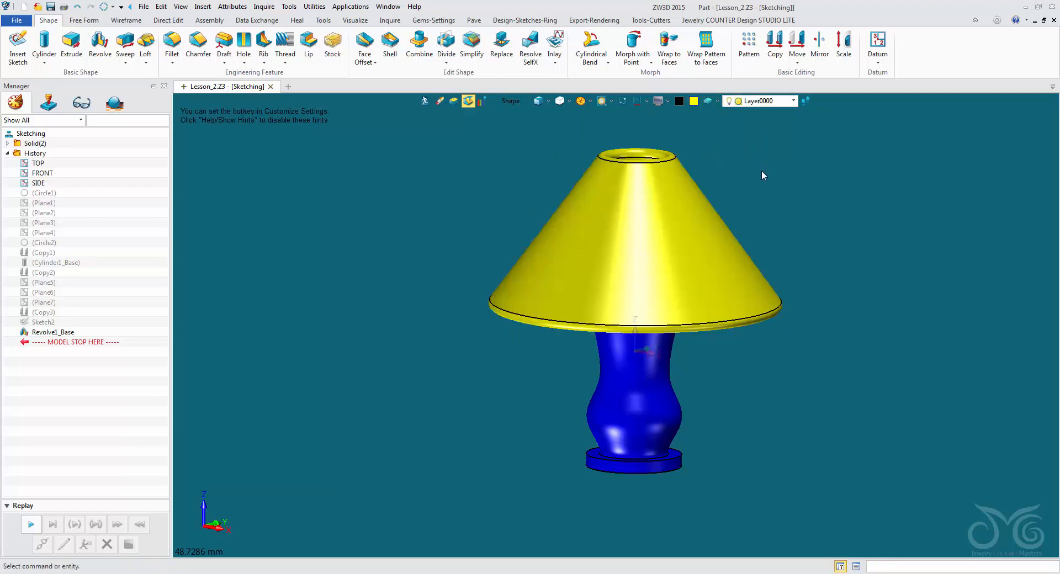
- Colour the lamp base body brown and inspect the lamp from below and from the side
{"action": "left_click", "coordinate": [654, 383]}
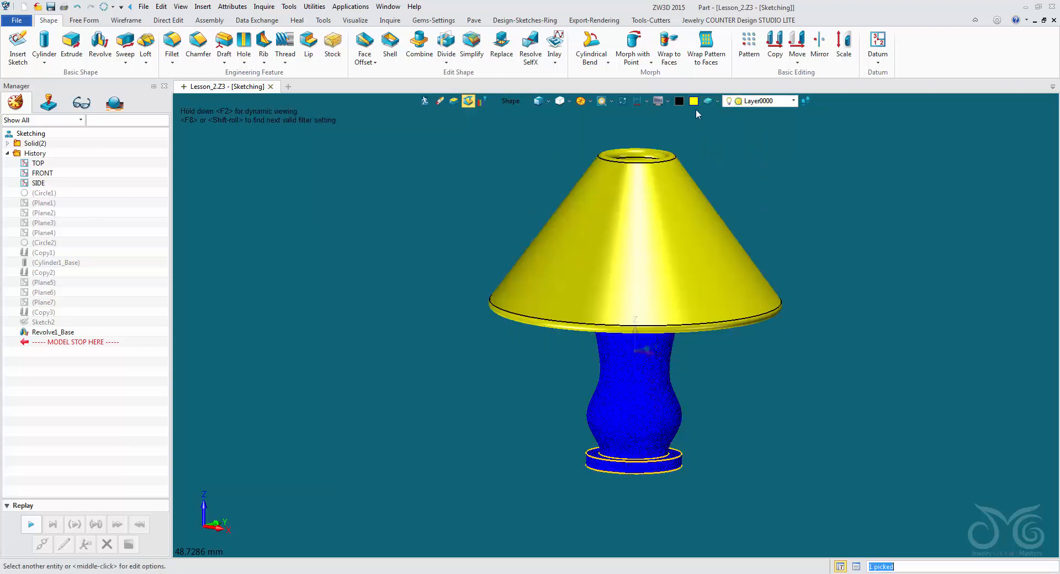
{"action": "left_click", "coordinate": [694, 101]}
{"action": "left_click", "coordinate": [726, 118]}
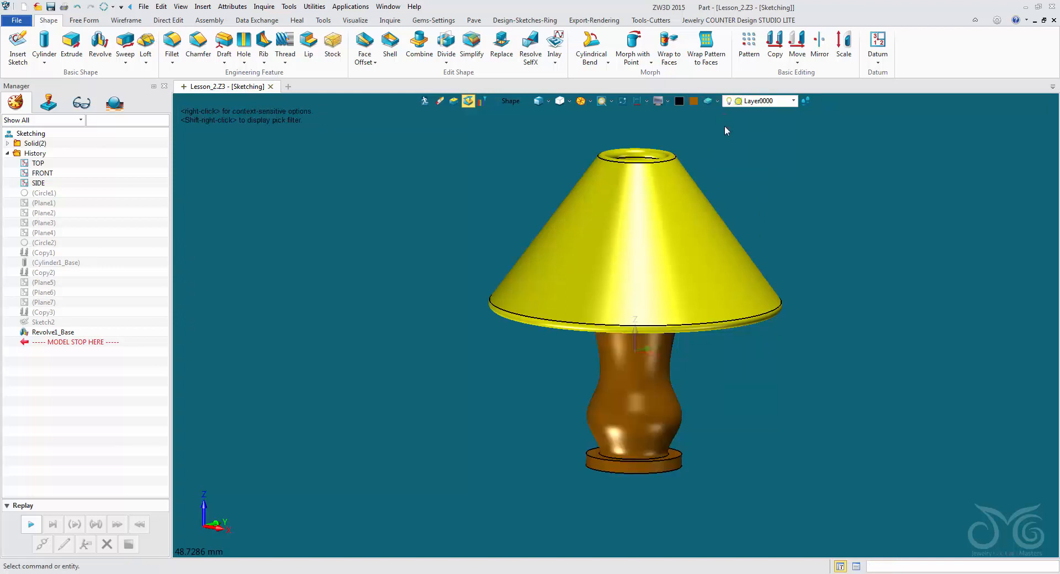
{"action": "right_click_drag", "start_coordinate": [738, 167], "coordinate": [705, 172]}
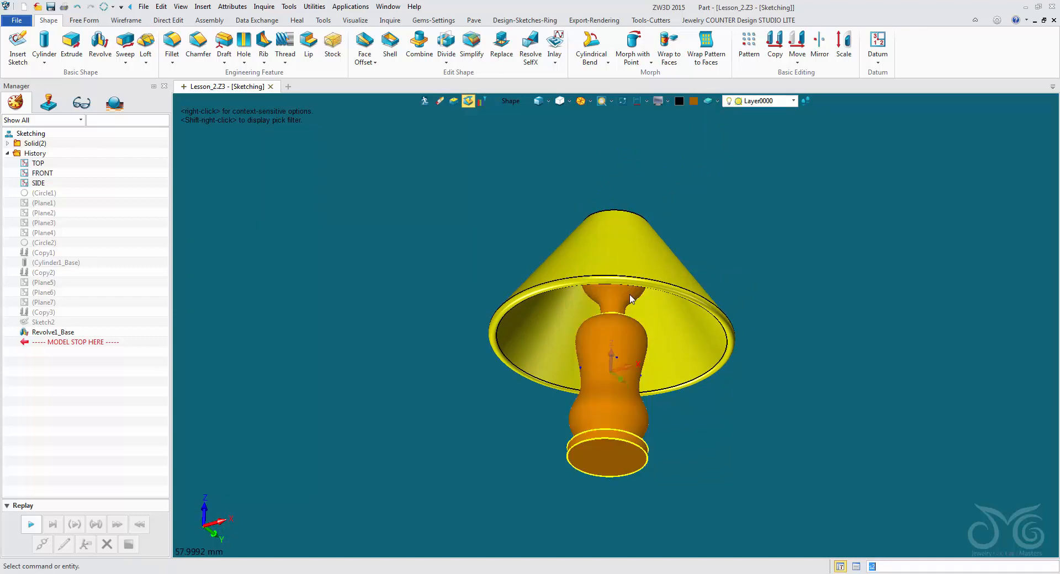
{"action": "right_click_drag", "start_coordinate": [414, 221], "coordinate": [476, 364]}
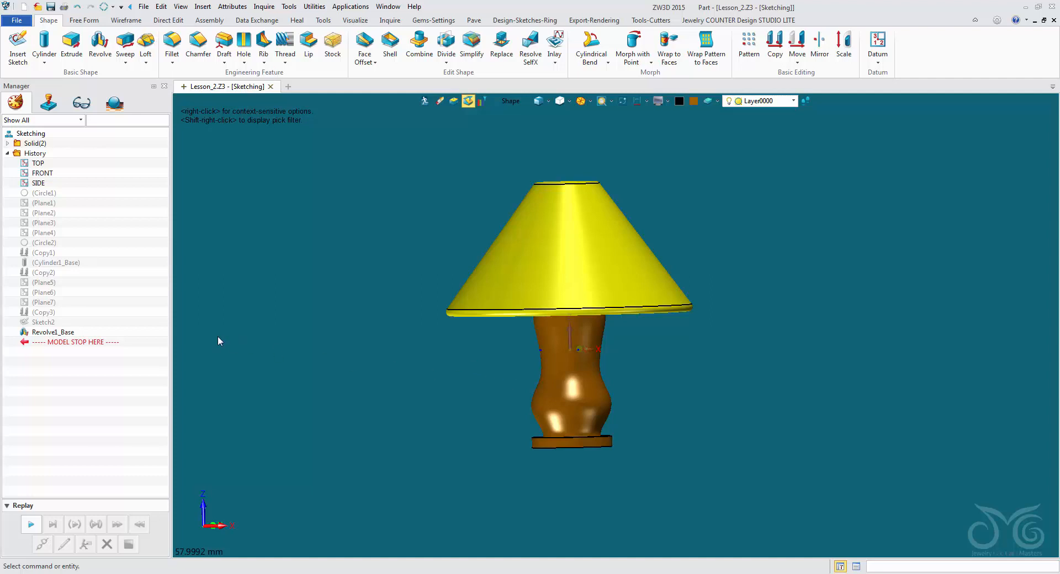
- Reopen Sketch2 for editing, raise a spline point on the body's upper half, and move the base's outer vertical edge outward
{"action": "right_click", "coordinate": [50, 320]}
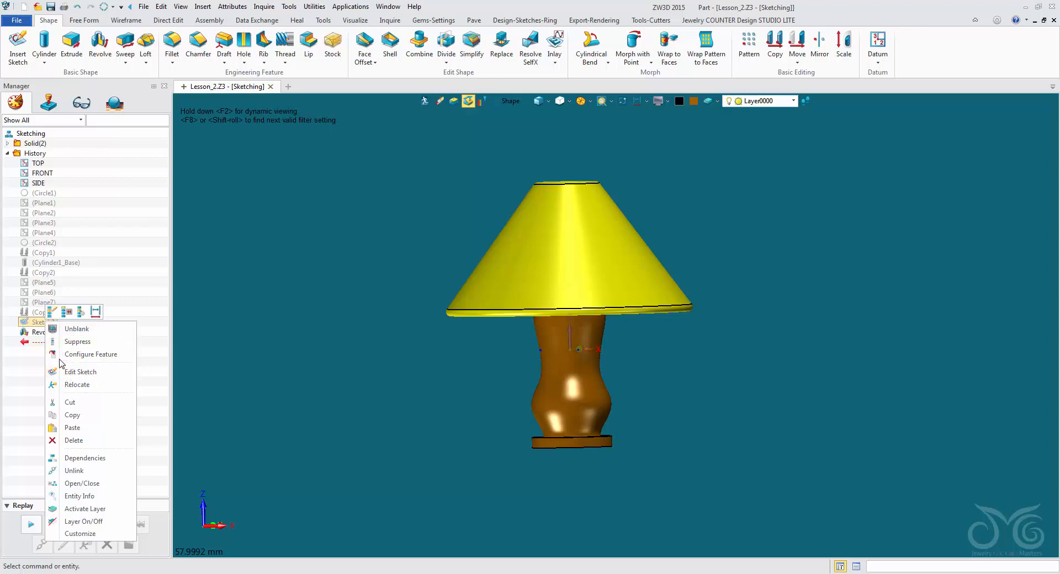
{"action": "left_click", "coordinate": [53, 313]}
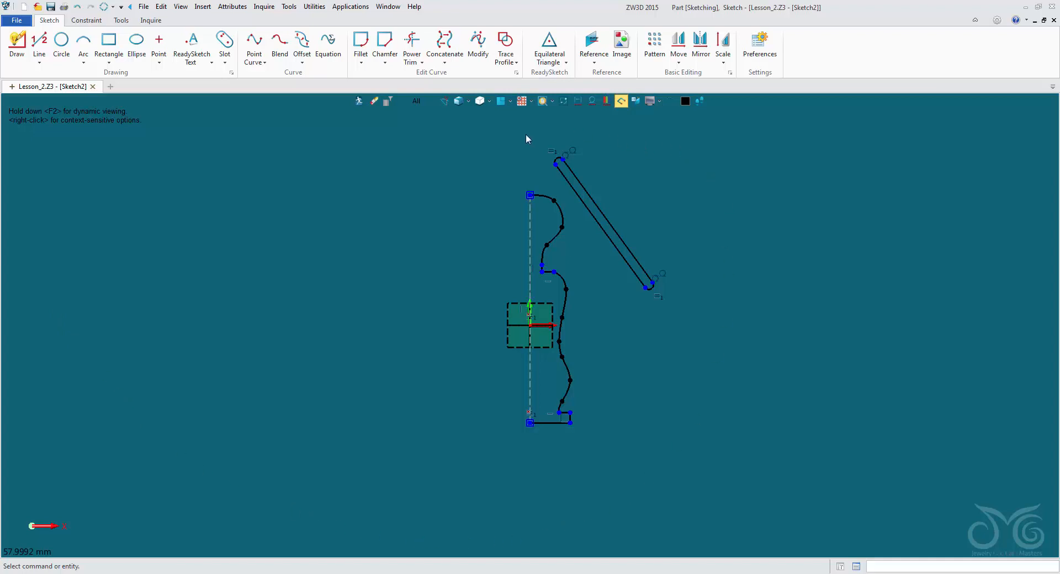
{"action": "scroll", "coordinate": [588, 310], "scroll_direction": "up", "scroll_amount": 3}
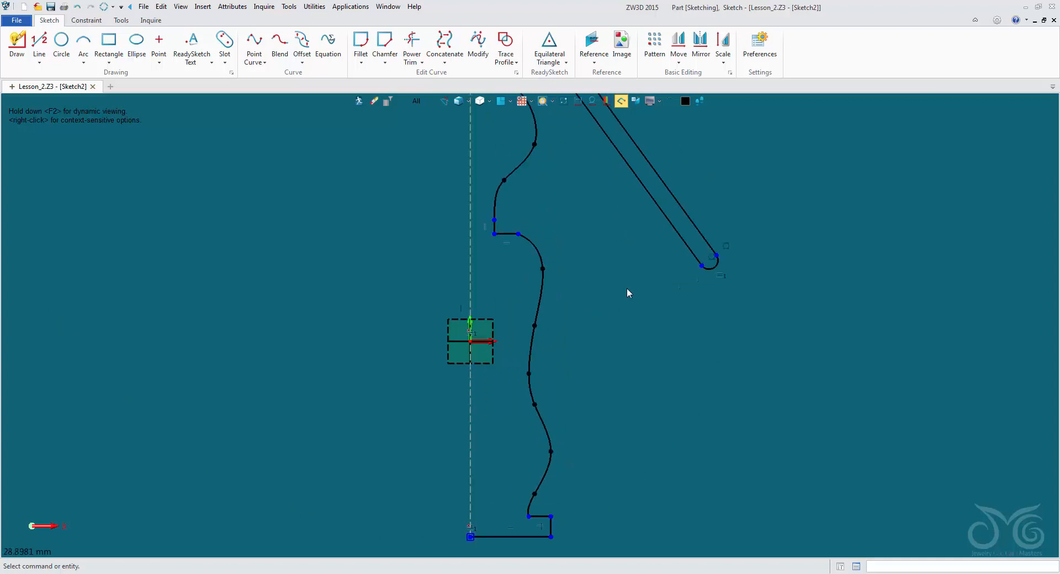
{"action": "left_click_drag", "start_coordinate": [536, 329], "coordinate": [532, 301]}
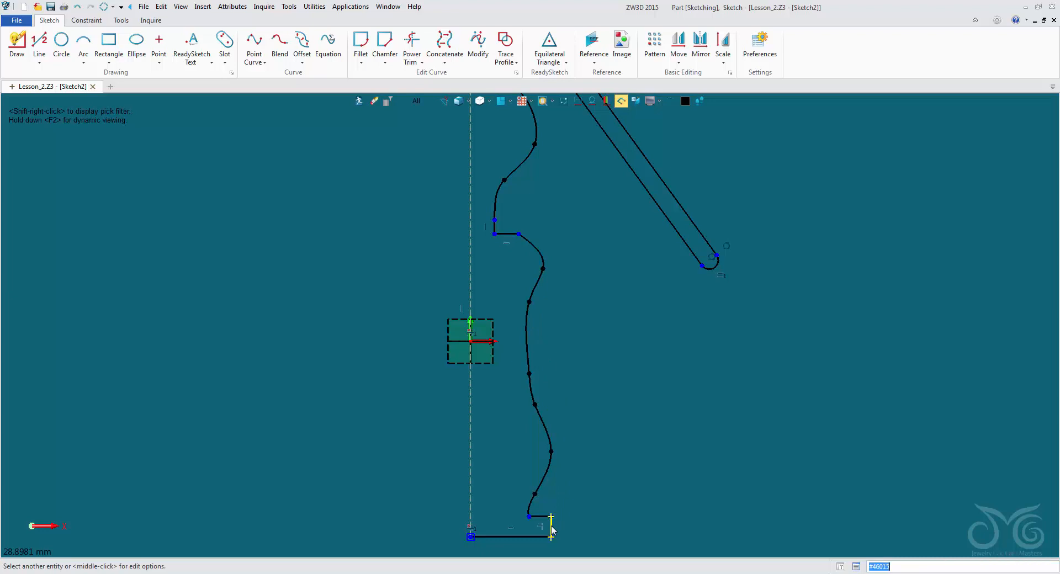
{"action": "left_click_drag", "start_coordinate": [552, 524], "coordinate": [572, 528]}
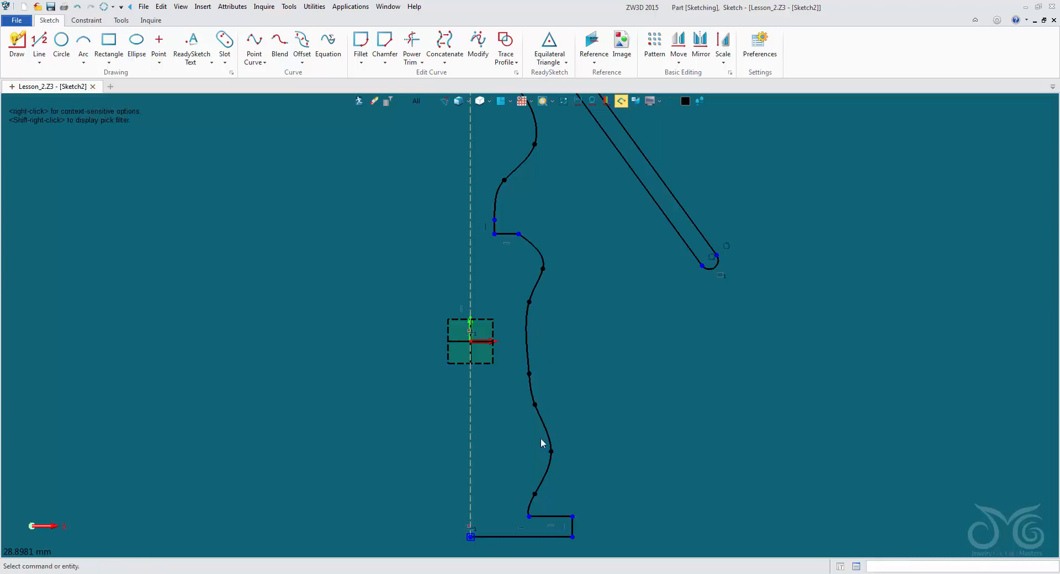
- Raise the short vertical and horizontal neck segments of the profile slightly
{"action": "scroll", "coordinate": [524, 270], "scroll_direction": "up", "scroll_amount": 5}
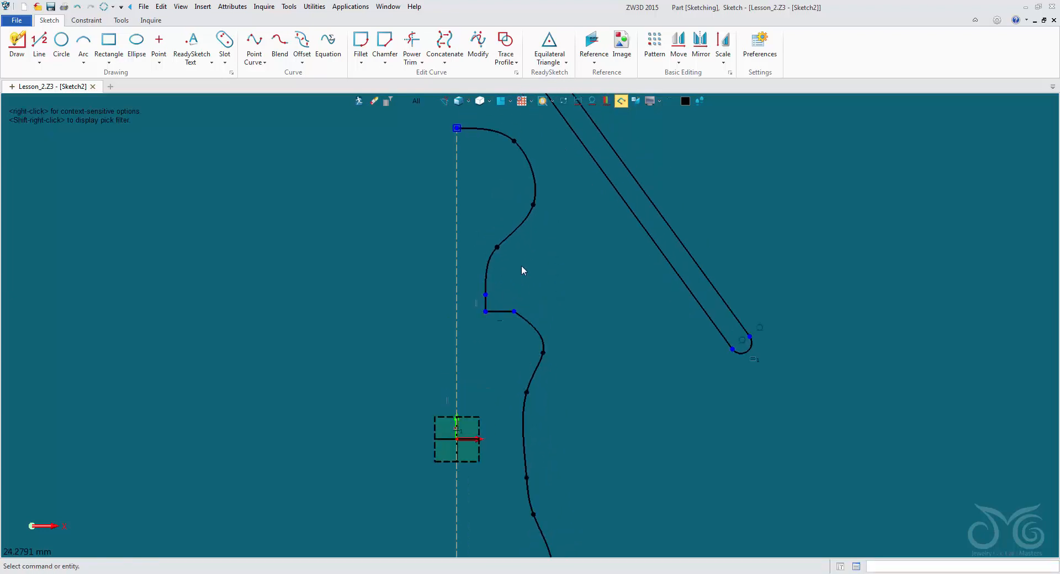
{"action": "left_click_drag", "start_coordinate": [471, 307], "coordinate": [471, 284]}
{"action": "left_click_drag", "start_coordinate": [476, 330], "coordinate": [481, 307]}
{"action": "scroll", "coordinate": [583, 316], "scroll_direction": "down", "scroll_amount": 5}
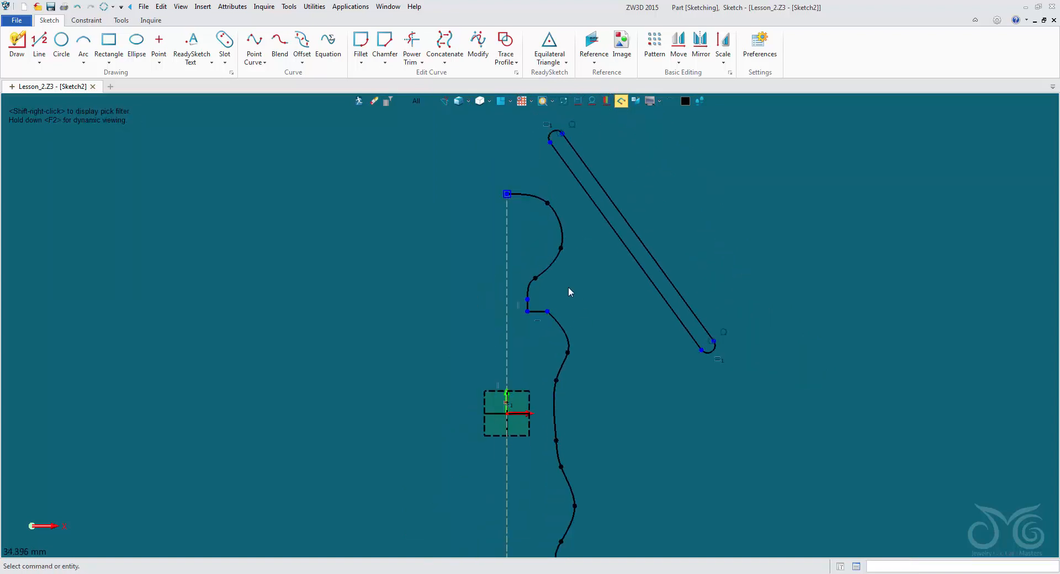
- Reshape the head spline by moving its outer point inward, adjusting the upper point, and raising the point above the neck
{"action": "left_click_drag", "start_coordinate": [556, 246], "coordinate": [547, 245]}
{"action": "scroll", "coordinate": [549, 220], "scroll_direction": "up", "scroll_amount": 5}
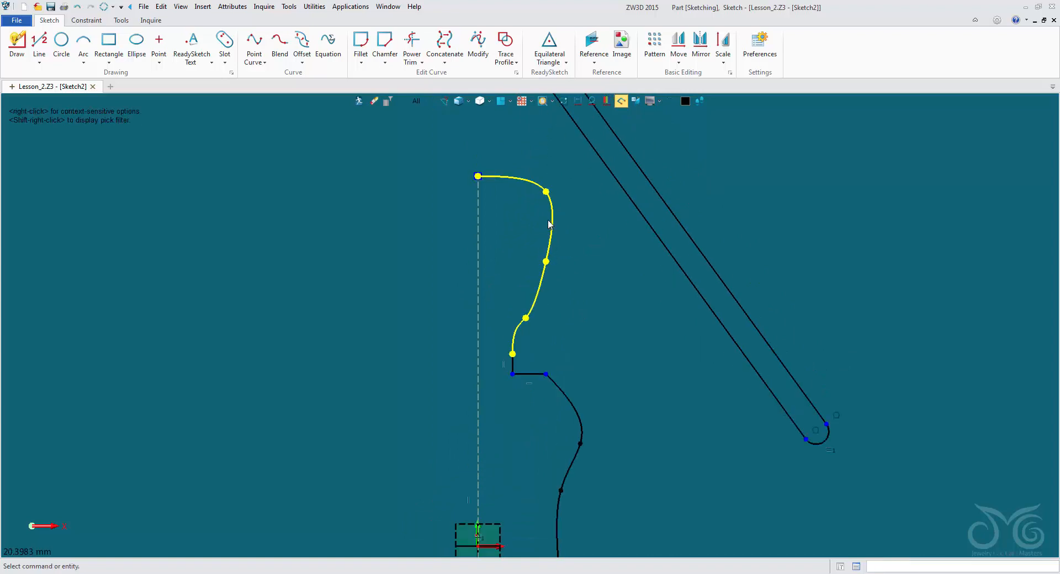
{"action": "left_click_drag", "start_coordinate": [545, 180], "coordinate": [522, 193]}
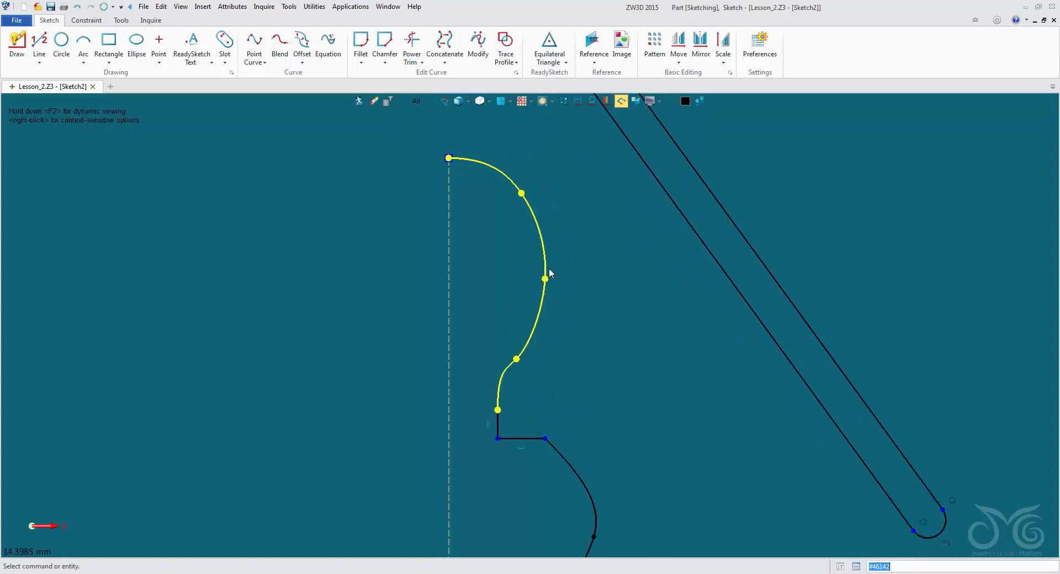
{"action": "left_click_drag", "start_coordinate": [546, 279], "coordinate": [556, 278]}
{"action": "left_click_drag", "start_coordinate": [522, 193], "coordinate": [534, 188]}
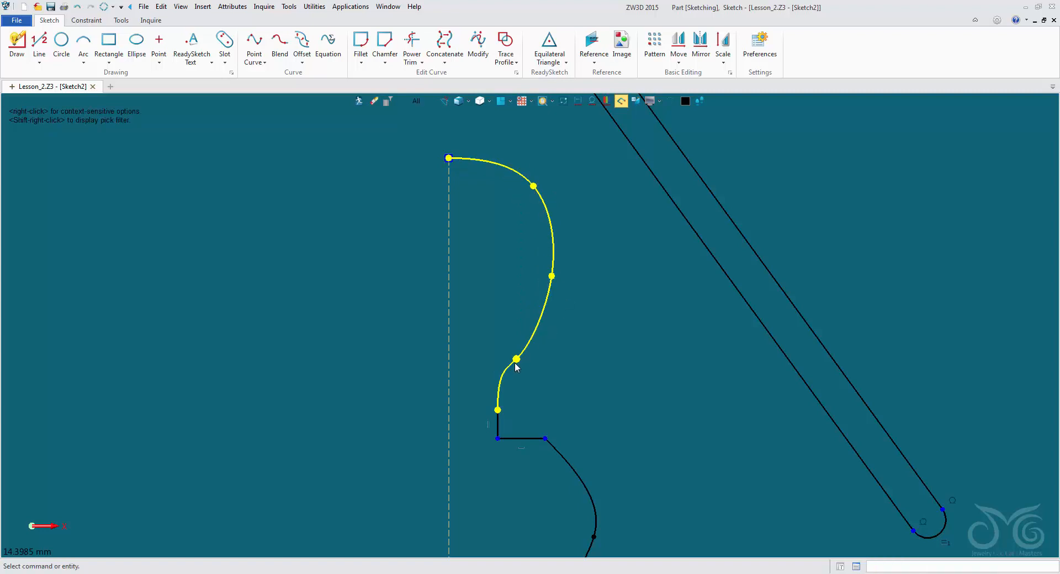
{"action": "left_click_drag", "start_coordinate": [516, 359], "coordinate": [522, 334]}
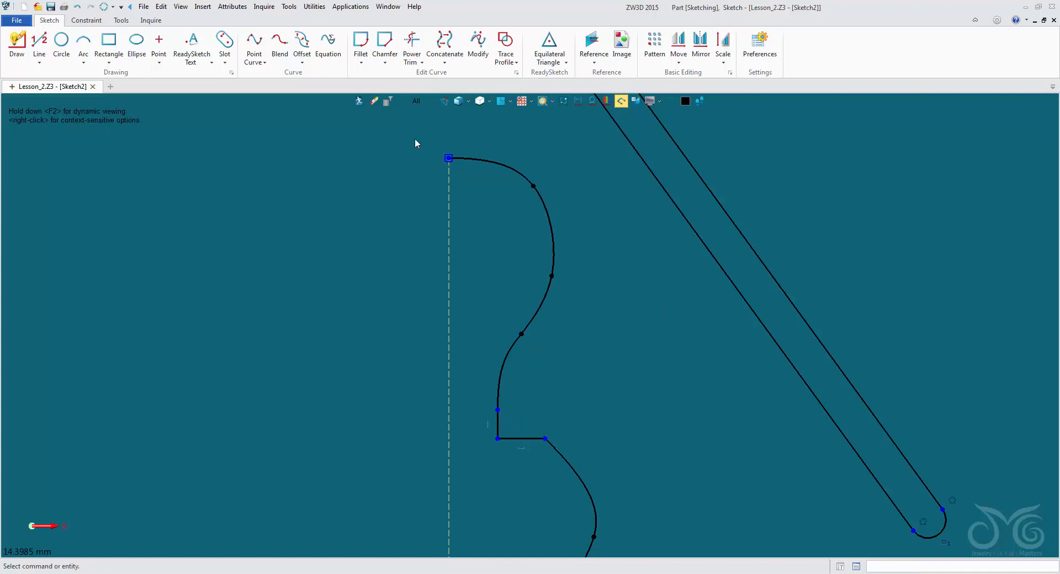
- Exit the sketch and replay the history so the revolved lamp rebuilds from the edited profile
{"action": "left_click", "coordinate": [359, 103]}
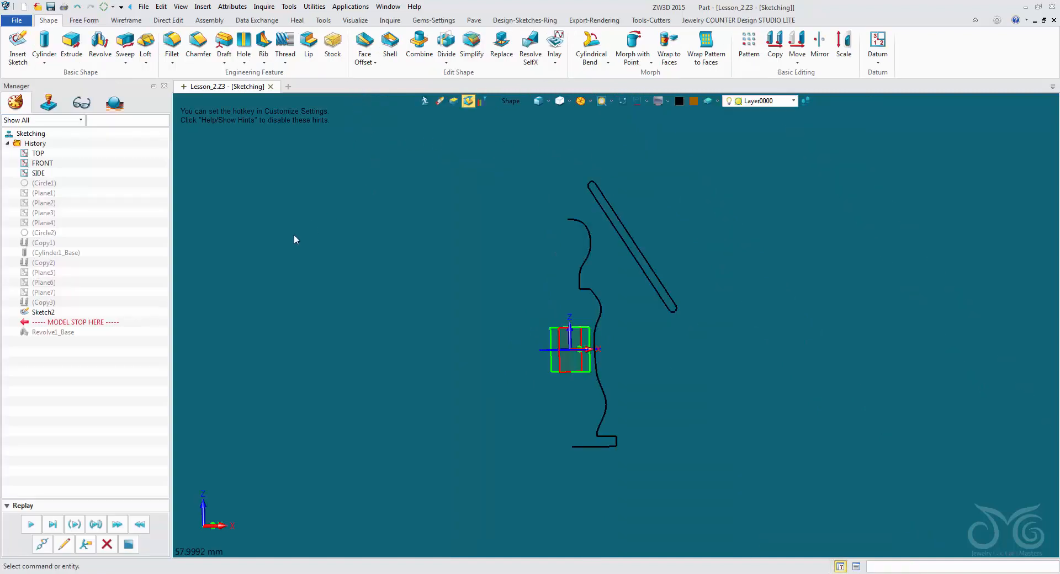
{"action": "left_click", "coordinate": [30, 526]}
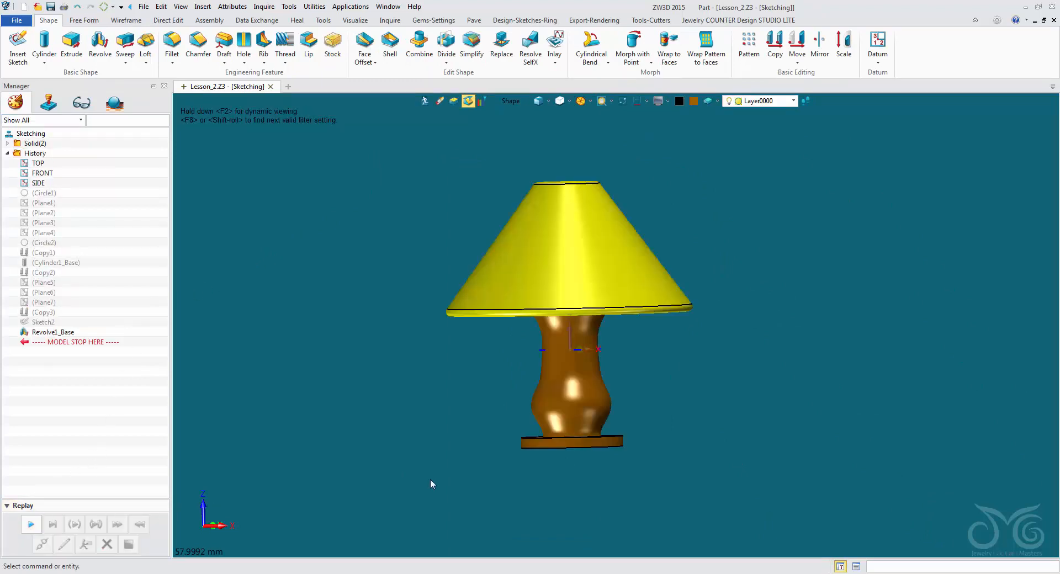
{"action": "middle_click_drag", "start_coordinate": [561, 499], "coordinate": [591, 509]}
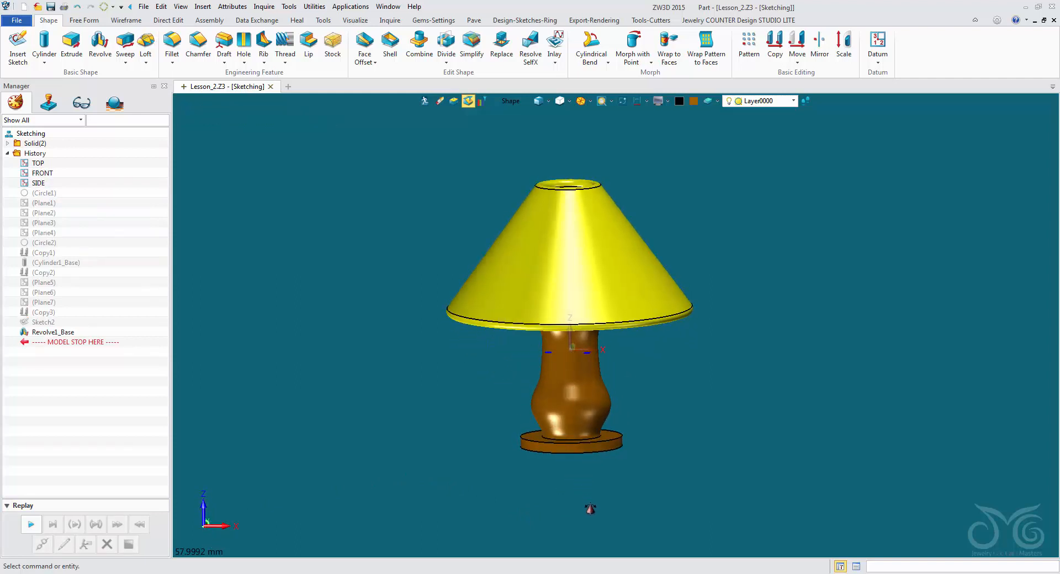
- Reopen Sketch2 for editing and move the two spline points of the body's lower bulge outward
{"action": "right_click", "coordinate": [49, 323]}
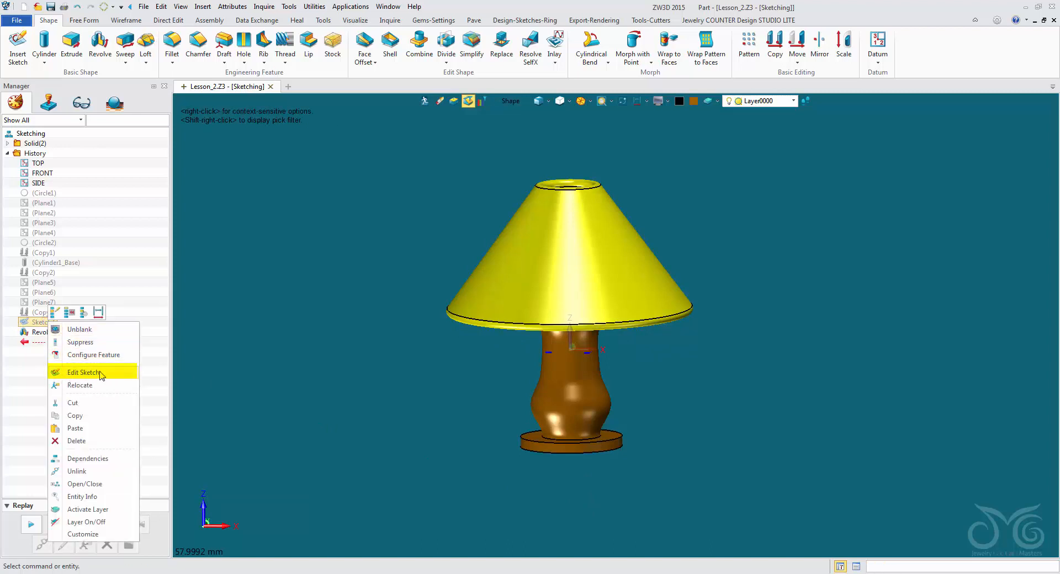
{"action": "left_click", "coordinate": [83, 372]}
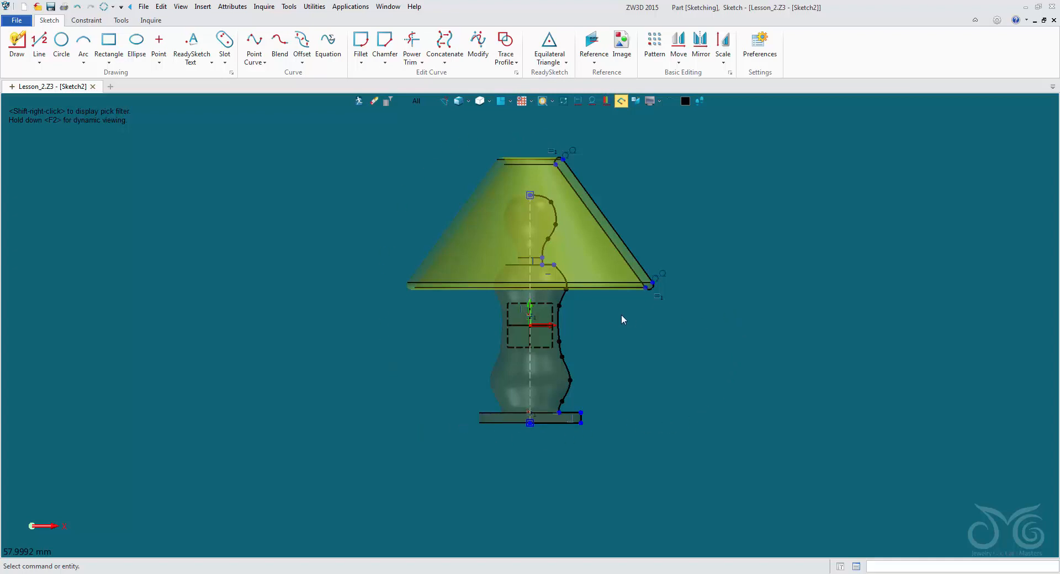
{"action": "scroll", "coordinate": [569, 337], "scroll_direction": "up", "scroll_amount": 4}
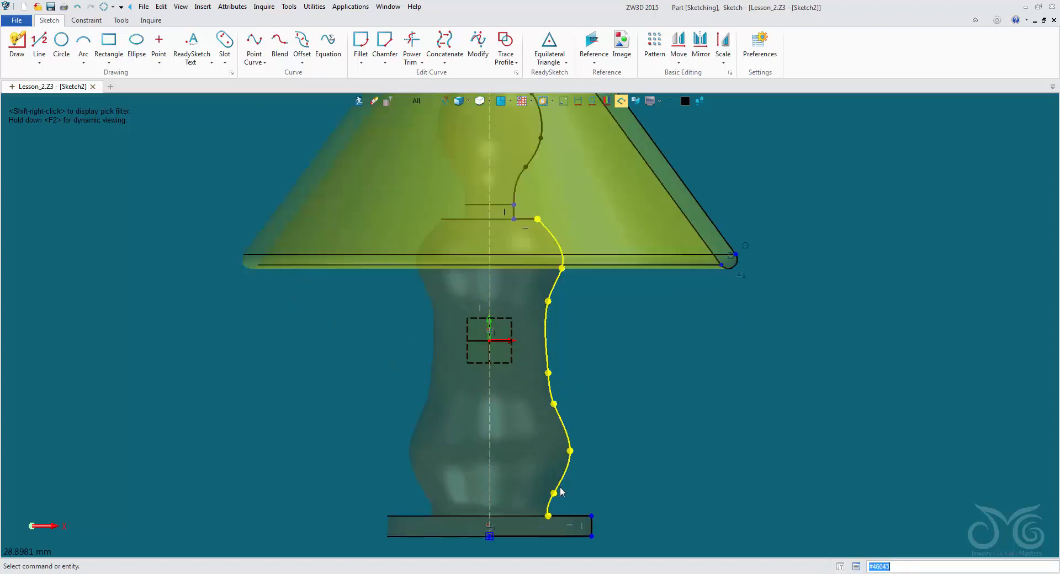
{"action": "middle_click_drag", "start_coordinate": [598, 440], "coordinate": [607, 383]}
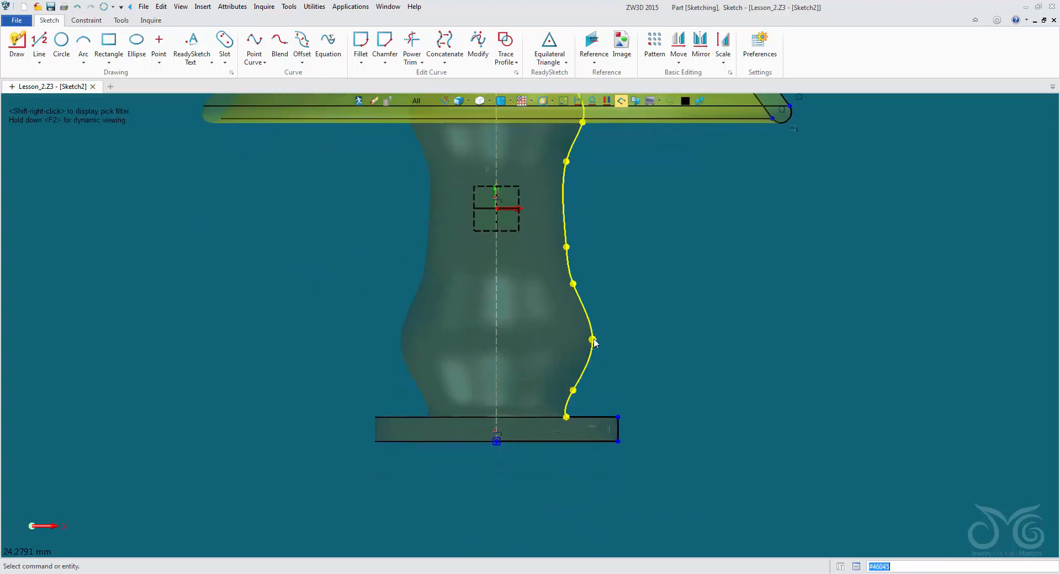
{"action": "left_click_drag", "start_coordinate": [592, 339], "coordinate": [592, 276]}
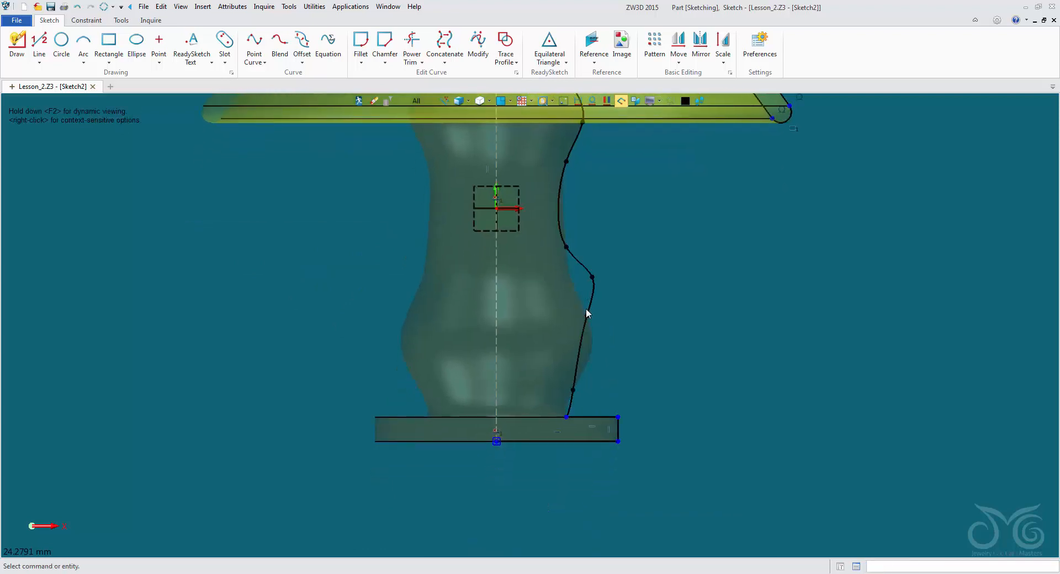
{"action": "left_click_drag", "start_coordinate": [587, 315], "coordinate": [600, 342]}
- Narrow the body's waist by moving its upper spline points inward, and reposition the lower bulge points into a smooth, slimmer curve
{"action": "middle_click_drag", "start_coordinate": [602, 231], "coordinate": [553, 348]}
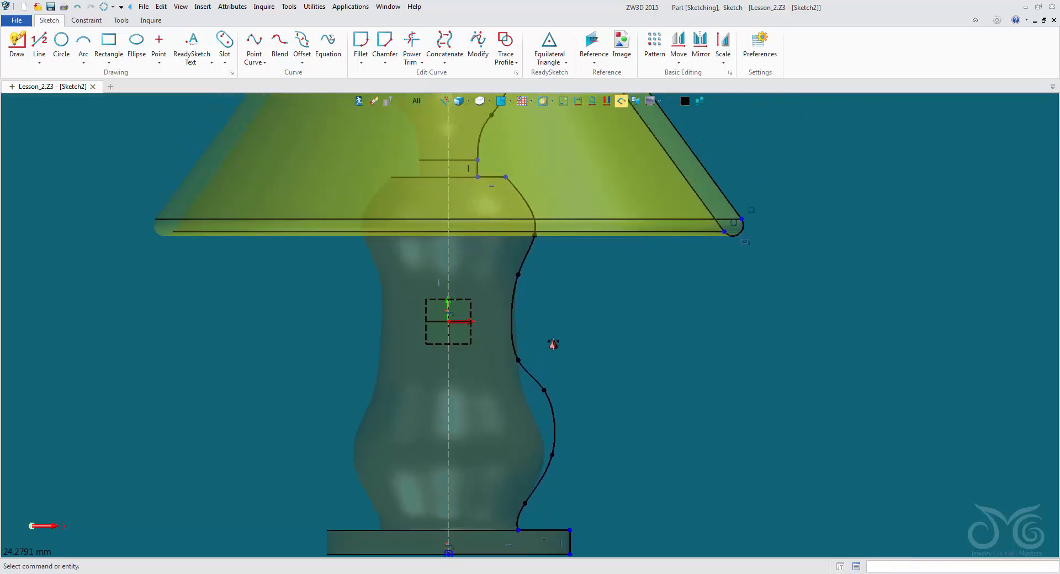
{"action": "mouse_move", "coordinate": [517, 280]}
{"action": "left_mouse_down"}
{"action": "mouse_move", "coordinate": [493, 298]}
{"action": "mouse_move", "coordinate": [505, 293]}
{"action": "left_mouse_up"}
{"action": "left_click_drag", "start_coordinate": [534, 238], "coordinate": [517, 245]}
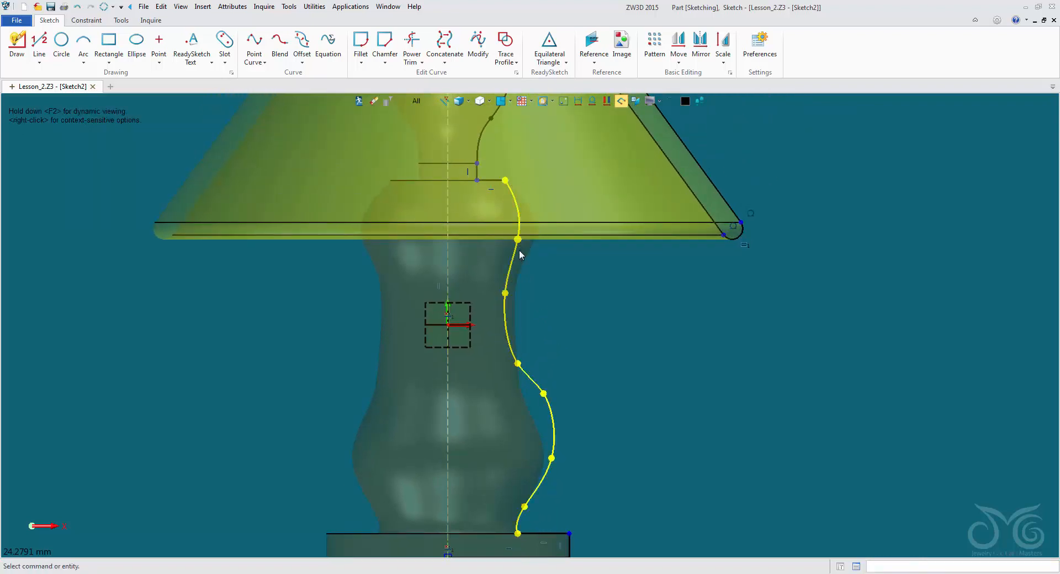
{"action": "middle_click_drag", "start_coordinate": [523, 371], "coordinate": [525, 239]}
{"action": "left_click_drag", "start_coordinate": [529, 235], "coordinate": [516, 235]}
{"action": "left_click_drag", "start_coordinate": [541, 304], "coordinate": [551, 341]}
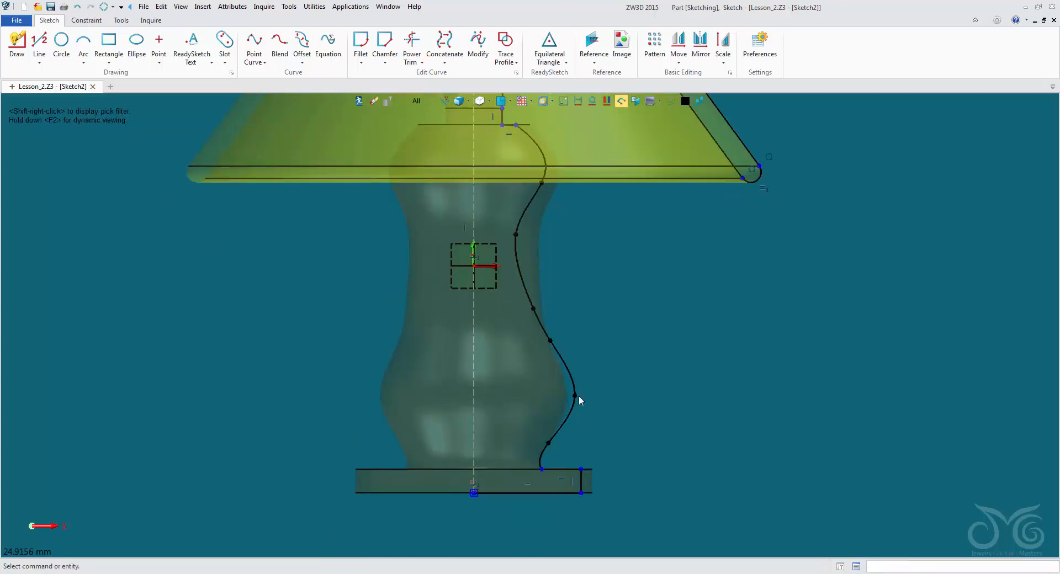
{"action": "left_click_drag", "start_coordinate": [576, 396], "coordinate": [561, 395]}
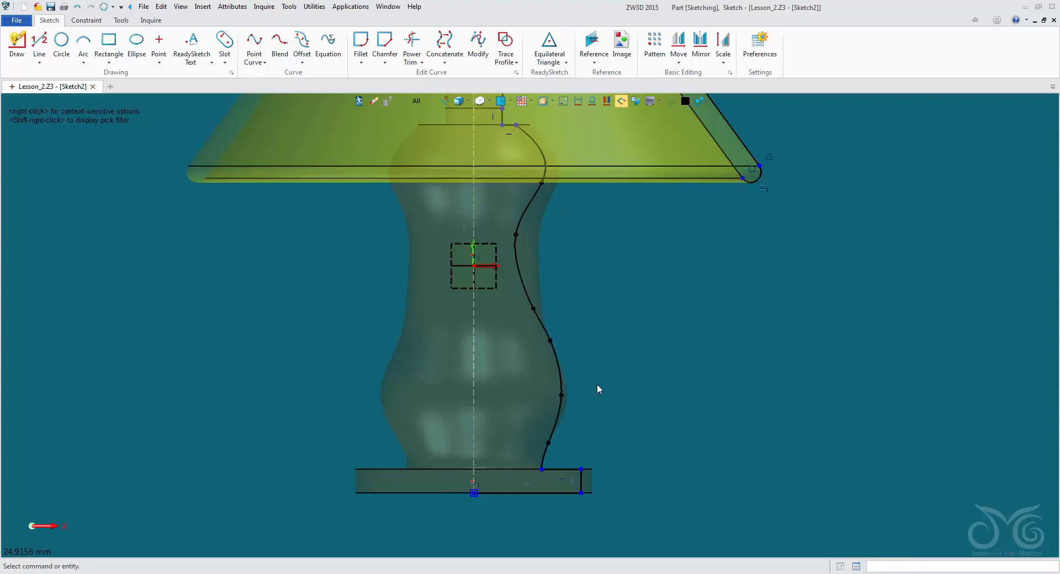
- Exit Sketch2 and regenerate the outdated part to update the lamp body with the reshaped profile
{"action": "scroll", "coordinate": [595, 381], "scroll_direction": "down", "scroll_amount": 4}
{"action": "middle_click_drag", "start_coordinate": [492, 132], "coordinate": [465, 162]}
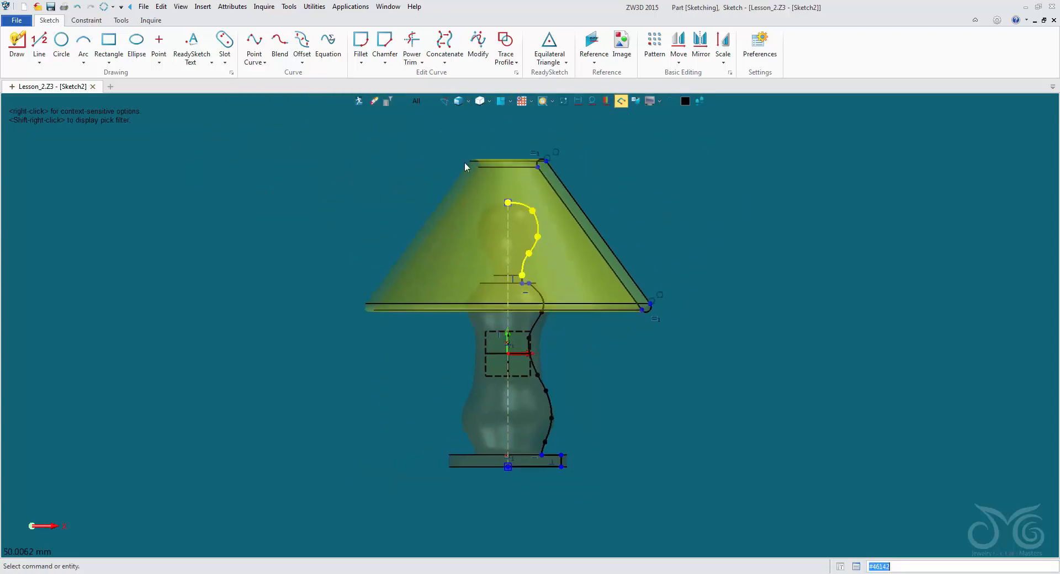
{"action": "left_click", "coordinate": [358, 102]}
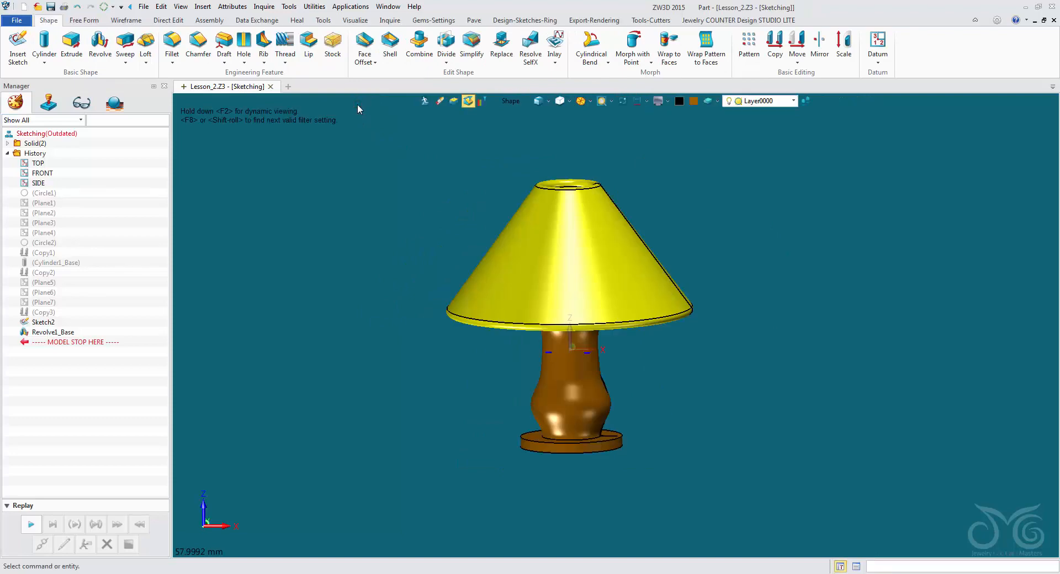
{"action": "scroll", "coordinate": [611, 390], "scroll_direction": "up", "scroll_amount": 5}
{"action": "scroll", "coordinate": [611, 390], "scroll_direction": "up", "scroll_amount": 2}
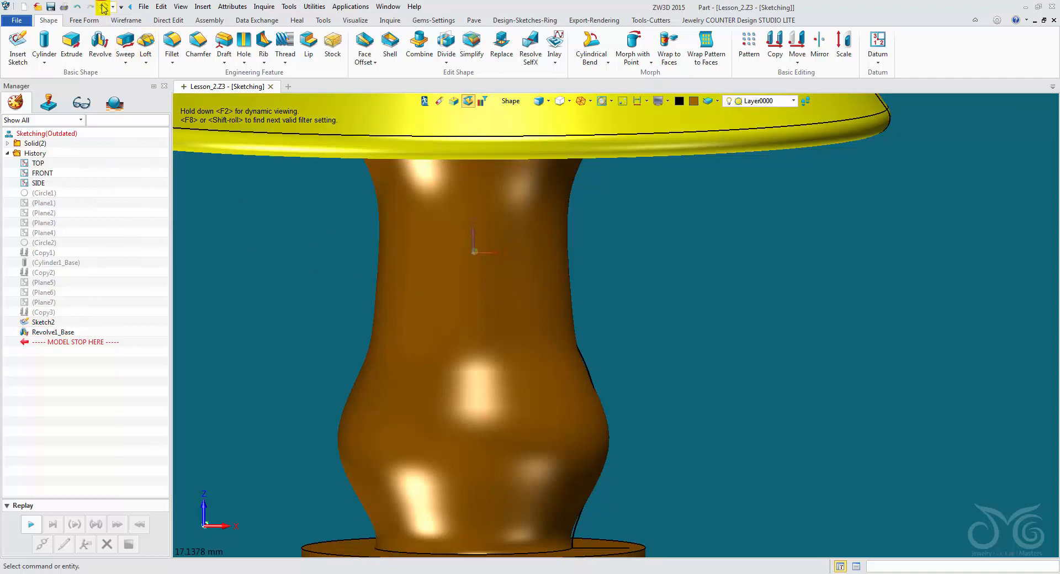
{"action": "left_click", "coordinate": [104, 8]}
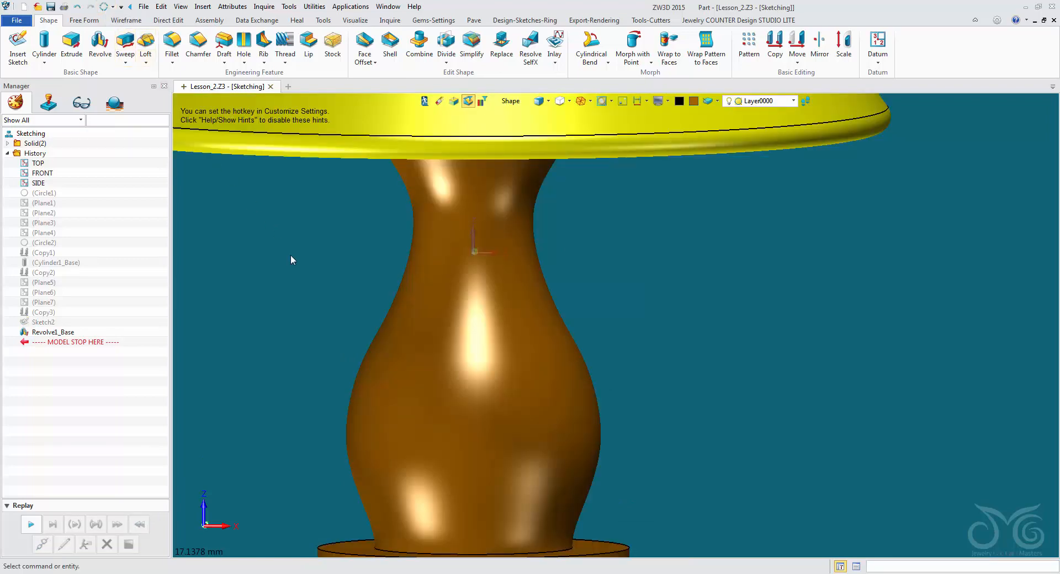
{"action": "scroll", "coordinate": [324, 270], "scroll_direction": "down", "scroll_amount": 5}
{"action": "right_click_drag", "start_coordinate": [328, 293], "coordinate": [386, 350]}
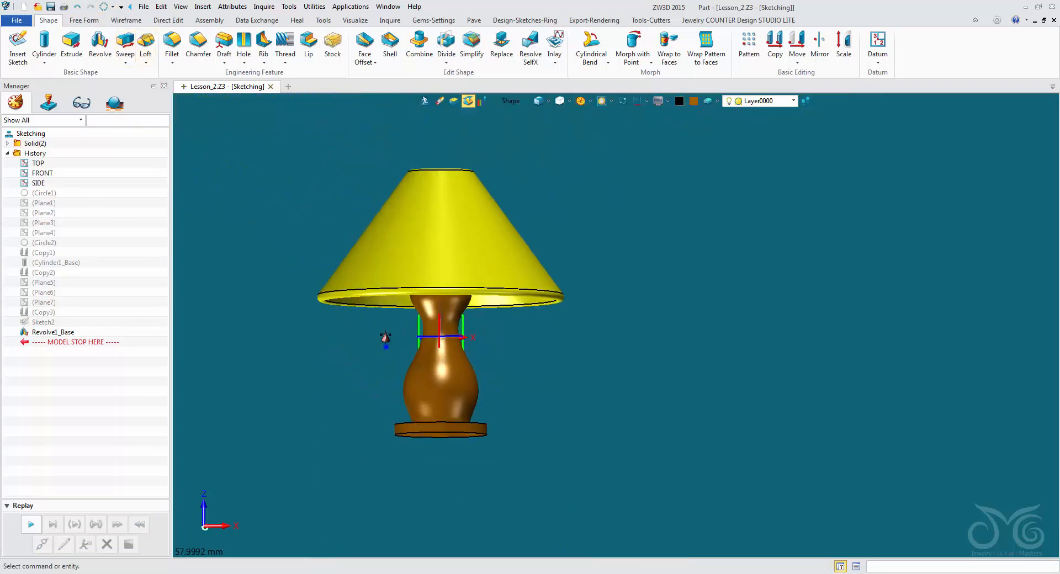
{"action": "mouse_move", "coordinate": [385, 336]}
{"action": "middle_mouse_down"}
{"action": "mouse_move", "coordinate": [391, 298]}
{"action": "mouse_move", "coordinate": [392, 348]}
{"action": "middle_mouse_up"}
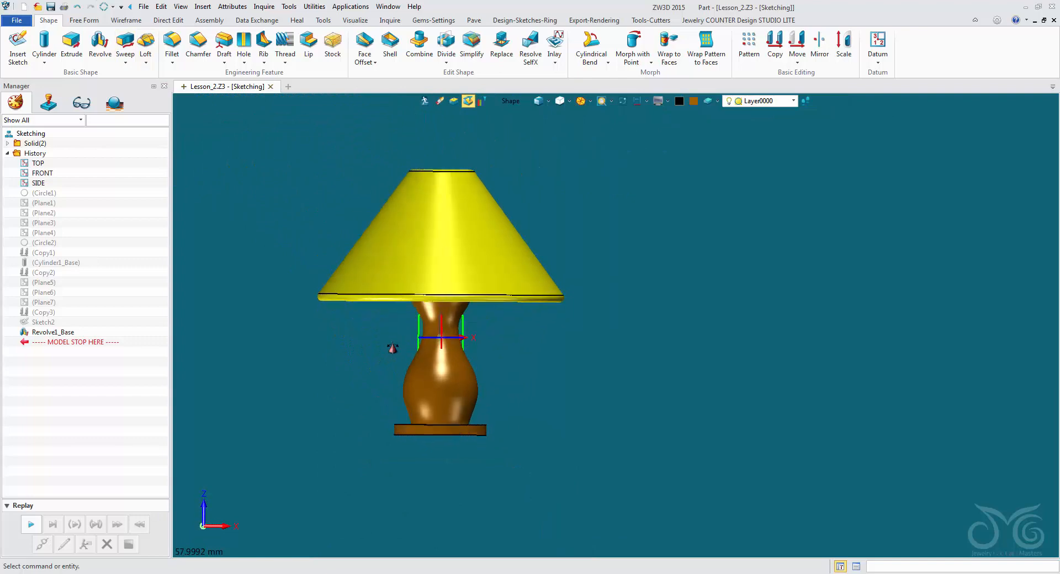
{"action": "right_click_drag", "start_coordinate": [390, 363], "coordinate": [473, 375]}
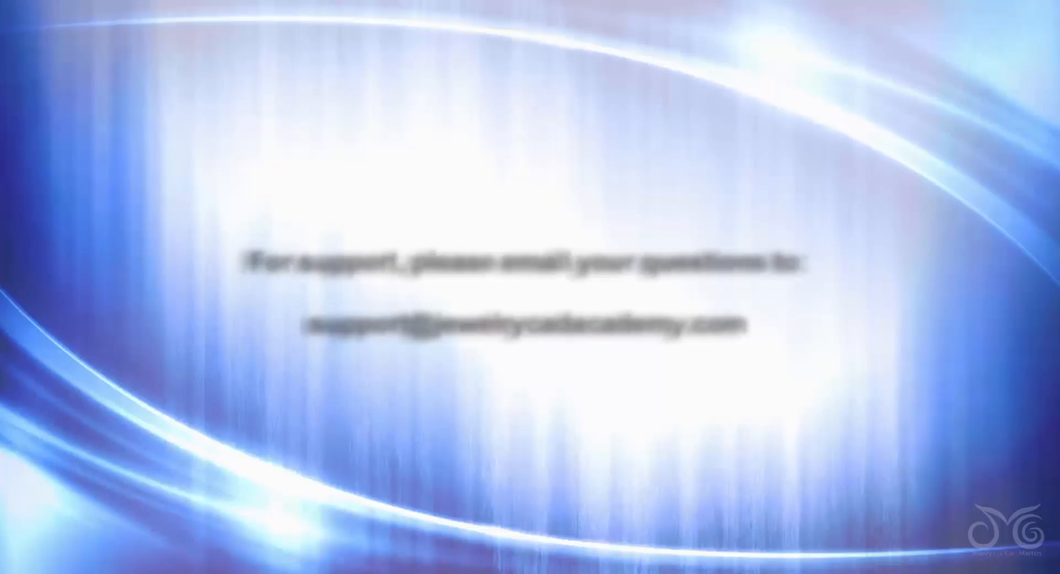